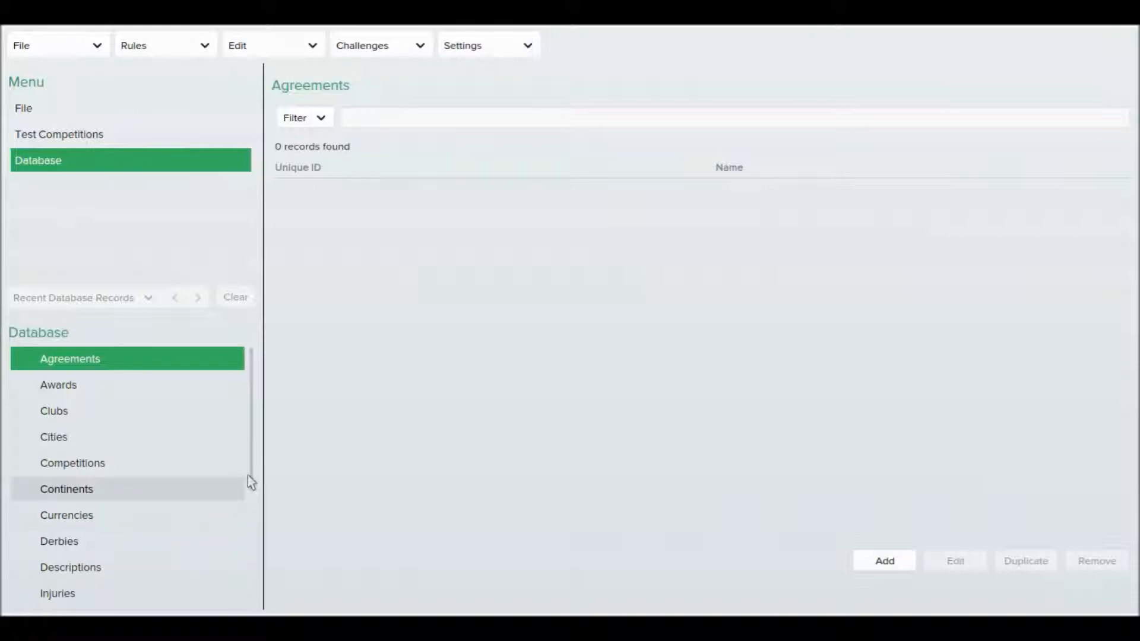
pyautogui.moveTo(252, 473); pyautogui.dragTo(254, 603)
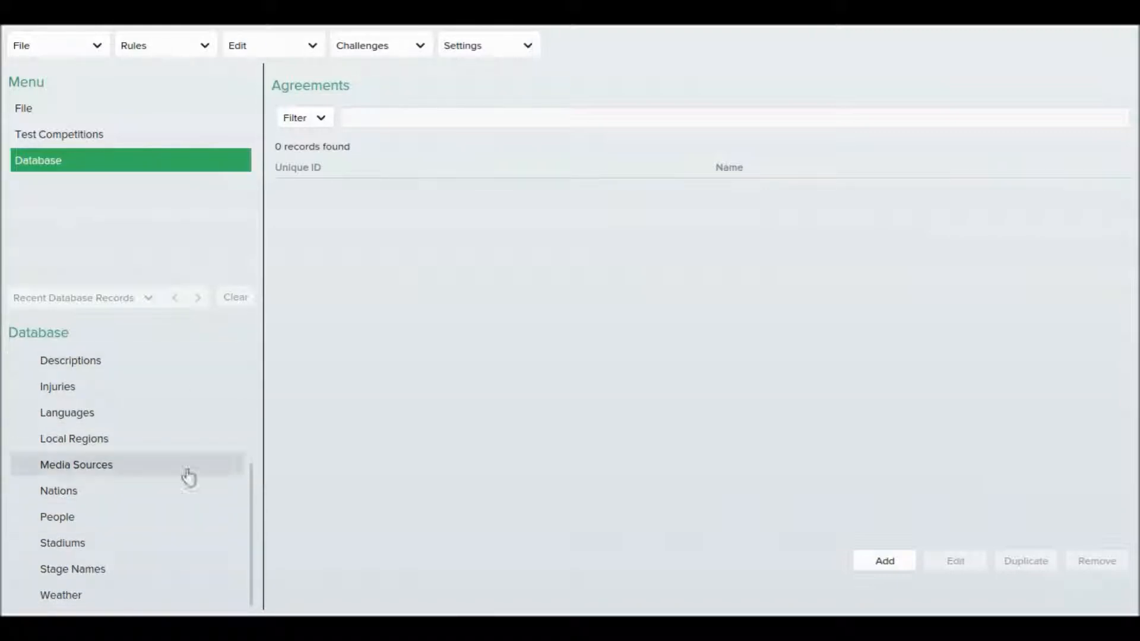
pyautogui.moveTo(252, 596); pyautogui.dragTo(252, 420)
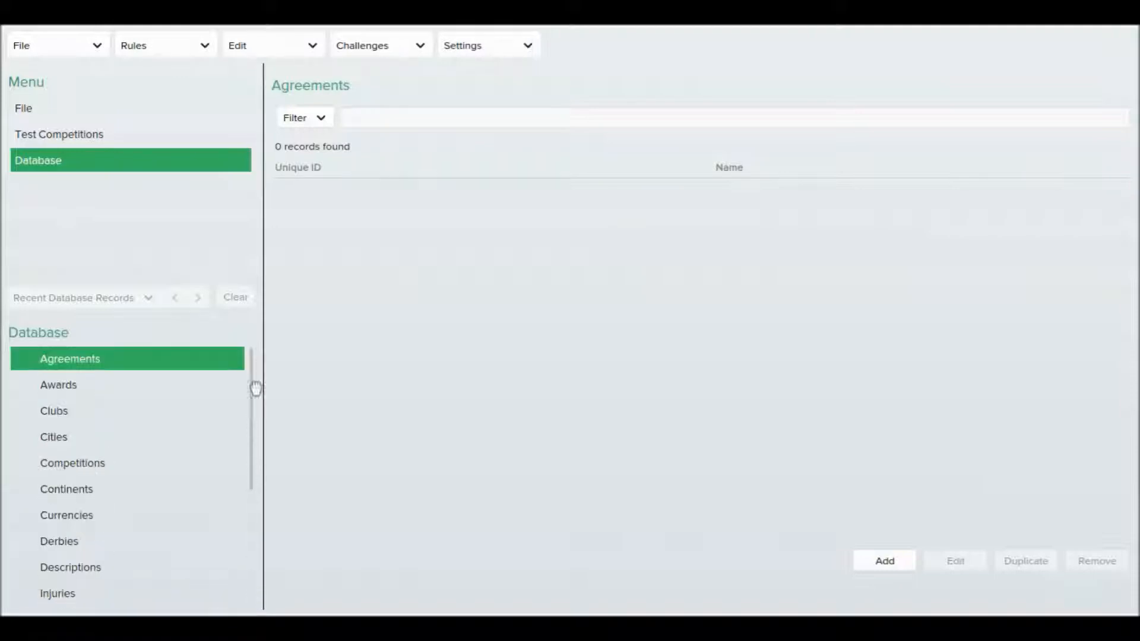
pyautogui.click(98, 49)
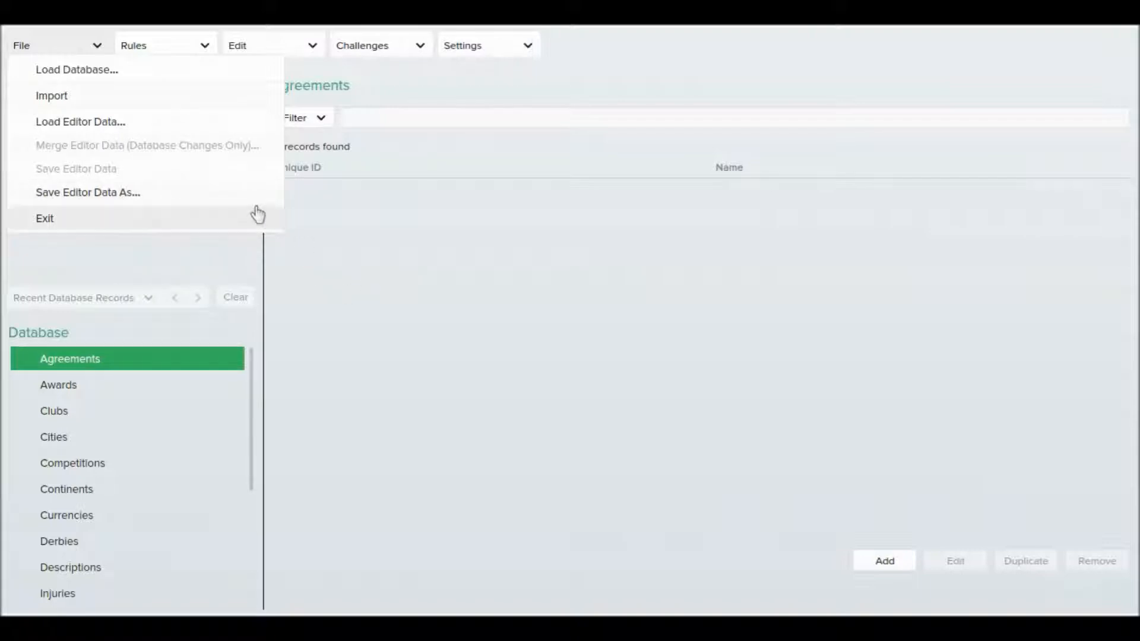
pyautogui.click(559, 319)
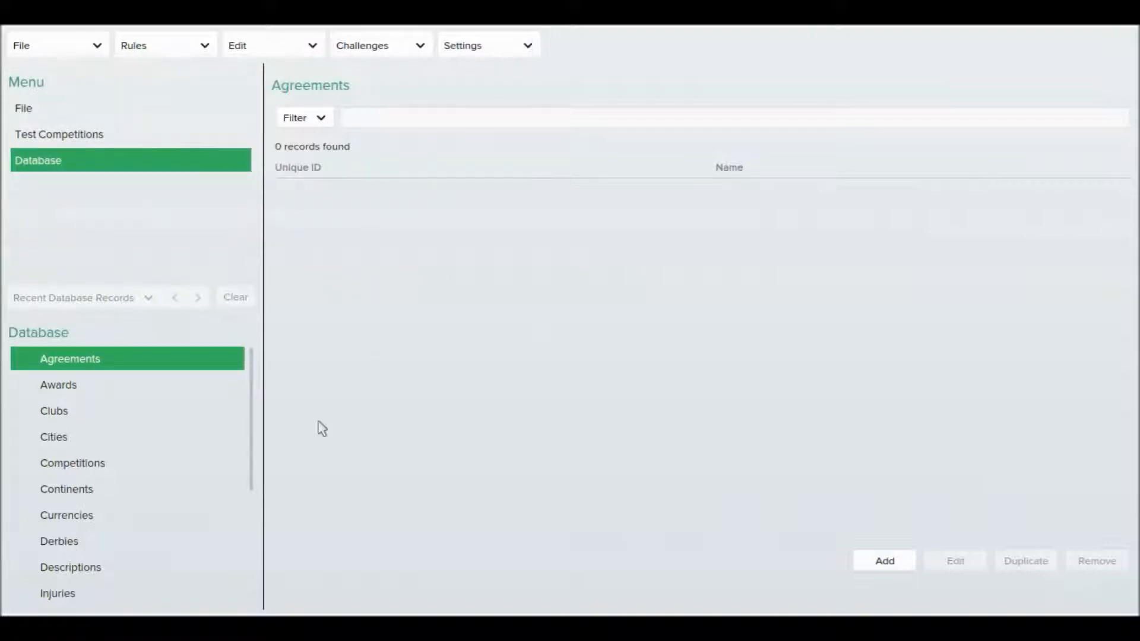
# Step: Add a new record of type Player to the People section of the database
pyautogui.moveTo(254, 430); pyautogui.dragTo(244, 565)
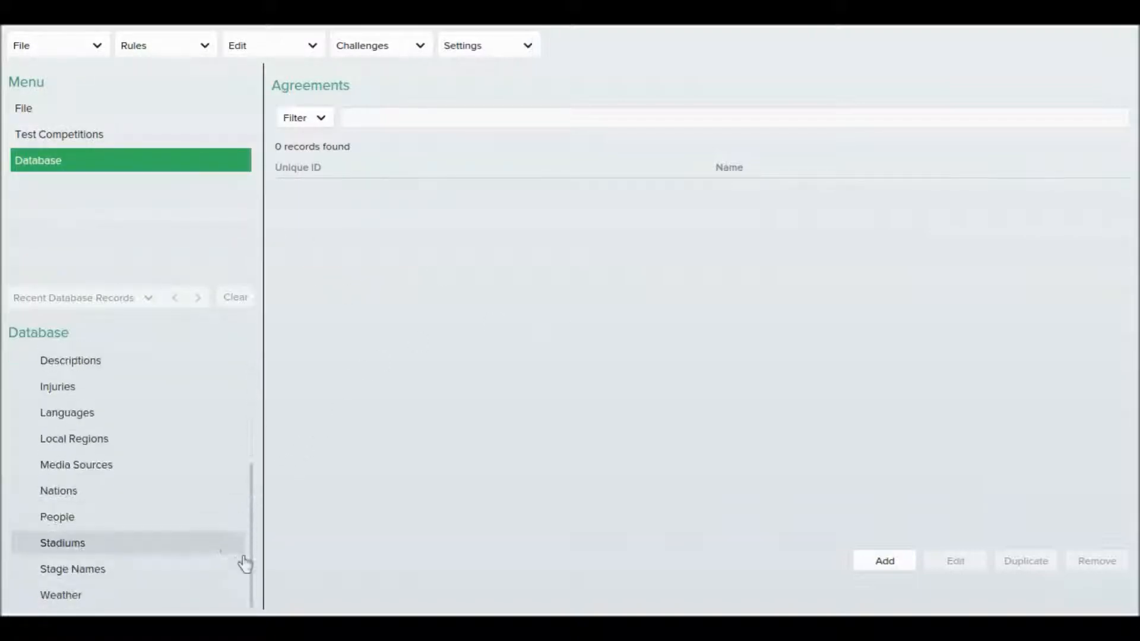
pyautogui.click(161, 522)
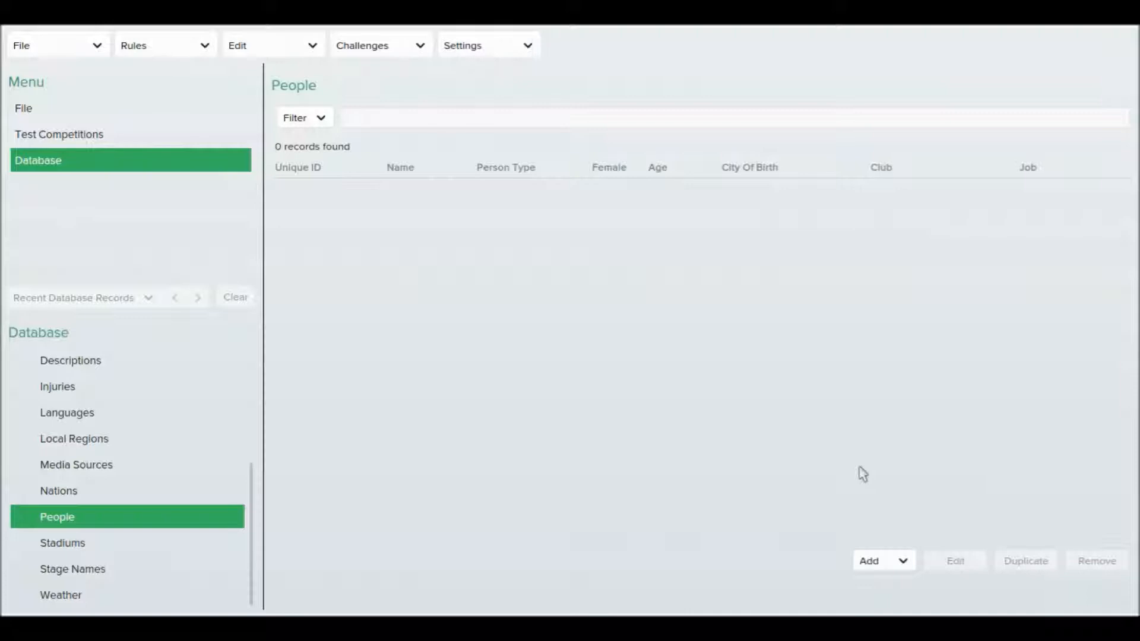
pyautogui.click(873, 574)
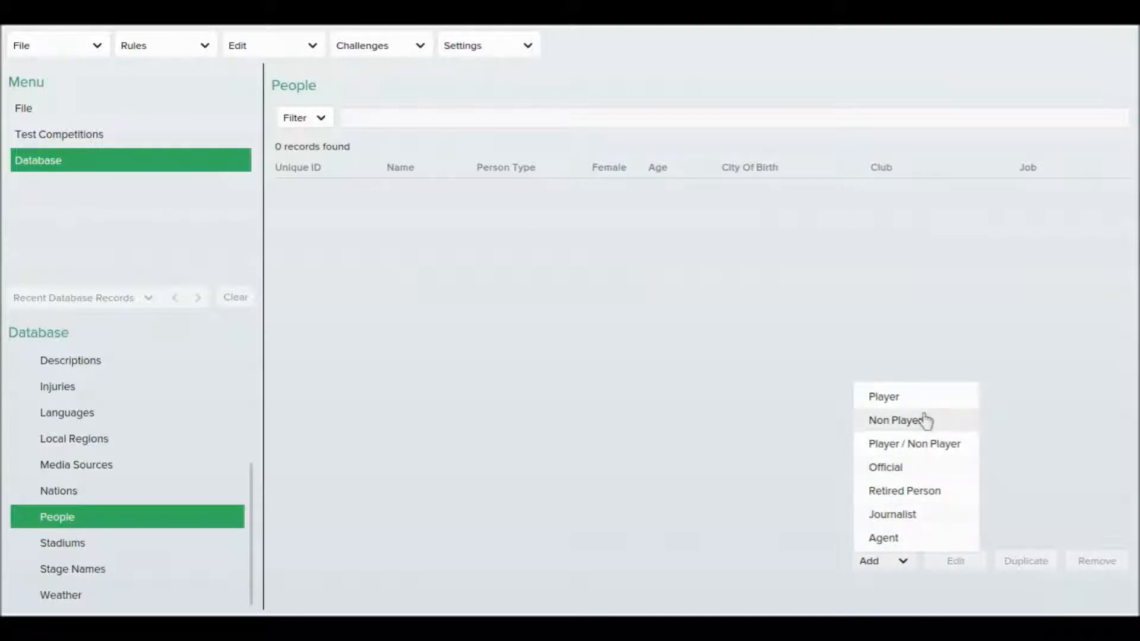
pyautogui.click(909, 394)
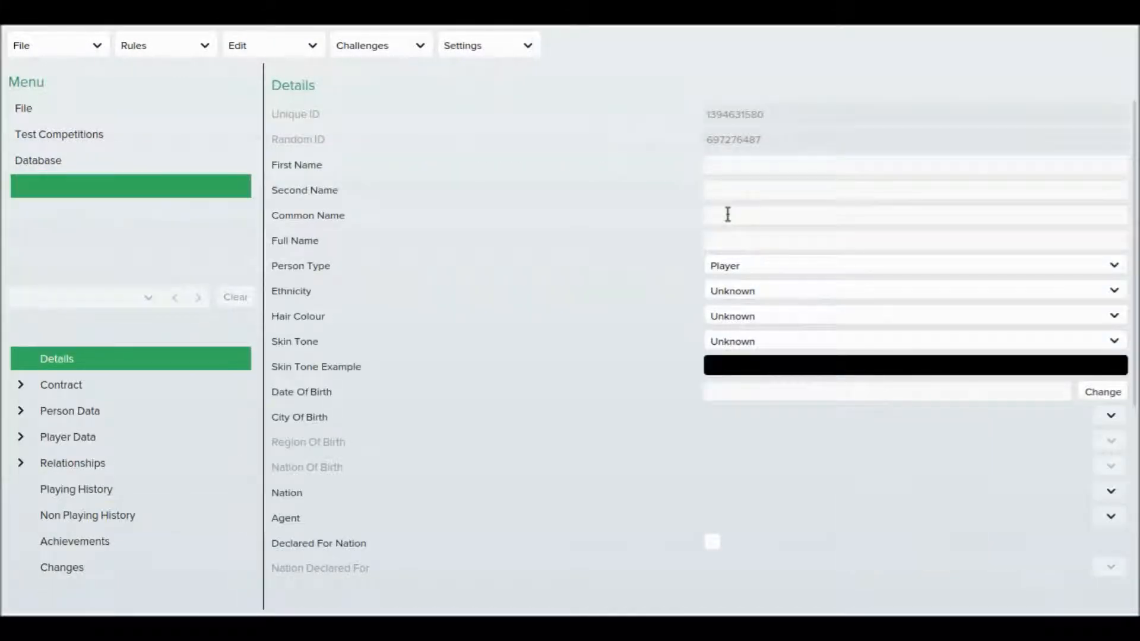
# Step: Enter the new player's first name and second name in the details
pyautogui.click(749, 167)
pyautogui.write('Jim')
pyautogui.click(745, 191)
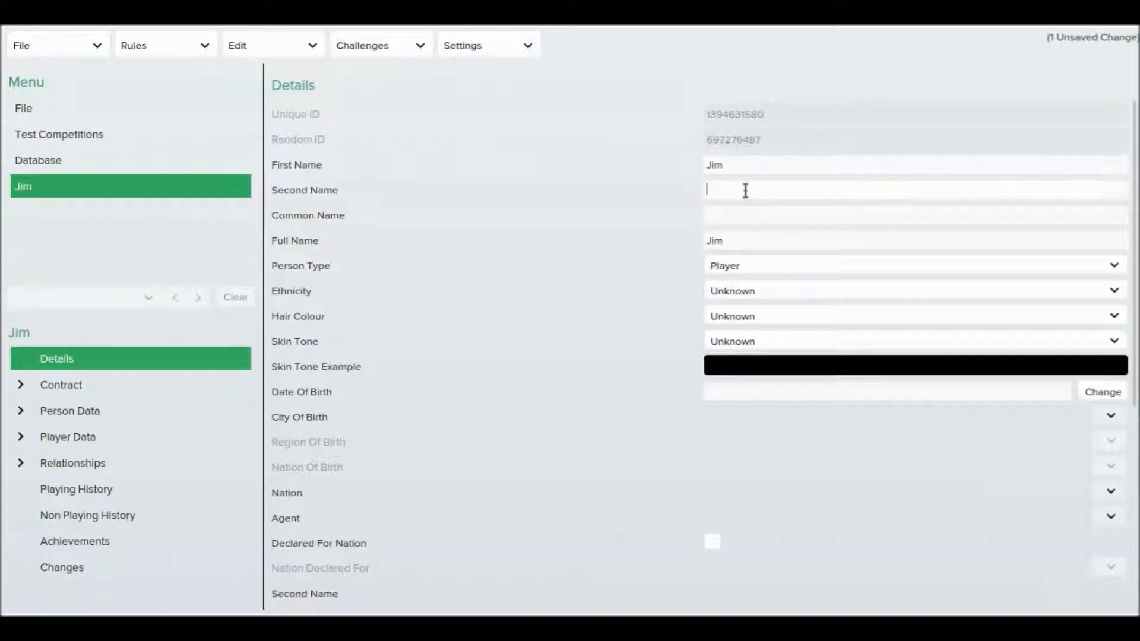
pyautogui.write('Speedy')
# Step: Set the player's ethnicity to Northern European, hair colour to Dark Brown and skin tone to Skin Tone 2
pyautogui.click(873, 296)
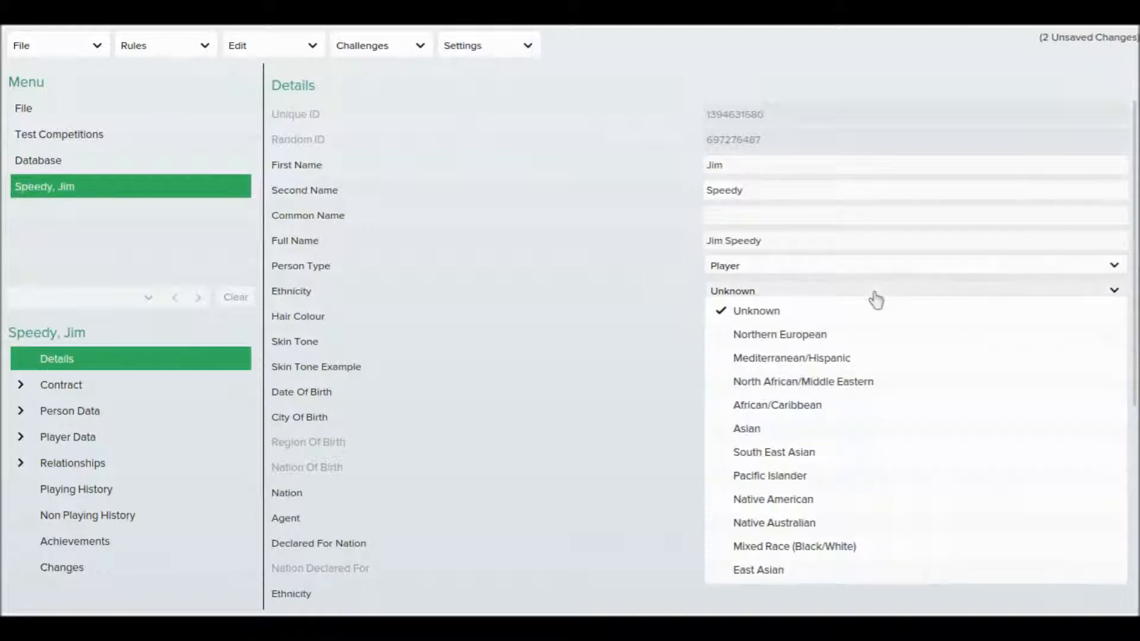
pyautogui.click(861, 336)
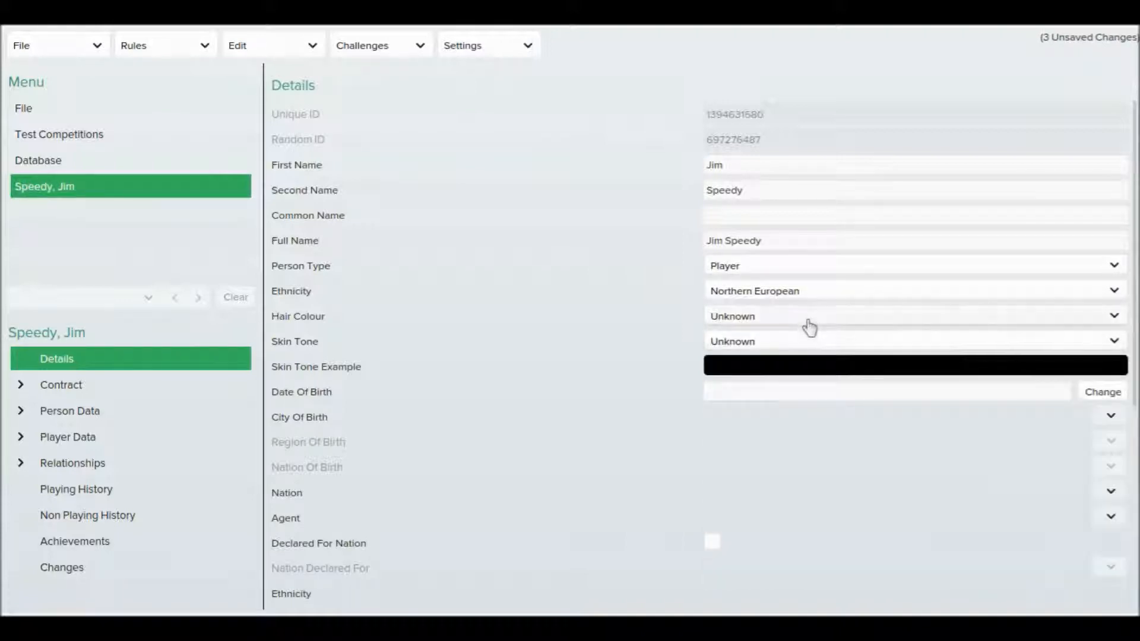
pyautogui.click(808, 319)
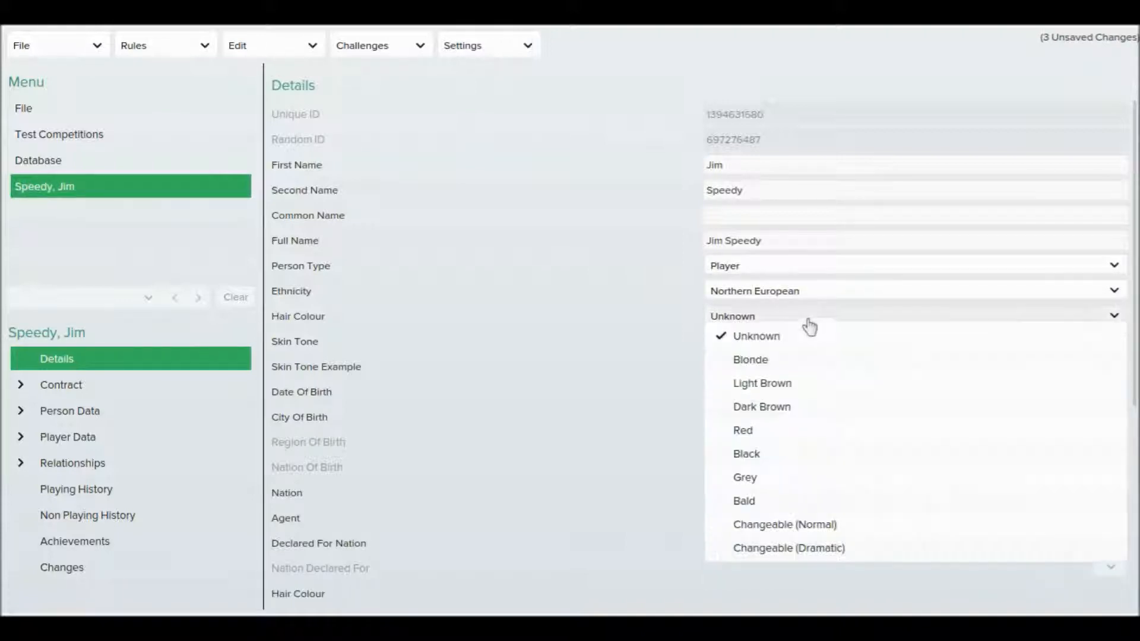
pyautogui.click(833, 409)
pyautogui.click(772, 346)
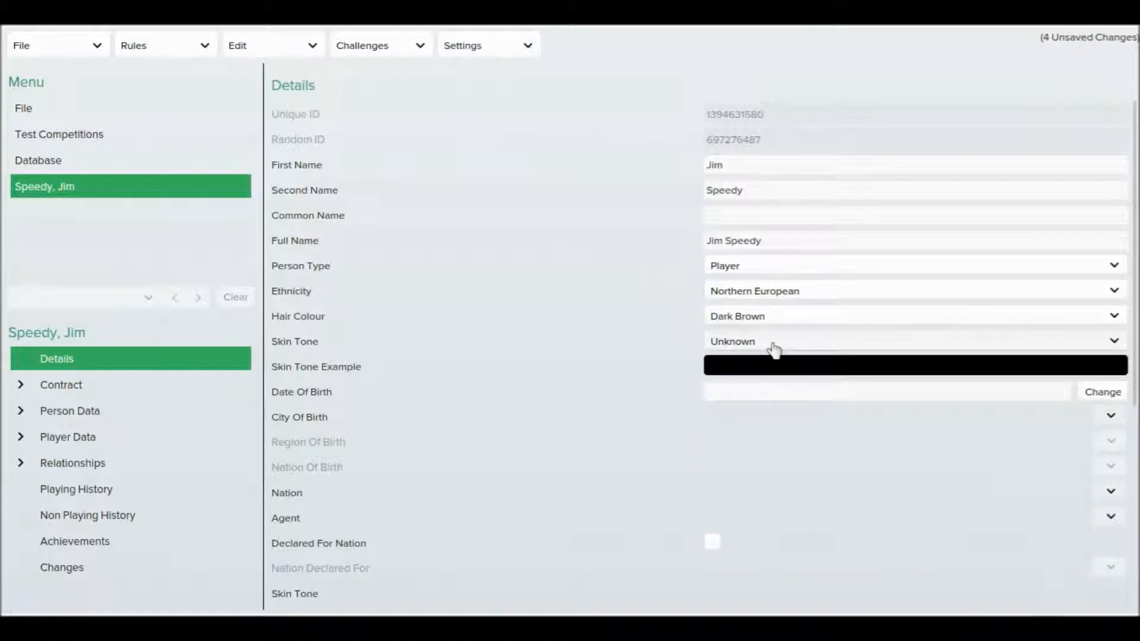
pyautogui.click(782, 407)
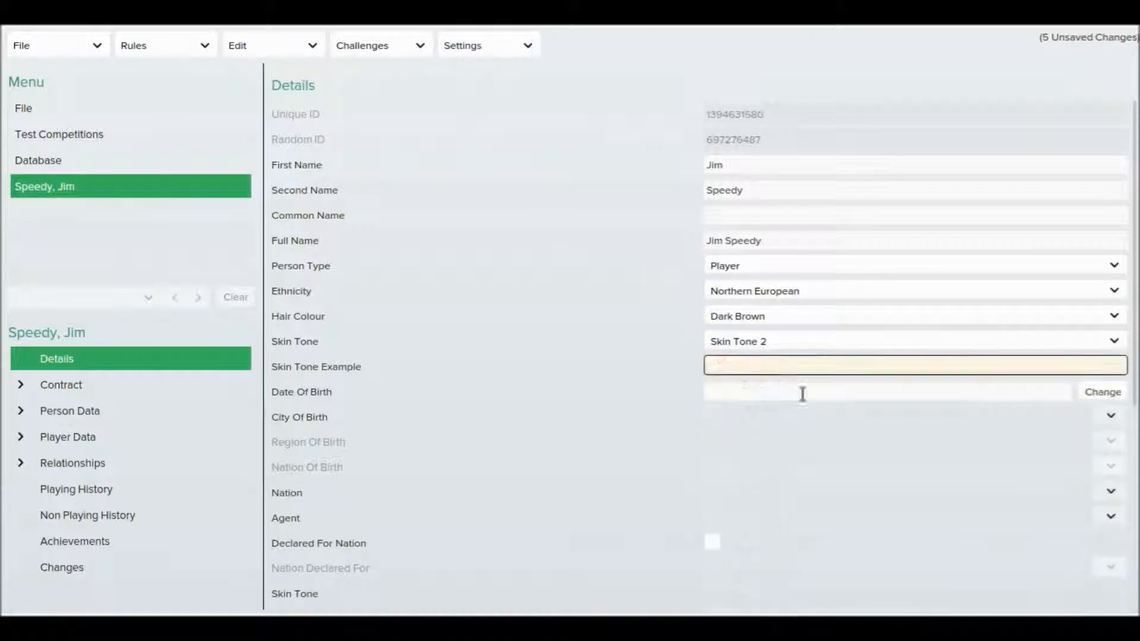
# Step: Set the player's date of birth by choosing its year, month and day in the calendar
pyautogui.click(1099, 393)
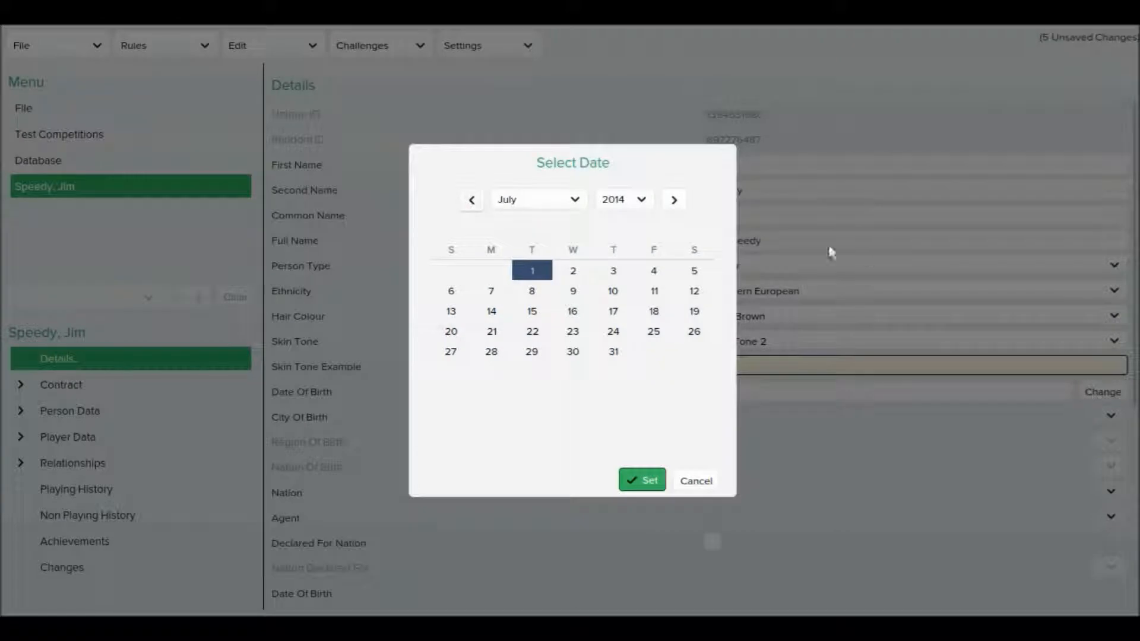
pyautogui.click(634, 203)
pyautogui.moveTo(632, 48)
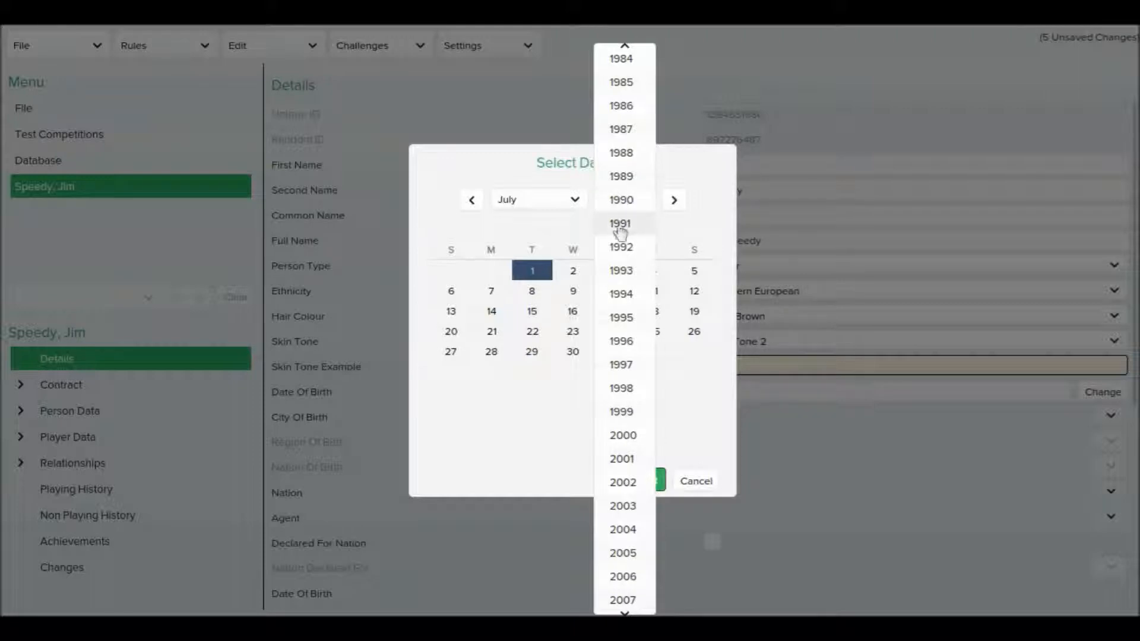
pyautogui.click(620, 247)
pyautogui.click(540, 207)
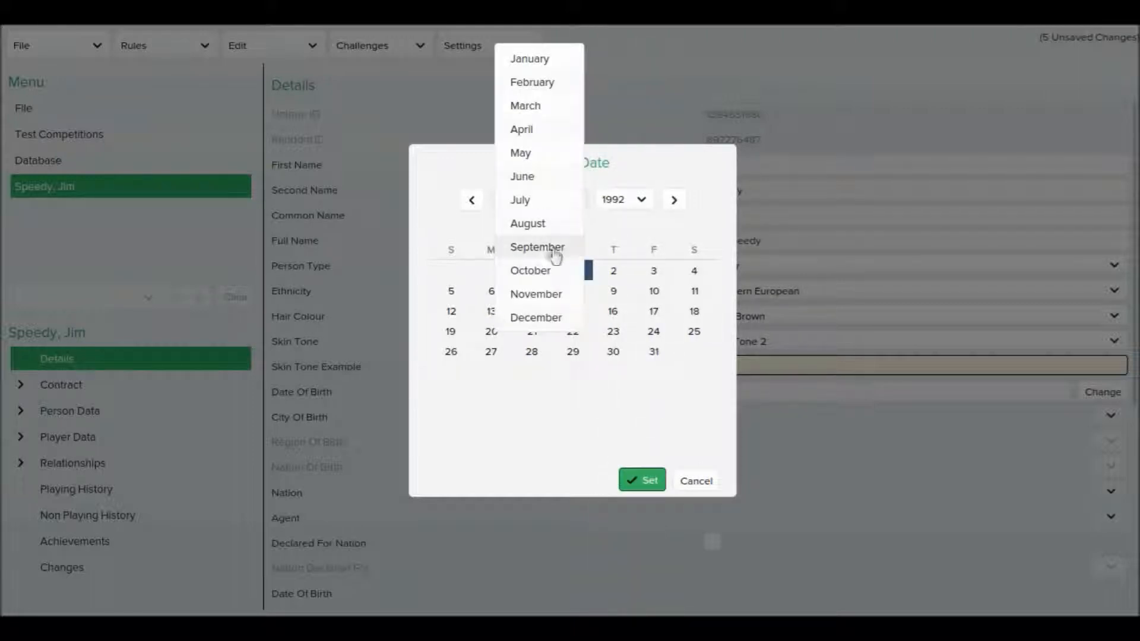
pyautogui.click(560, 269)
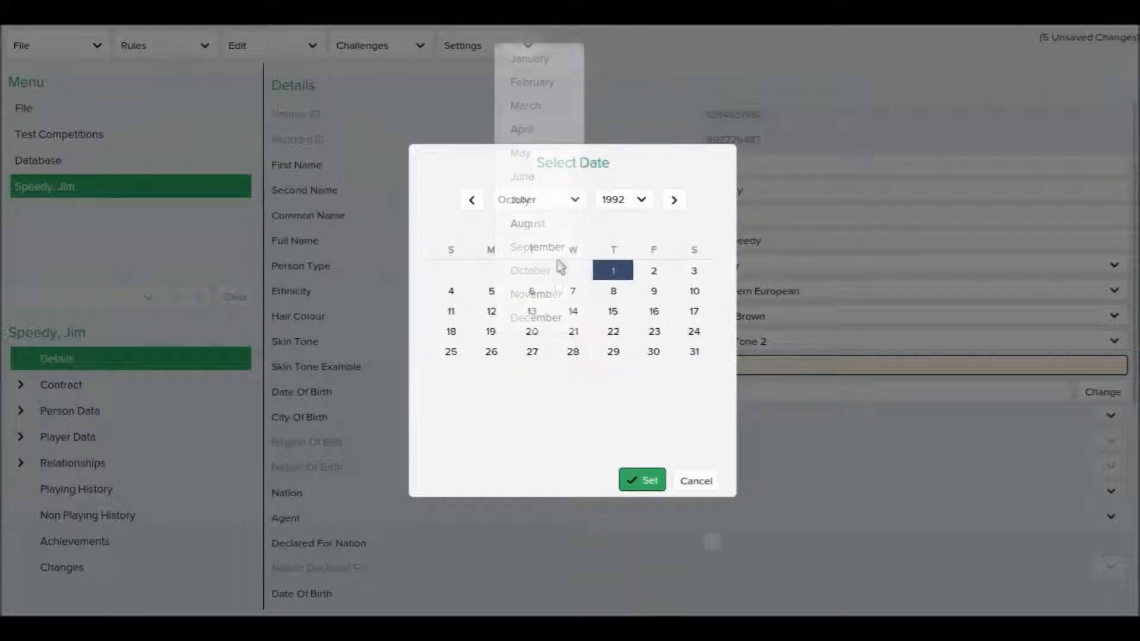
pyautogui.click(614, 331)
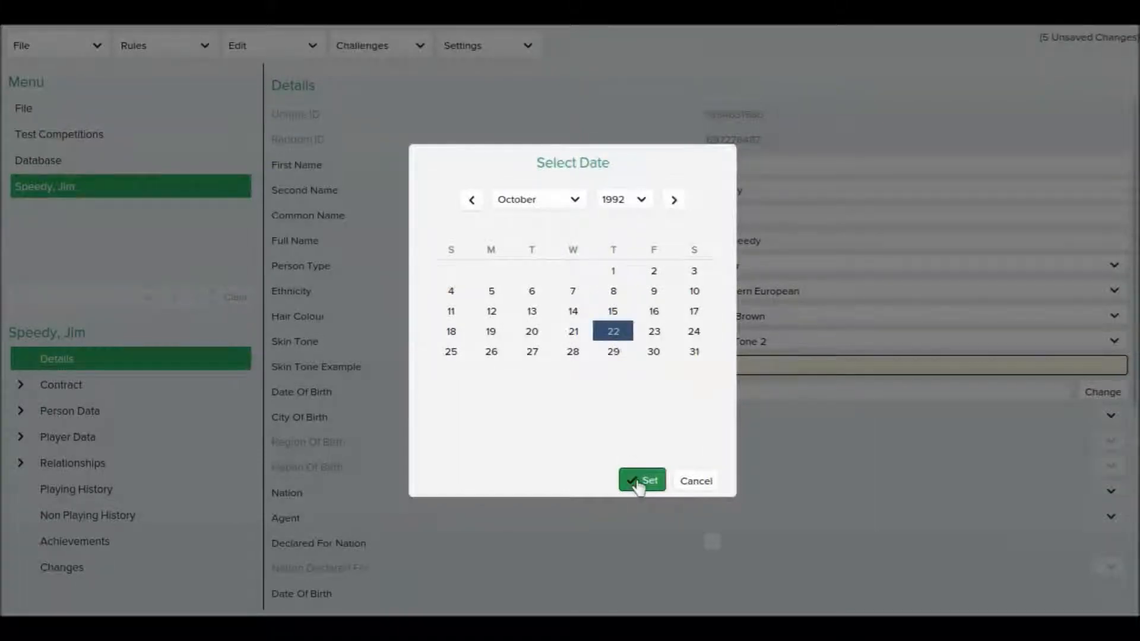
pyautogui.click(638, 481)
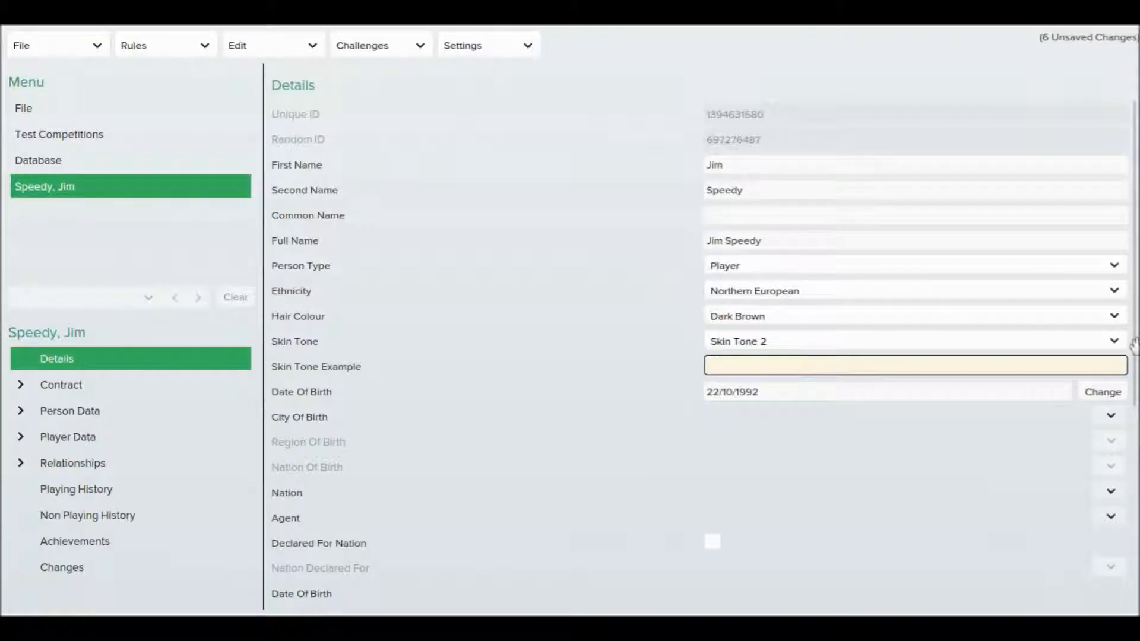
# Step: Search the cities for London and assign London, England as the player's city of birth
pyautogui.scroll(-3, 1131, 344)
pyautogui.click(1111, 221)
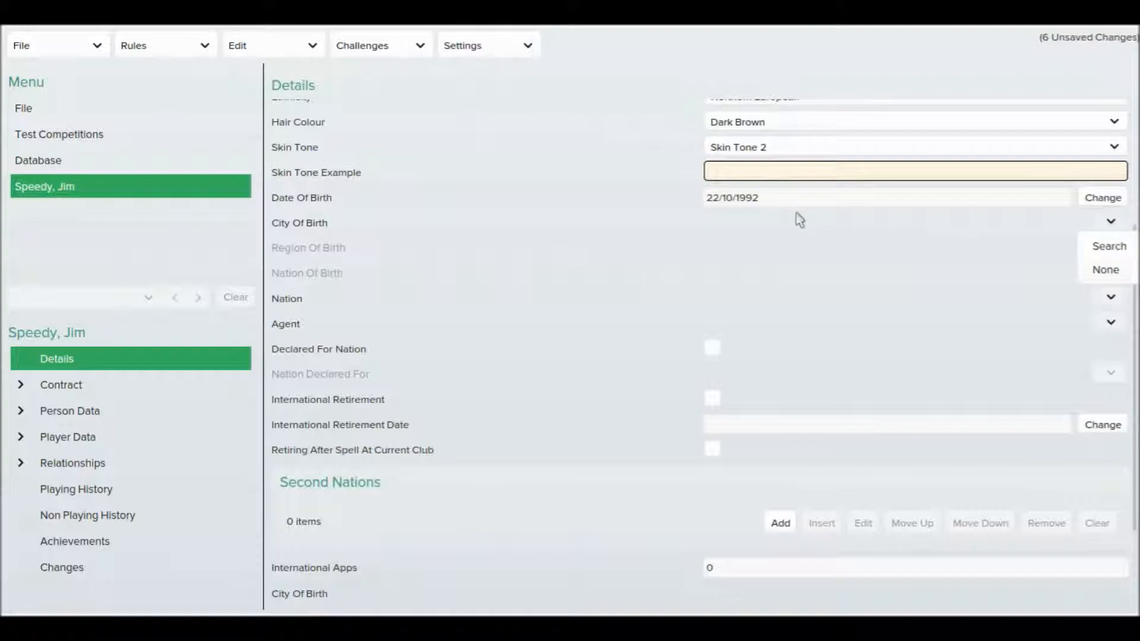
pyautogui.click(1102, 248)
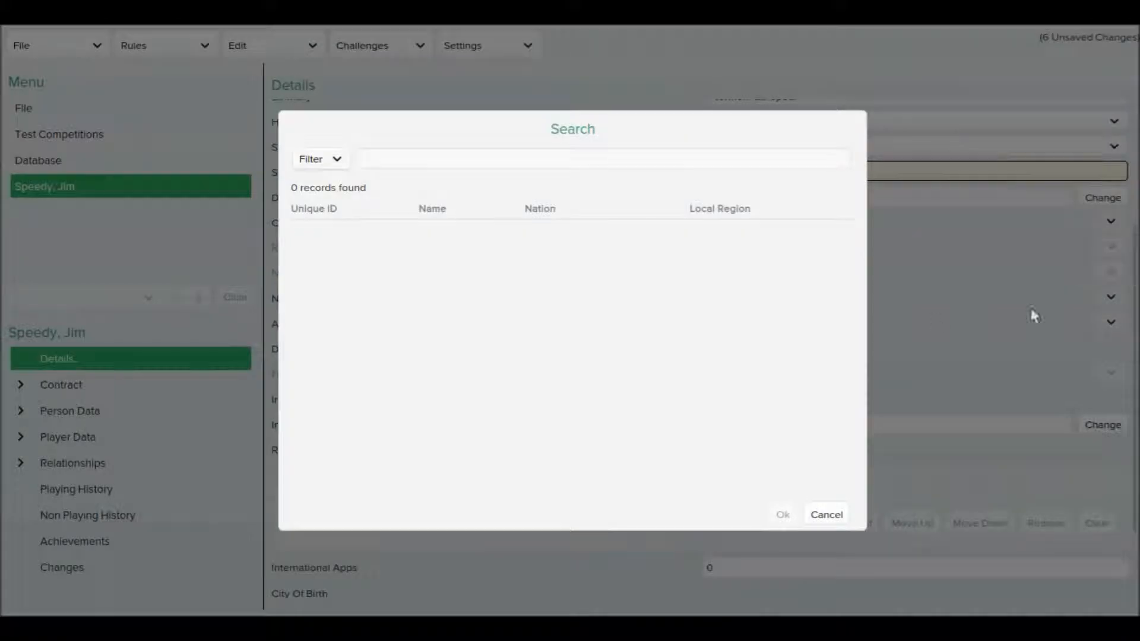
pyautogui.write('London')
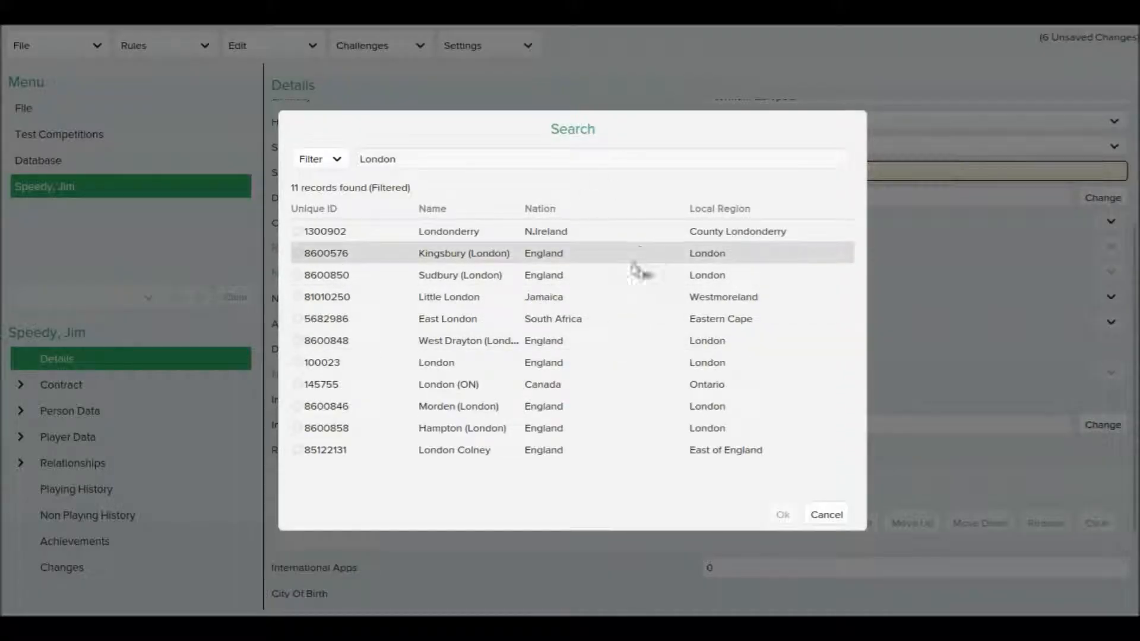
pyautogui.click(612, 359)
pyautogui.click(783, 515)
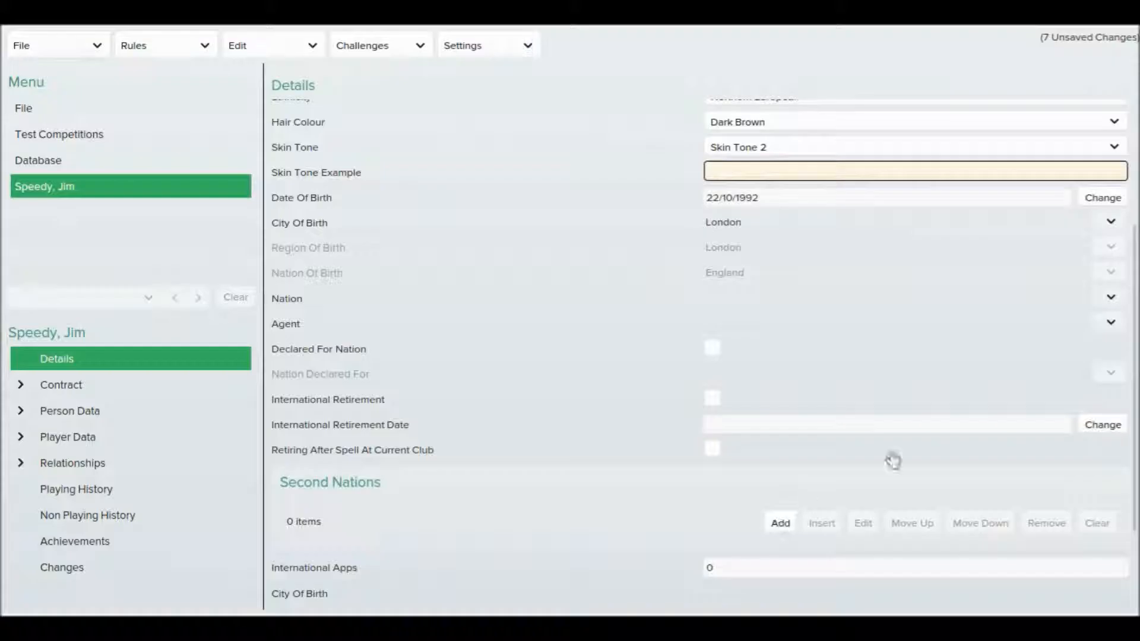
pyautogui.moveTo(1133, 400); pyautogui.dragTo(1134, 329)
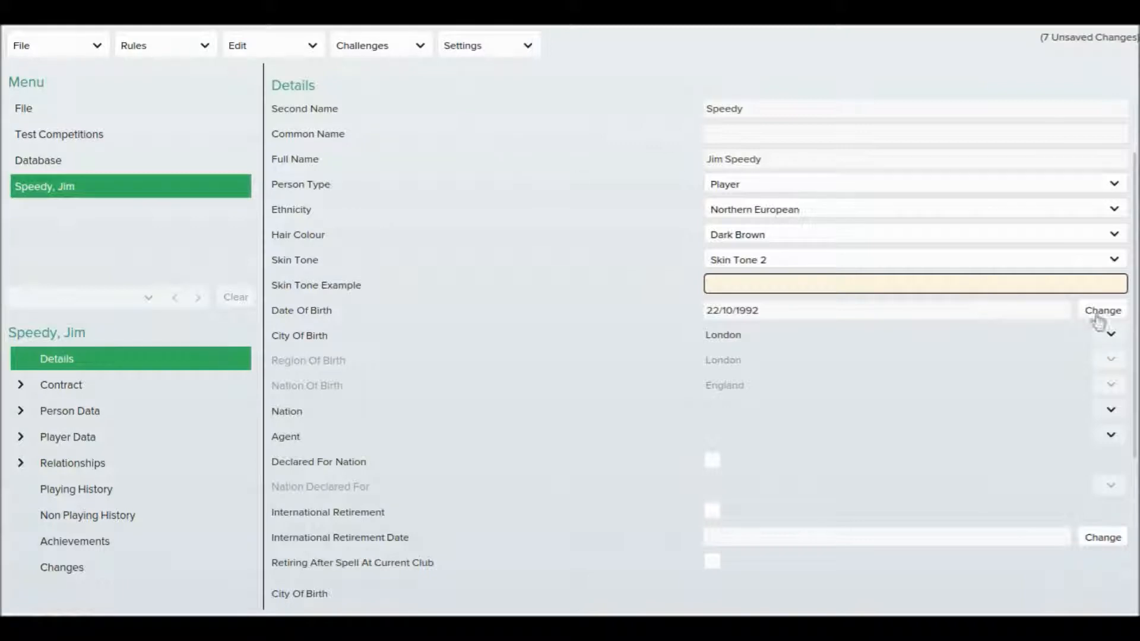
pyautogui.moveTo(1133, 315); pyautogui.dragTo(1134, 339)
pyautogui.moveTo(1134, 359); pyautogui.dragTo(1134, 443)
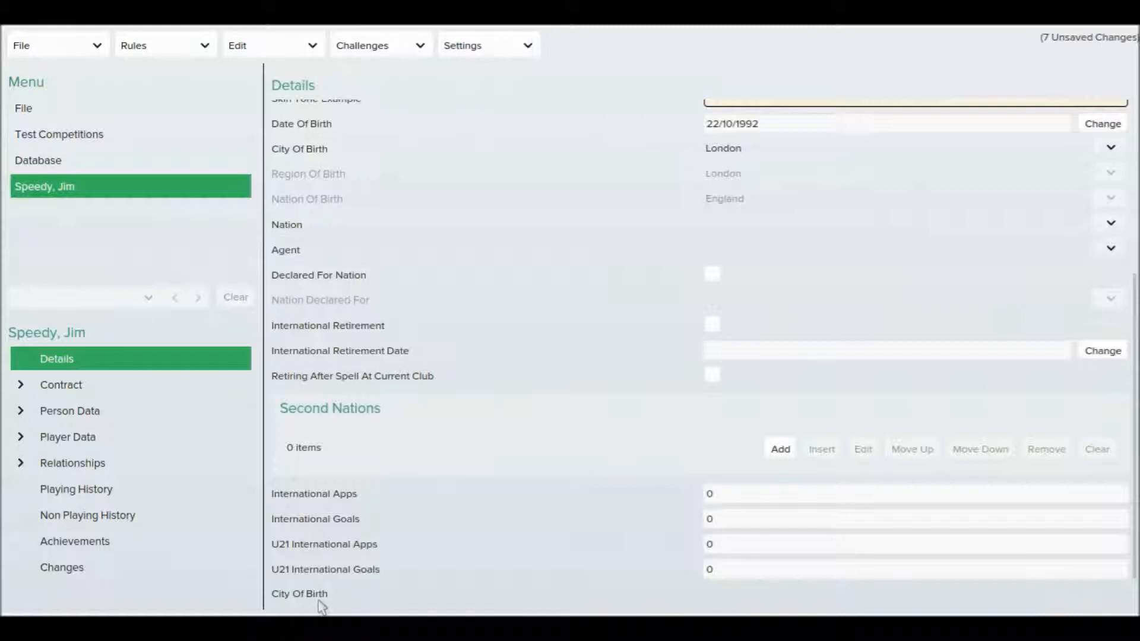
# Step: Search the clubs for Cambridge and assign Cambridge United of Sky Bet League 2 as the club in the player's club contract
pyautogui.click(20, 385)
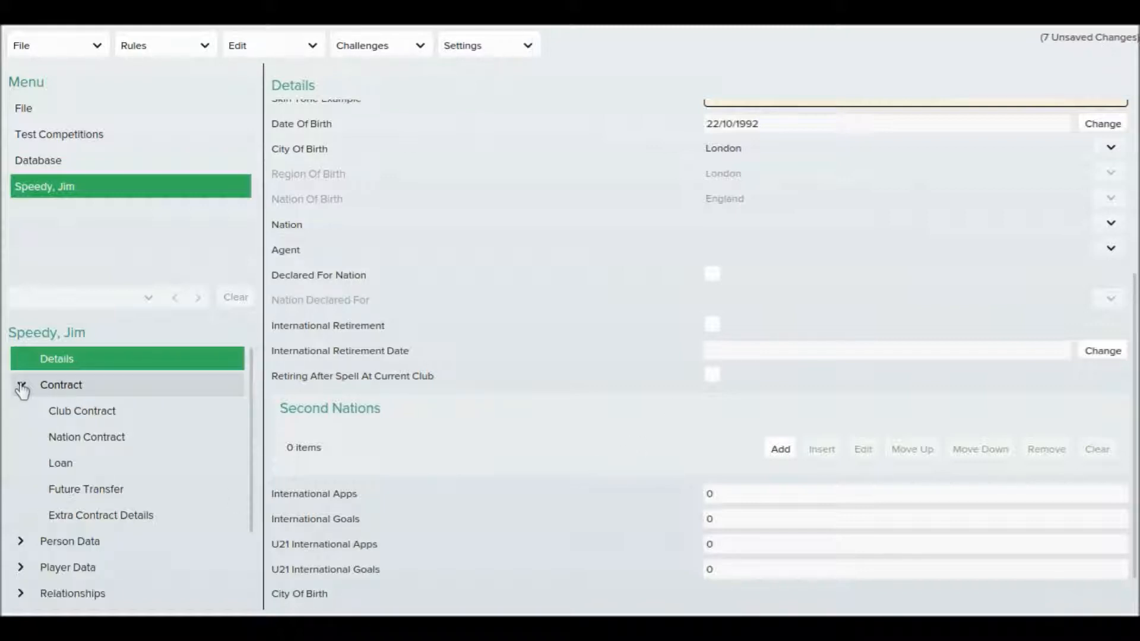
pyautogui.click(158, 383)
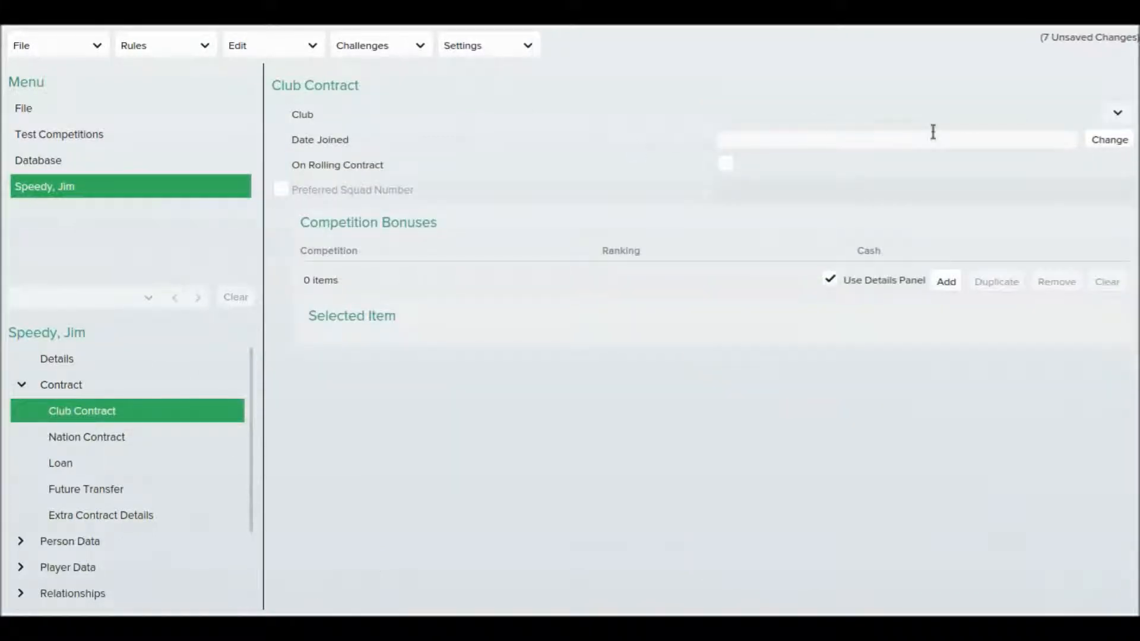
pyautogui.click(1119, 113)
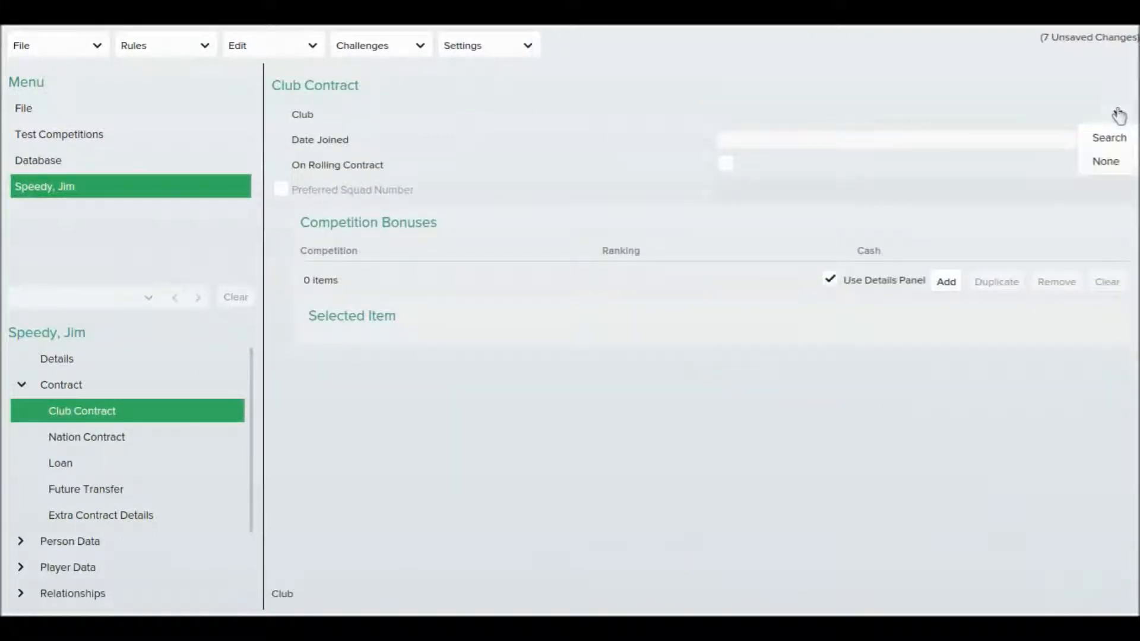
pyautogui.click(1108, 137)
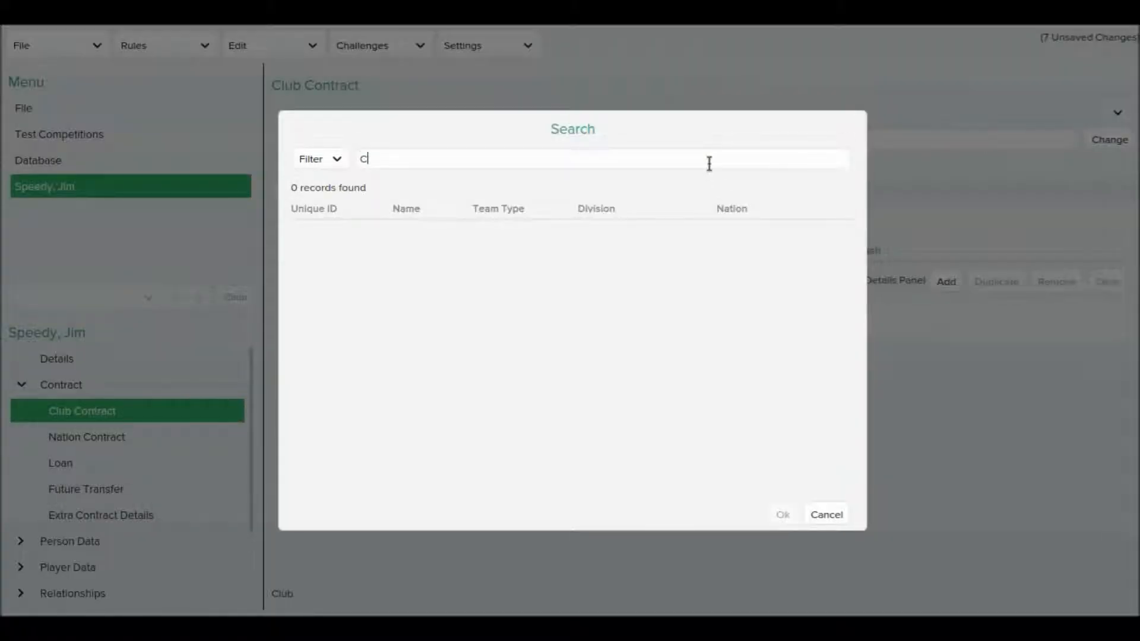
pyautogui.write('Czmbridge')
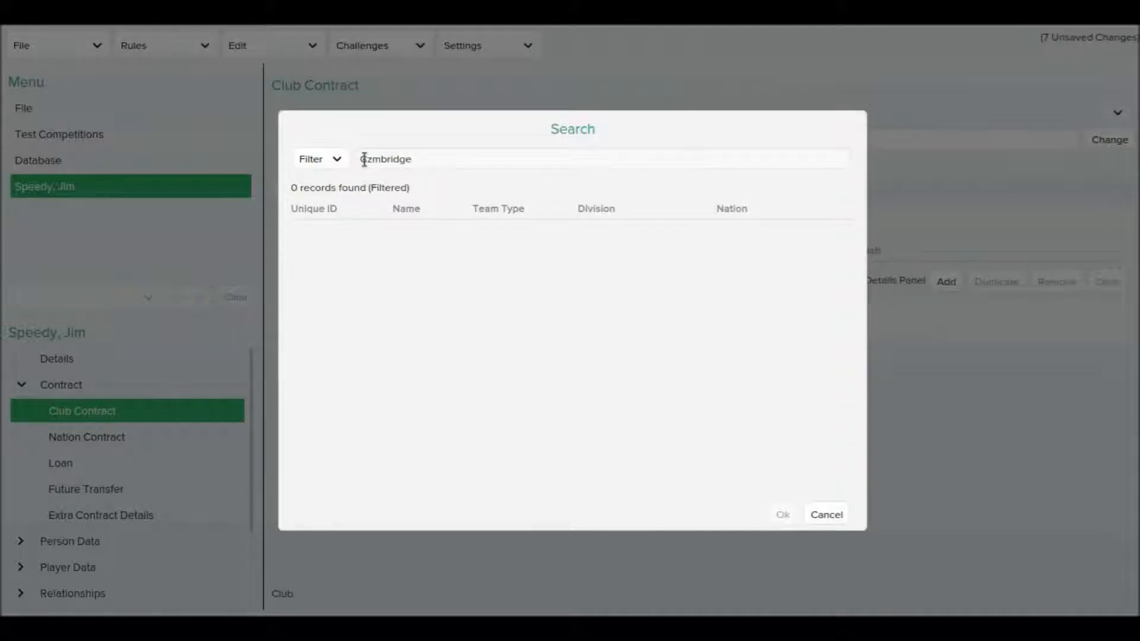
pyautogui.click(374, 167)
pyautogui.press('BackSpace')
pyautogui.write('a')
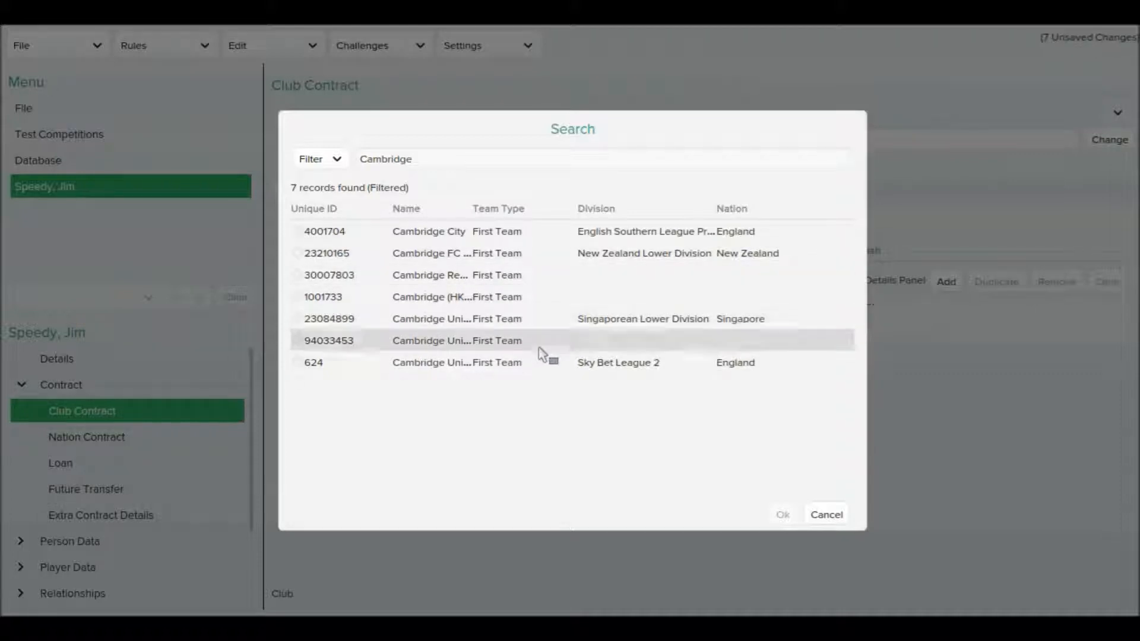
pyautogui.click(550, 367)
pyautogui.click(783, 515)
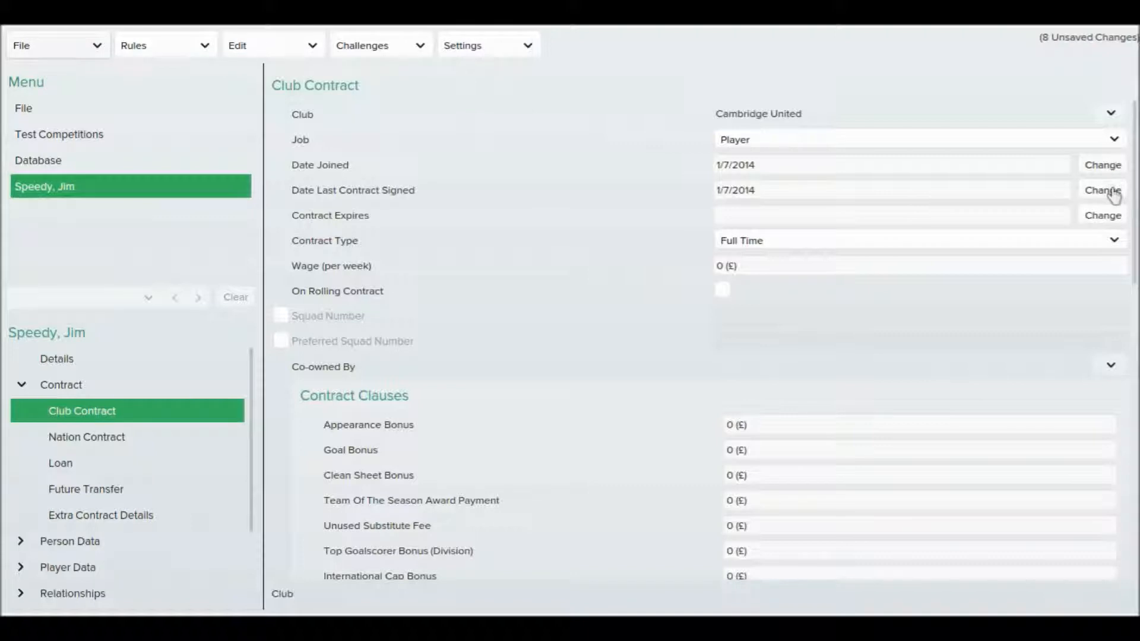
pyautogui.click(1117, 140)
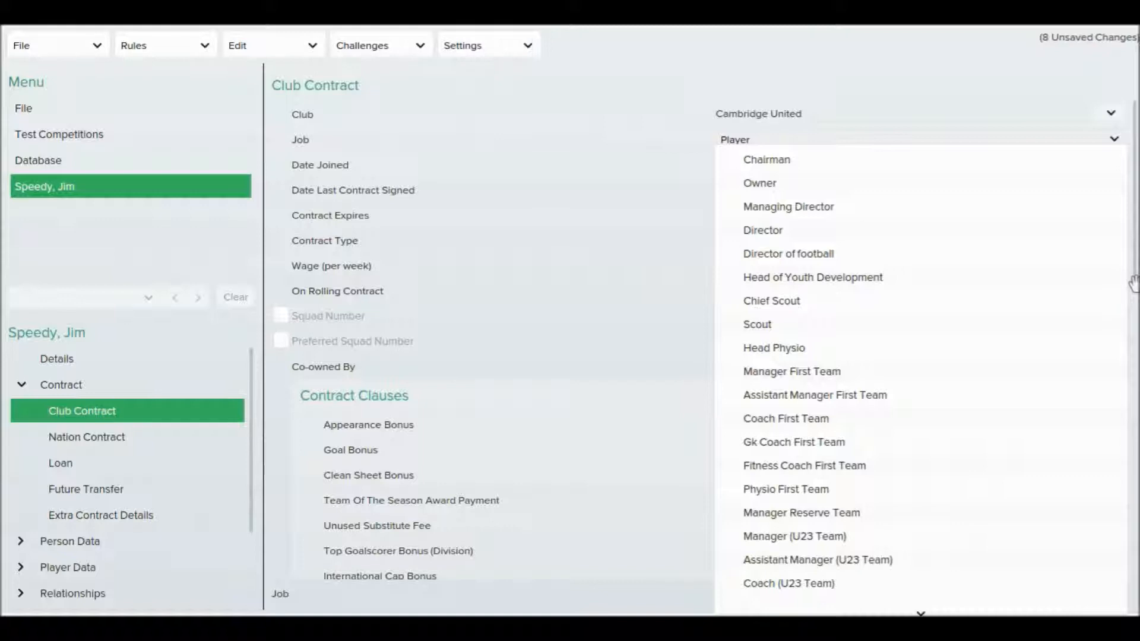
pyautogui.click(1134, 322)
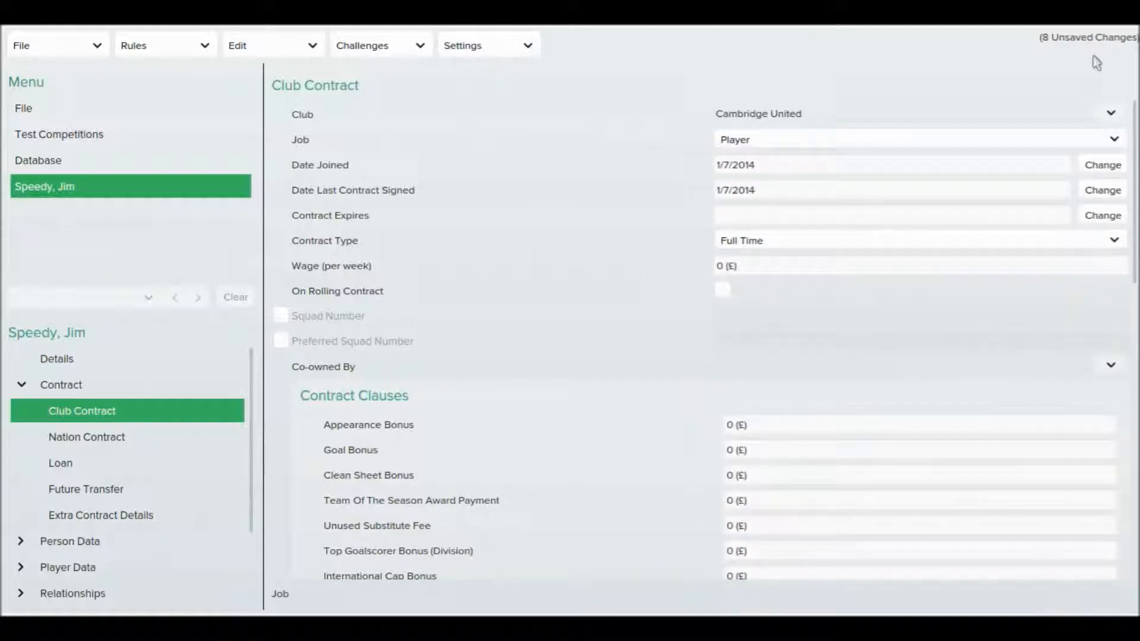
pyautogui.click(1112, 149)
pyautogui.moveTo(922, 614)
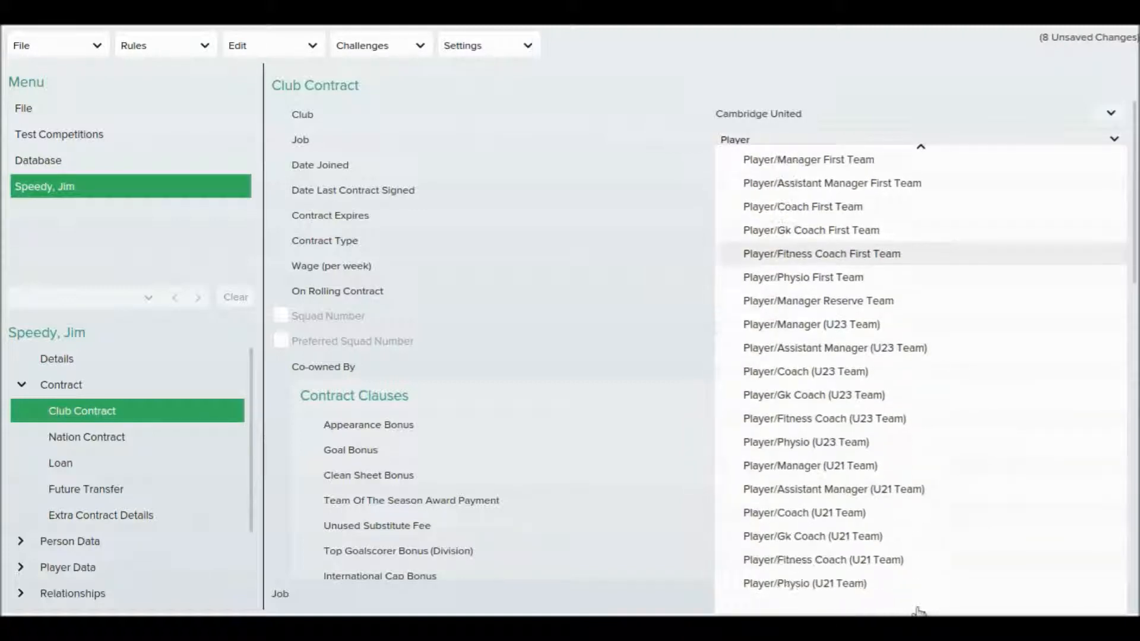
pyautogui.click(560, 277)
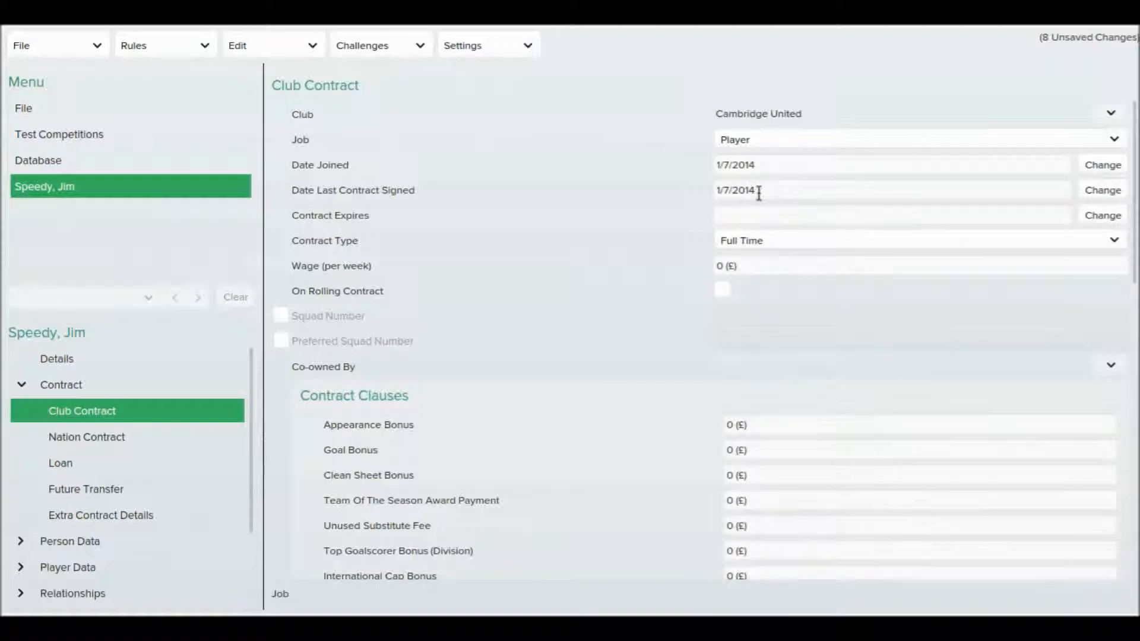
# Step: Set the expiry date of the player's club contract to 1 July 2024
pyautogui.click(1104, 218)
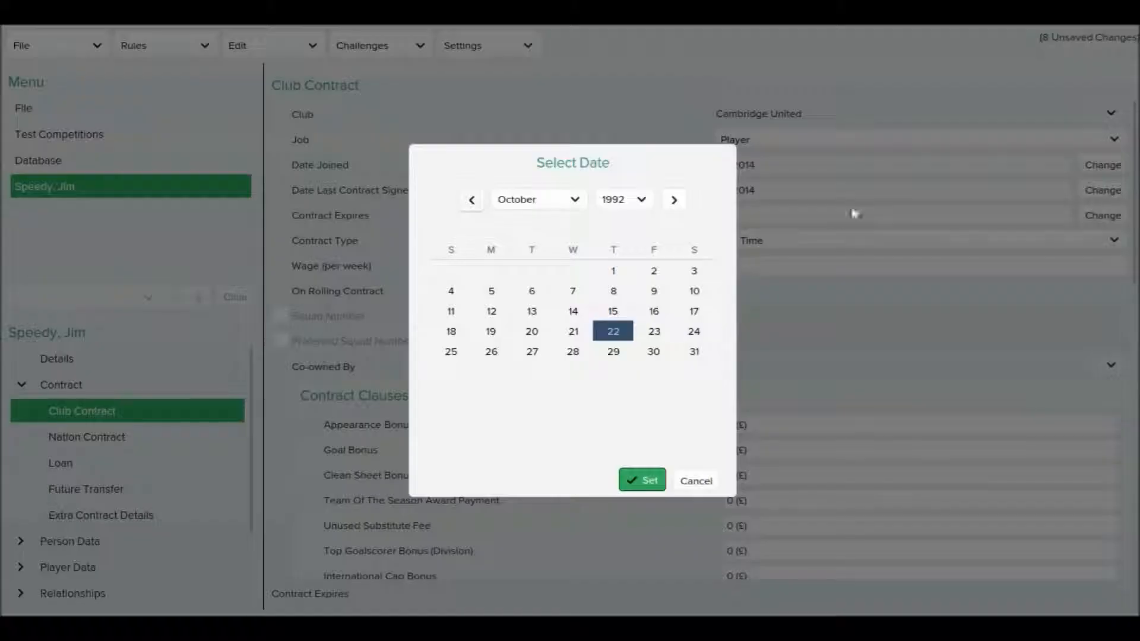
pyautogui.click(641, 202)
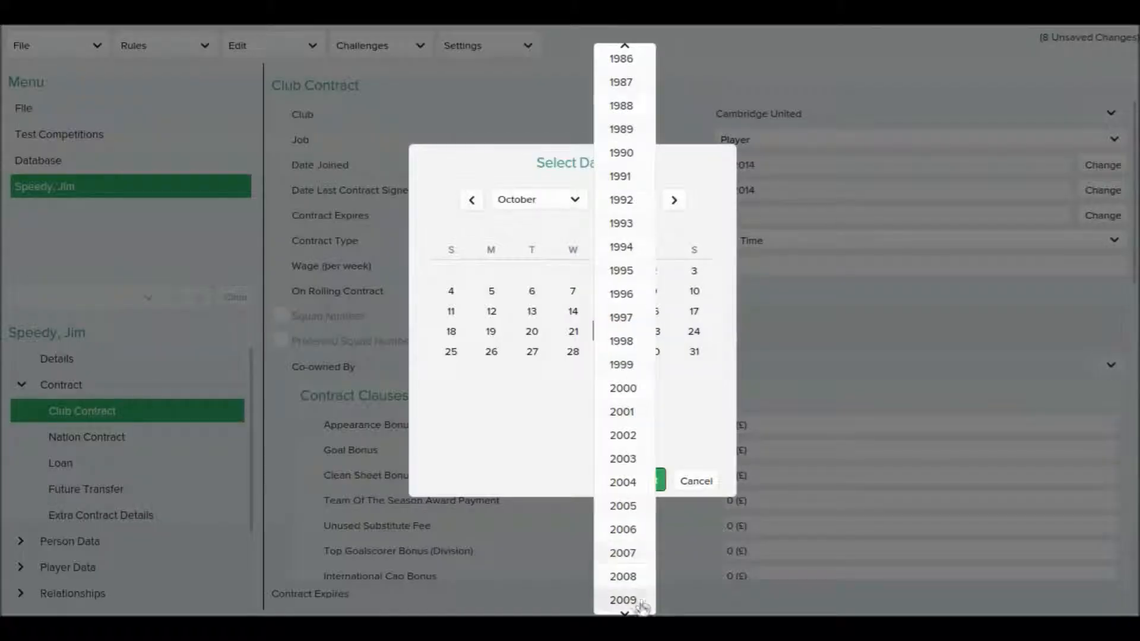
pyautogui.scroll(-3, 634, 530)
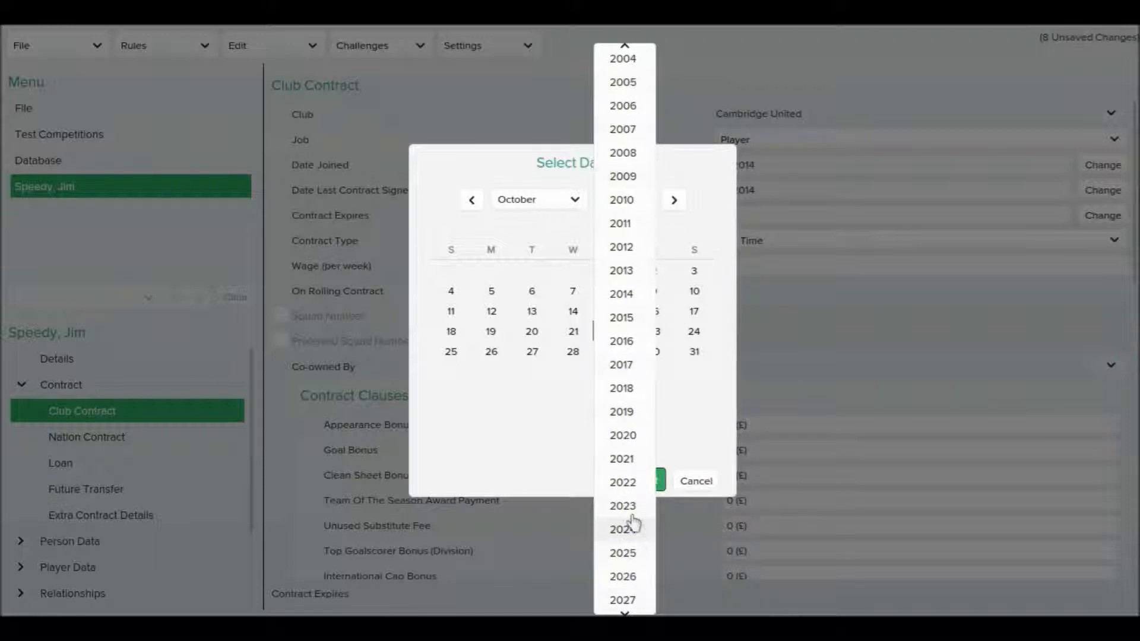
pyautogui.click(634, 530)
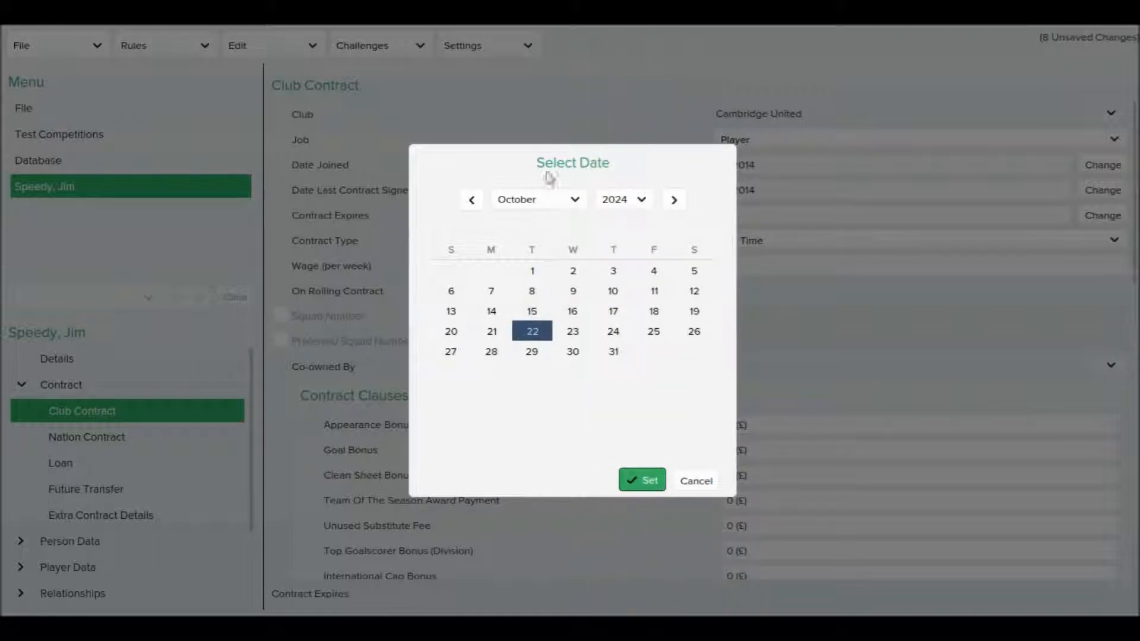
pyautogui.click(561, 202)
pyautogui.click(574, 130)
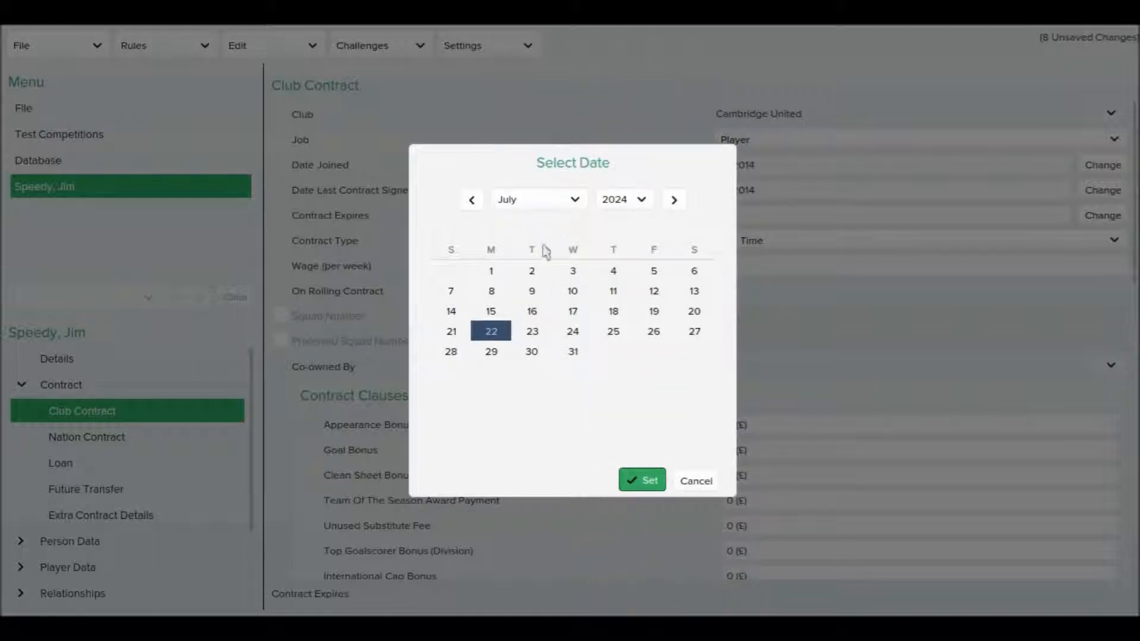
pyautogui.click(491, 271)
pyautogui.click(631, 480)
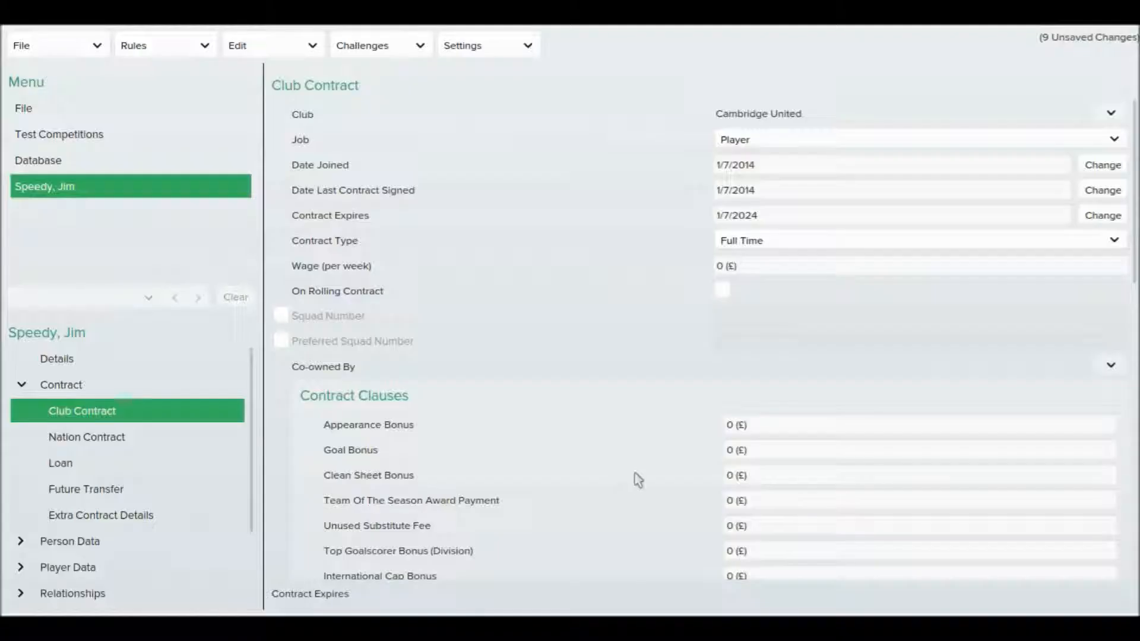
# Step: Set the player's weekly wage in the club contract to £250
pyautogui.click(722, 266)
pyautogui.press('BackSpace')
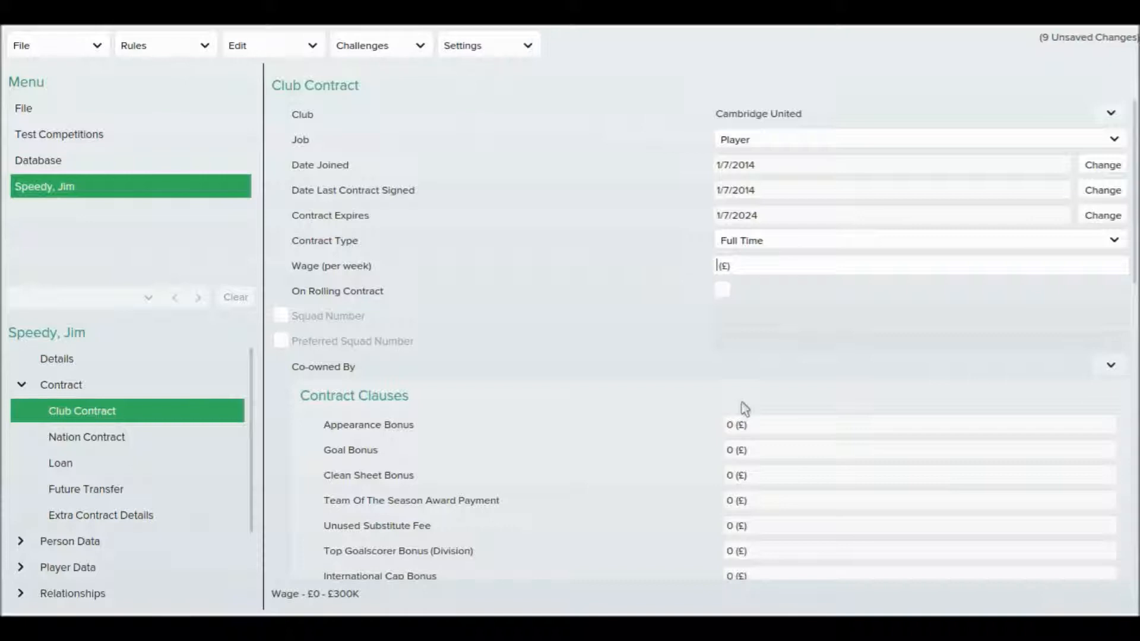
pyautogui.write('250')
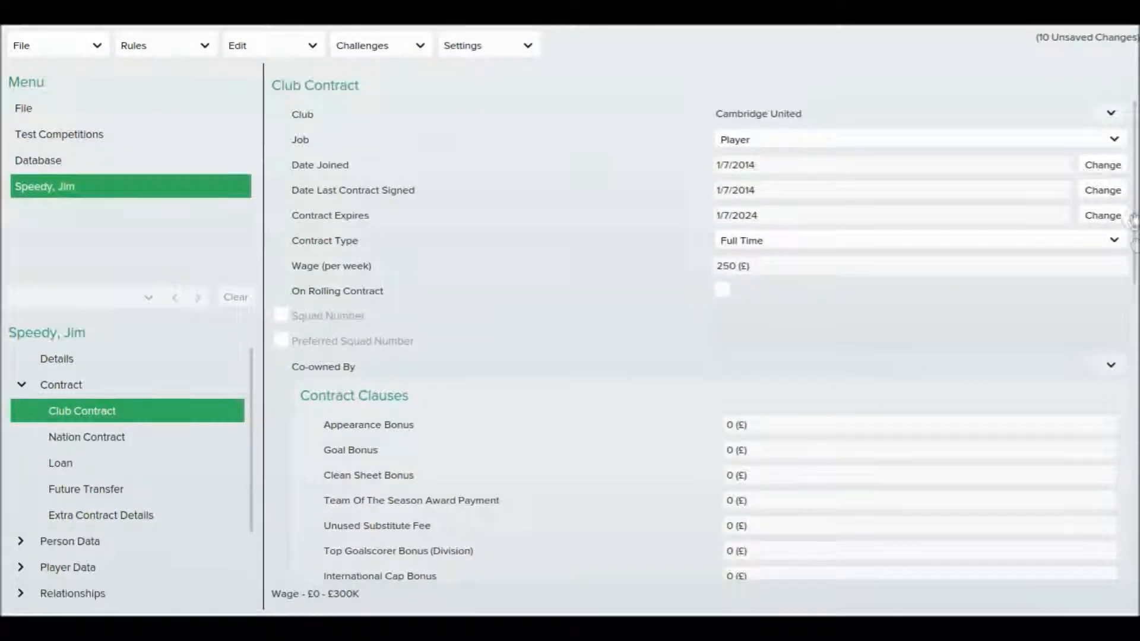
# Step: Fill in the contract clause bonuses: goal bonus £100, appearance bonus £25 and division top goalscorer bonus £1000
pyautogui.scroll(-3, 651, 321)
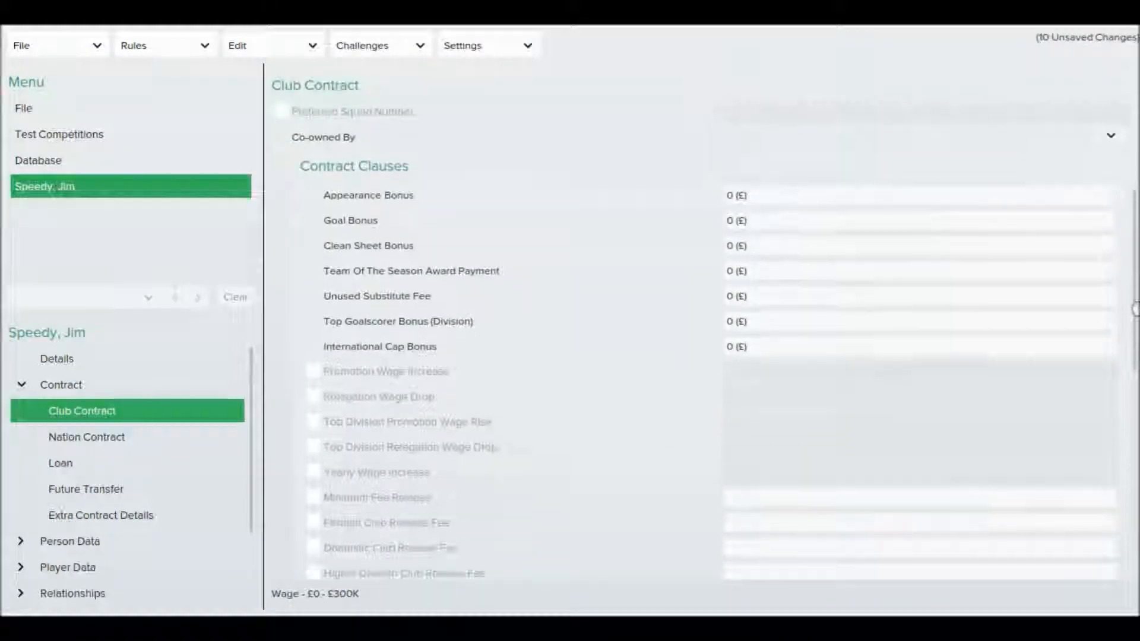
pyautogui.click(735, 221)
pyautogui.press('BackSpace')
pyautogui.write('100')
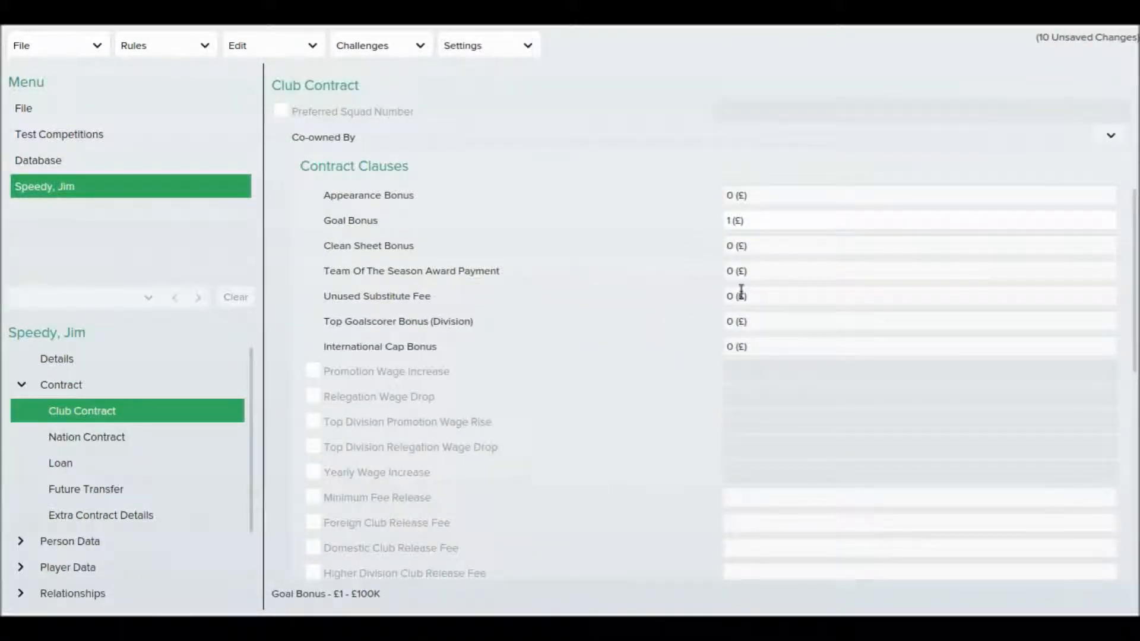
pyautogui.click(733, 196)
pyautogui.write('25')
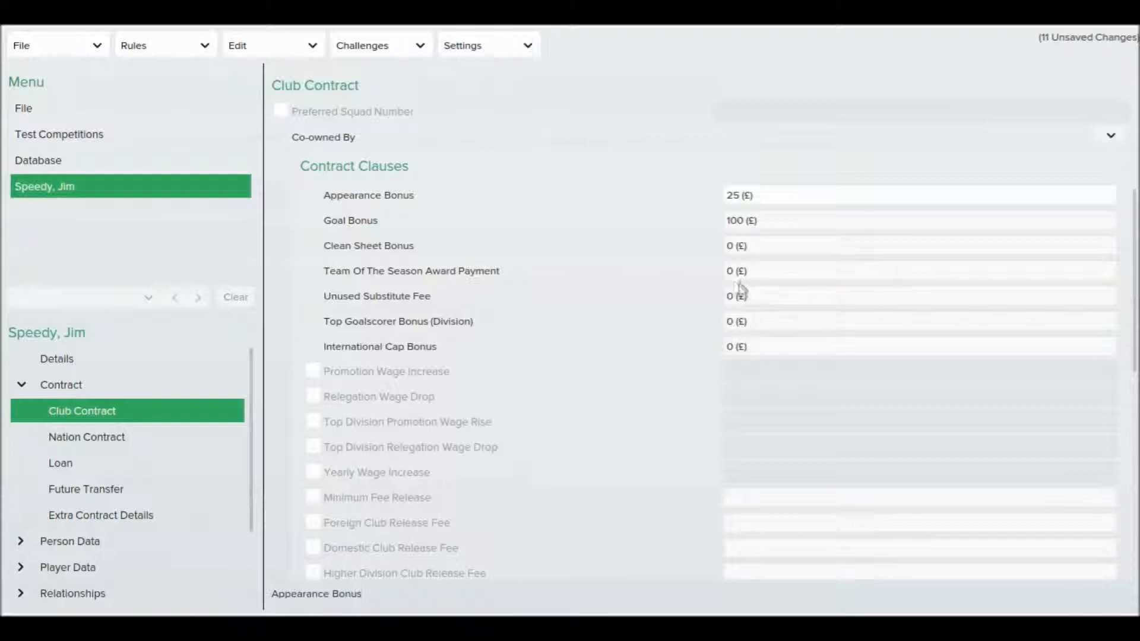
pyautogui.click(735, 321)
pyautogui.press('BackSpace')
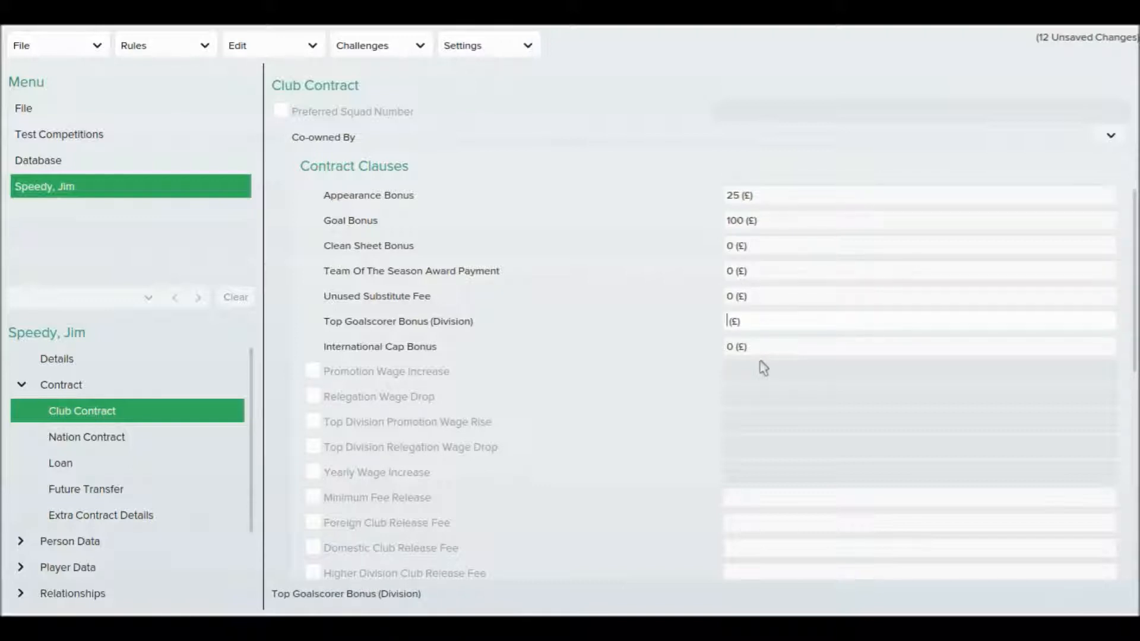
pyautogui.write('1000')
pyautogui.moveTo(1135, 345); pyautogui.dragTo(1135, 256)
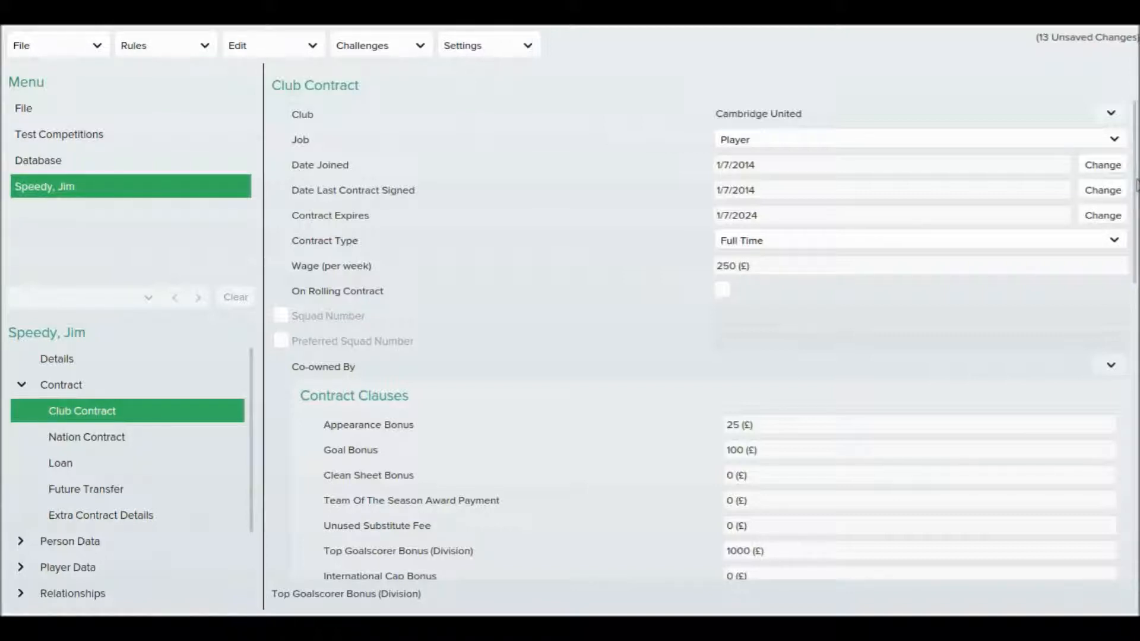
pyautogui.scroll(-3, 706, 338)
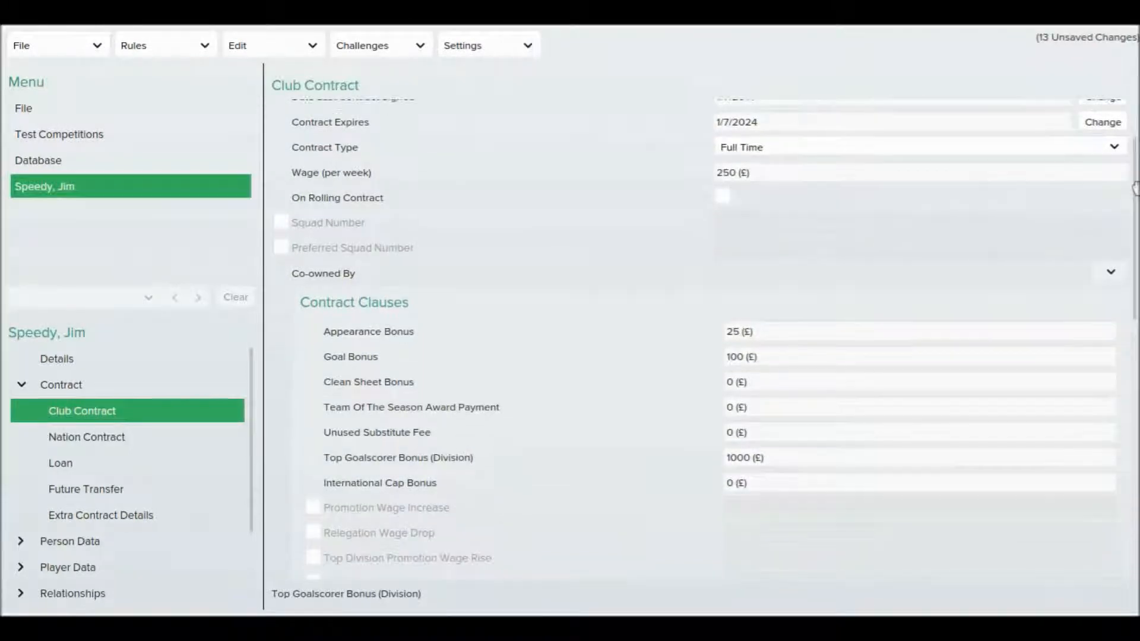
pyautogui.moveTo(1134, 211); pyautogui.dragTo(1134, 463)
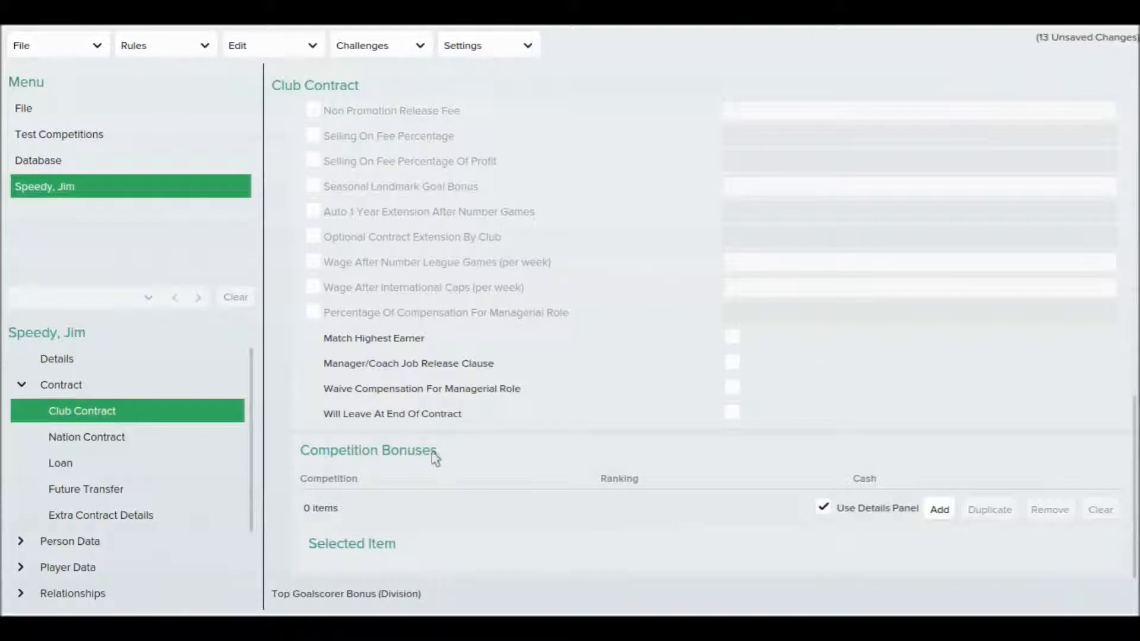
pyautogui.click(138, 446)
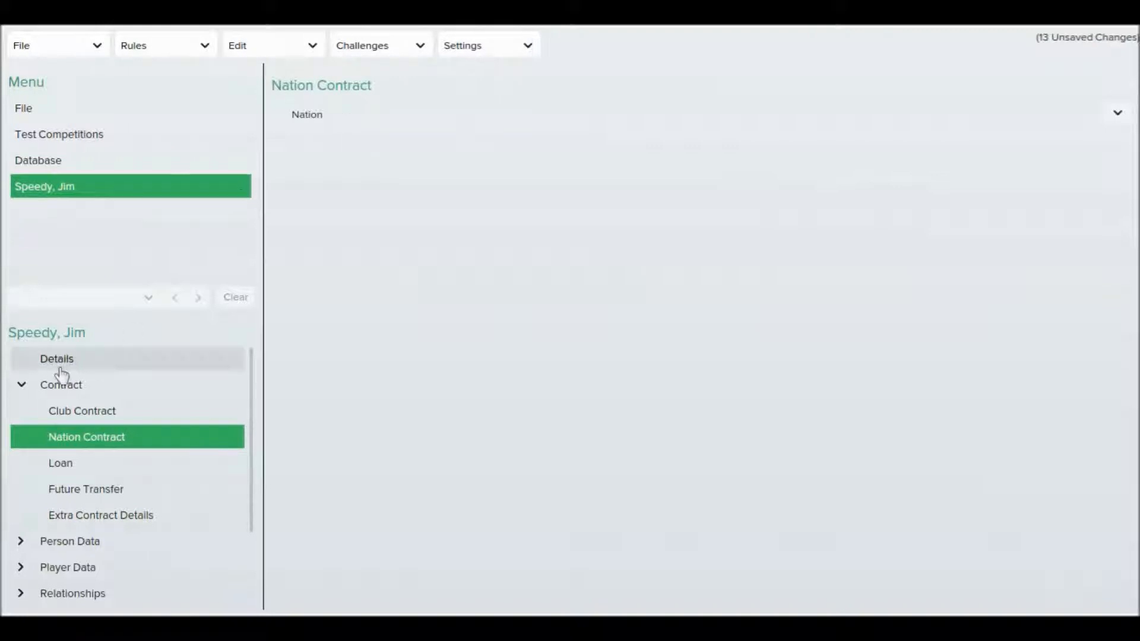
pyautogui.click(114, 467)
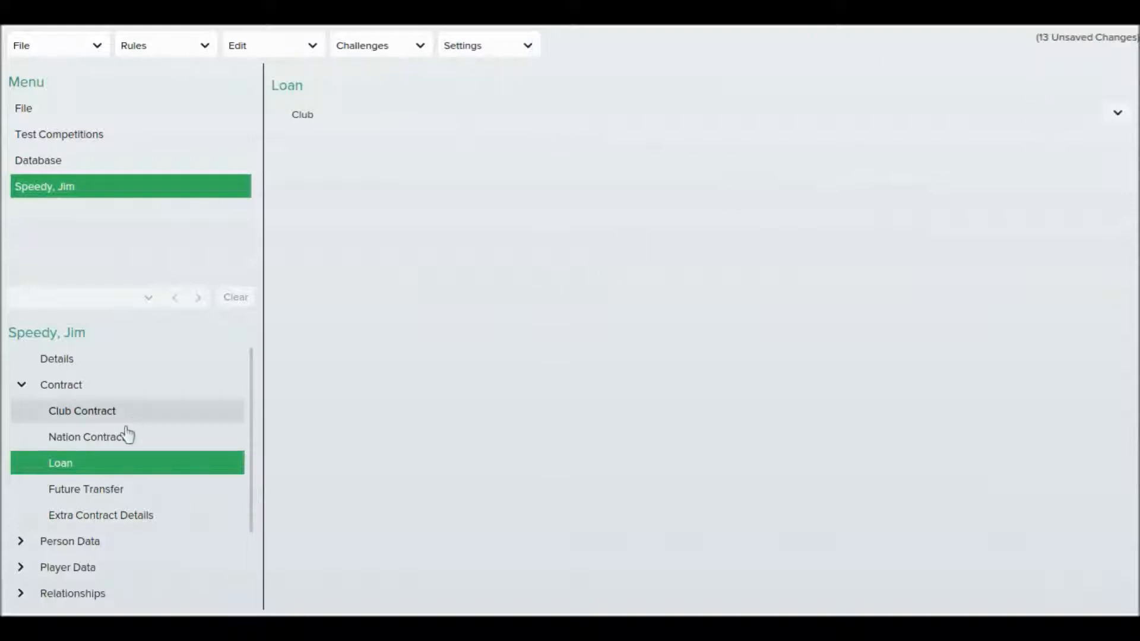
# Step: Search the clubs for Wolves and assign Wolverhampton Wanderers of the Sky Bet Championship as the player's future transfer club
pyautogui.click(140, 498)
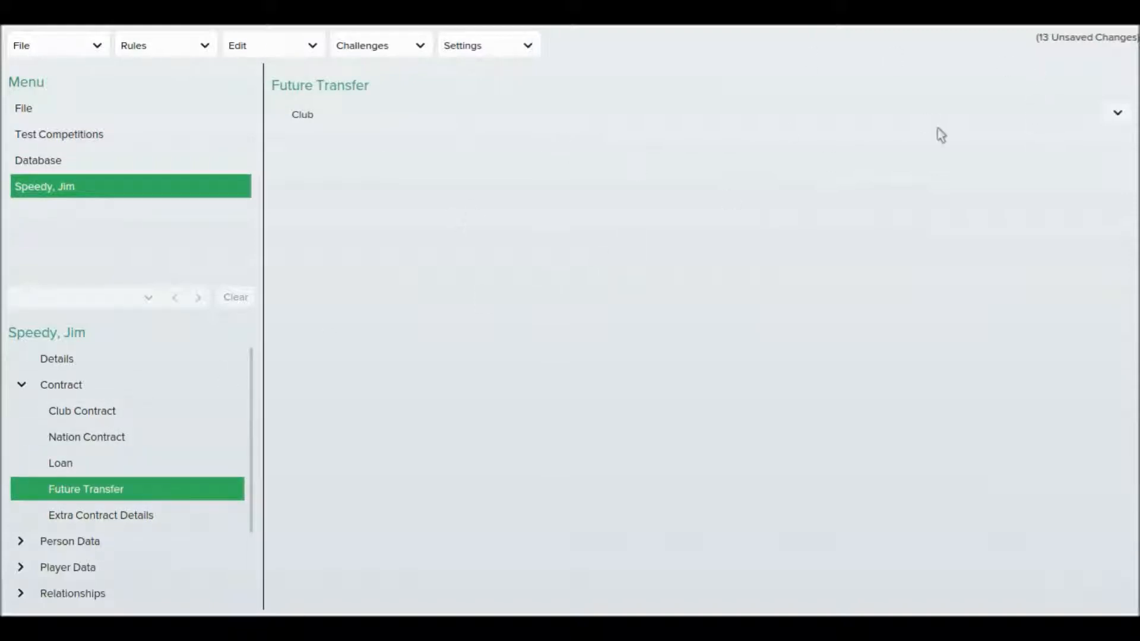
pyautogui.click(1122, 115)
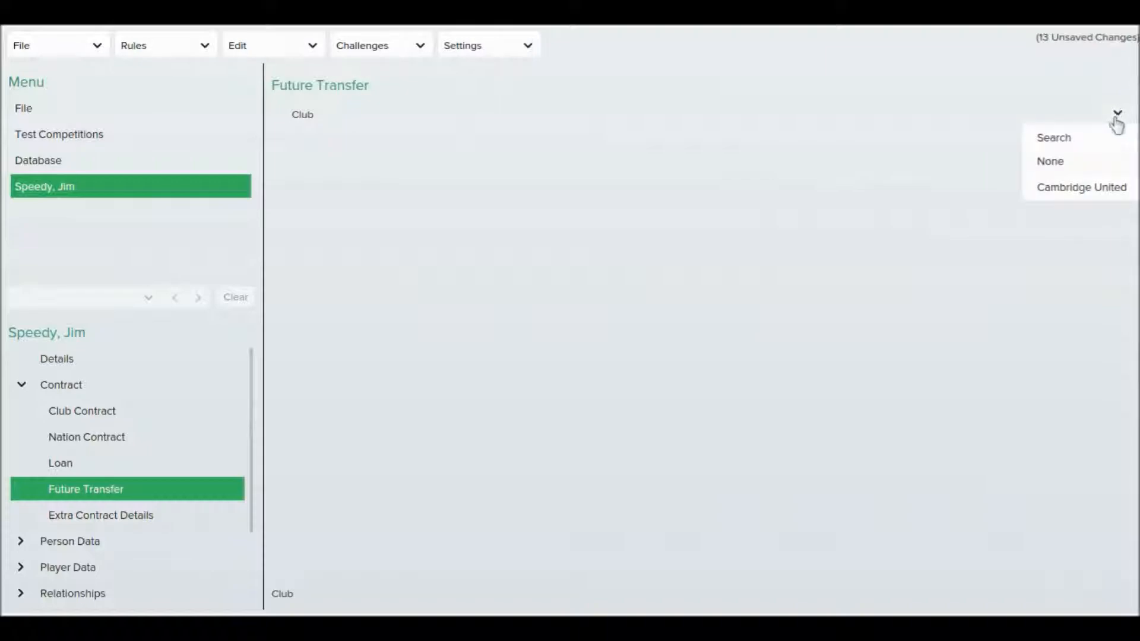
pyautogui.click(1110, 137)
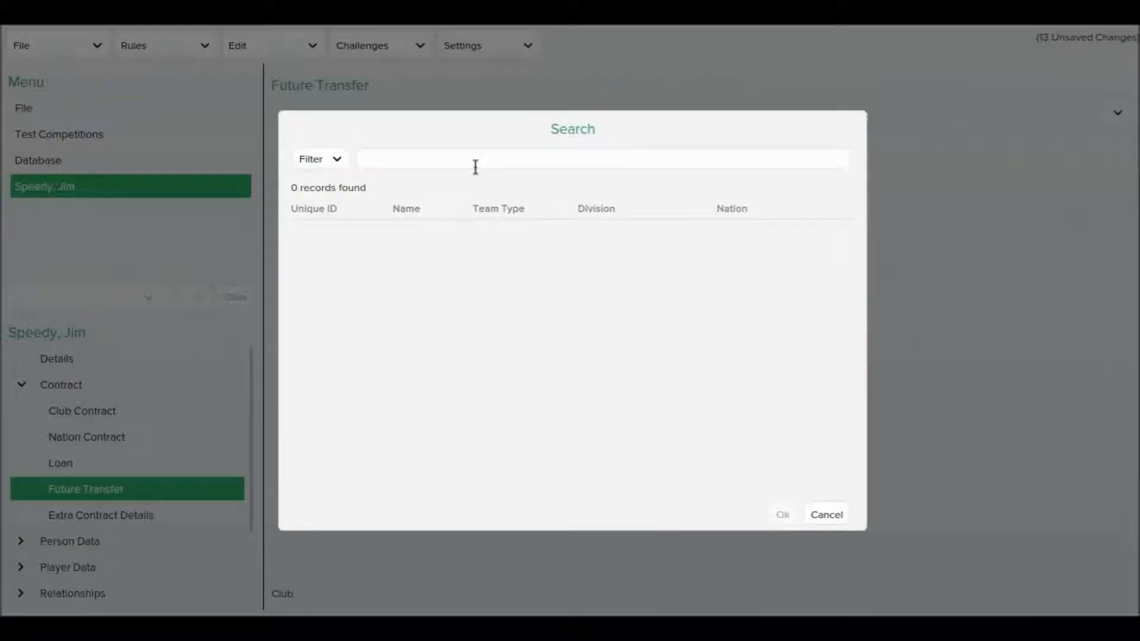
pyautogui.write('Wolves')
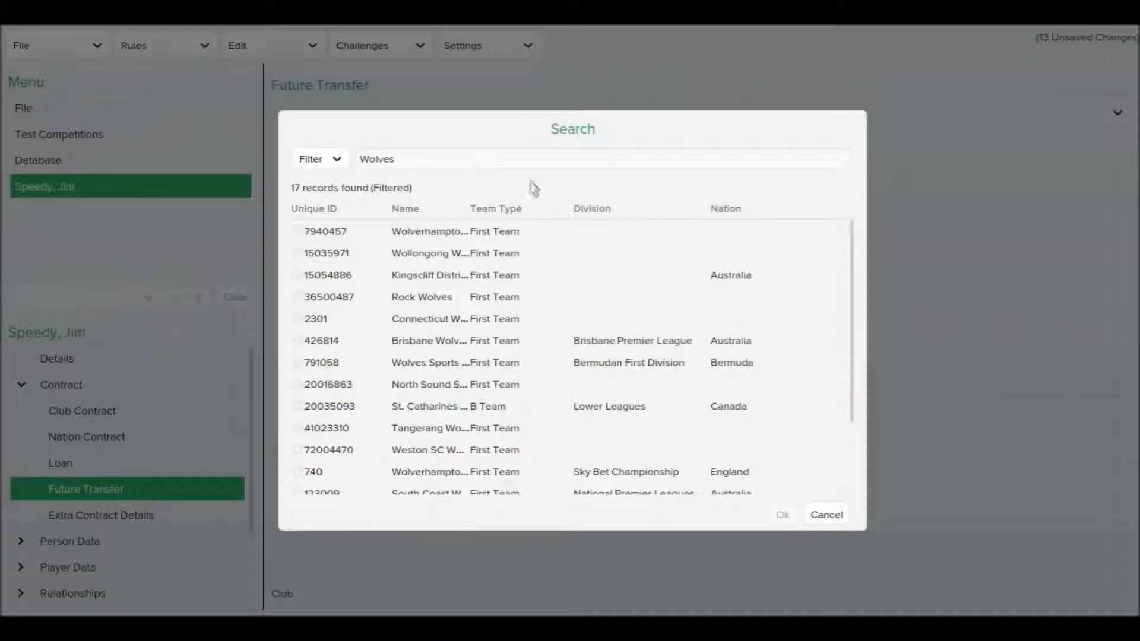
pyautogui.moveTo(853, 344); pyautogui.dragTo(850, 399)
pyautogui.click(666, 397)
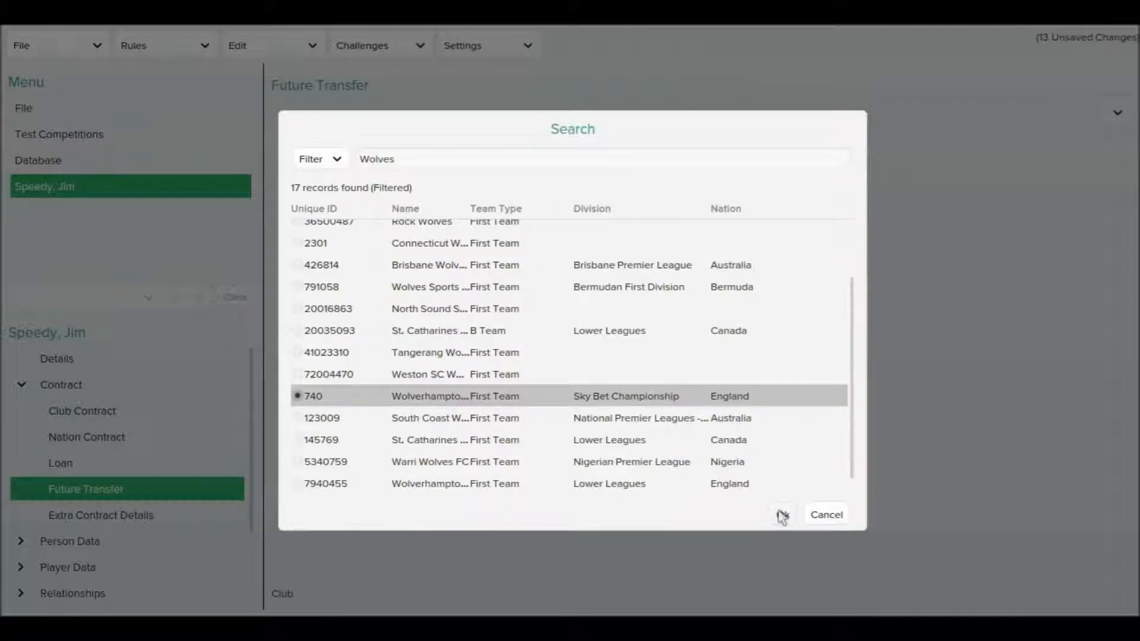
pyautogui.click(782, 514)
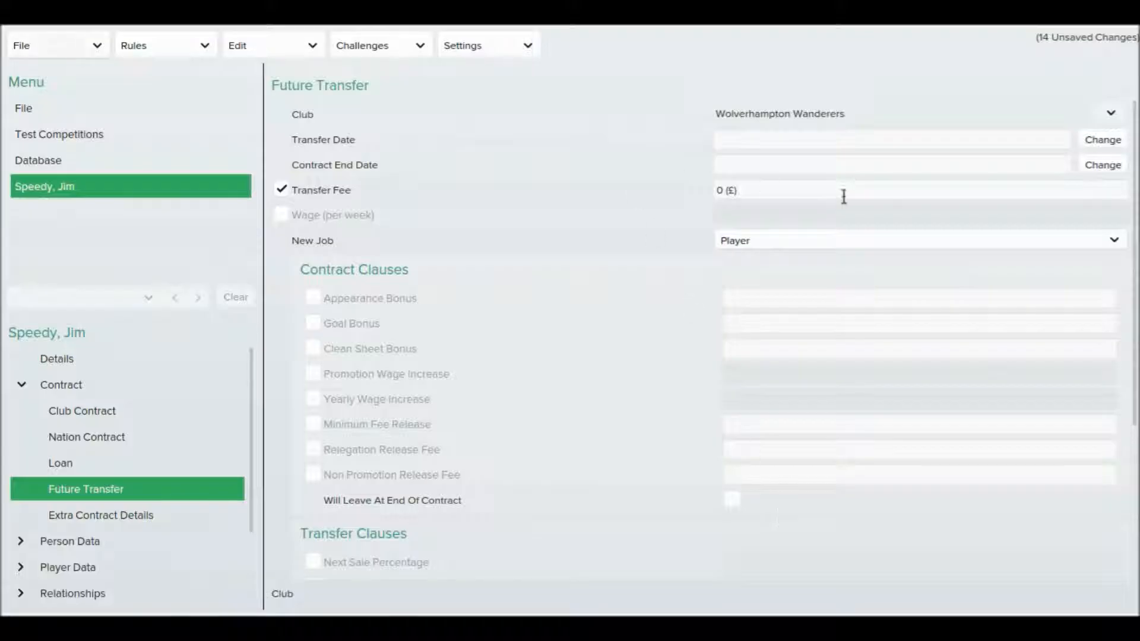
# Step: Set the transfer date of the future transfer to 1 July 2024
pyautogui.click(1096, 140)
pyautogui.click(643, 210)
pyautogui.click(643, 208)
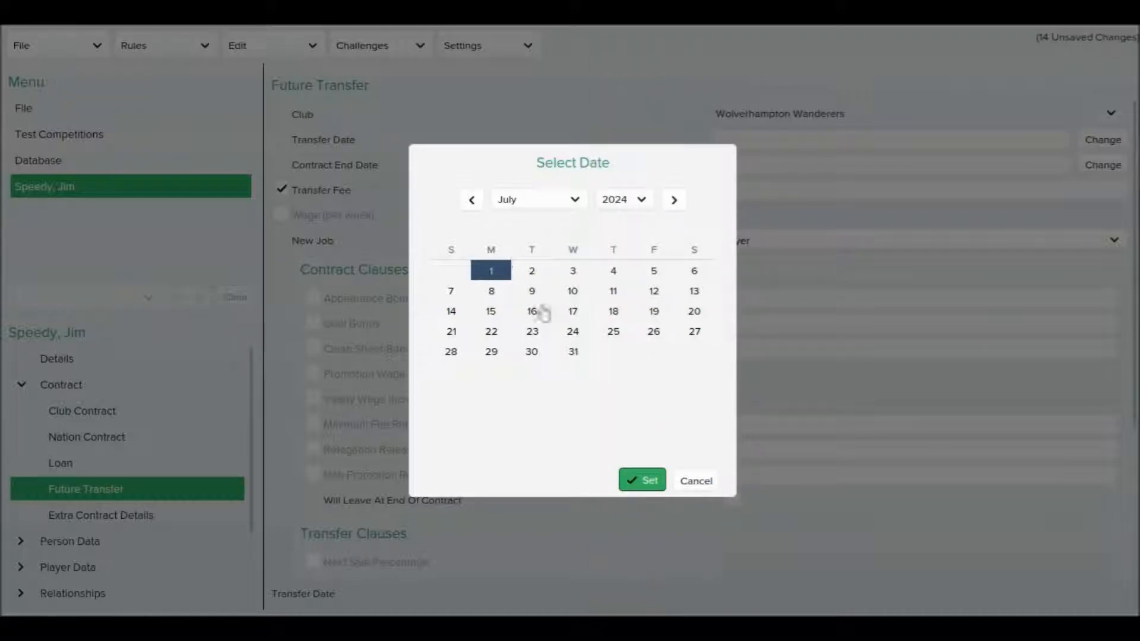
pyautogui.click(640, 480)
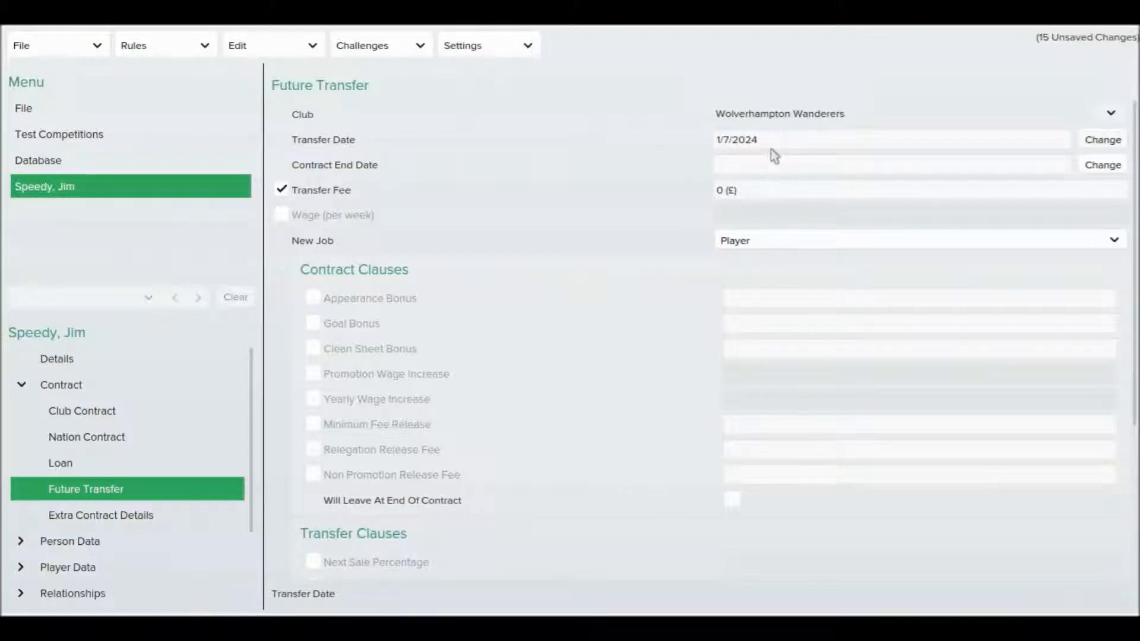
# Step: Set the future transfer's fee to £1700000 and its new job to Player / Coach
pyautogui.click(723, 191)
pyautogui.press('BackSpace')
pyautogui.write('1700000')
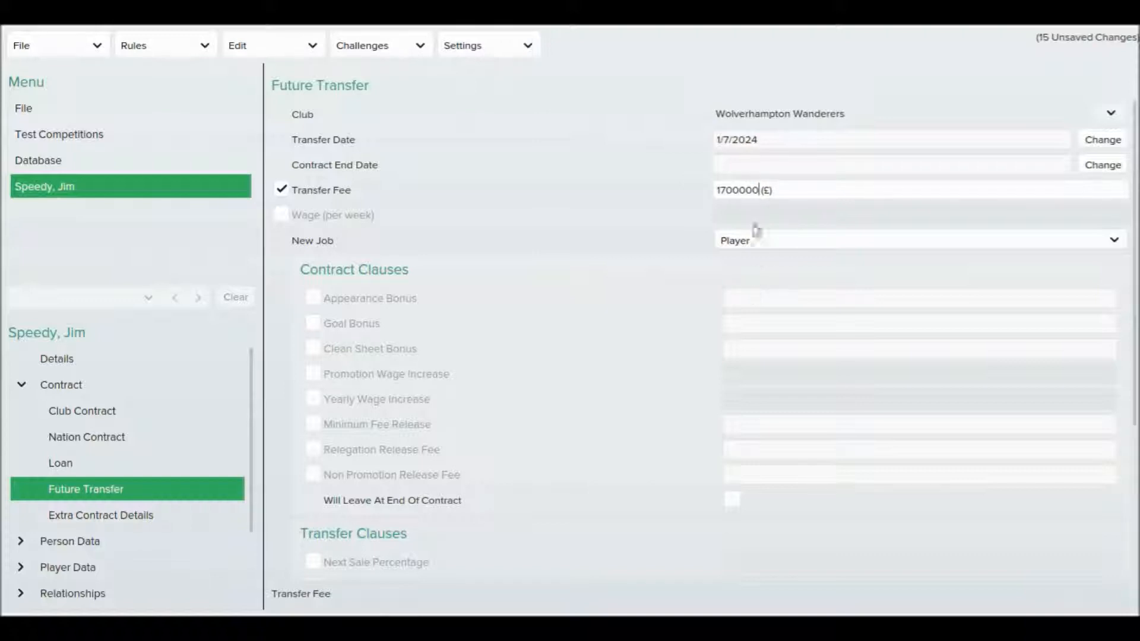
pyautogui.click(754, 194)
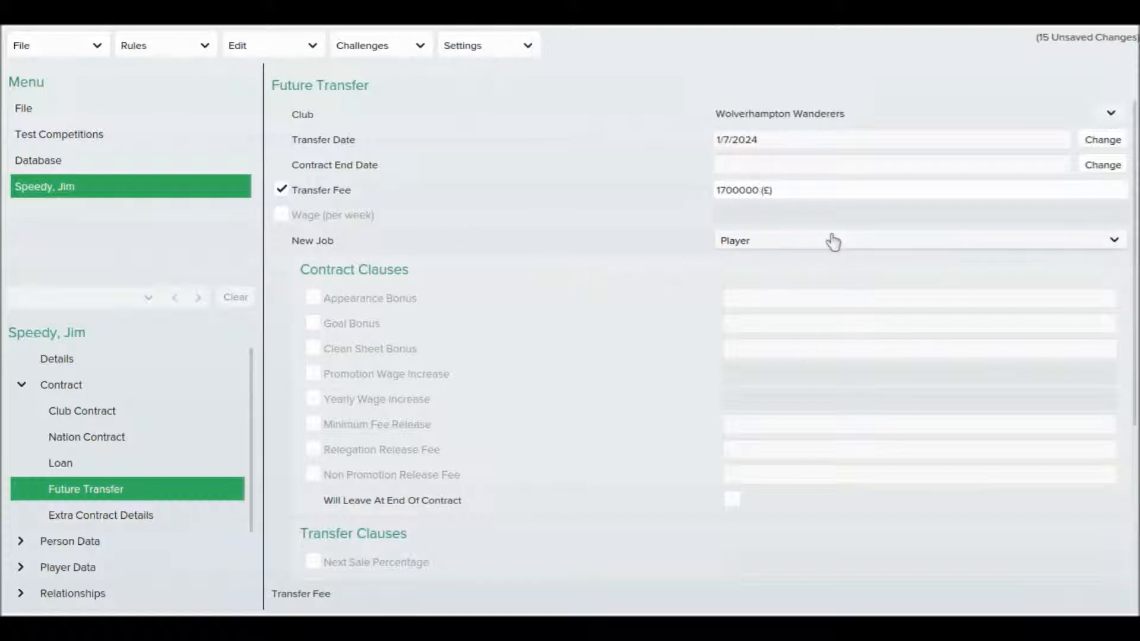
pyautogui.moveTo(921, 613)
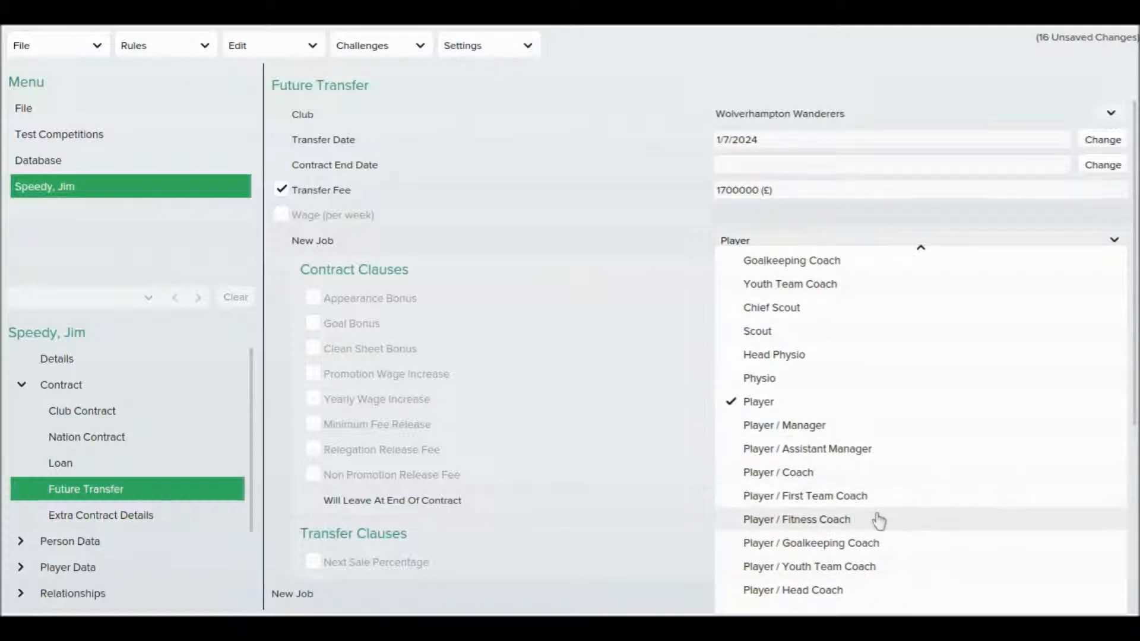
pyautogui.click(826, 473)
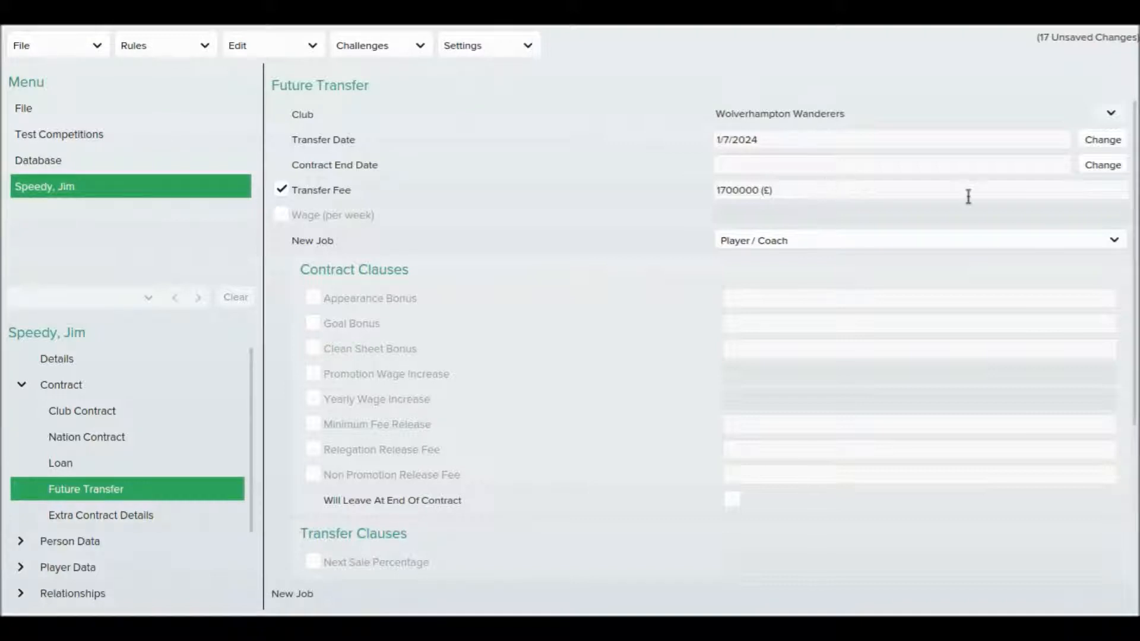
# Step: Open the player's personal attributes under Person Data and set Adaptability to 18
pyautogui.scroll(-2, 860, 184)
pyautogui.scroll(-2, 701, 332)
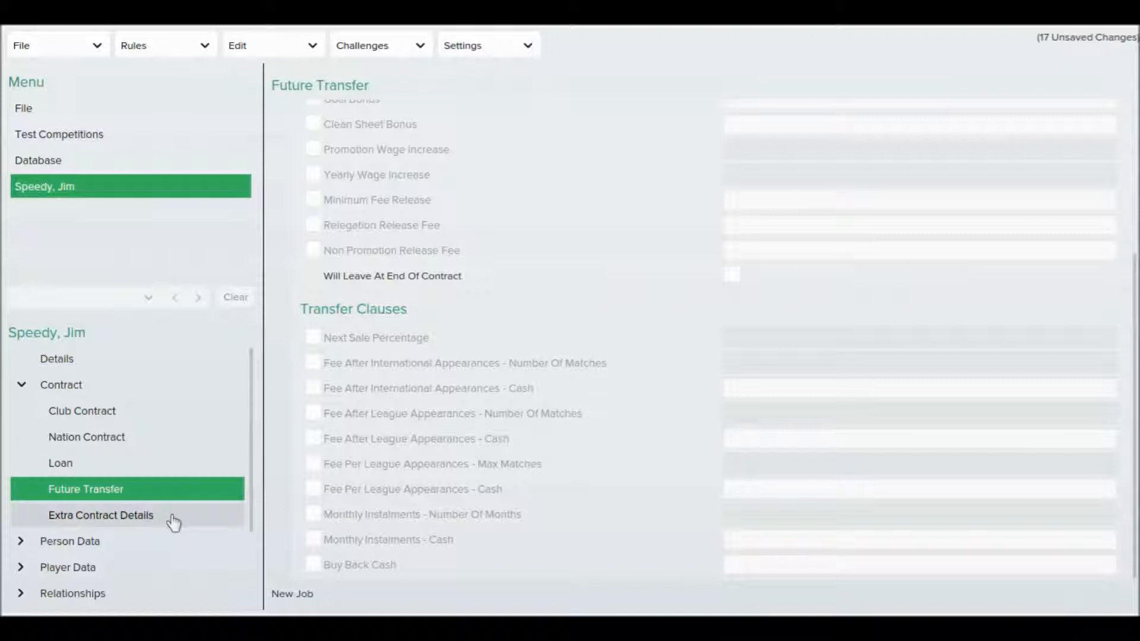
pyautogui.click(24, 386)
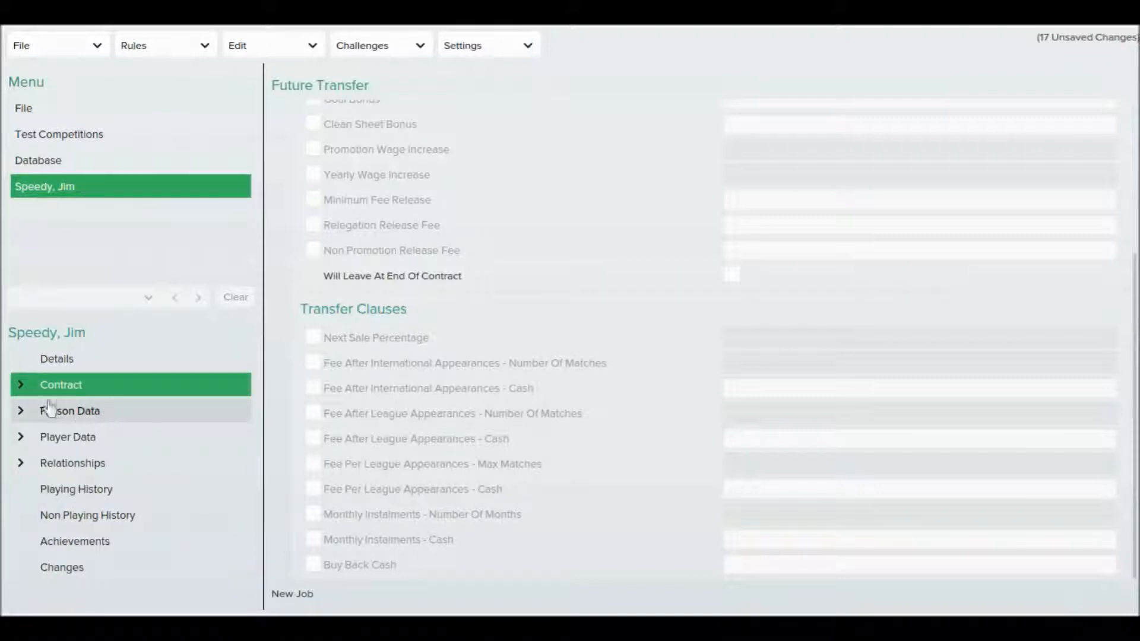
pyautogui.click(27, 416)
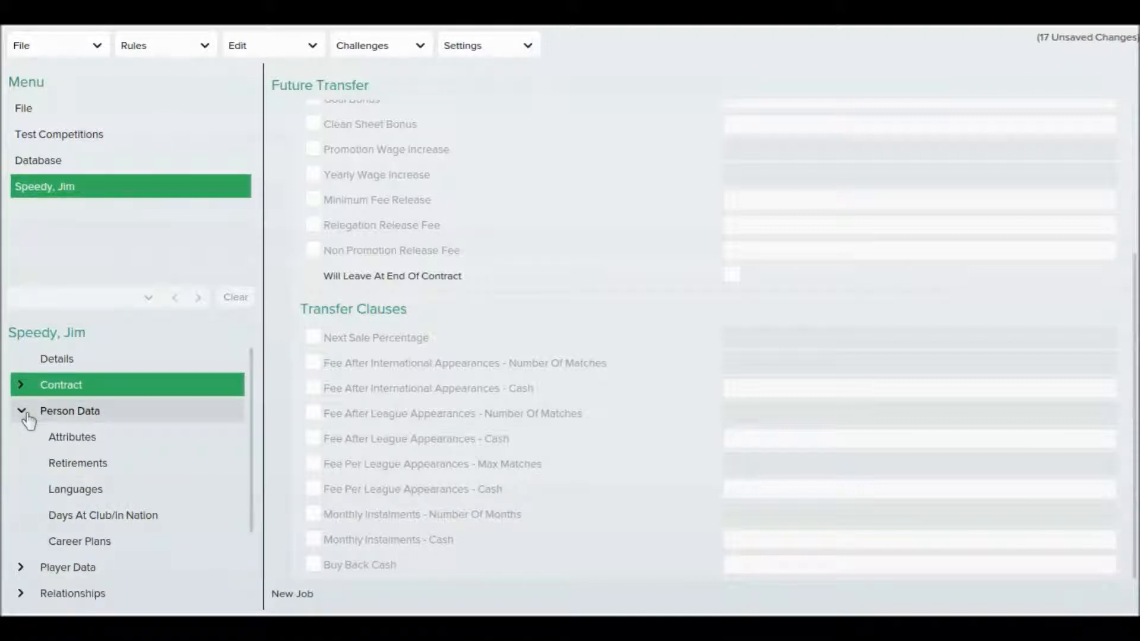
pyautogui.click(99, 444)
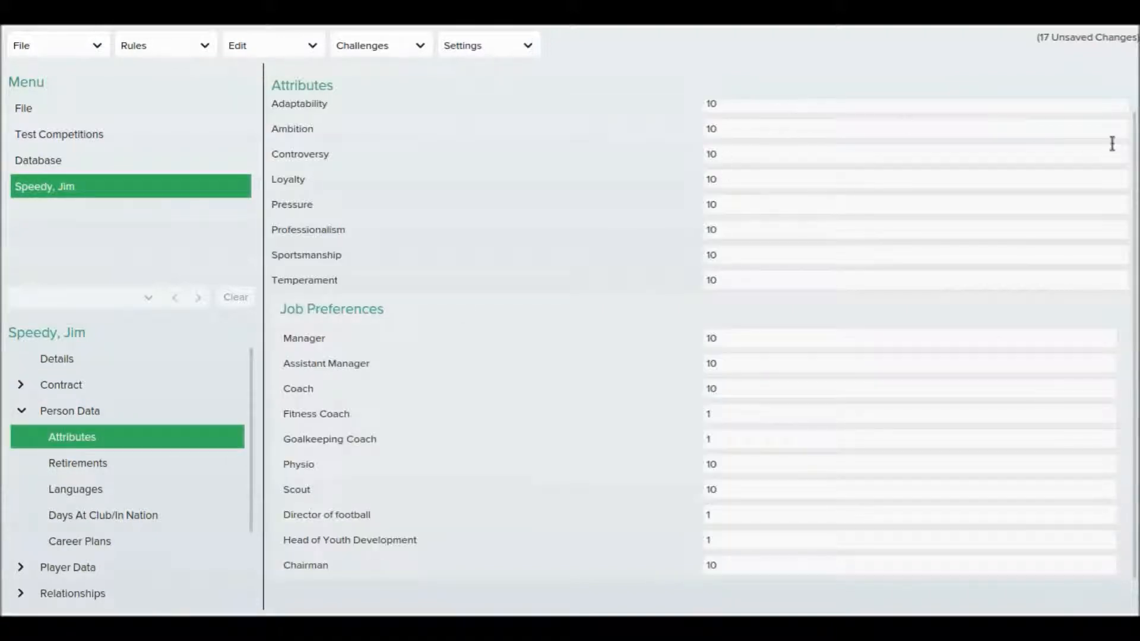
pyautogui.scroll(1, 1133, 171)
pyautogui.click(729, 119)
pyautogui.press('BackSpace')
pyautogui.press('BackSpace')
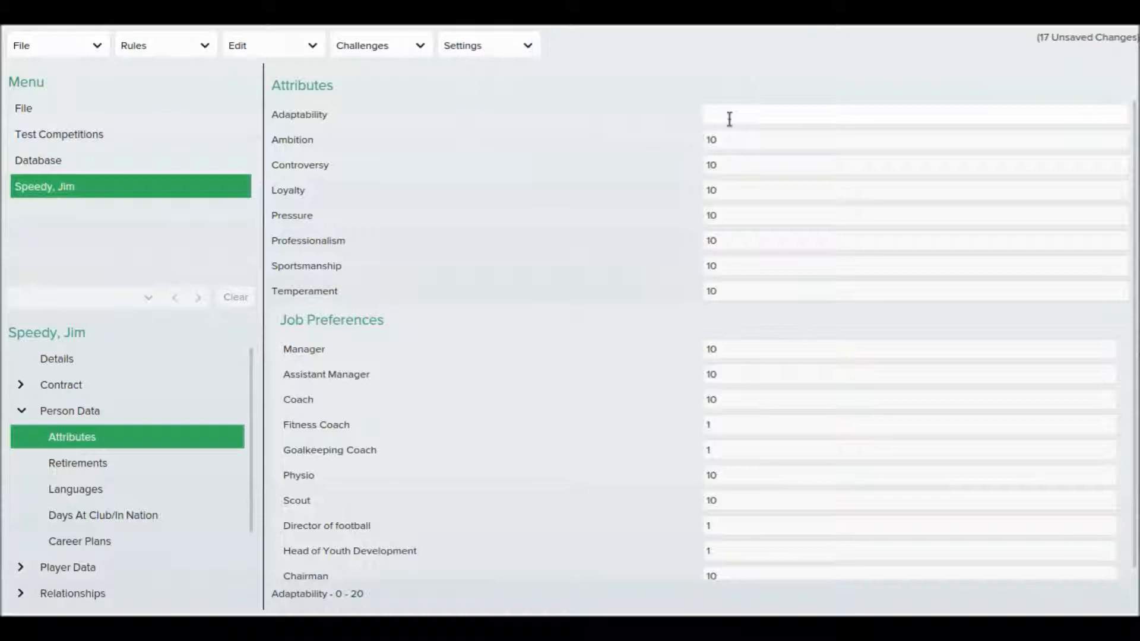
pyautogui.write('18')
pyautogui.press('Tab')
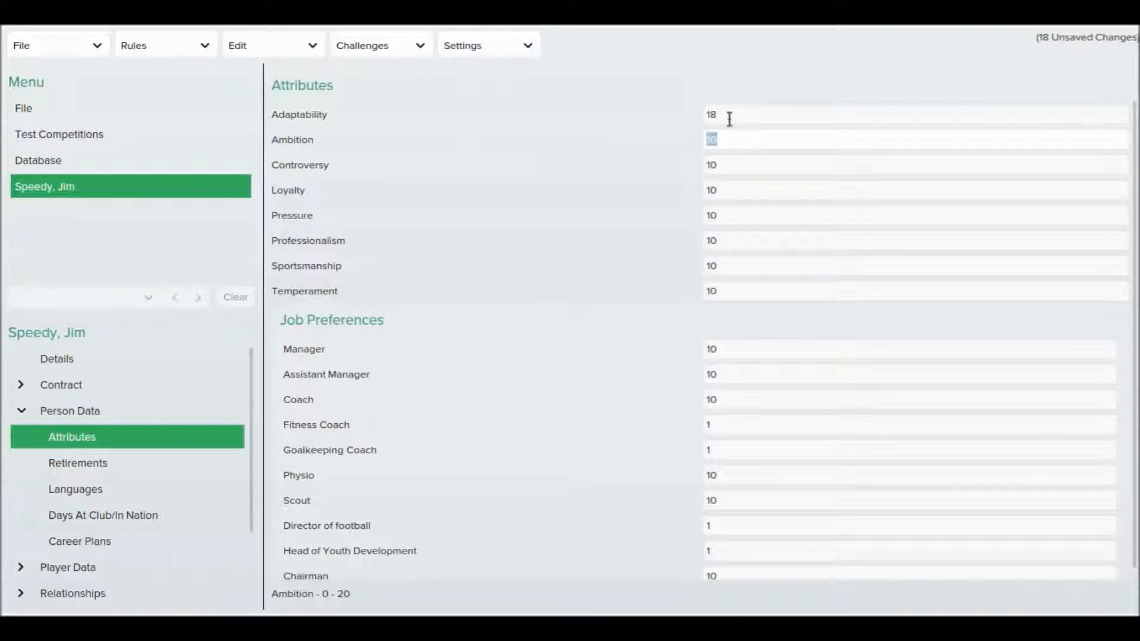
# Step: Set the player's Ambition to 12 and Controversy to 5
pyautogui.write('12')
pyautogui.press('Tab')
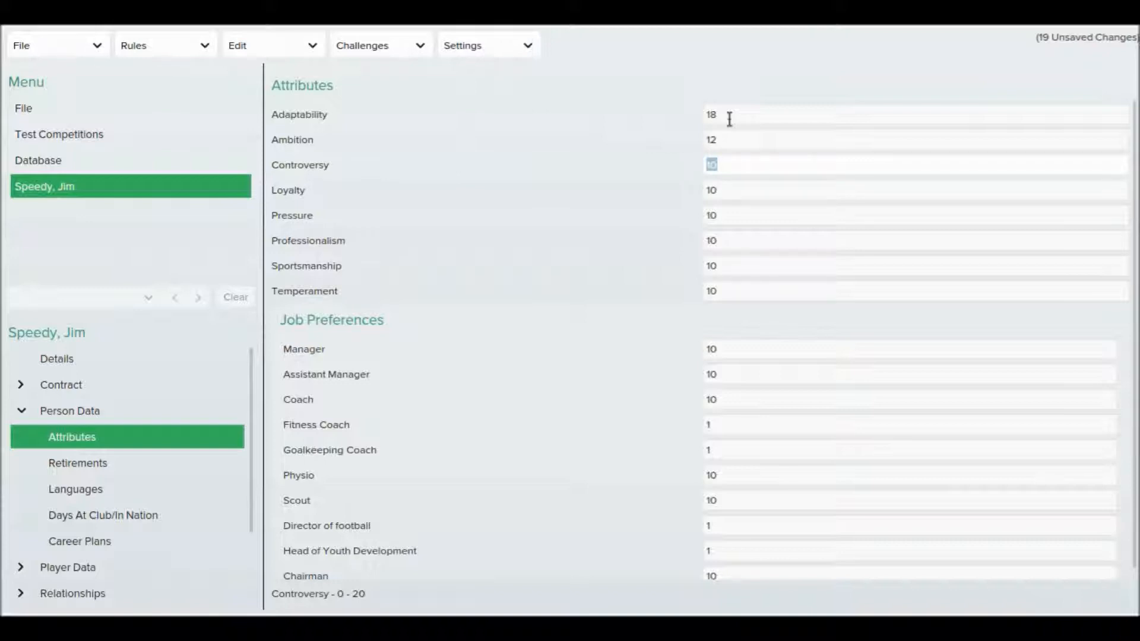
pyautogui.write('5')
pyautogui.press('Tab')
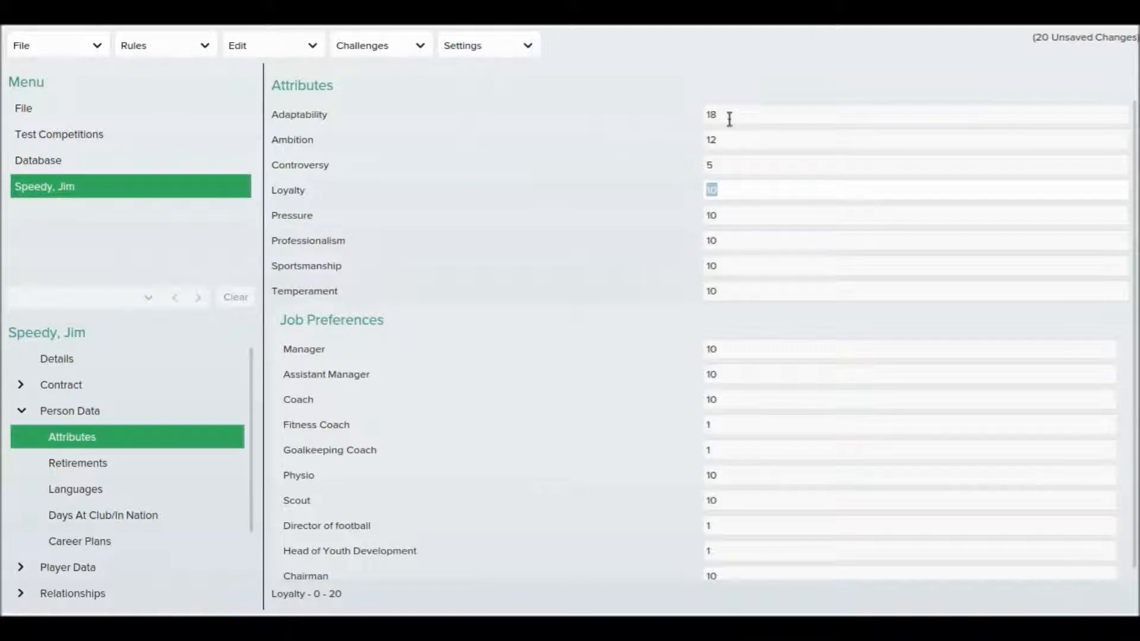
# Step: Set both Professionalism and Sportsmanship to 20 in the player's personal attributes
pyautogui.press('Tab')
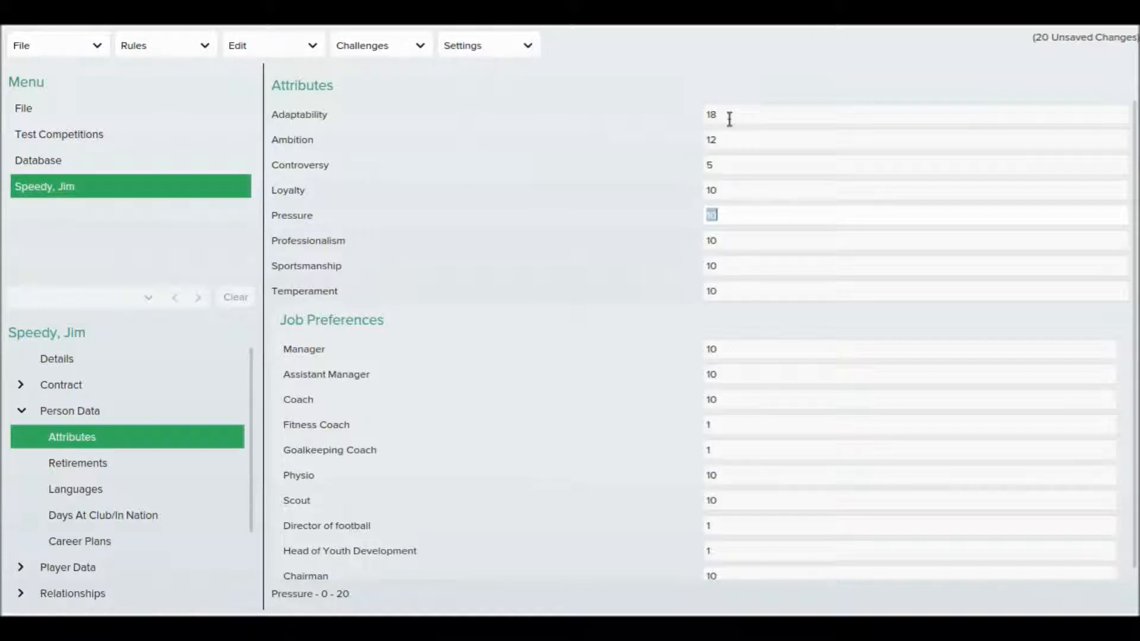
pyautogui.press('Tab')
pyautogui.write('20')
pyautogui.press('Tab')
pyautogui.write('20')
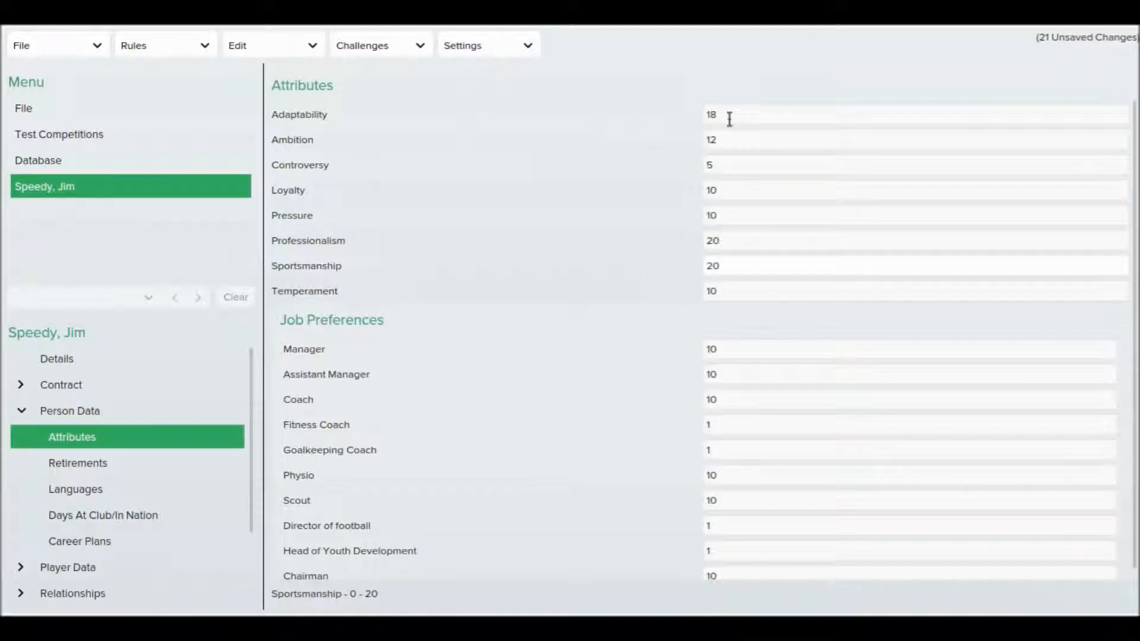
pyautogui.press('Tab')
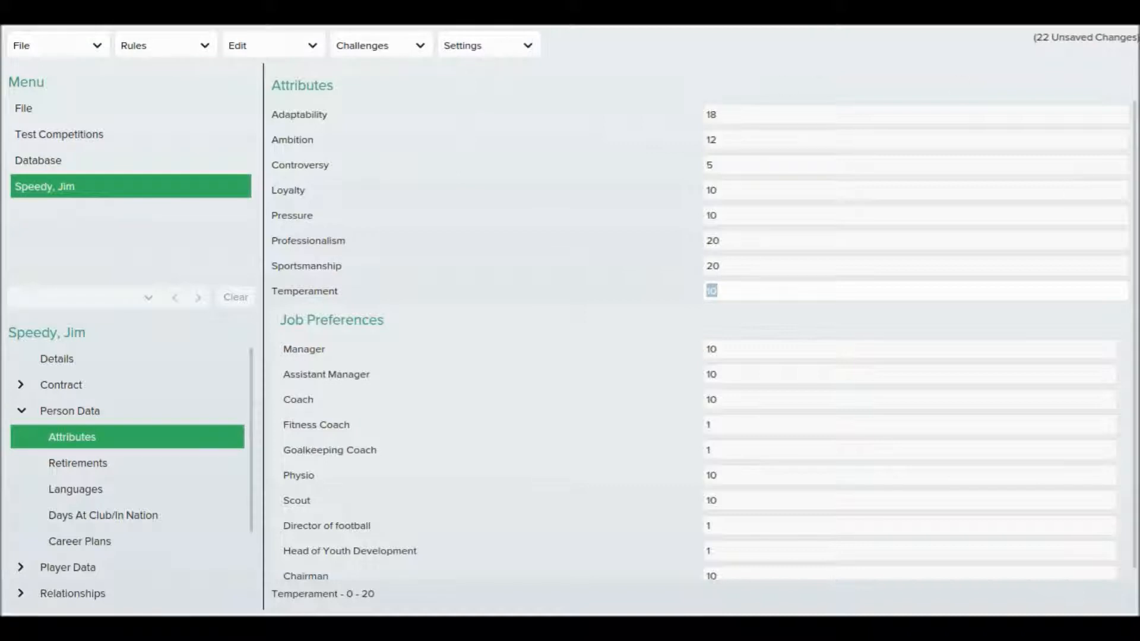
# Step: Set the Coach job preference to 20
pyautogui.moveTo(1135, 327); pyautogui.dragTo(1137, 432)
pyautogui.click(776, 388)
pyautogui.press('BackSpace')
pyautogui.press('BackSpace')
pyautogui.write('20')
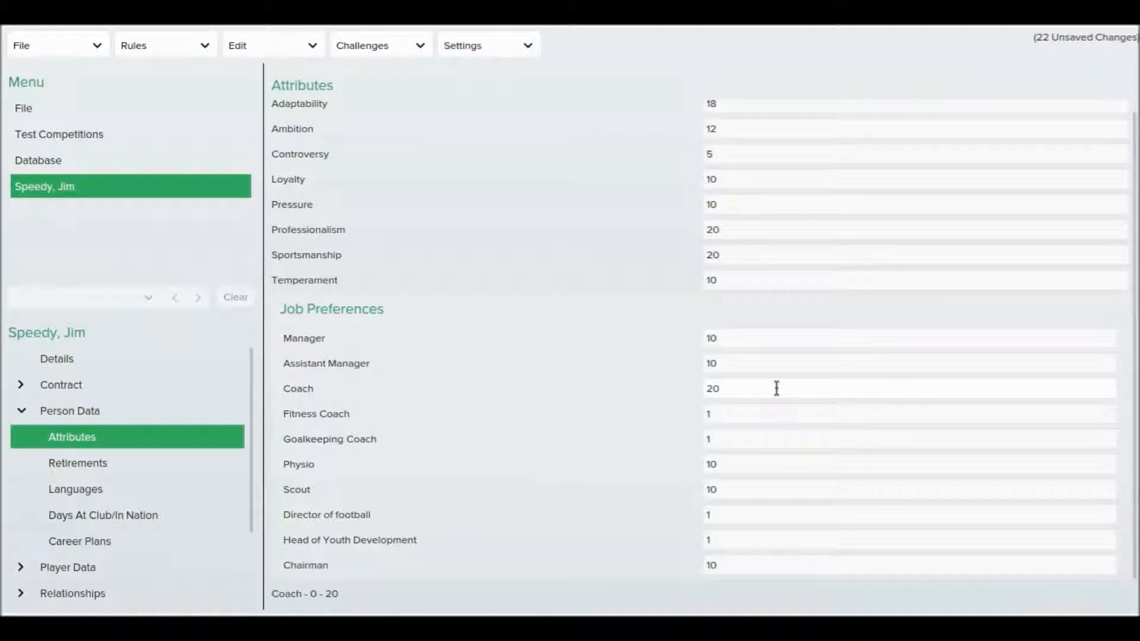
# Step: Set the Manager job preference to 17 and the Assistant Manager preference to 15
pyautogui.click(714, 340)
pyautogui.press('BackSpace')
pyautogui.write('7')
pyautogui.click(734, 364)
pyautogui.press('BackSpace')
pyautogui.write('5')
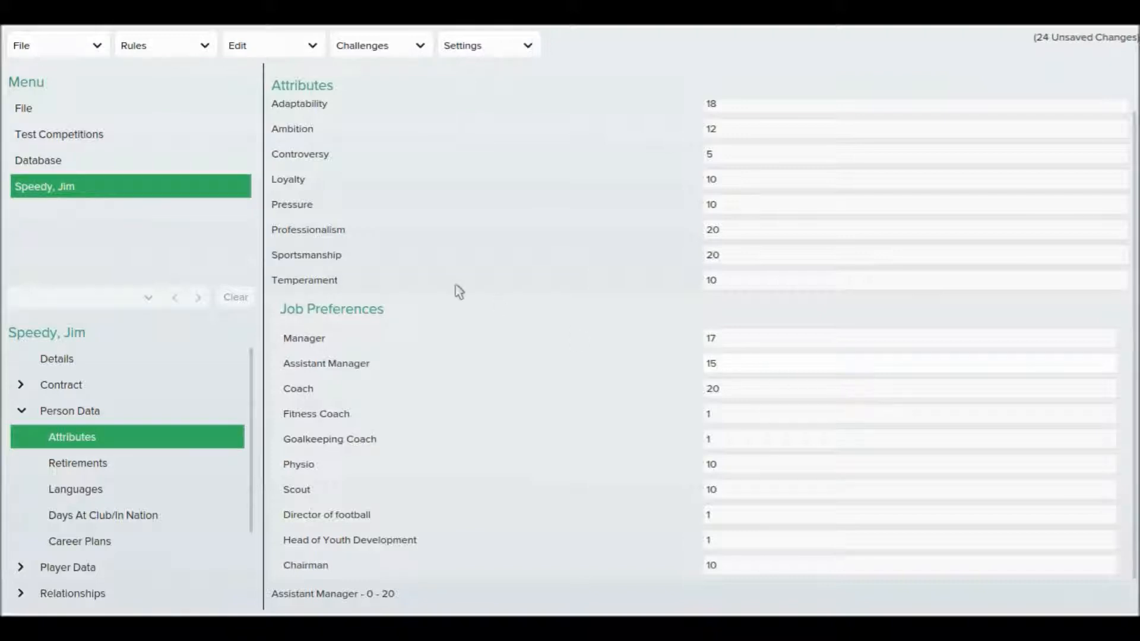
# Step: Add English to the player's languages with a proficiency of 10
pyautogui.click(202, 468)
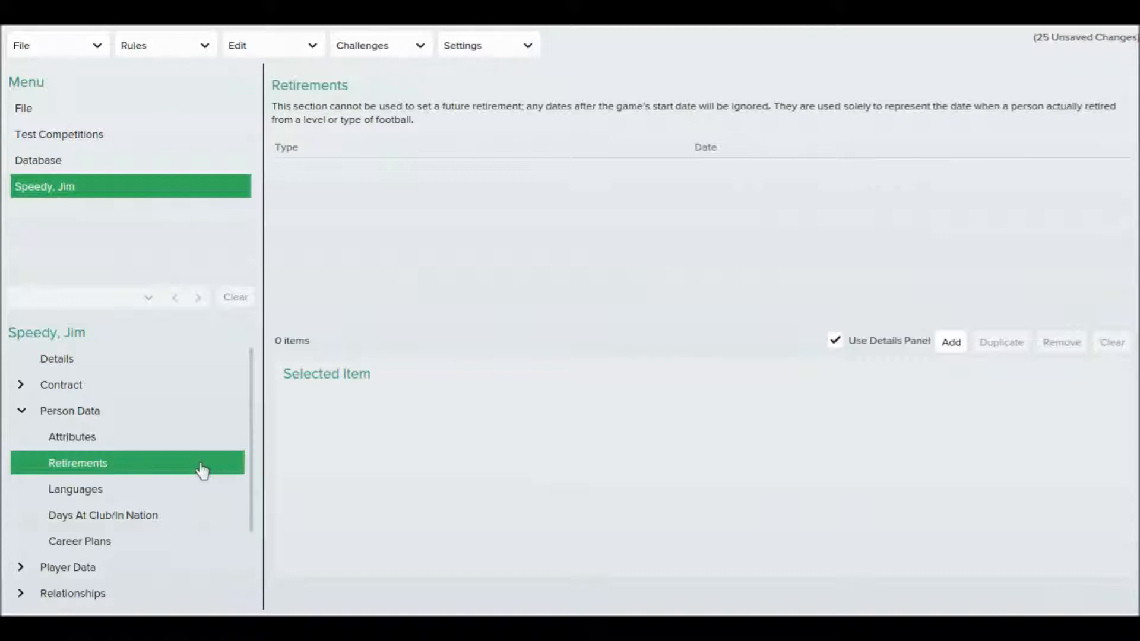
pyautogui.click(201, 488)
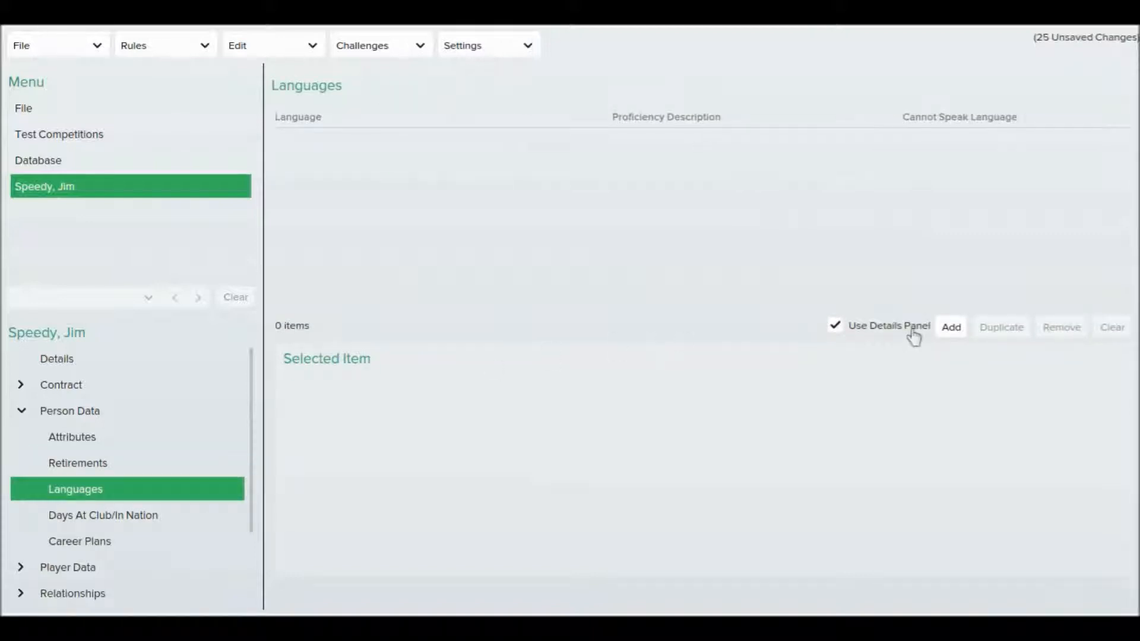
pyautogui.click(949, 328)
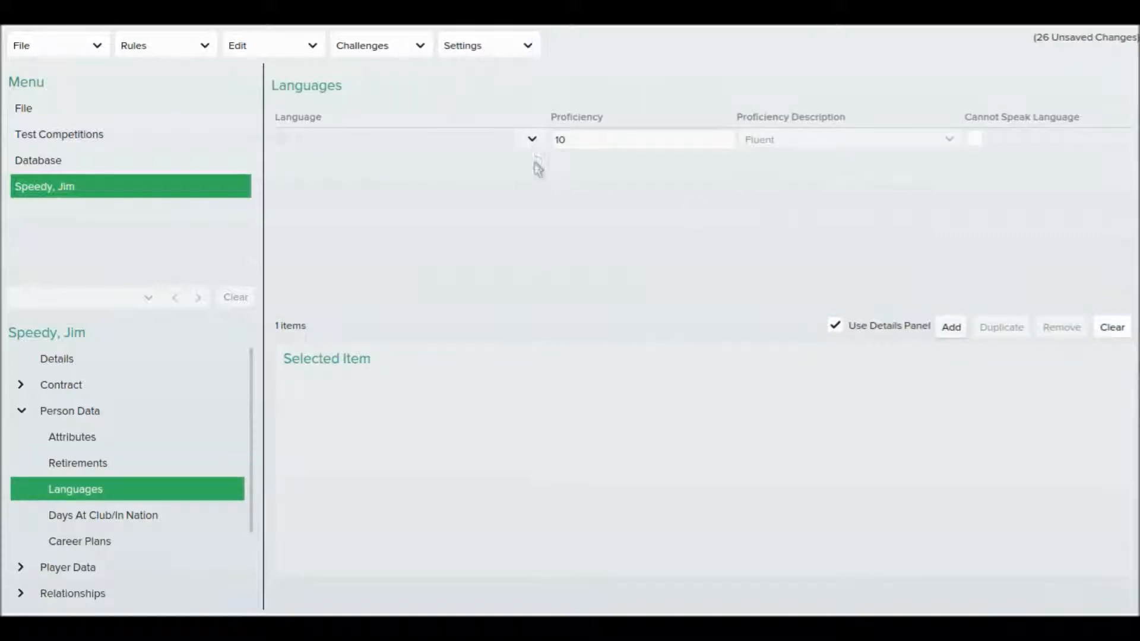
pyautogui.click(532, 142)
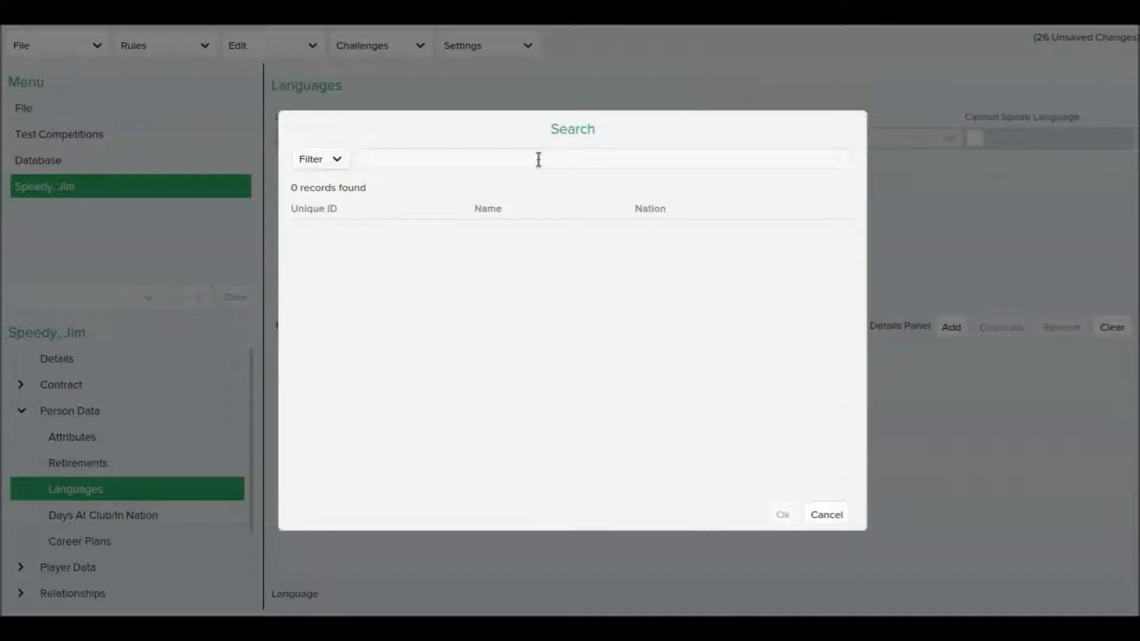
pyautogui.write('English')
pyautogui.click(536, 240)
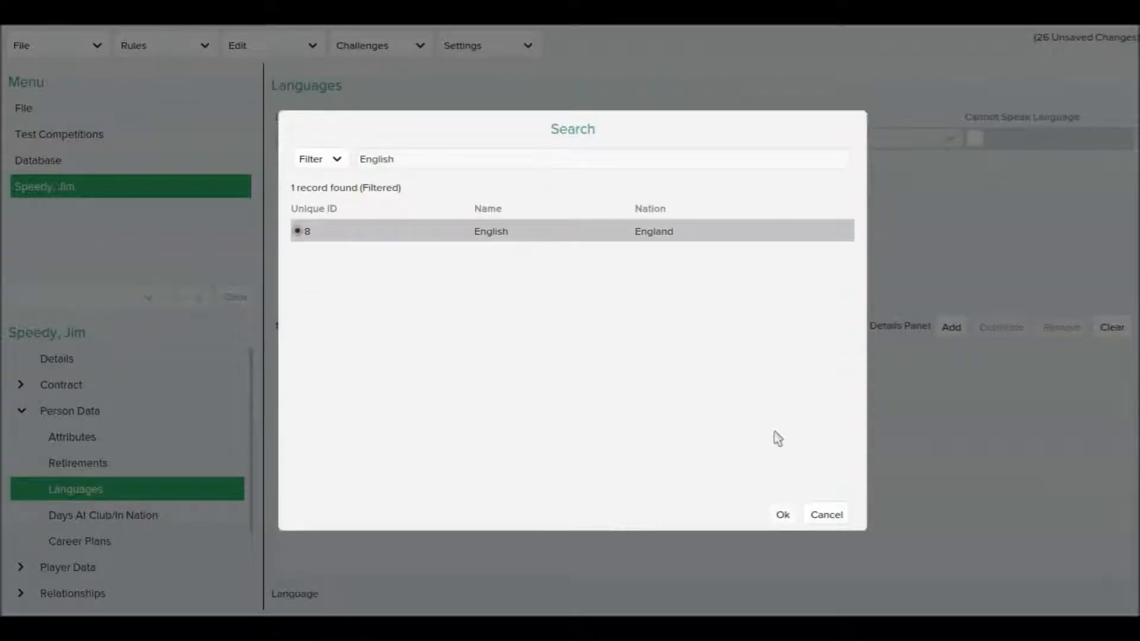
pyautogui.click(779, 515)
pyautogui.click(670, 146)
pyautogui.press('BackSpace')
pyautogui.press('BackSpace')
pyautogui.write('0')
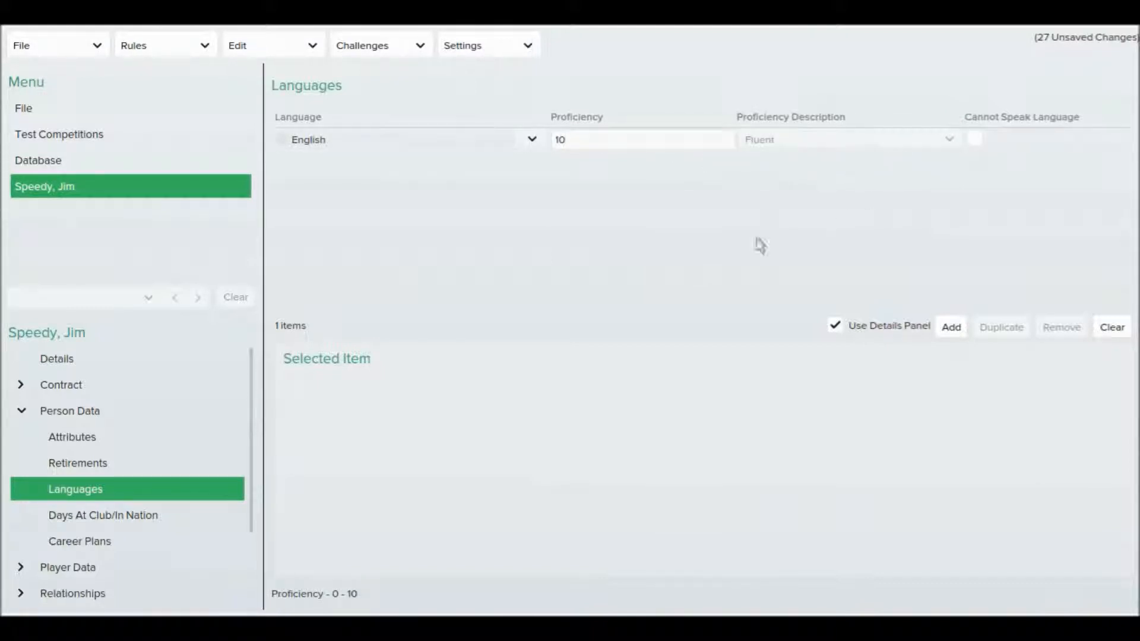
# Step: Open the general section of the Player Data and enter the player's shirt name
pyautogui.click(170, 517)
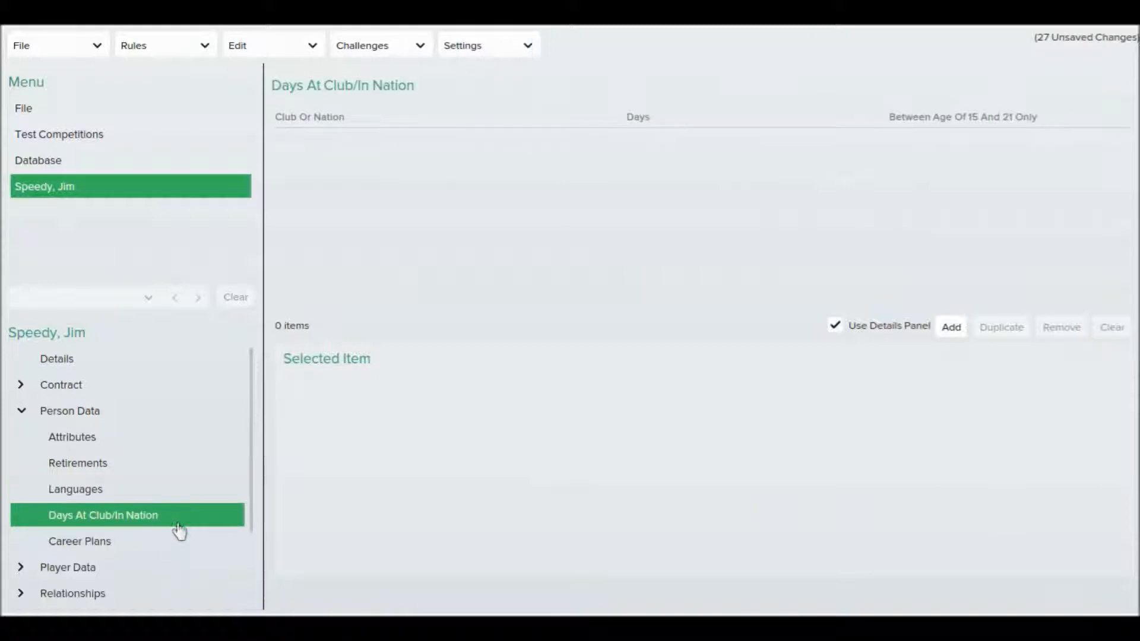
pyautogui.click(179, 541)
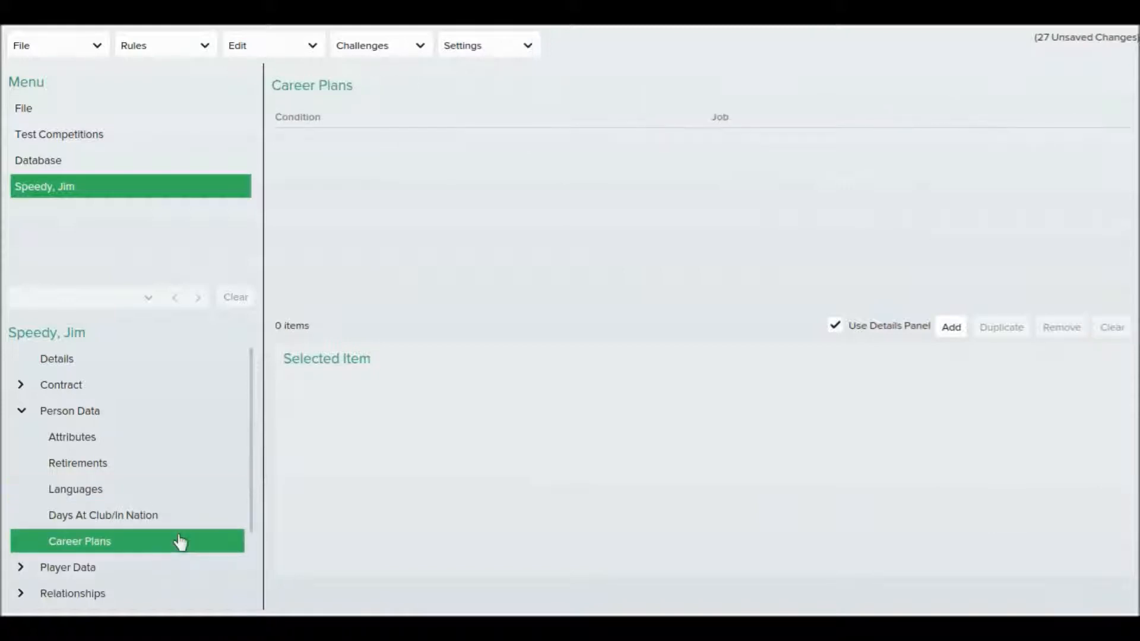
pyautogui.click(24, 411)
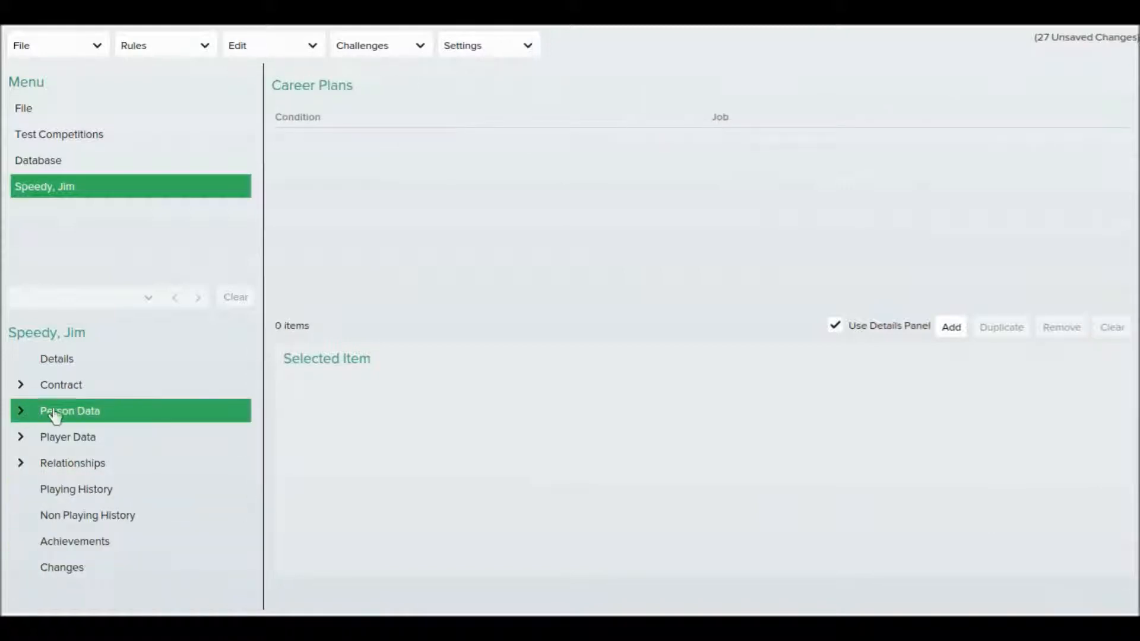
pyautogui.click(100, 445)
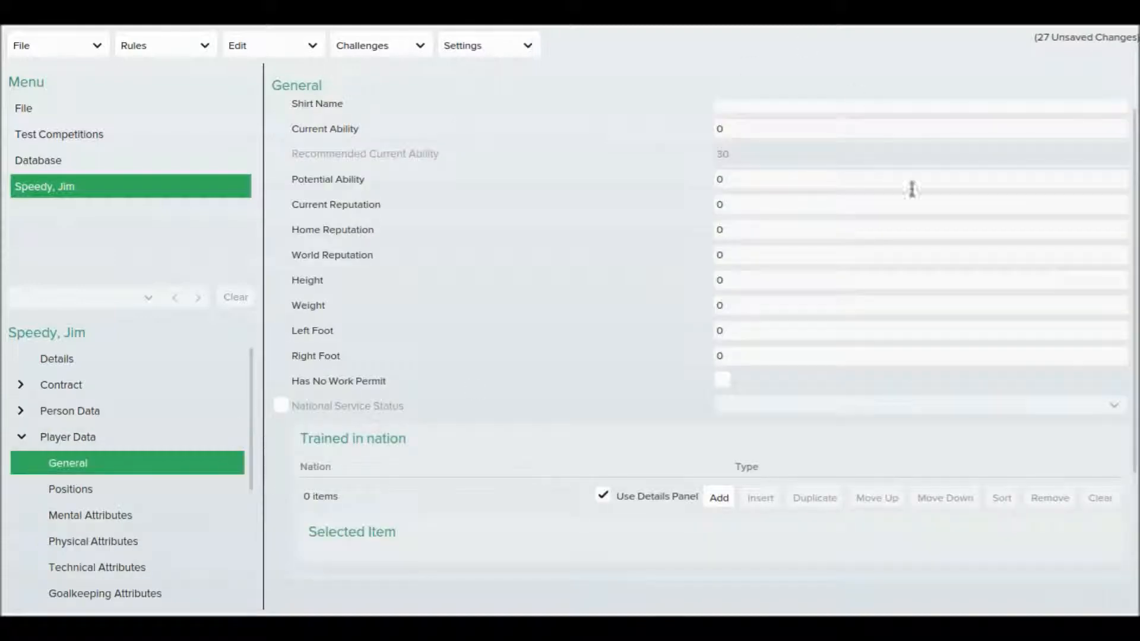
pyautogui.scroll(1, 1134, 255)
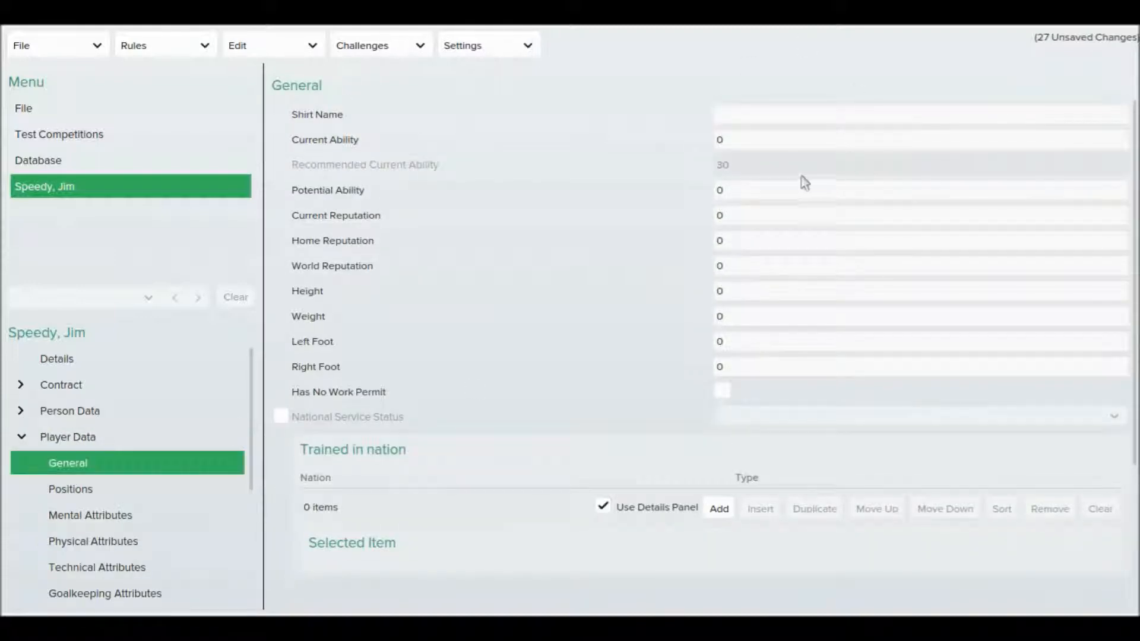
pyautogui.click(766, 116)
pyautogui.write('J')
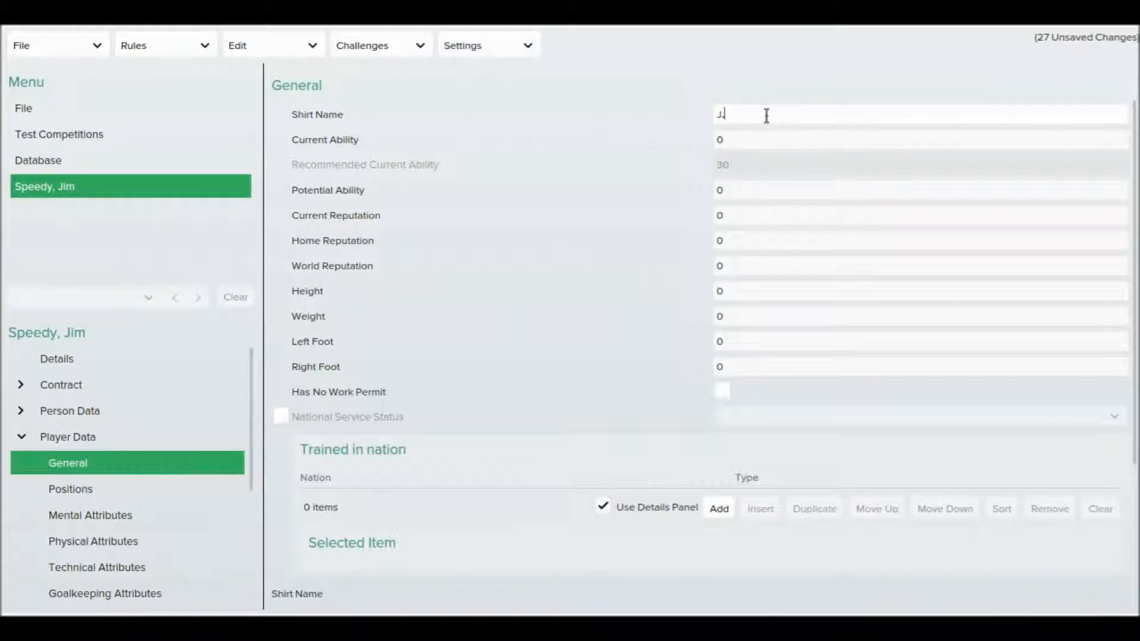
pyautogui.write('.Speedy')
# Step: Set the player's Current Ability to 118 and Potential Ability to 180
pyautogui.click(764, 146)
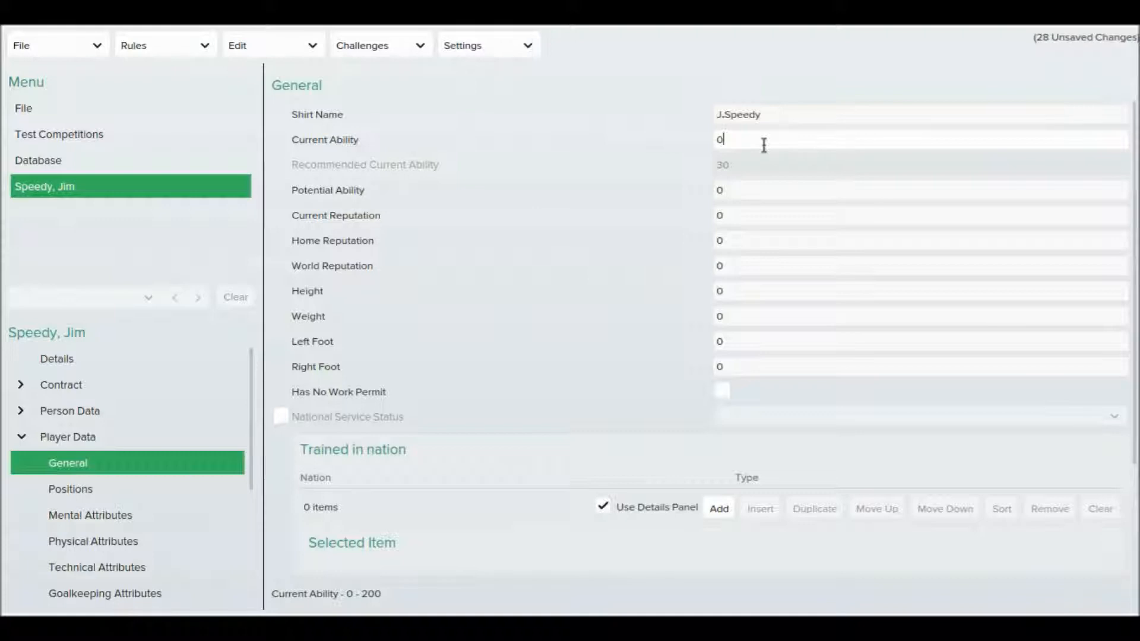
pyautogui.press('BackSpace')
pyautogui.write('118')
pyautogui.click(761, 192)
pyautogui.press('BackSpace')
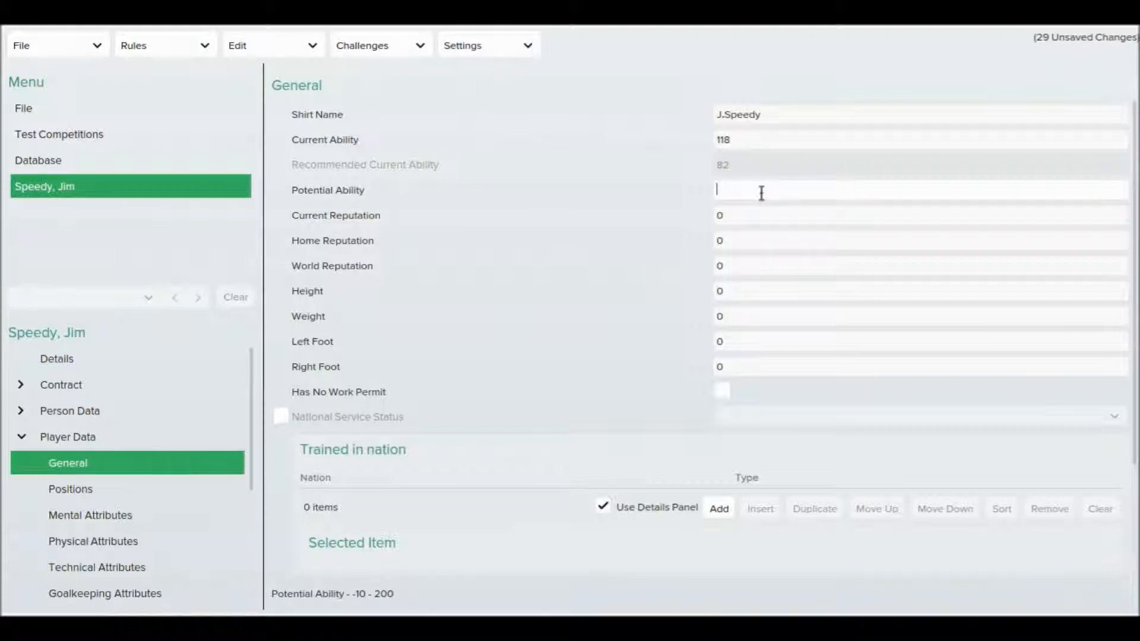
pyautogui.write('80')
# Step: Set the player's Current Reputation to 36, Home Reputation to 200 and World Reputation to 120
pyautogui.click(762, 209)
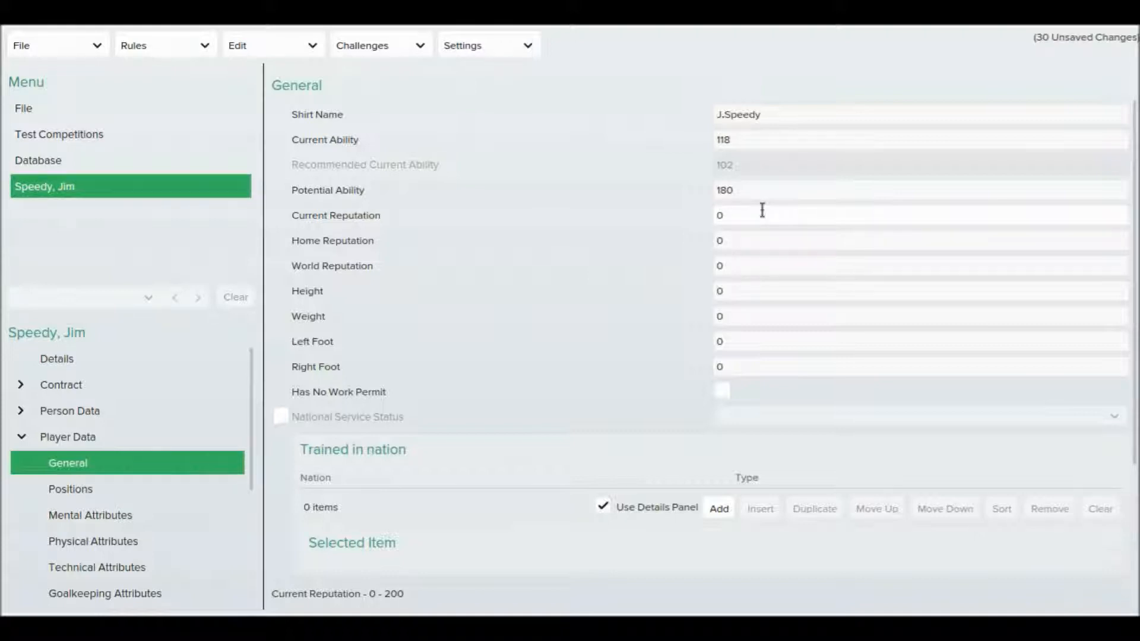
pyautogui.press('BackSpace')
pyautogui.write('36')
pyautogui.press('Tab')
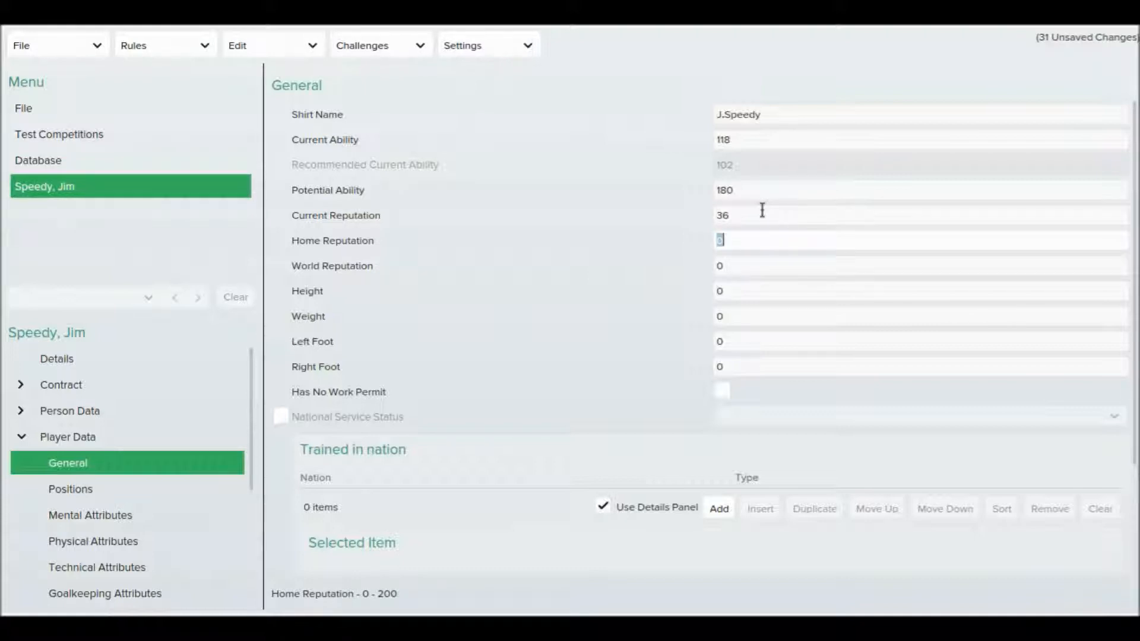
pyautogui.write('300')
pyautogui.press('Tab')
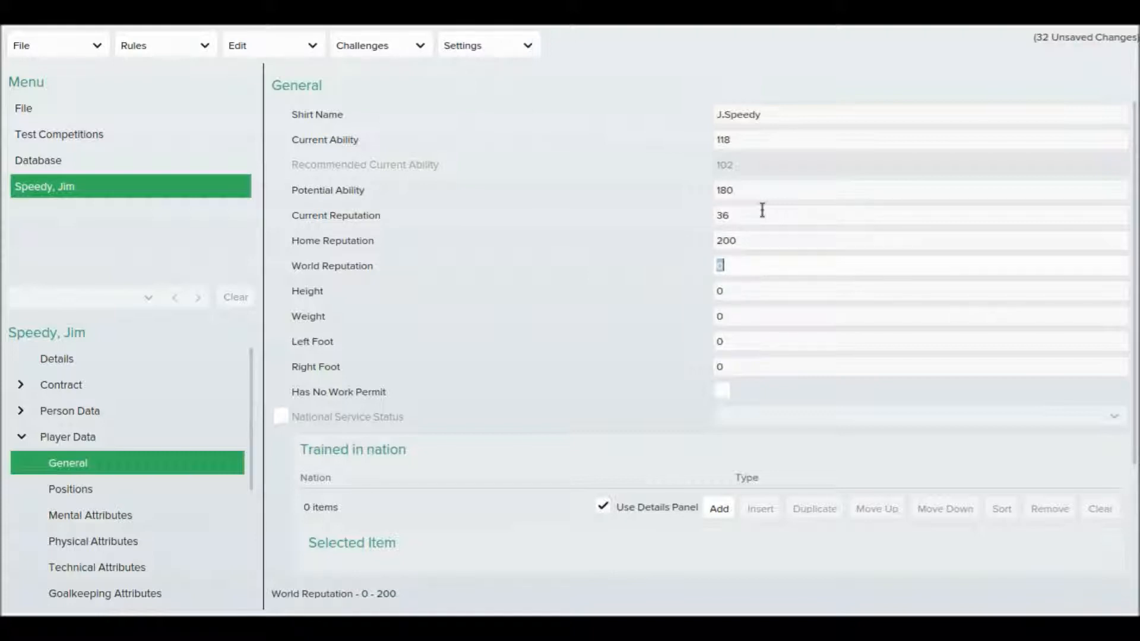
pyautogui.write('120')
# Step: Set the player's Height to 186 and Weight to 55
pyautogui.click(749, 291)
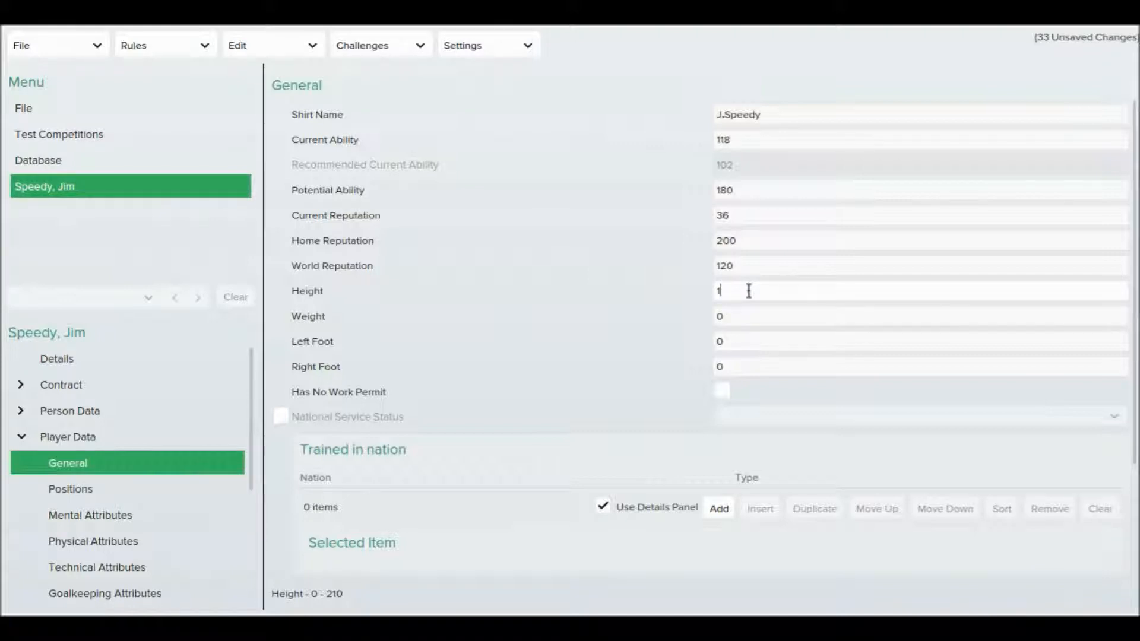
pyautogui.write('86')
pyautogui.press('Tab')
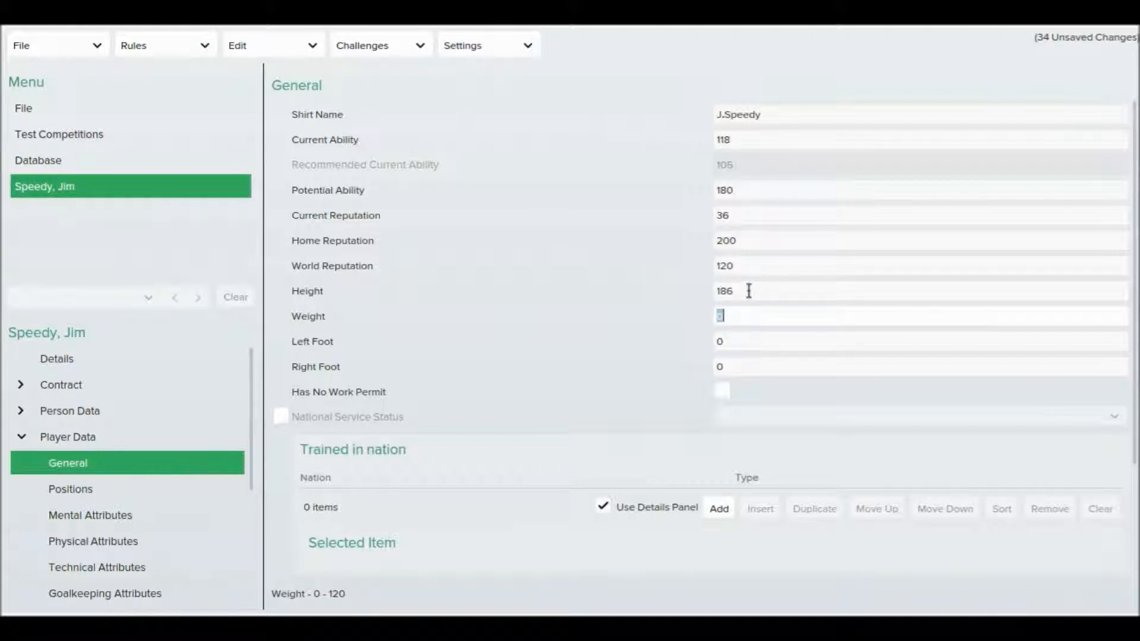
pyautogui.write('52')
pyautogui.press('Tab')
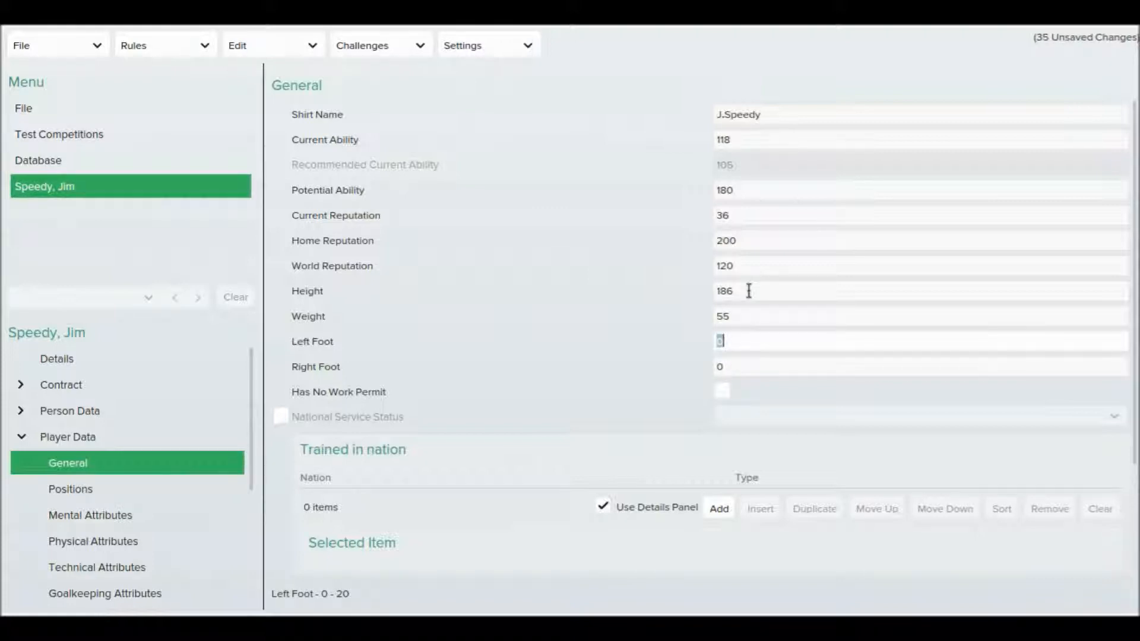
# Step: Rate the player's Left Foot 20 and Right Foot 17
pyautogui.write('1')
pyautogui.press('BackSpace')
pyautogui.write('20')
pyautogui.press('Tab')
pyautogui.write('1')
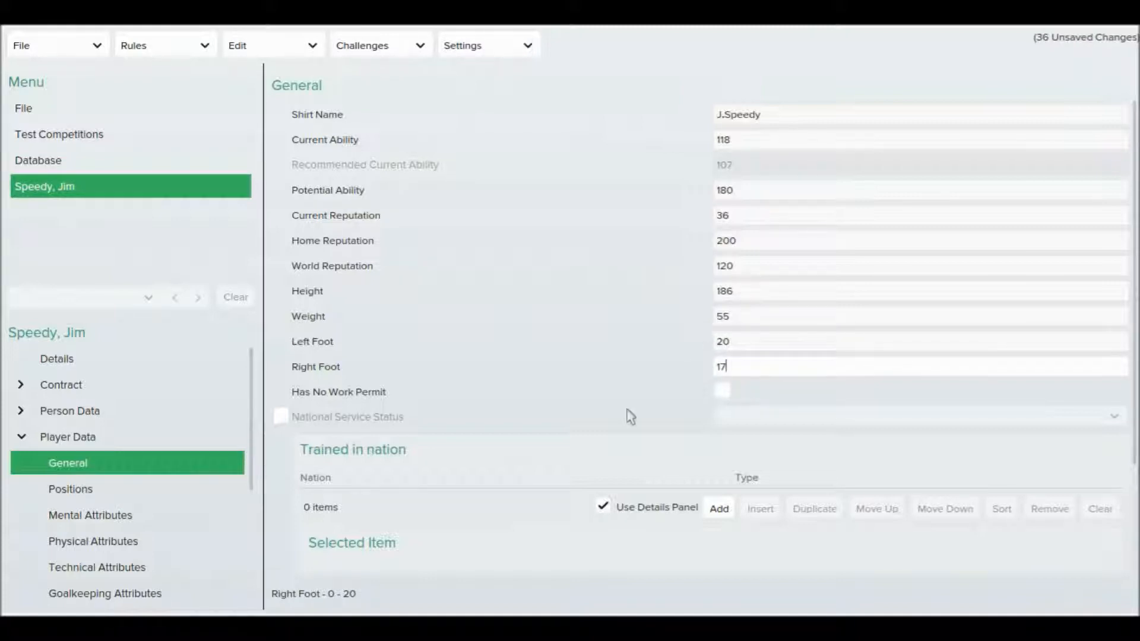
pyautogui.press('Return')
pyautogui.scroll(-3, 725, 378)
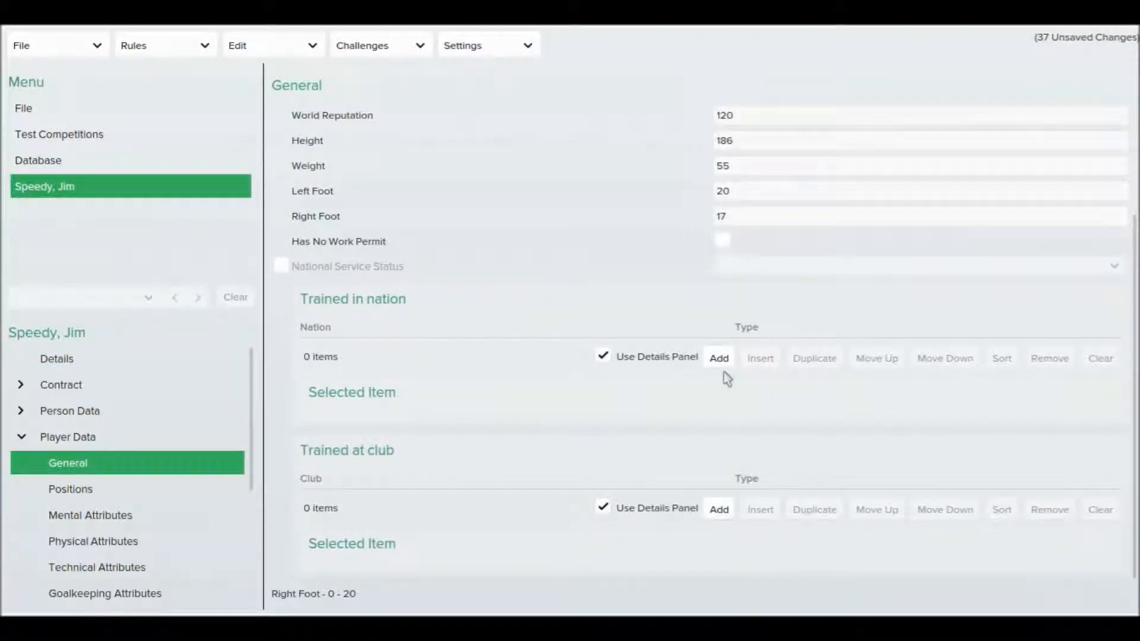
# Step: Add England as a Trained in nation entry with the type 3 Years Between 15 and 21
pyautogui.click(719, 360)
pyautogui.click(716, 351)
pyautogui.click(721, 377)
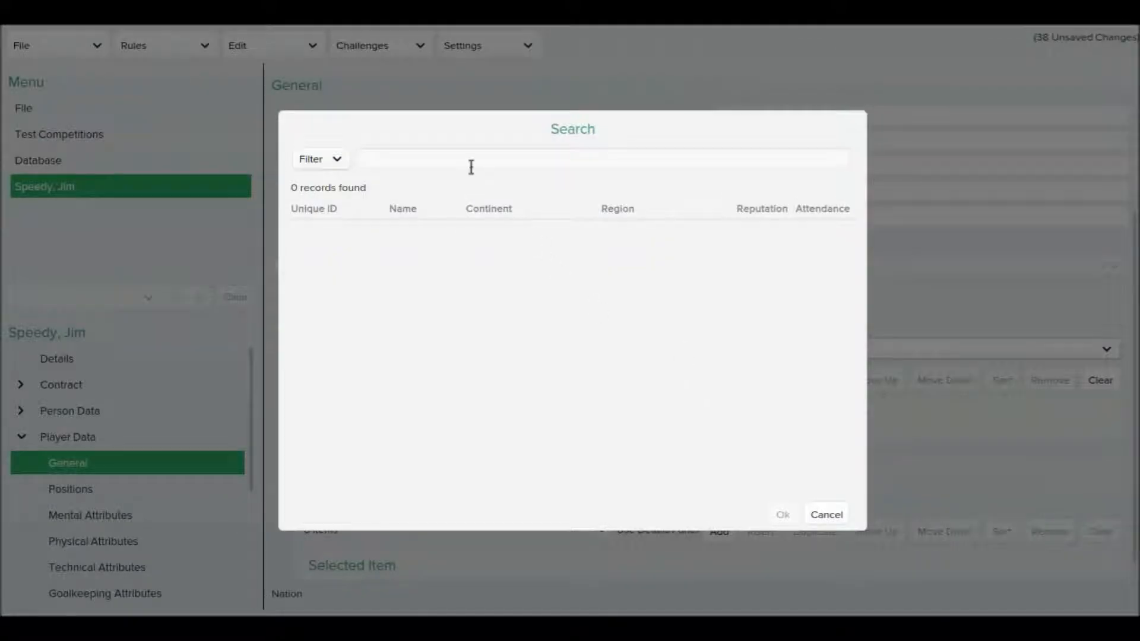
pyautogui.write('England')
pyautogui.press('Return')
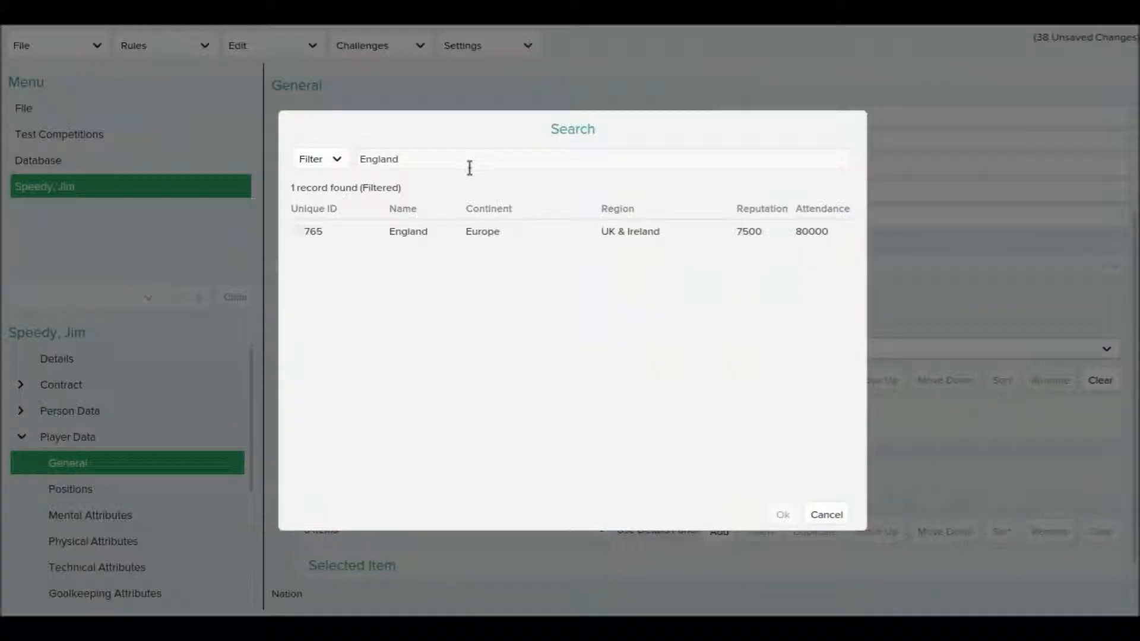
pyautogui.click(620, 236)
pyautogui.click(781, 514)
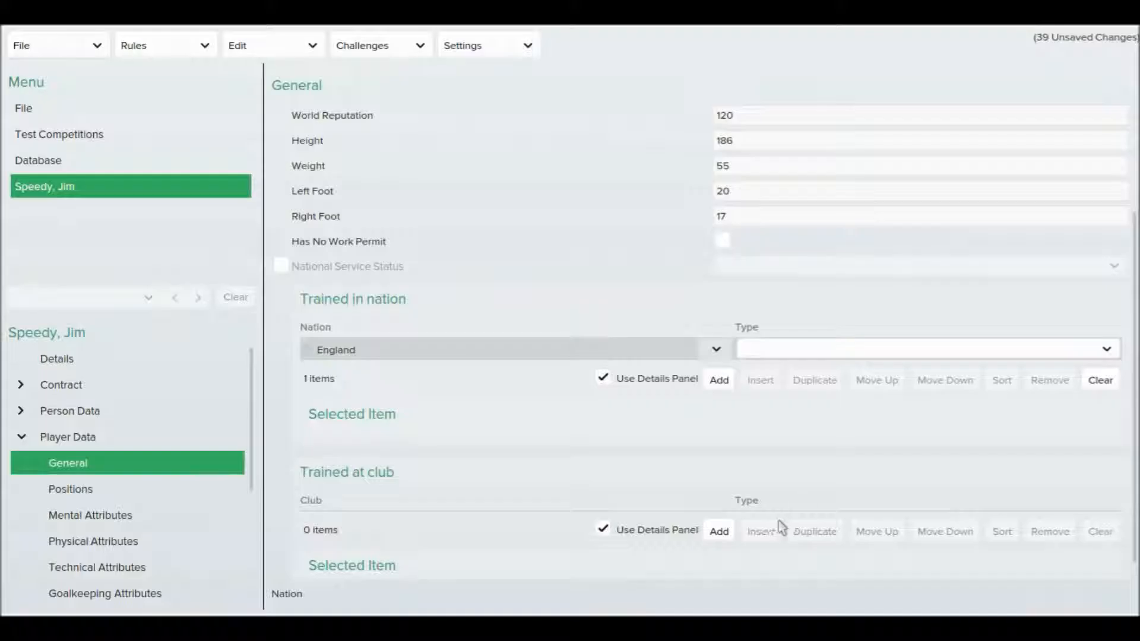
pyautogui.click(831, 350)
pyautogui.click(826, 370)
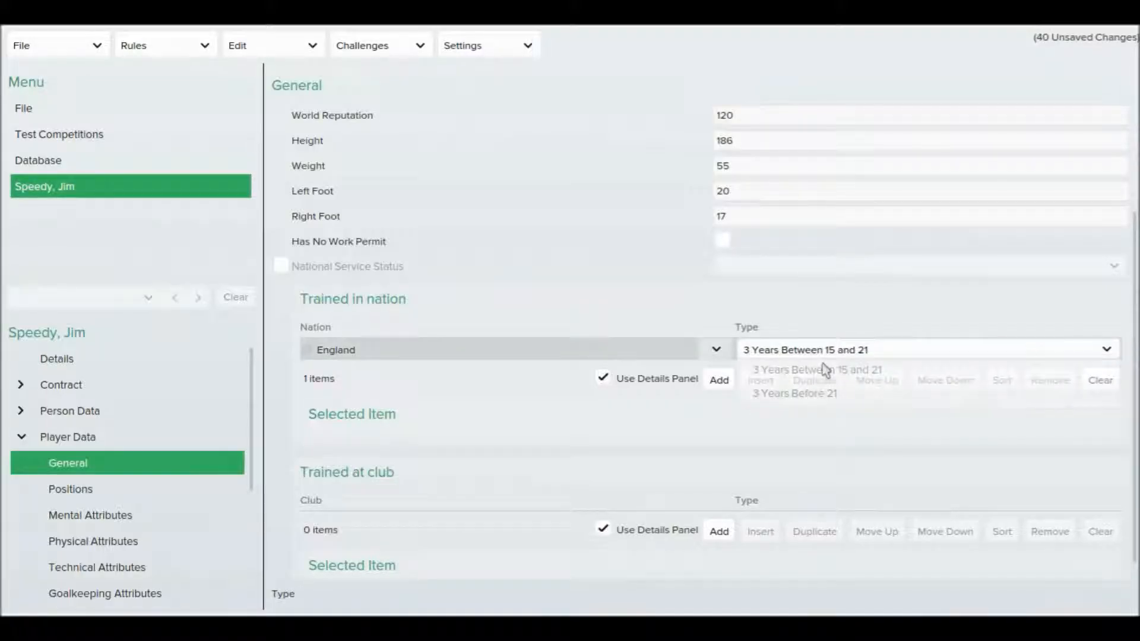
# Step: Add the professional English club Cambridge as a Trained at club entry with the type 3 Years Before 21
pyautogui.click(720, 532)
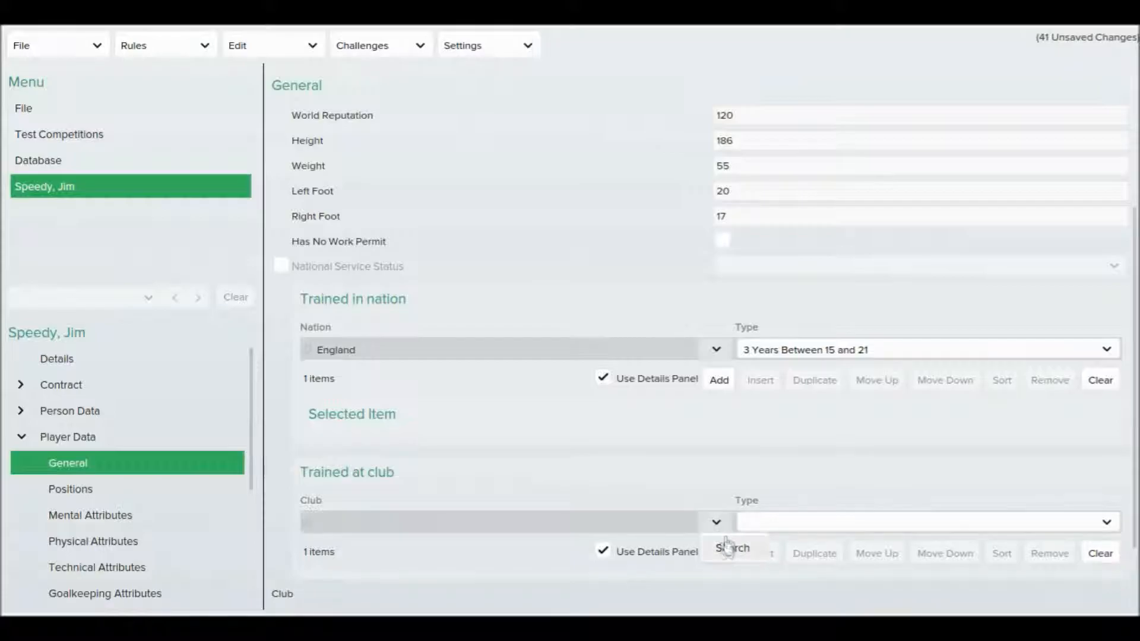
pyautogui.click(728, 547)
pyautogui.click(420, 151)
pyautogui.write('Cambridge')
pyautogui.press('Return')
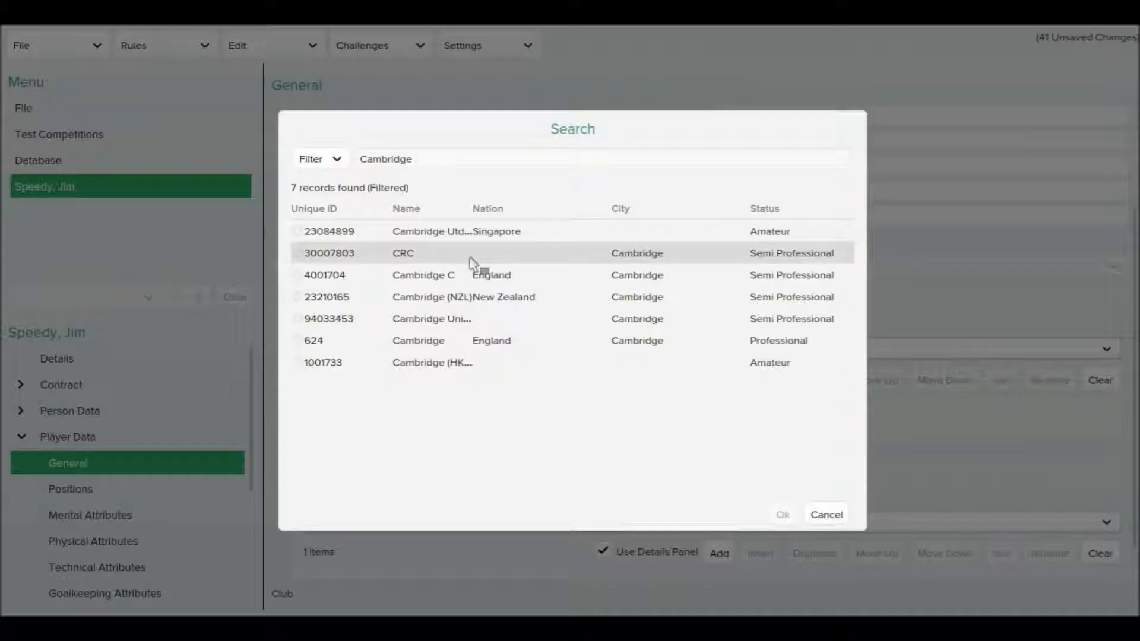
pyautogui.click(552, 341)
pyautogui.click(783, 514)
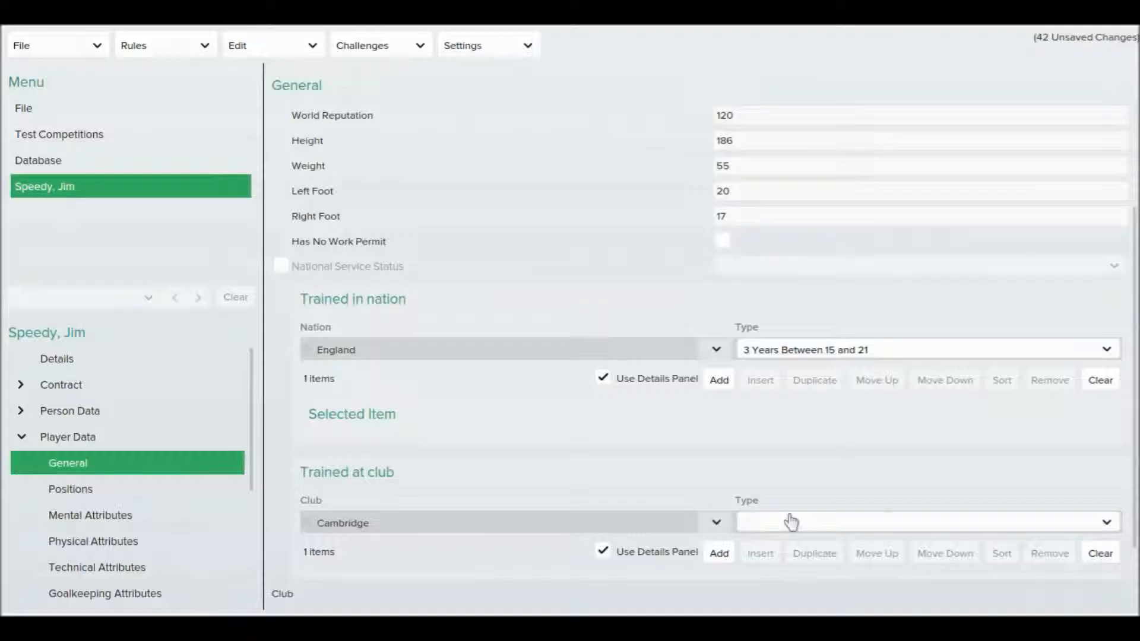
pyautogui.click(827, 528)
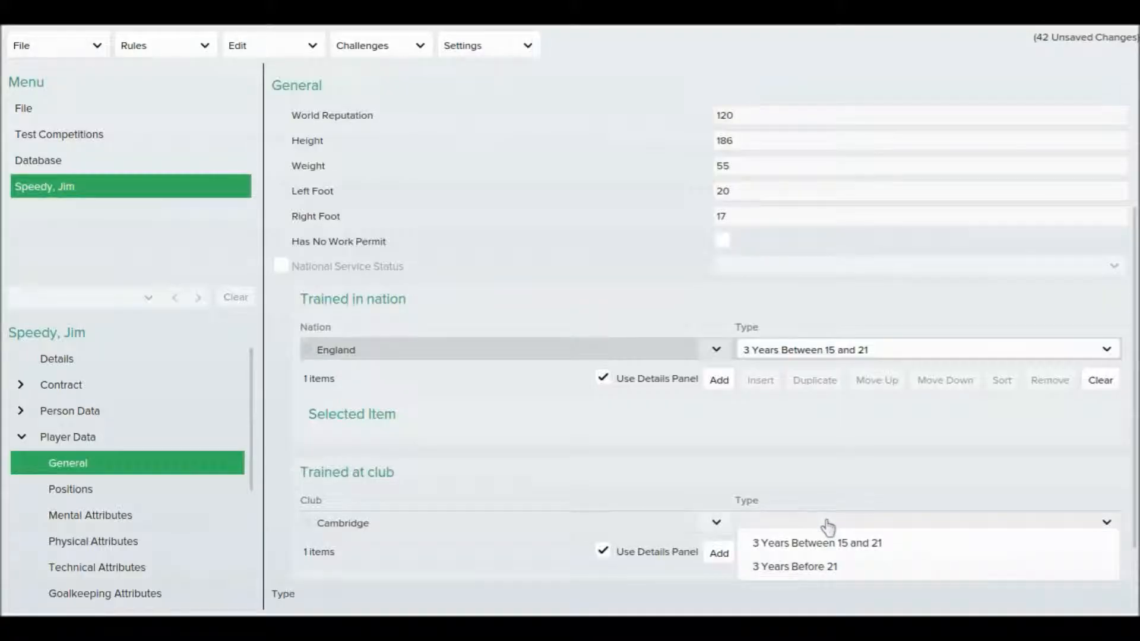
pyautogui.click(829, 567)
pyautogui.scroll(-1, 918, 492)
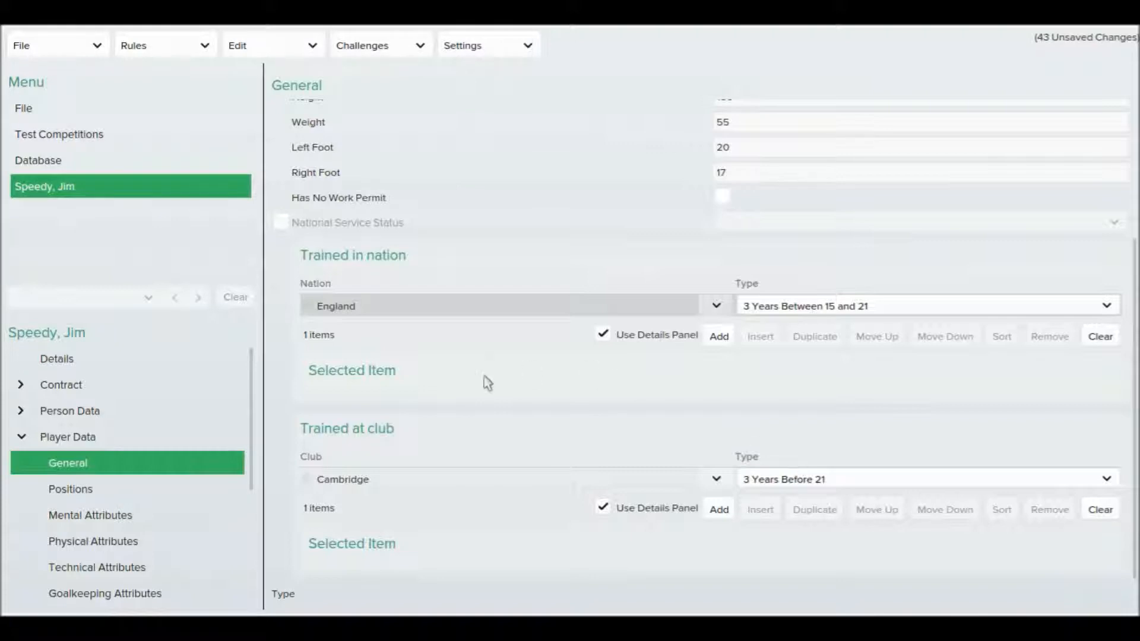
# Step: In the player's positions, set Midfielder Left to 20, Attacking Midfielder Left to 15 and Striker to 10
pyautogui.click(133, 492)
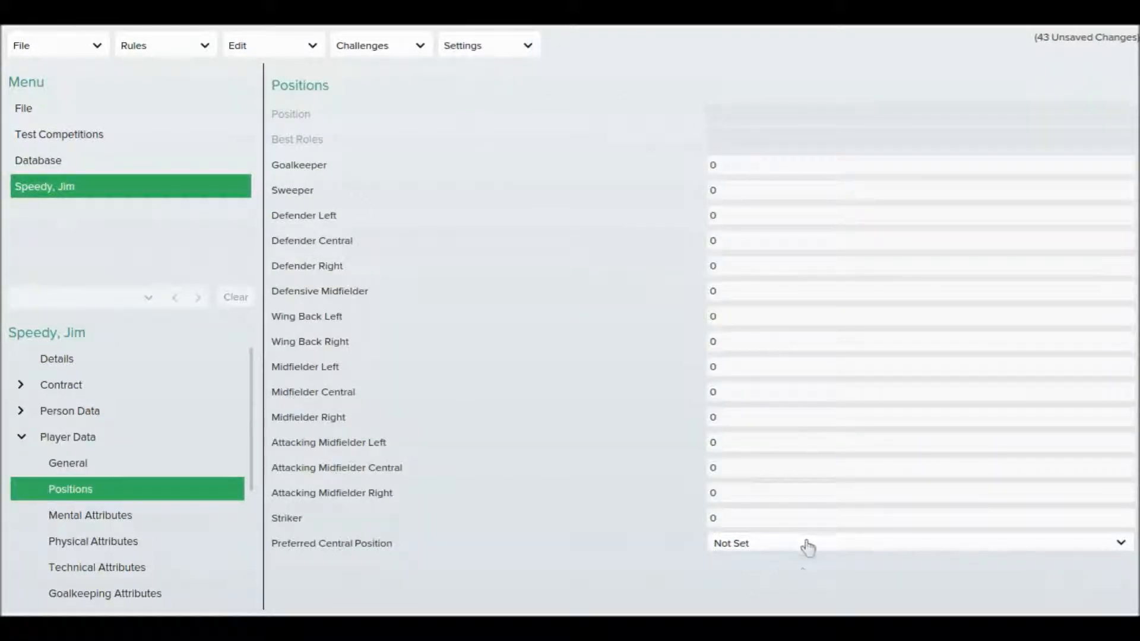
pyautogui.click(736, 371)
pyautogui.press('BackSpace')
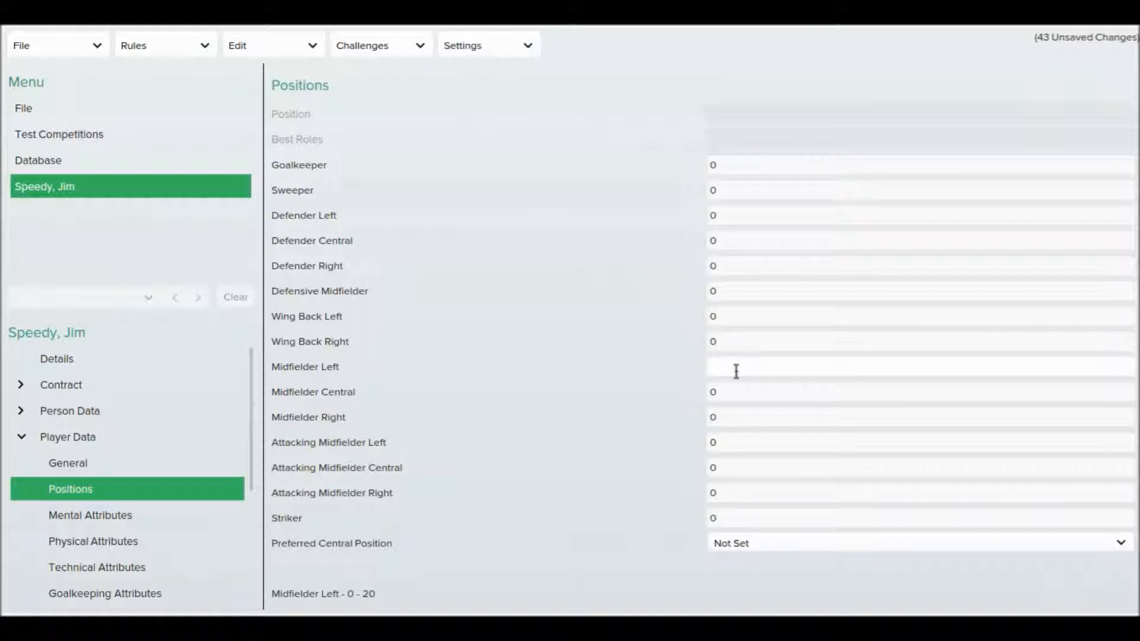
pyautogui.write('20')
pyautogui.click(723, 447)
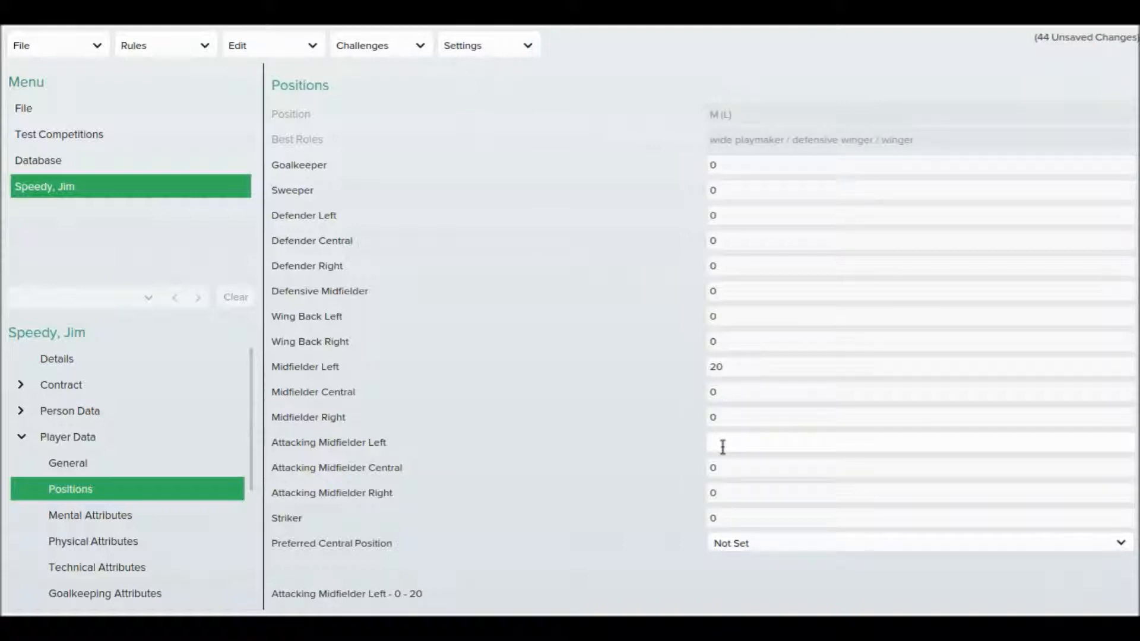
pyautogui.write('15')
pyautogui.click(723, 519)
pyautogui.press('BackSpace')
pyautogui.write('10')
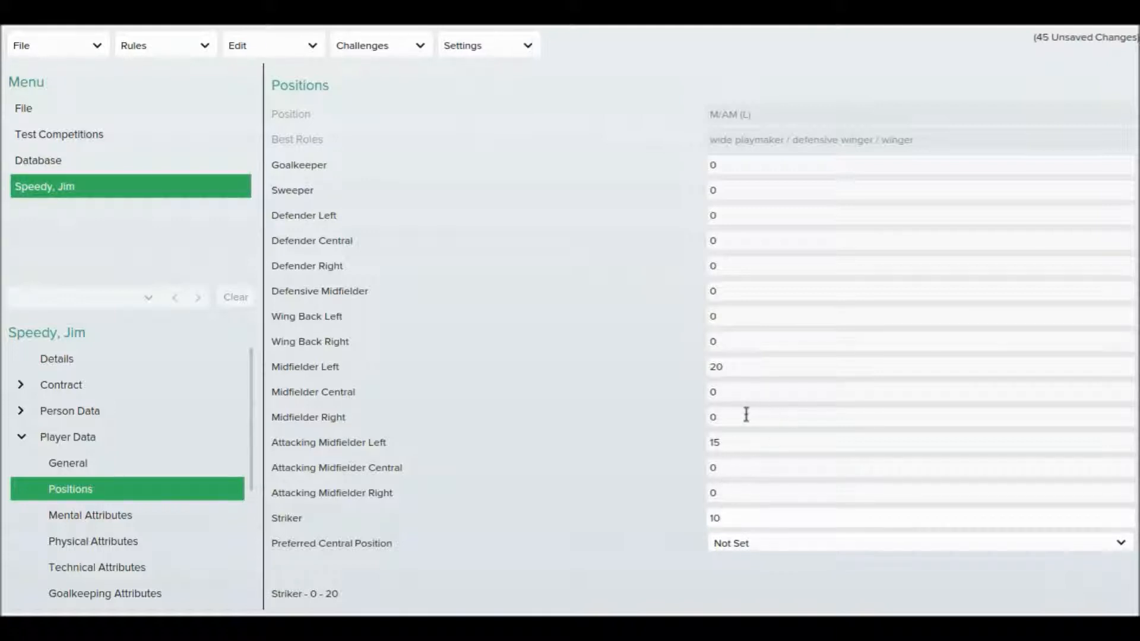
# Step: Set the Midfielder Central and Attacking Midfielder Central position ratings to 10 each
pyautogui.click(734, 393)
pyautogui.press('BackSpace')
pyautogui.write('10')
pyautogui.click(728, 466)
pyautogui.press('BackSpace')
pyautogui.write('10')
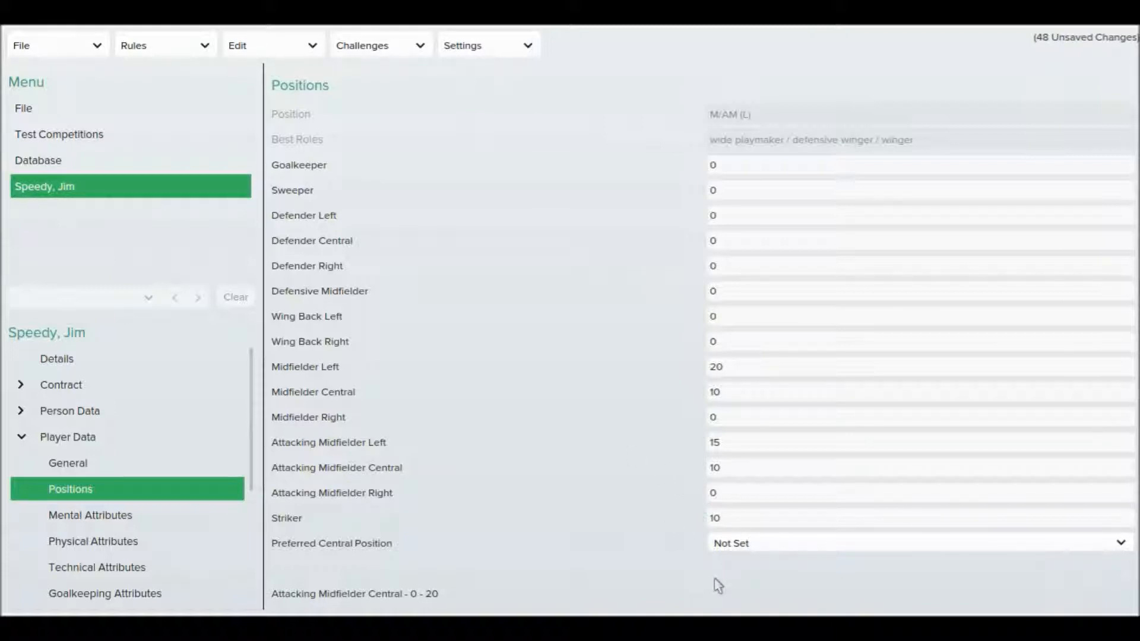
# Step: In the player's mental attributes, set Aggression to 11, Anticipation to 17 and Bravery to 9
pyautogui.click(186, 525)
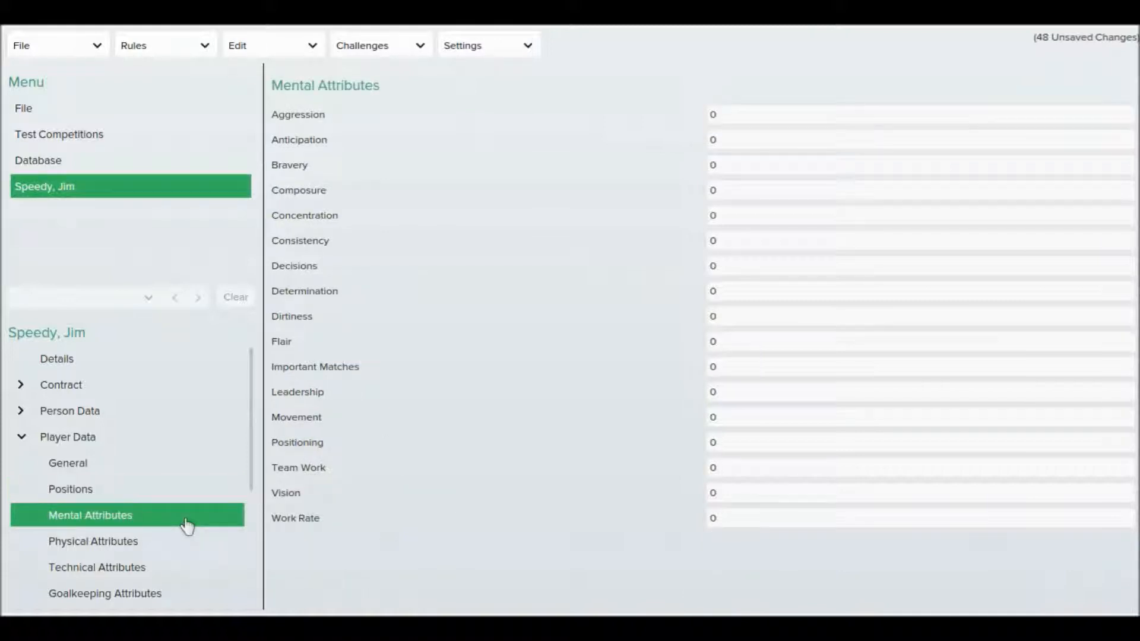
pyautogui.click(732, 117)
pyautogui.press('BackSpace')
pyautogui.write('11')
pyautogui.press('Tab')
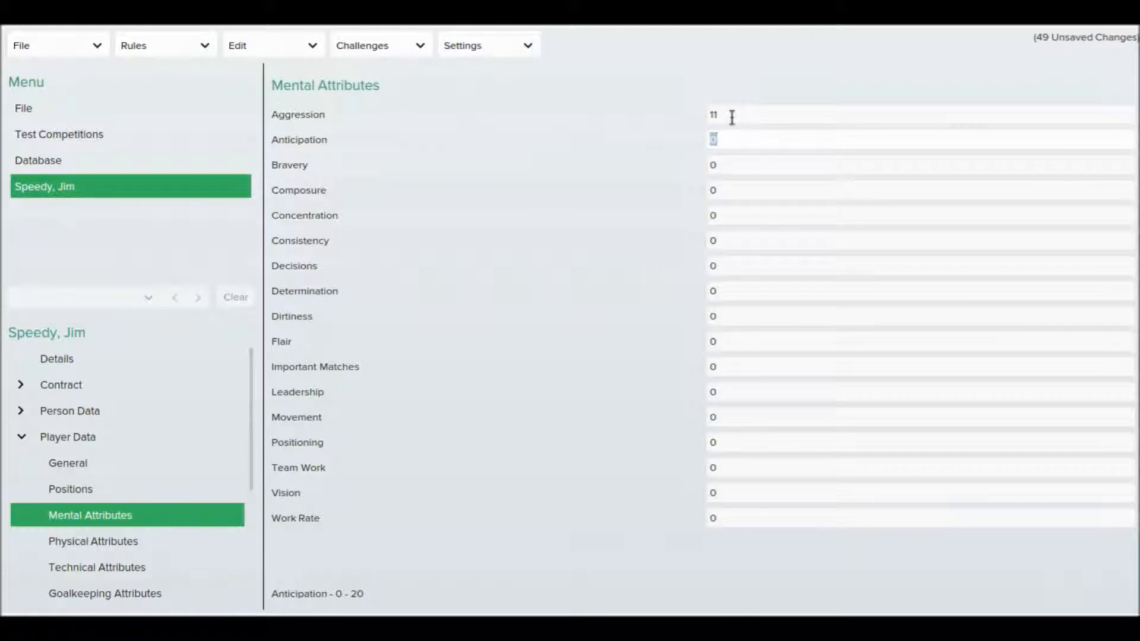
pyautogui.write('17')
pyautogui.press('Tab')
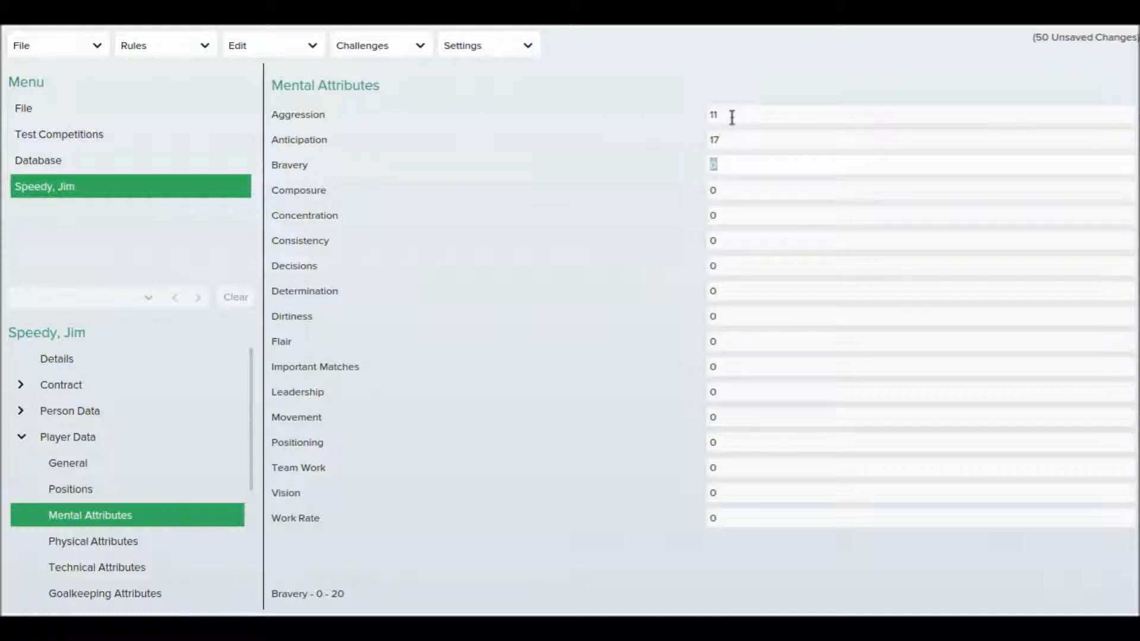
pyautogui.write('9')
pyautogui.press('Tab')
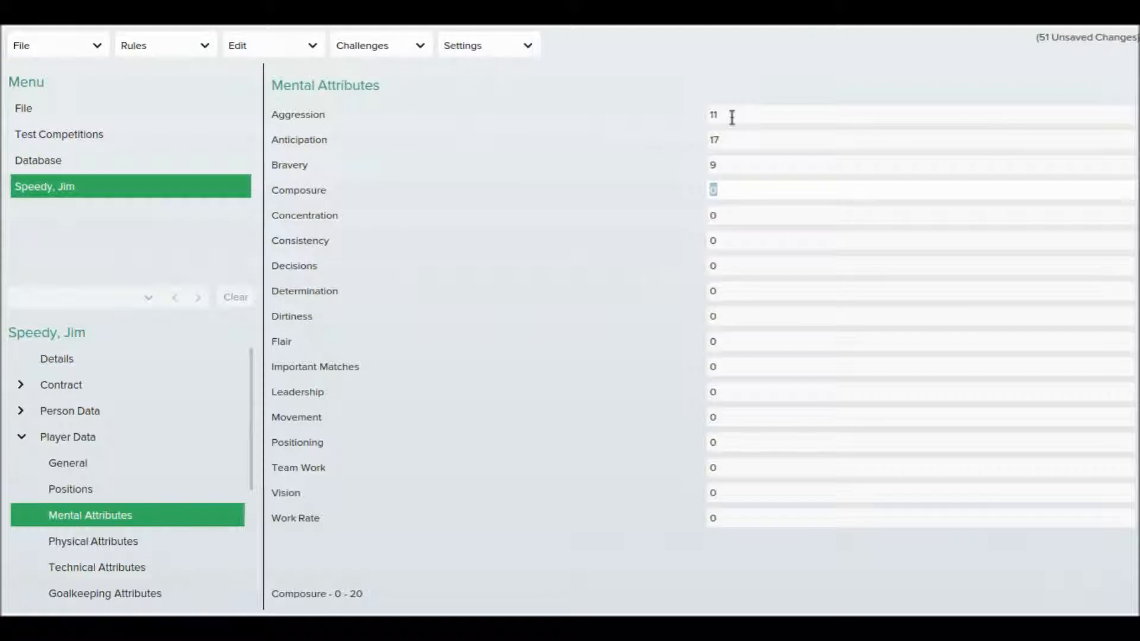
# Step: Set the mental attributes Composure to 17, Concentration to 19 and Consistency to 20
pyautogui.write('17')
pyautogui.press('Tab')
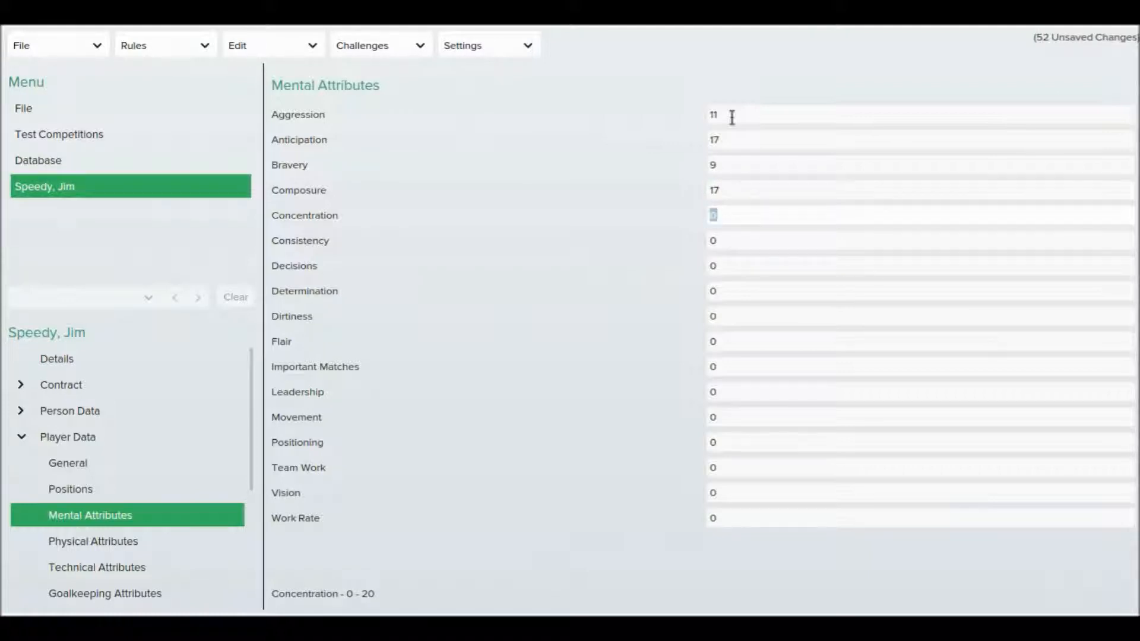
pyautogui.write('19')
pyautogui.press('Tab')
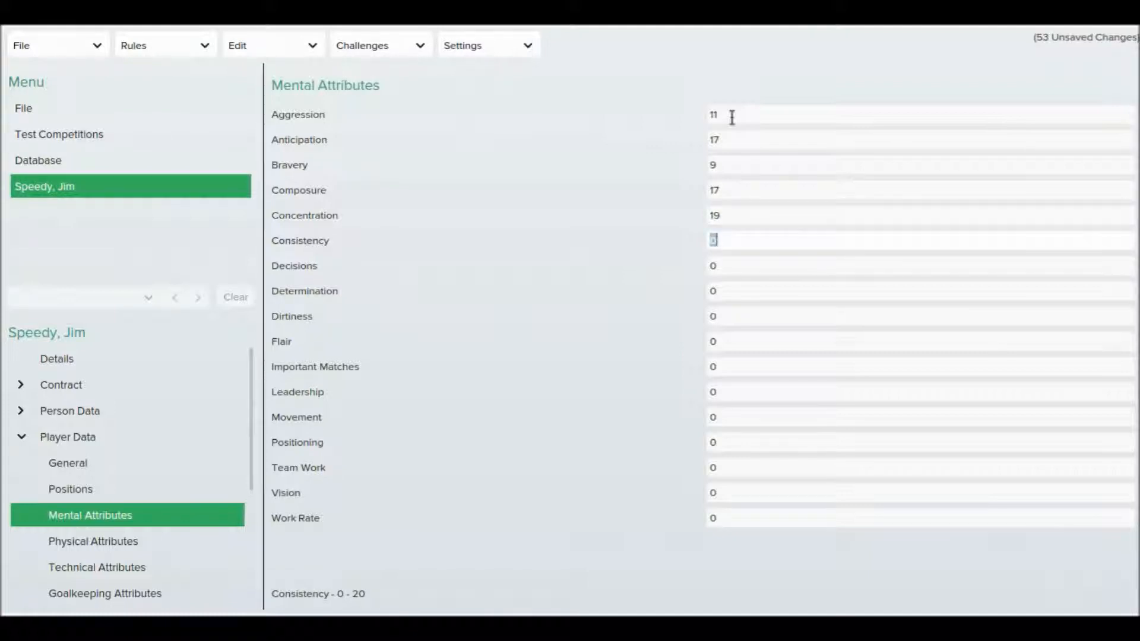
pyautogui.write('20')
pyautogui.press('Tab')
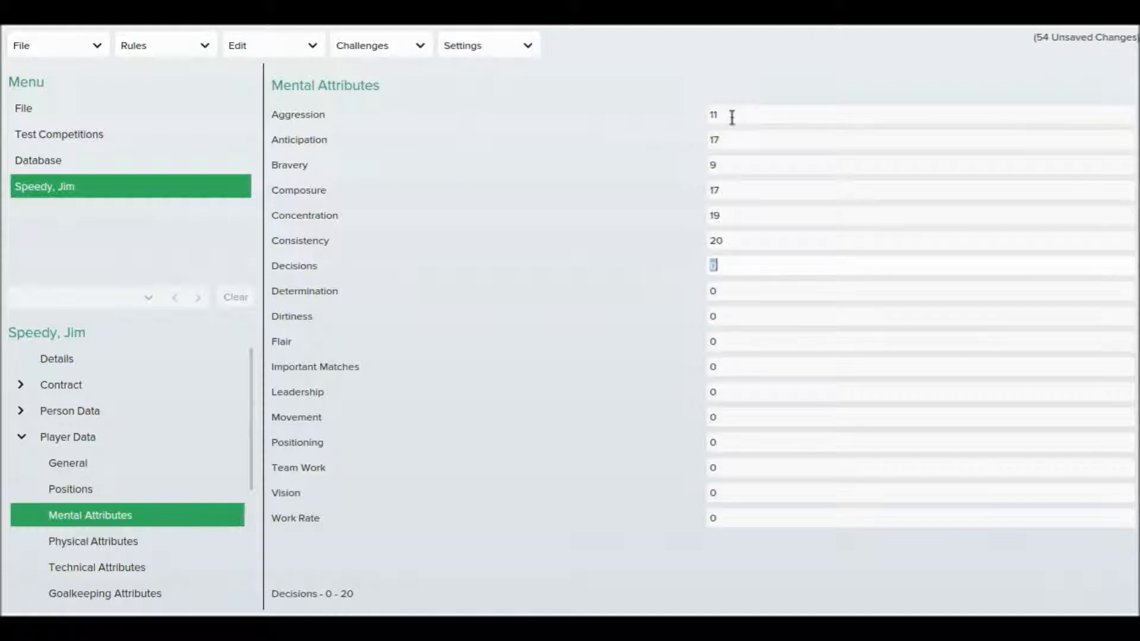
# Step: Set the mental attributes Decisions to 15, Determination to 14 and Dirtiness to 7
pyautogui.write('15')
pyautogui.press('Tab')
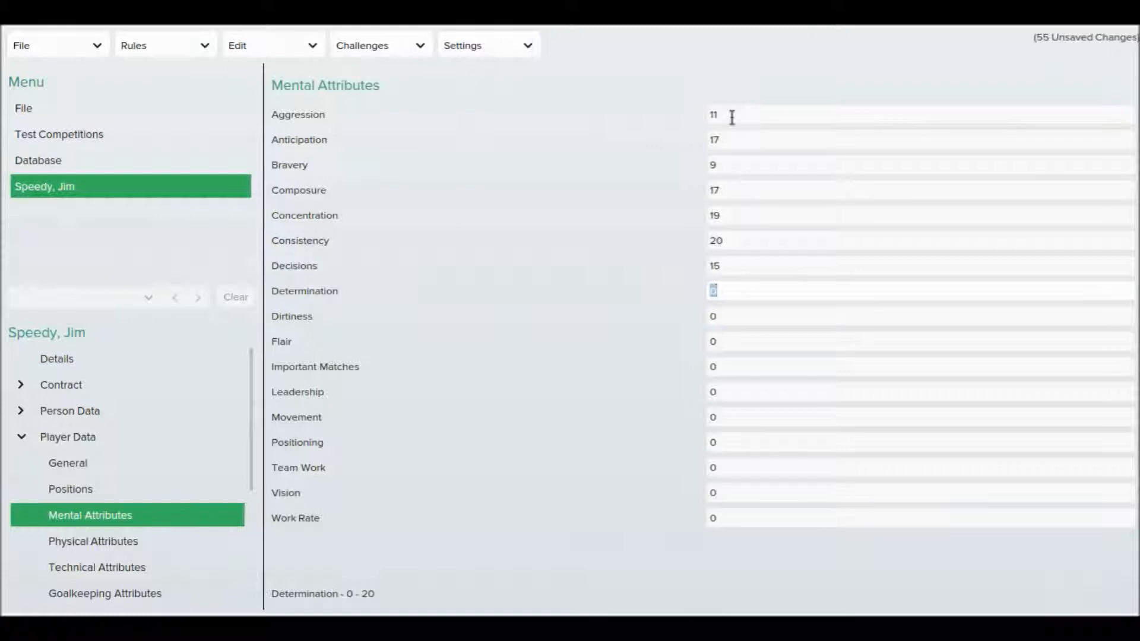
pyautogui.write('14')
pyautogui.press('Tab')
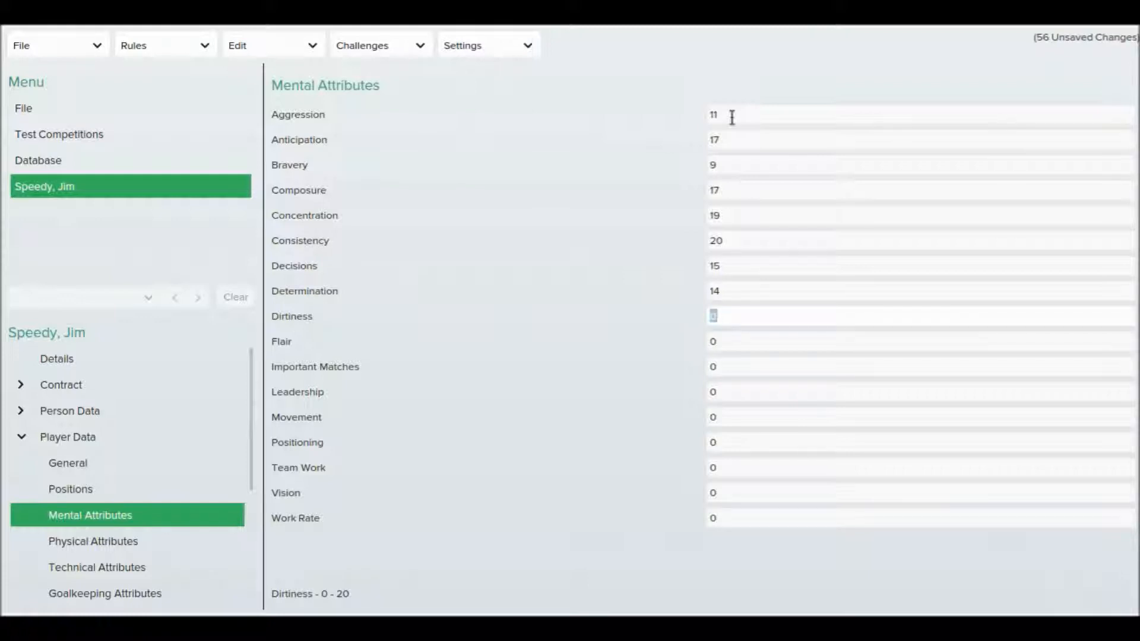
pyautogui.write('7')
pyautogui.press('Tab')
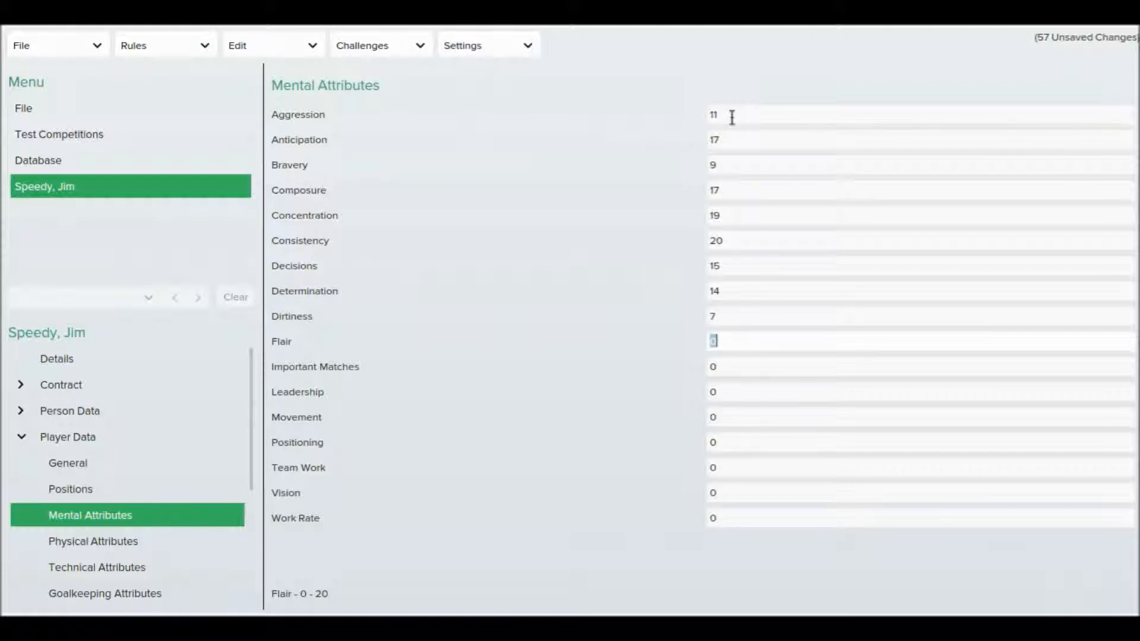
# Step: Set the mental attributes Flair to 18 and Important Matches to 16
pyautogui.write('18')
pyautogui.press('Tab')
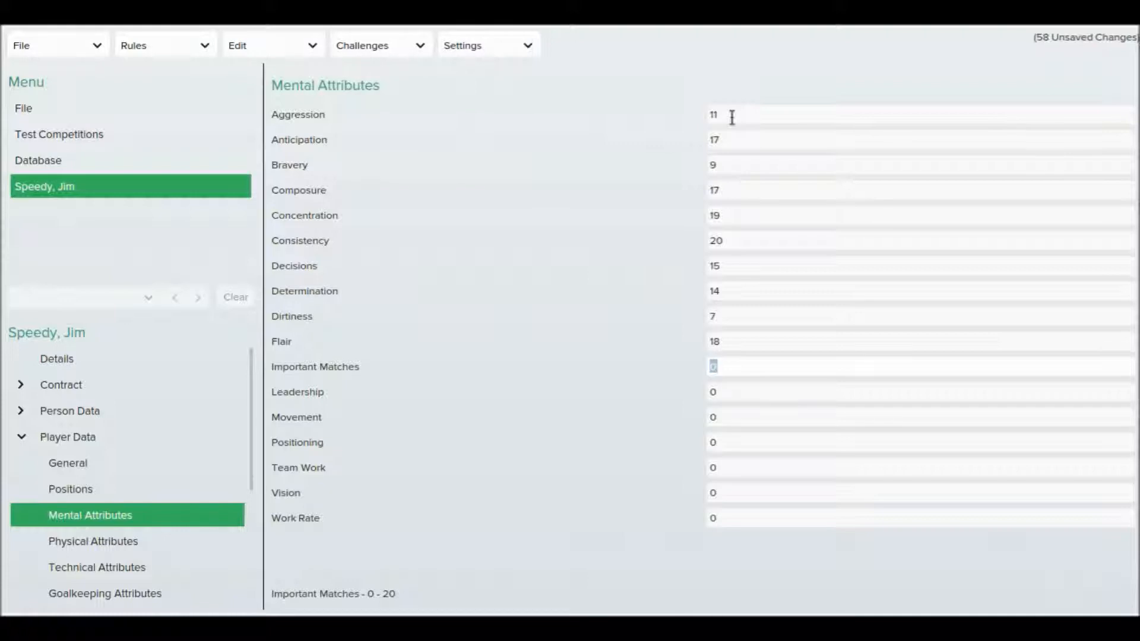
pyautogui.write('16')
pyautogui.click(733, 117)
pyautogui.press('Tab')
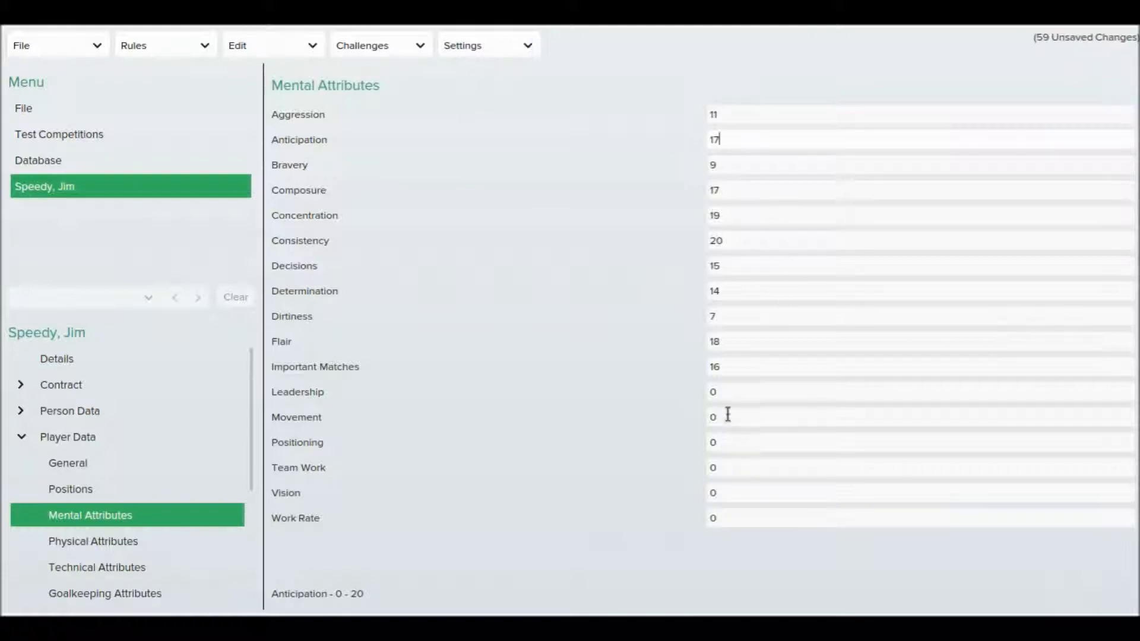
# Step: Set the mental attributes Leadership to 12 and Movement to 18
pyautogui.click(729, 393)
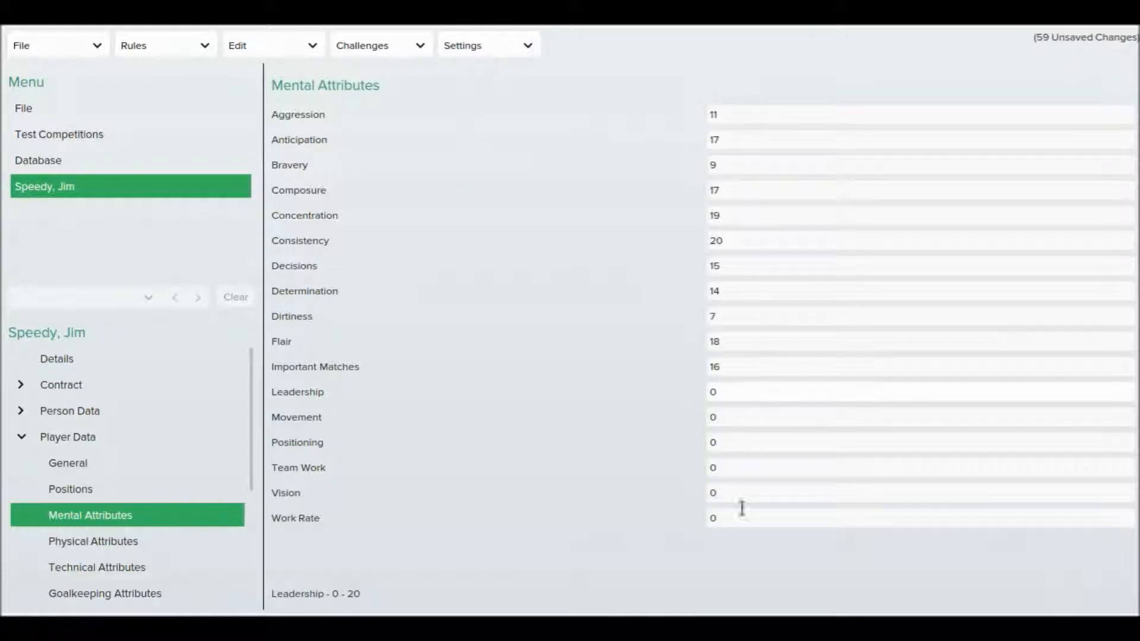
pyautogui.press('BackSpace')
pyautogui.write('12')
pyautogui.press('Tab')
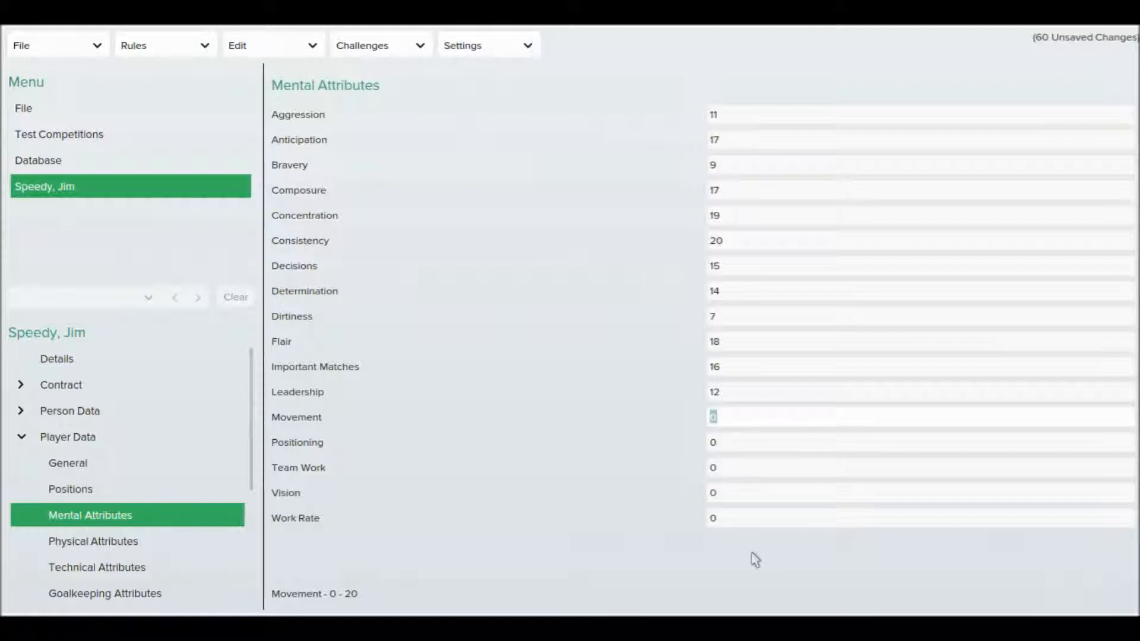
pyautogui.write('18')
pyautogui.press('Tab')
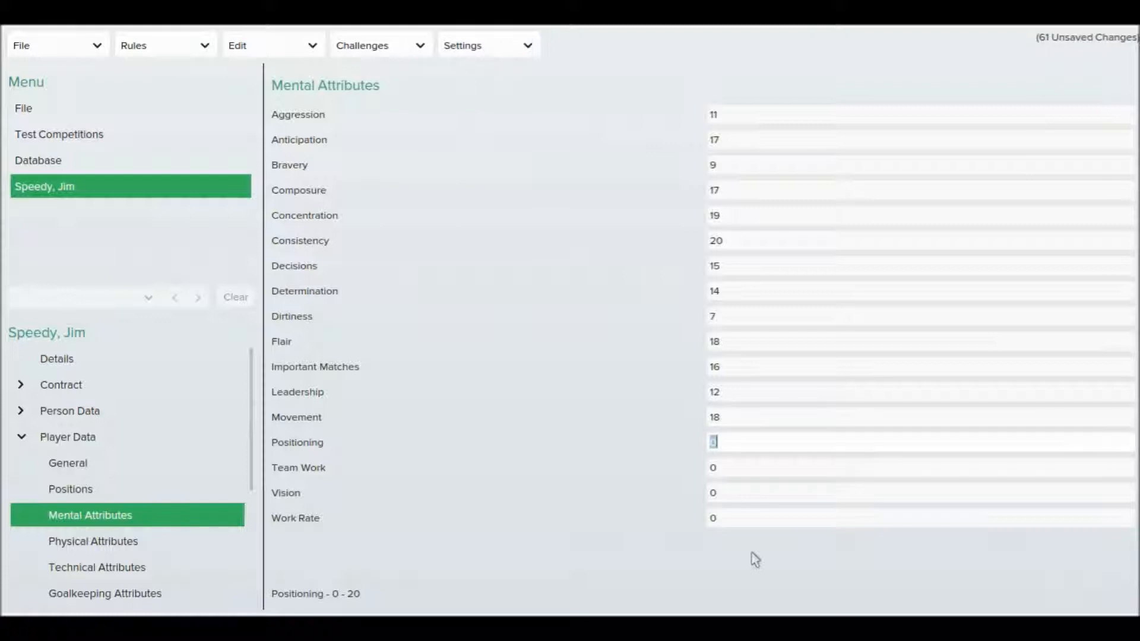
# Step: Set the mental attributes Positioning to 17 and Team Work to 20
pyautogui.write('17')
pyautogui.press('Tab')
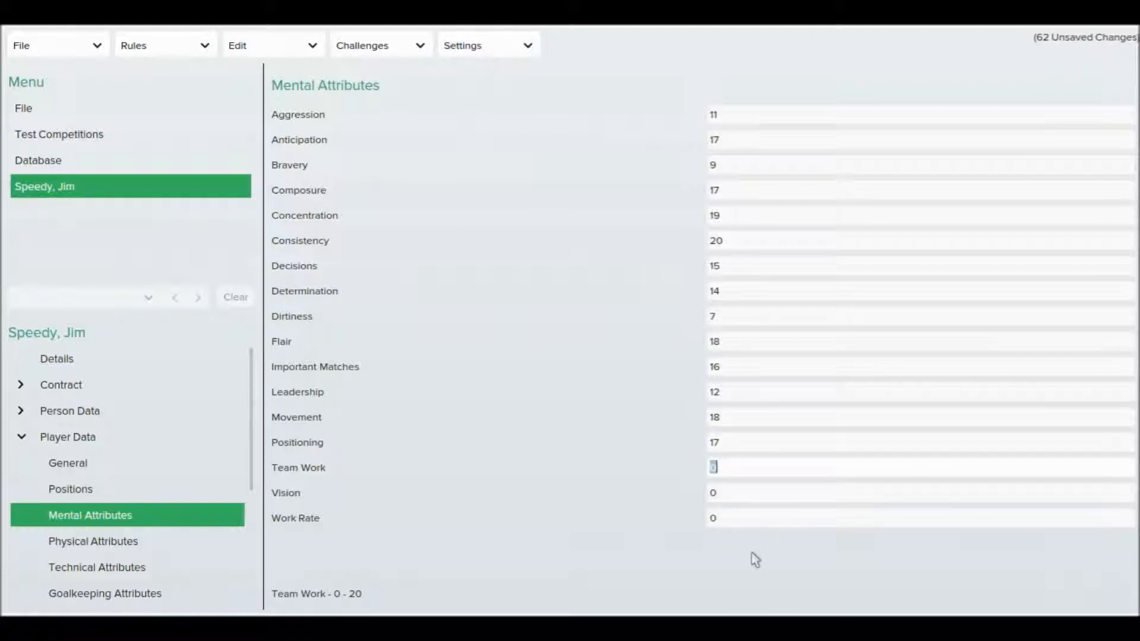
pyautogui.write('20')
pyautogui.press('Tab')
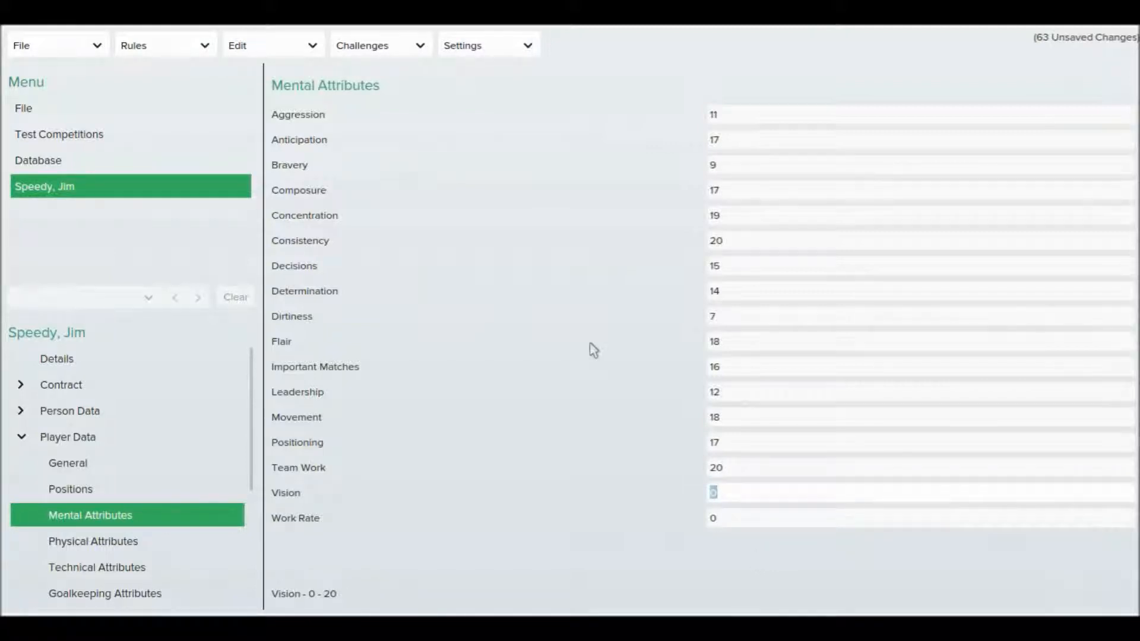
# Step: Set the mental attributes Vision to 14 and Work Rate to 20
pyautogui.click(730, 493)
pyautogui.press('BackSpace')
pyautogui.write('14')
pyautogui.click(733, 517)
pyautogui.press('BackSpace')
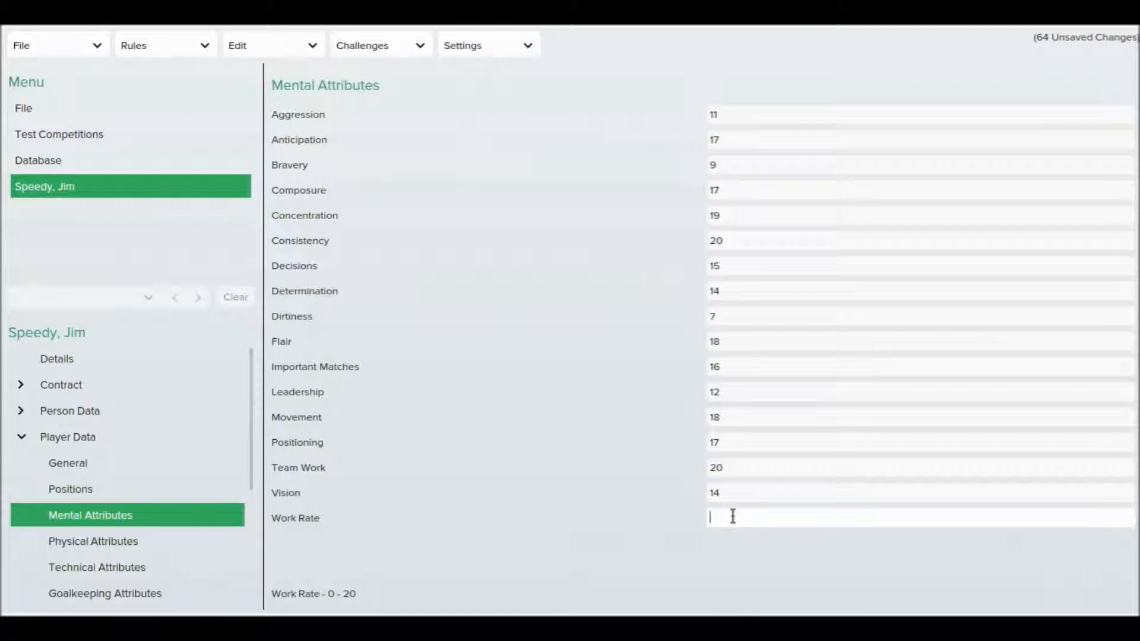
pyautogui.write('20')
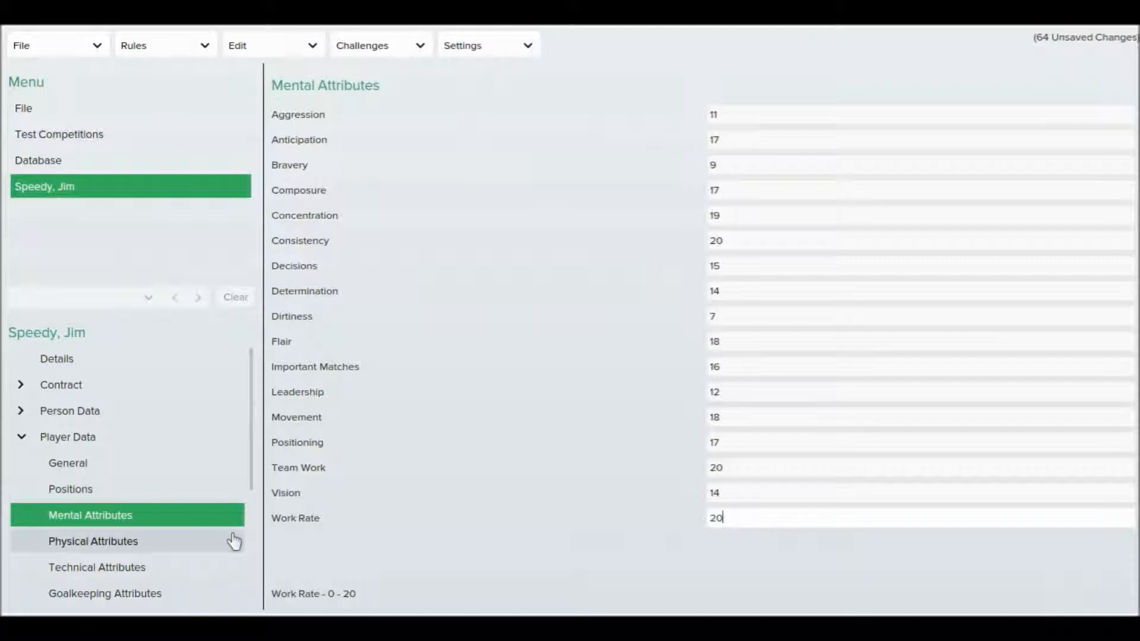
# Step: Set the physical attributes Acceleration to 20 and Agility to 20
pyautogui.click(235, 541)
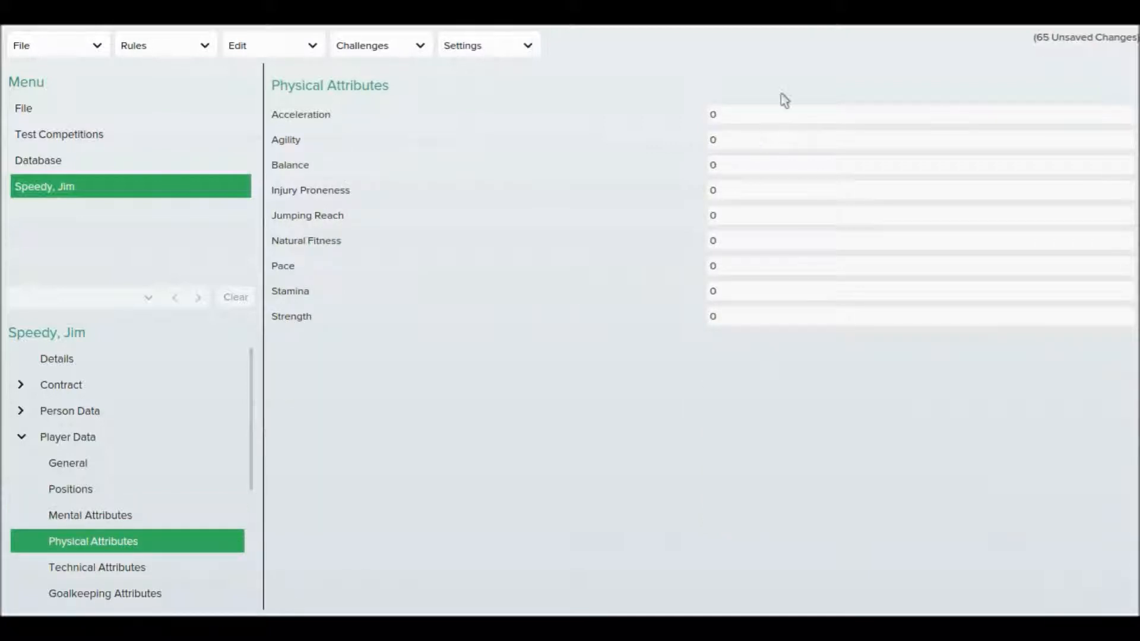
pyautogui.press('BackSpace')
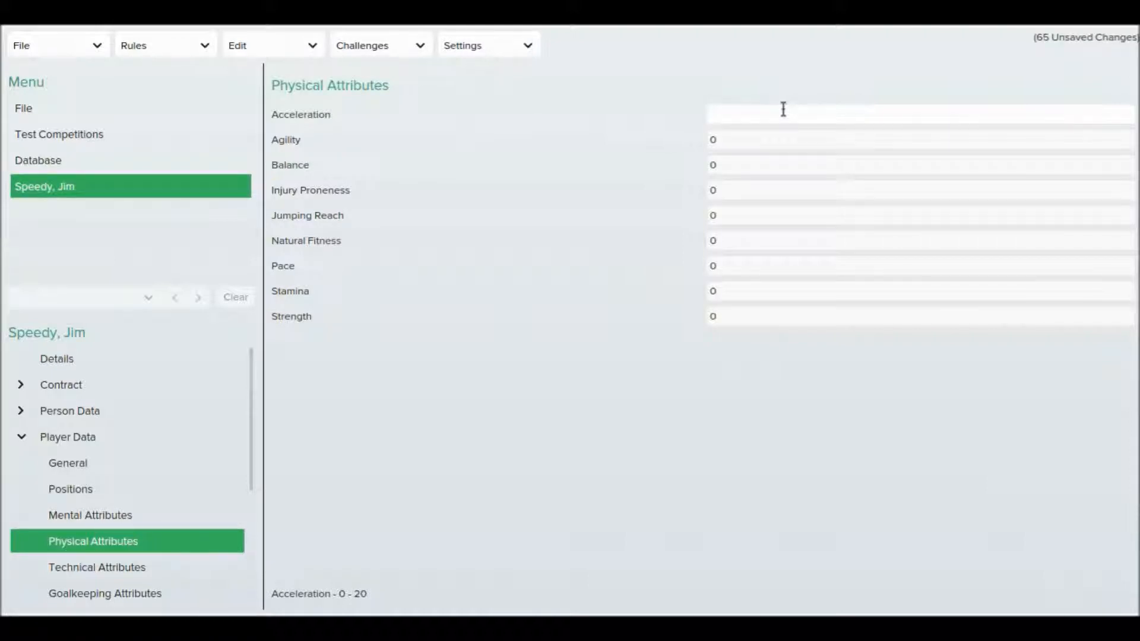
pyautogui.write('20')
pyautogui.press('BackSpace')
pyautogui.write('0')
pyautogui.press('Tab')
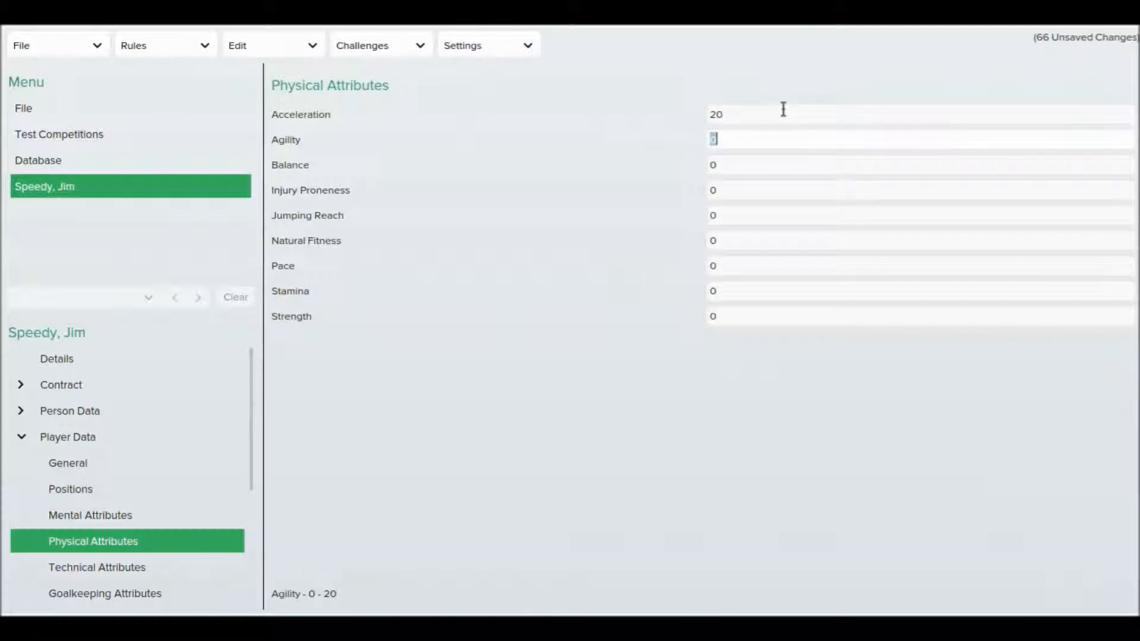
pyautogui.write('20')
pyautogui.press('Tab')
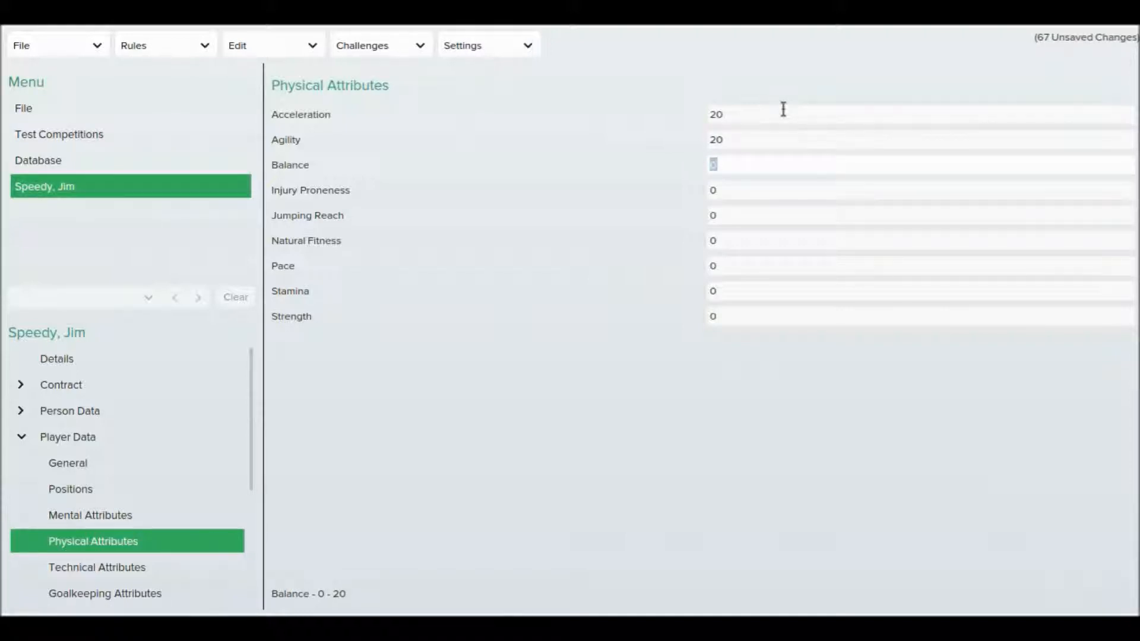
# Step: Set the physical attributes Balance to 20, Injury Proneness to 1 and Jumping Reach to 12
pyautogui.write('20')
pyautogui.press('Tab')
pyautogui.write('1')
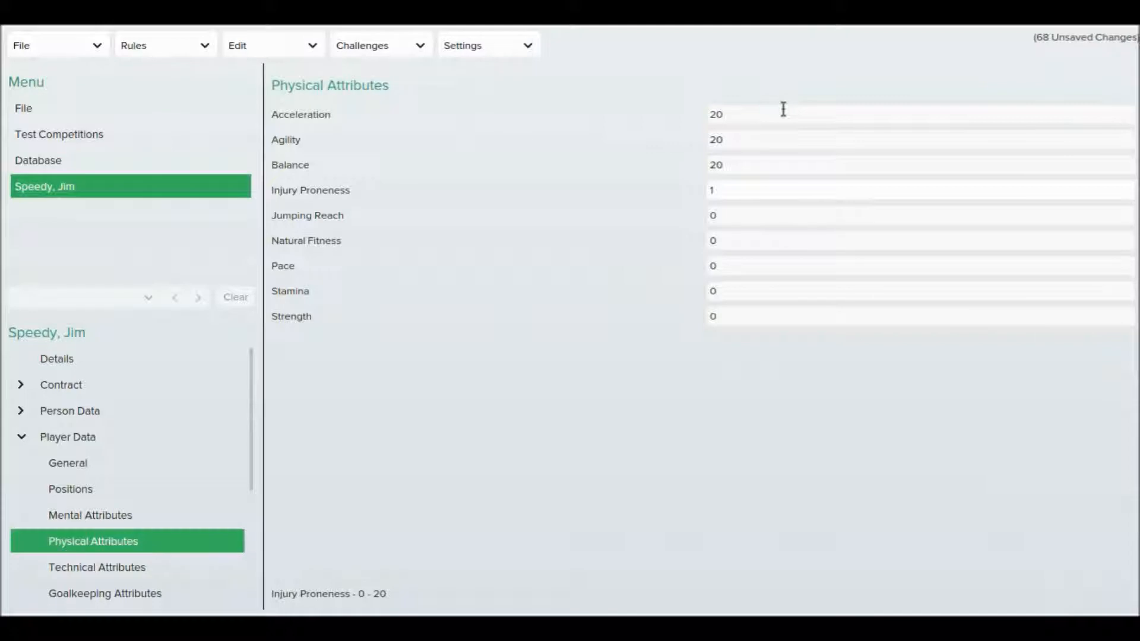
pyautogui.press('Tab')
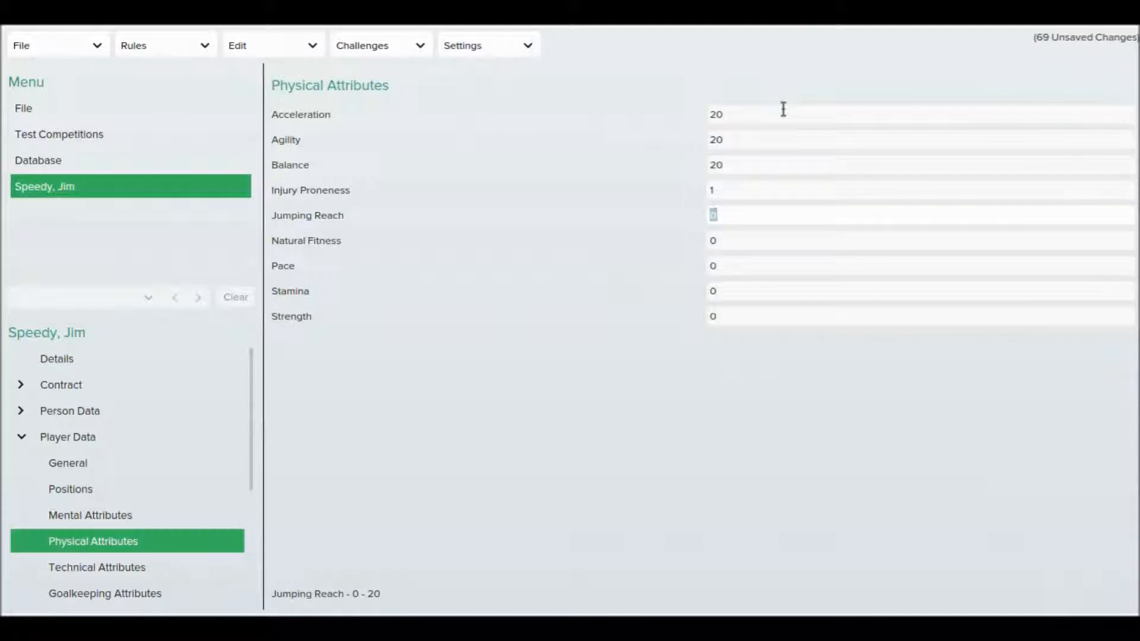
pyautogui.write('12')
pyautogui.press('Tab')
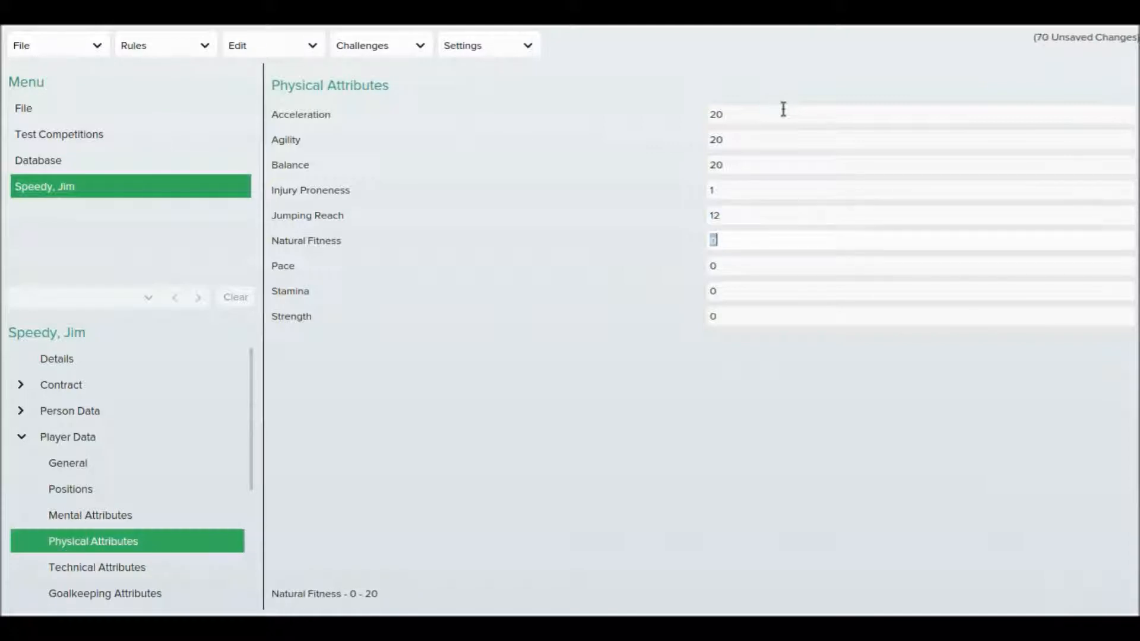
# Step: Set the physical attributes Natural Fitness, Pace and Stamina to 20 each, and Strength to 14
pyautogui.write('20')
pyautogui.press('Tab')
pyautogui.write('20')
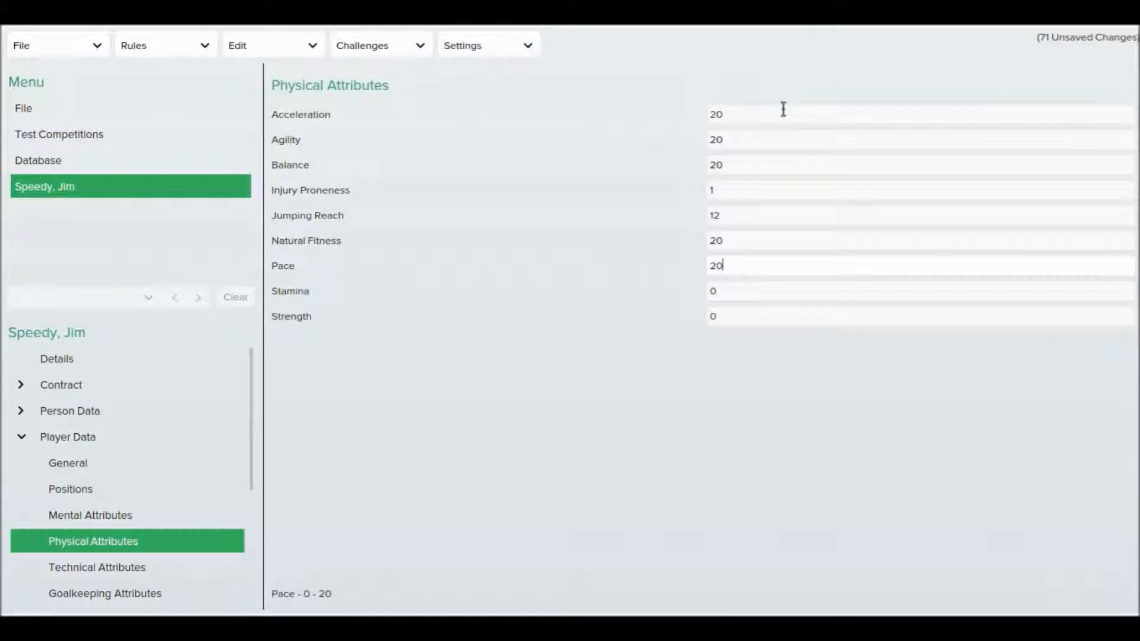
pyautogui.press('Tab')
pyautogui.write('20')
pyautogui.press('Tab')
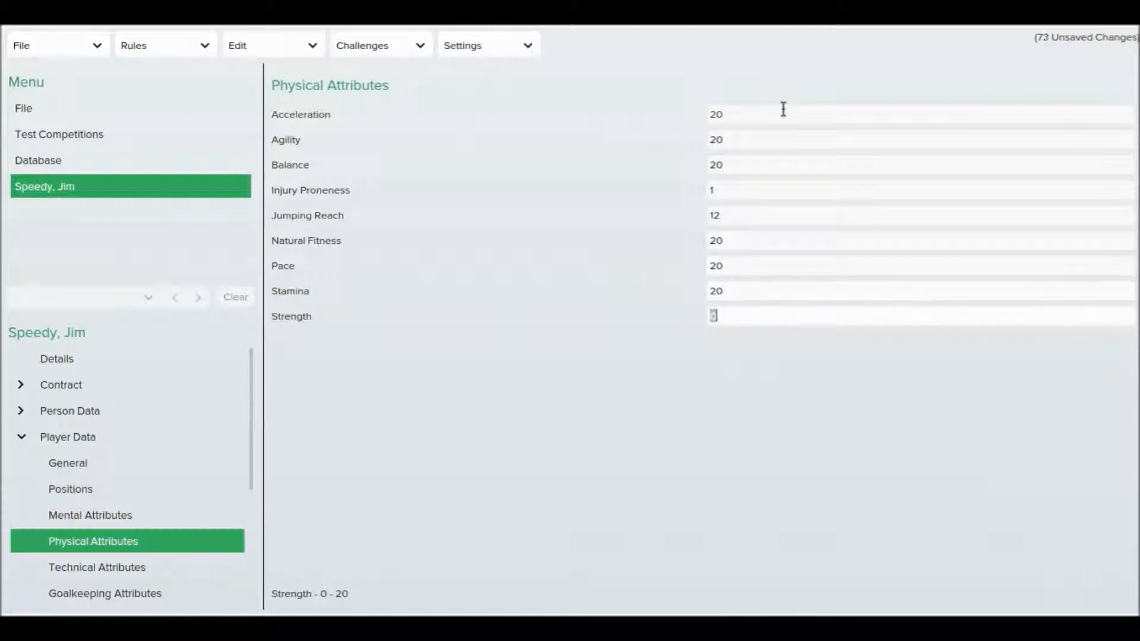
pyautogui.write('14')
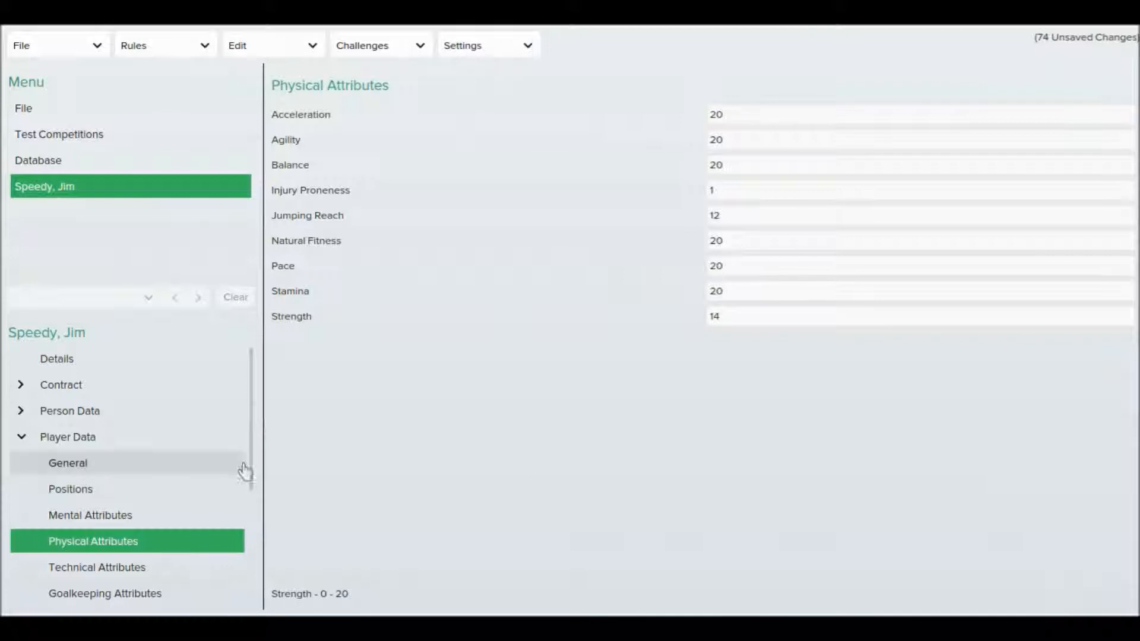
# Step: Set the technical attributes Corners to 11 and Crossing to 16
pyautogui.moveTo(252, 466); pyautogui.dragTo(250, 491)
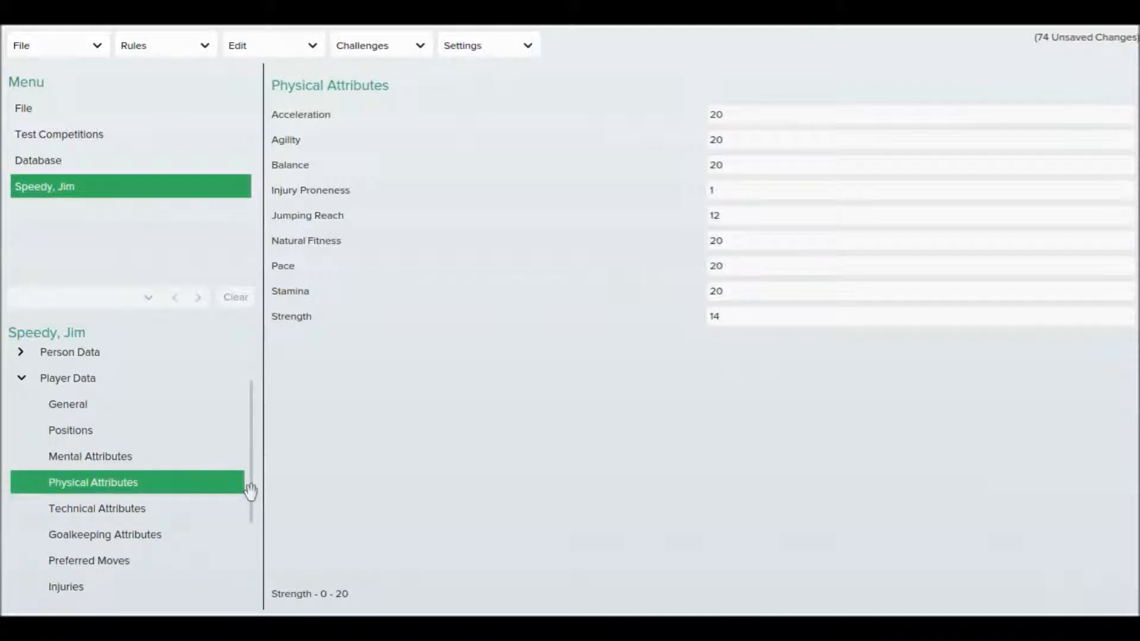
pyautogui.click(185, 514)
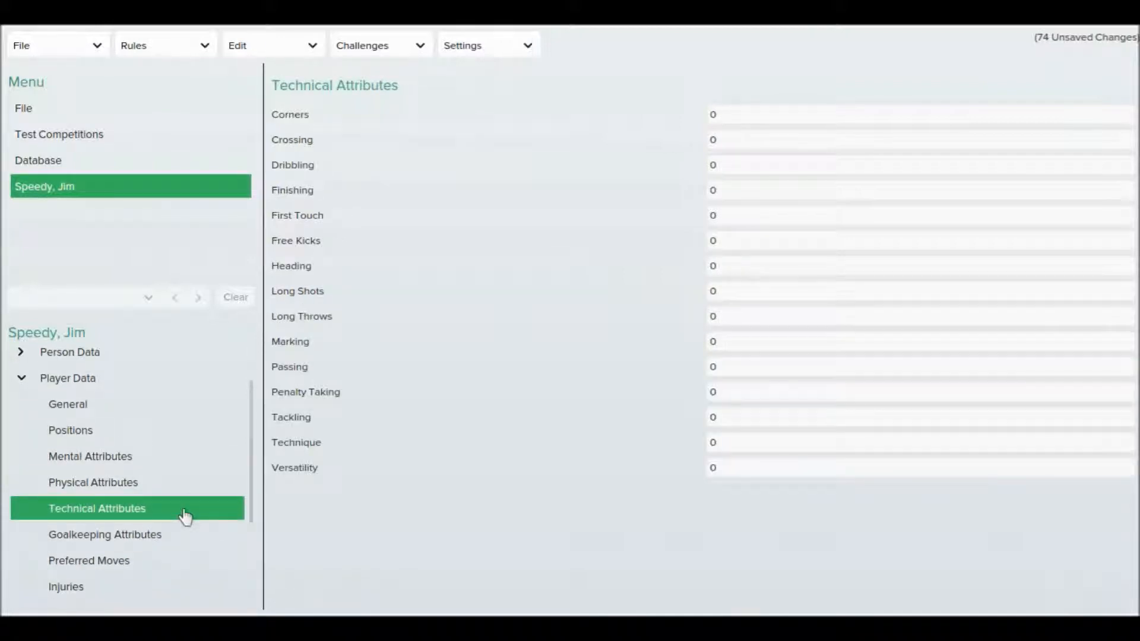
pyautogui.click(742, 107)
pyautogui.press('BackSpace')
pyautogui.write('11')
pyautogui.press('Tab')
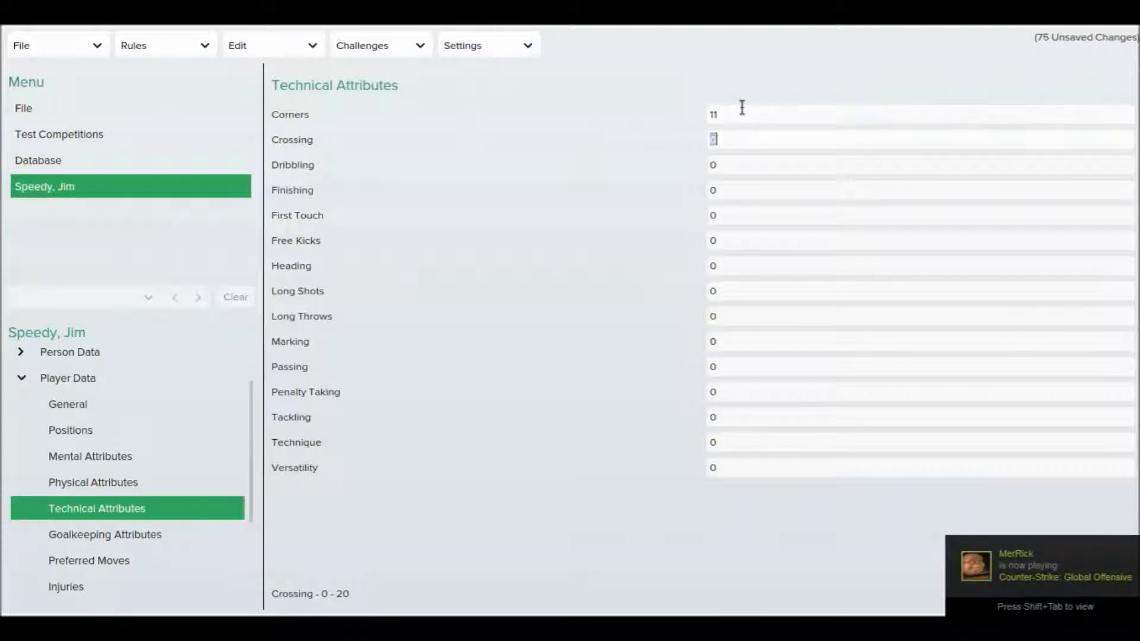
pyautogui.write('16')
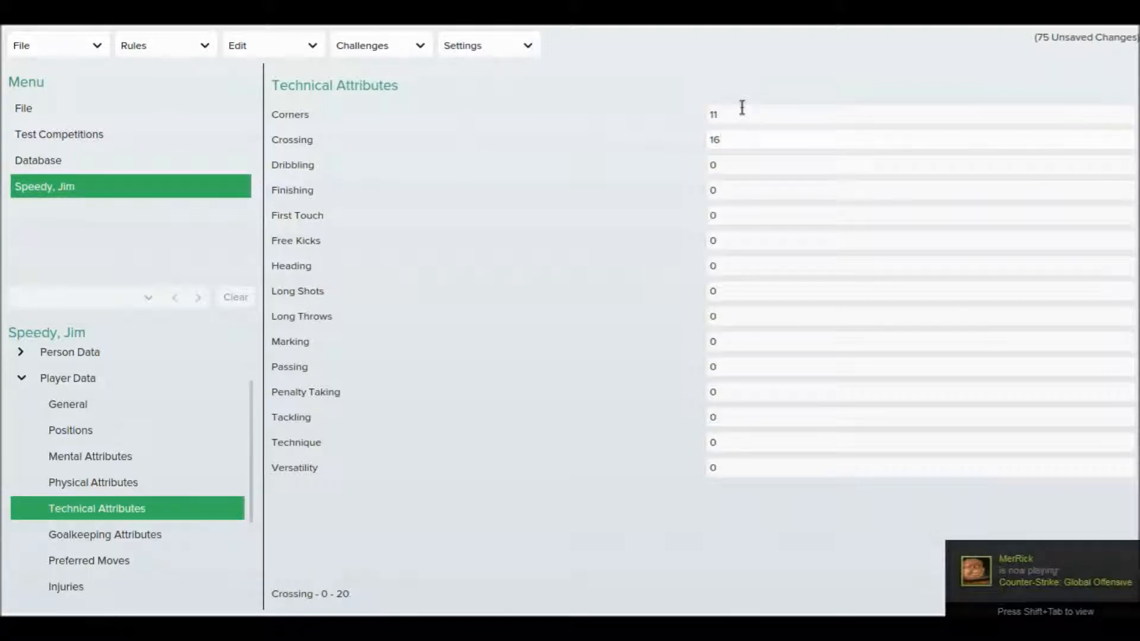
pyautogui.press('Tab')
# Step: Set the technical attributes Dribbling to 17 and Finishing to 15
pyautogui.write('17')
pyautogui.press('Tab')
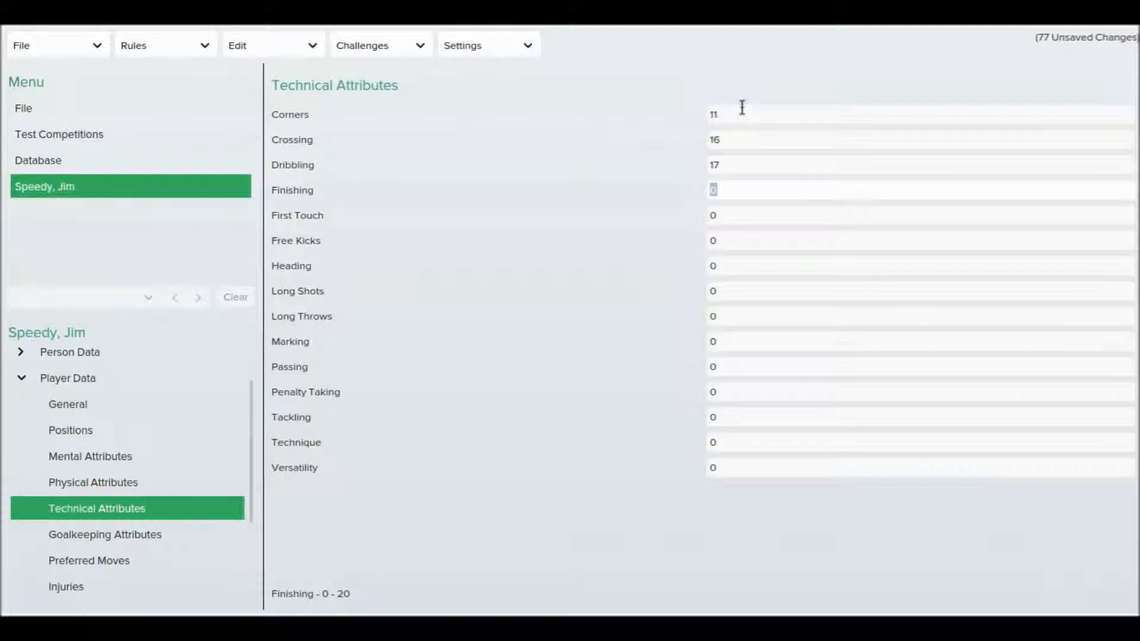
pyautogui.write('15')
pyautogui.press('Tab')
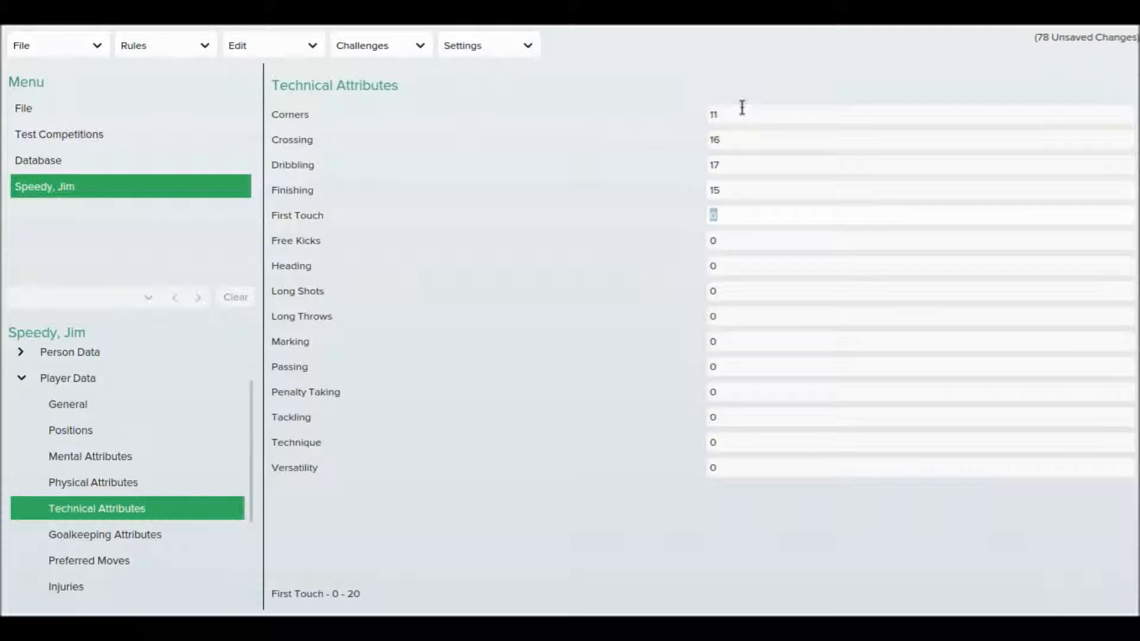
# Step: Set the technical attributes First Touch to 20, Free Kicks to 11 and Heading to 12
pyautogui.write('20')
pyautogui.press('Tab')
pyautogui.write('11')
pyautogui.press('Tab')
pyautogui.write('12')
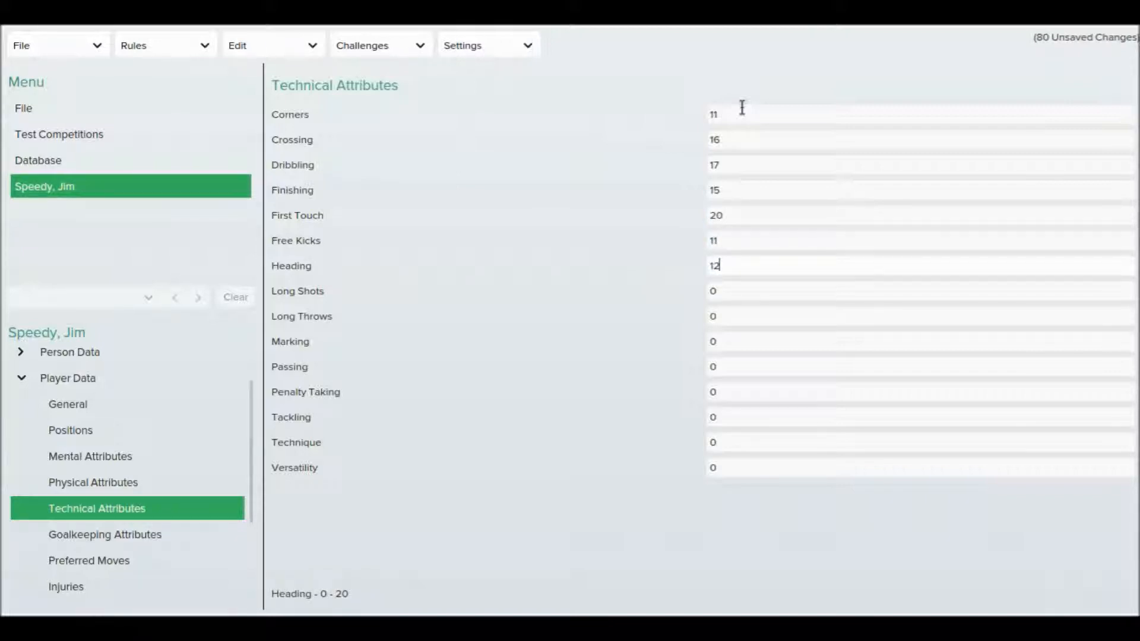
pyautogui.press('Tab')
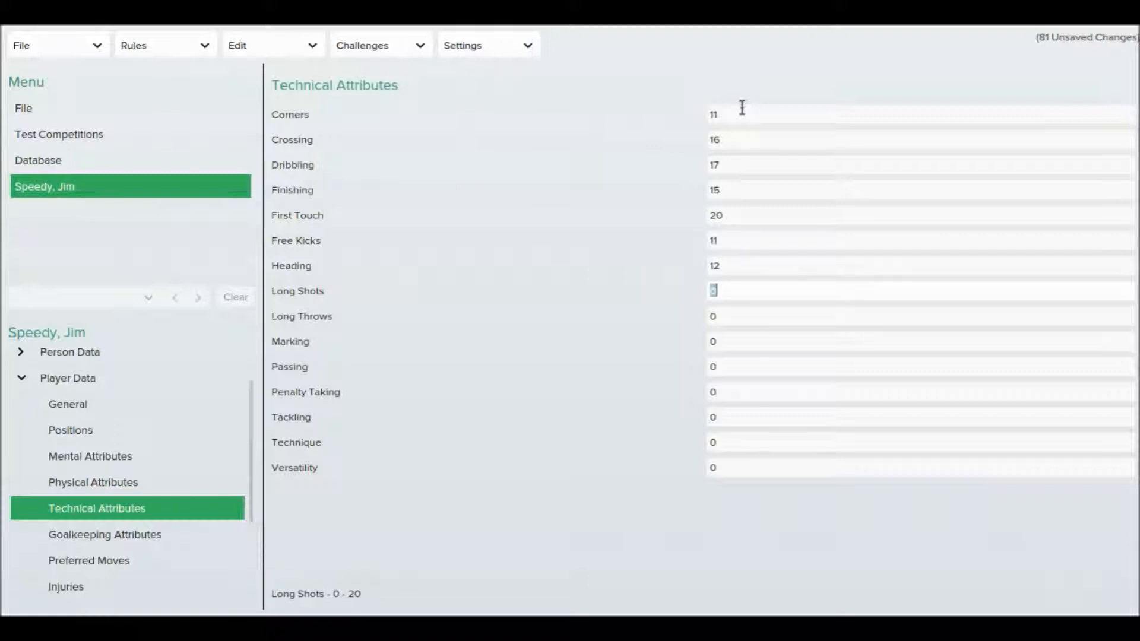
# Step: Set the technical attributes Long Shots to 20, Long Throws to 8 and Marking to 11
pyautogui.write('20')
pyautogui.press('Tab')
pyautogui.write('8')
pyautogui.press('Tab')
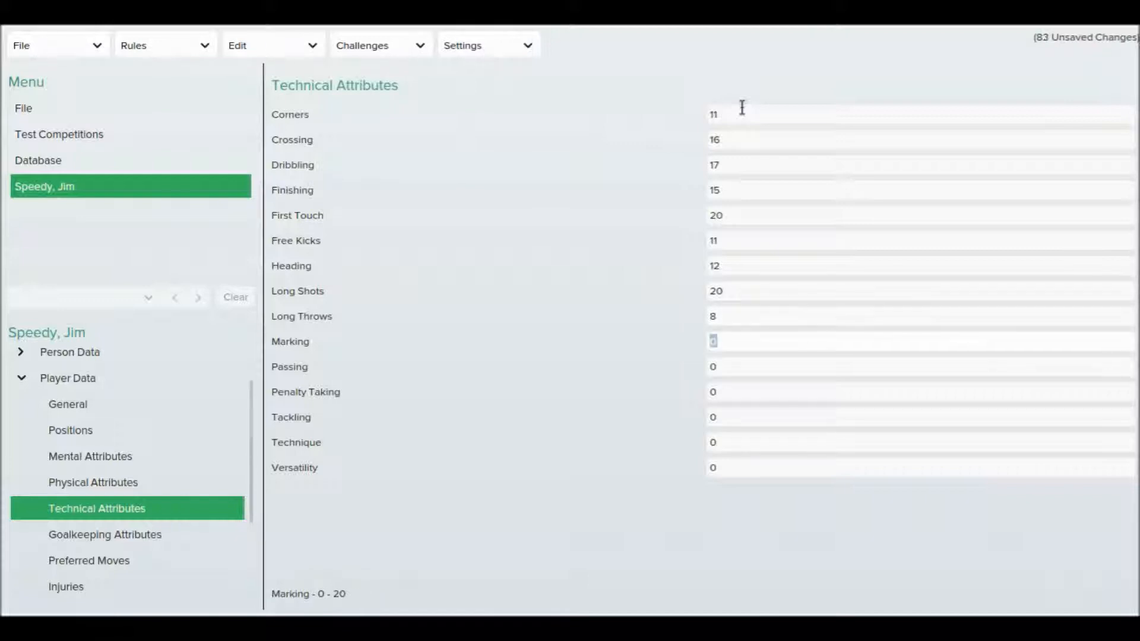
pyautogui.write('11')
pyautogui.press('Tab')
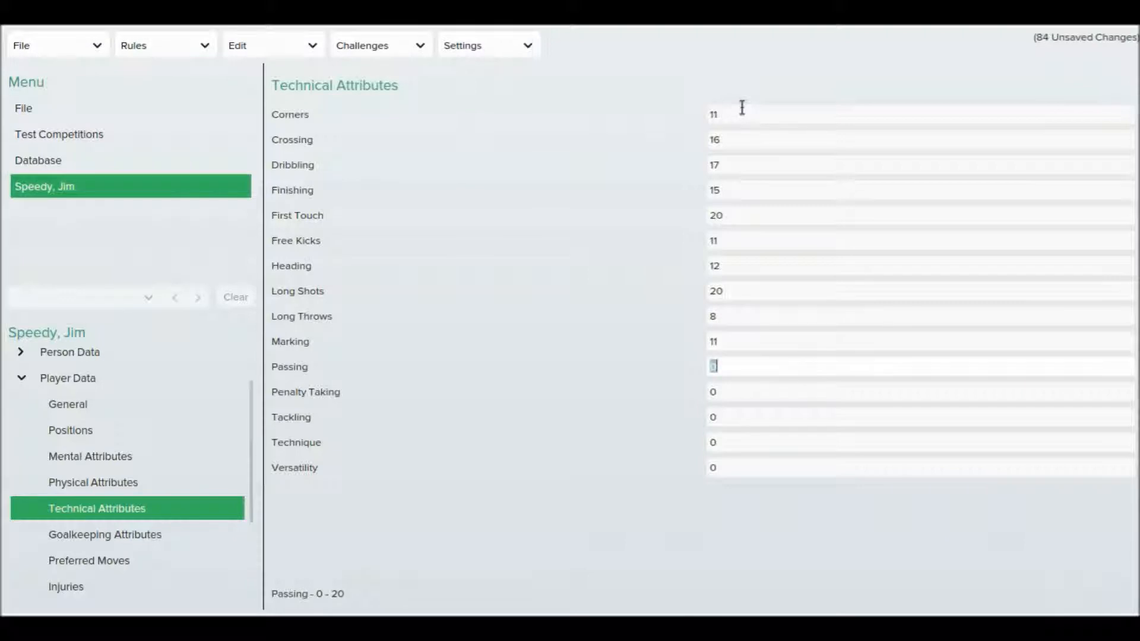
# Step: Set the technical attributes Passing to 20 and Penalty Taking to 13
pyautogui.write('20')
pyautogui.press('Tab')
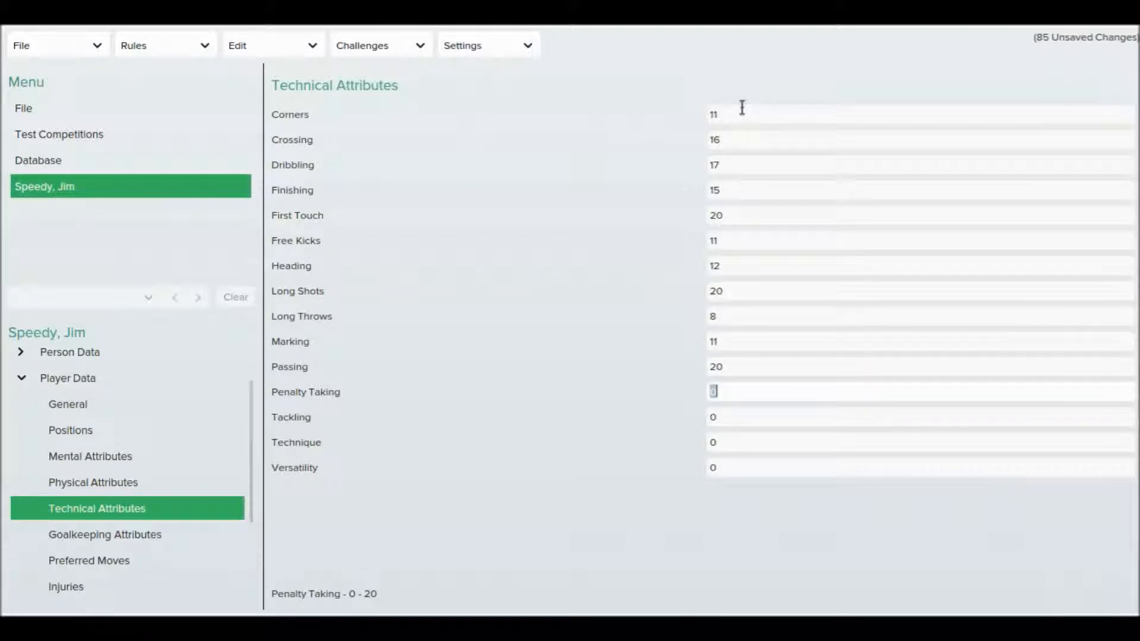
pyautogui.write('13')
pyautogui.press('Tab')
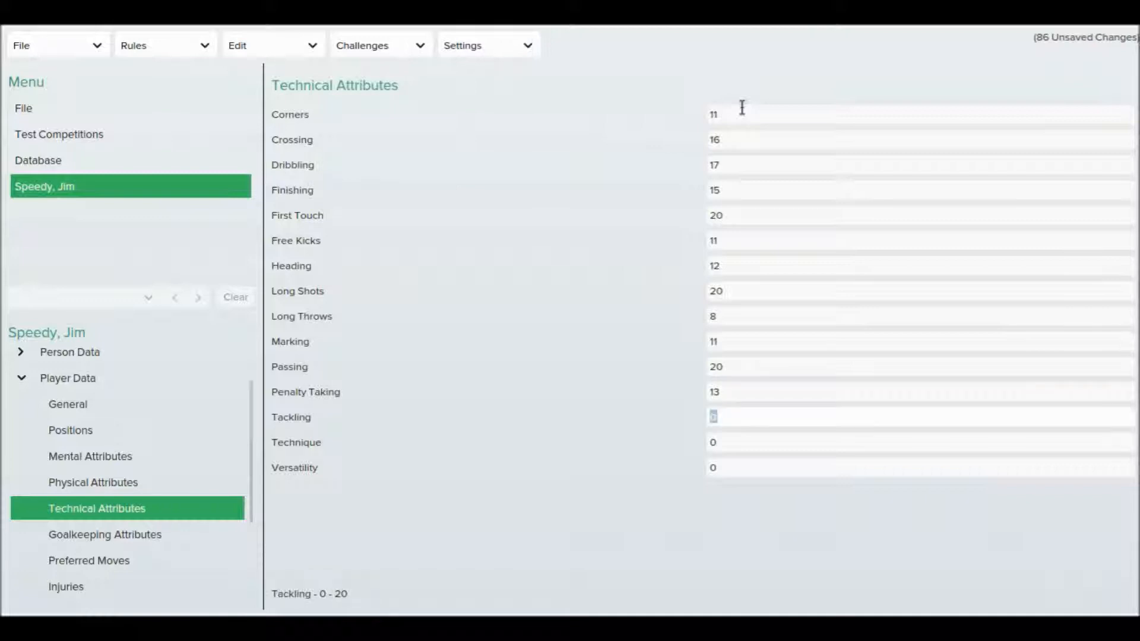
# Step: Set the technical attributes Tackling to 10, Technique to 20 and Versatility to 20
pyautogui.write('10')
pyautogui.press('Tab')
pyautogui.write('20')
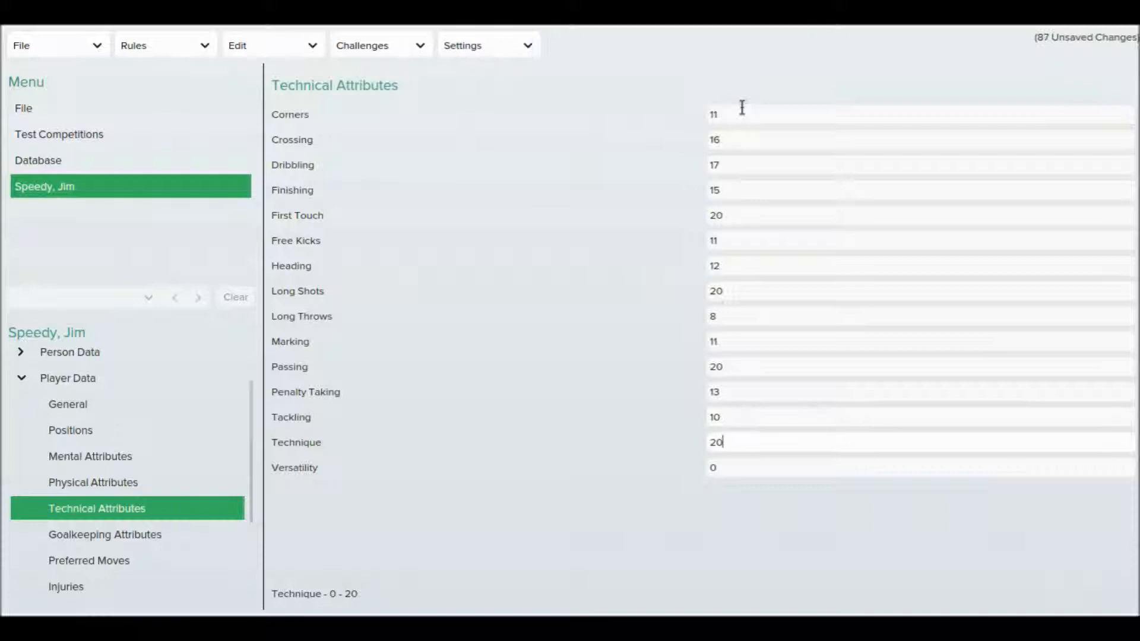
pyautogui.press('Tab')
pyautogui.write('20')
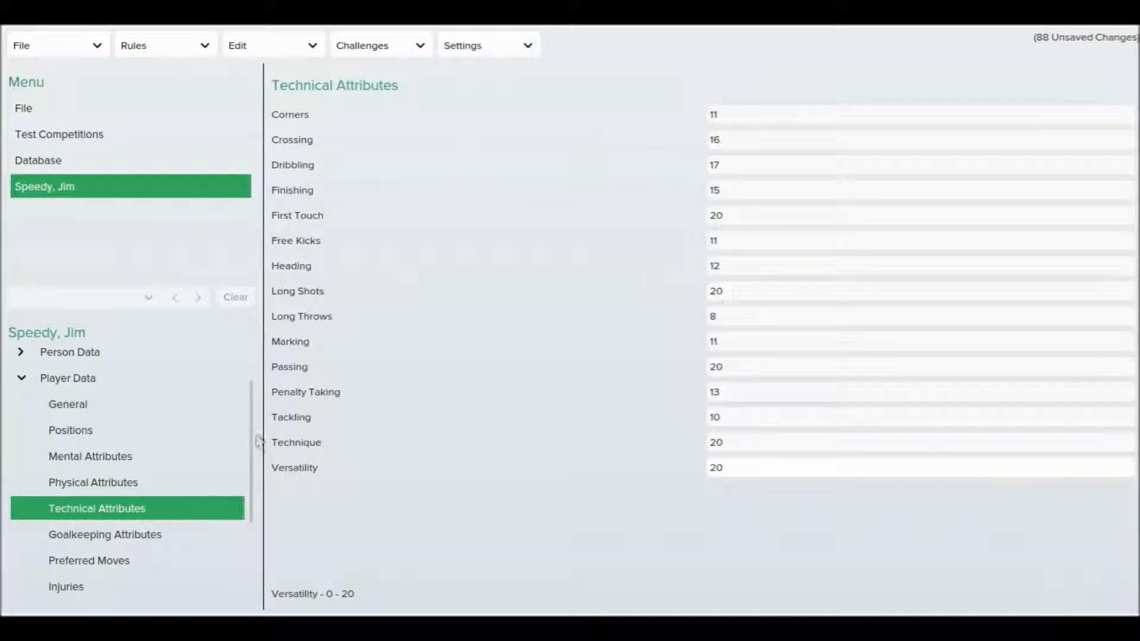
# Step: Enable the preferred moves Runs With Ball Down Left, Runs With Ball Through The Centre and Gets Into Opposition Area
pyautogui.moveTo(252, 448); pyautogui.dragTo(252, 466)
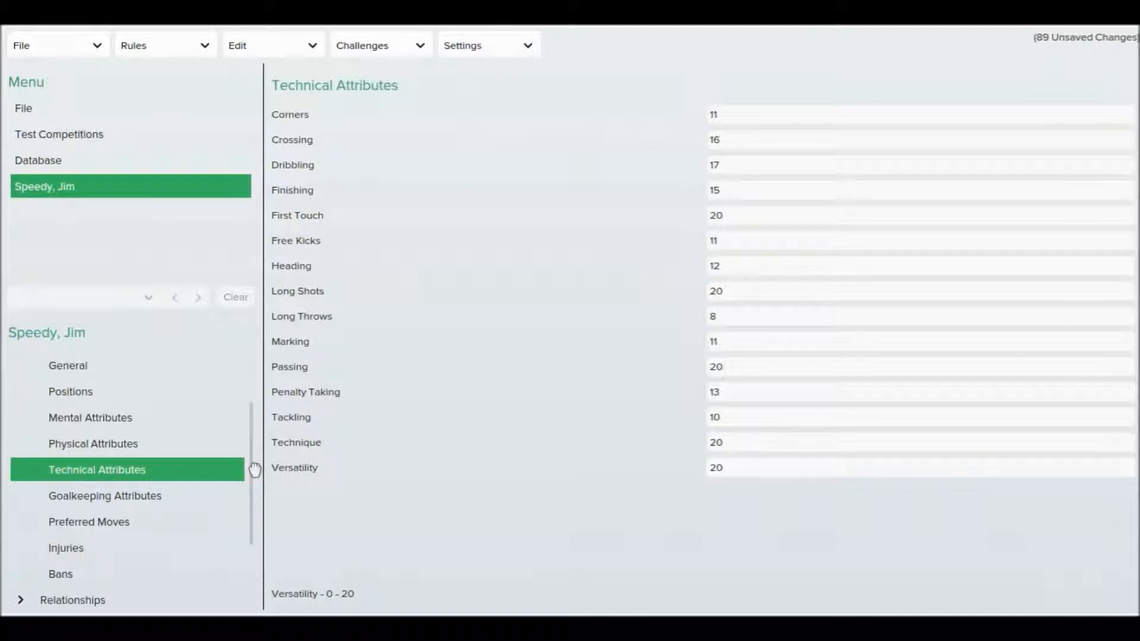
pyautogui.click(202, 502)
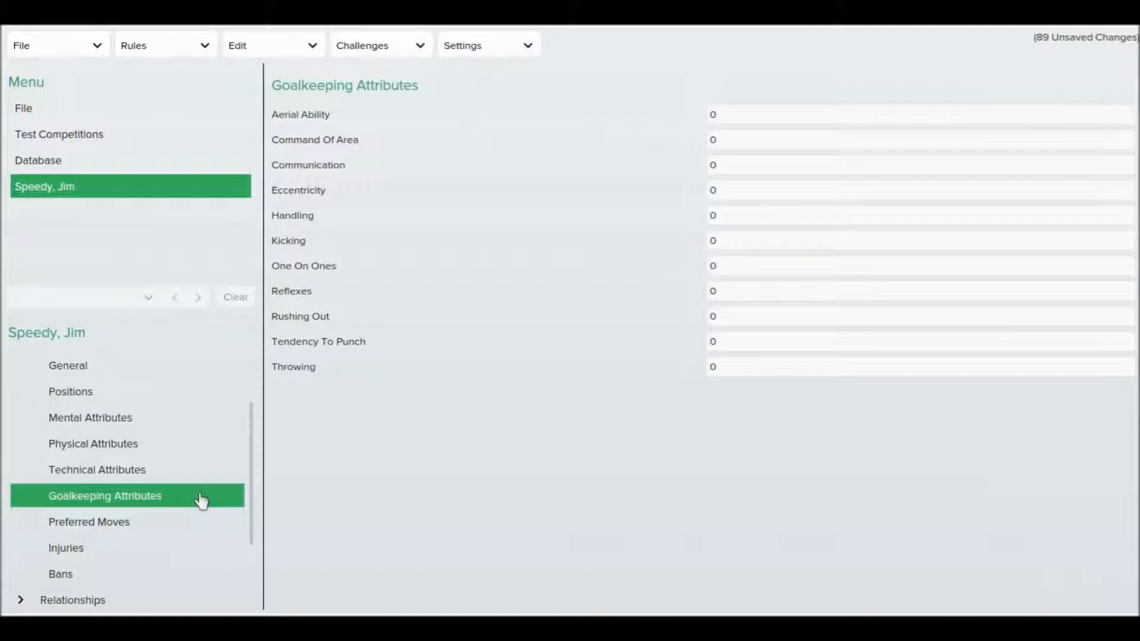
pyautogui.click(195, 530)
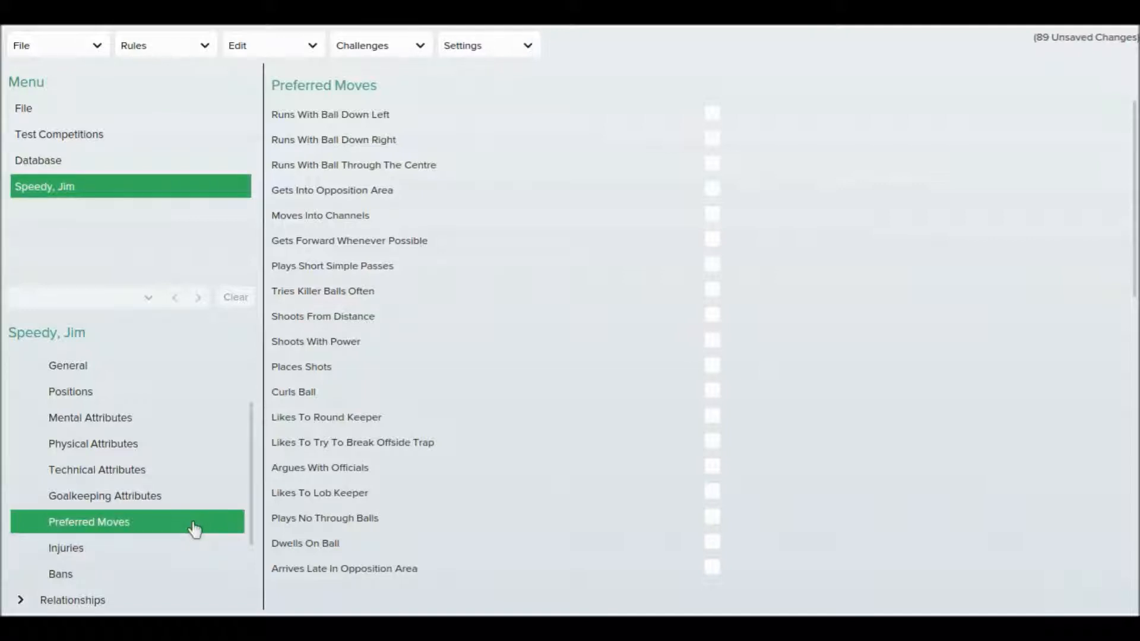
pyautogui.click(713, 124)
pyautogui.click(711, 168)
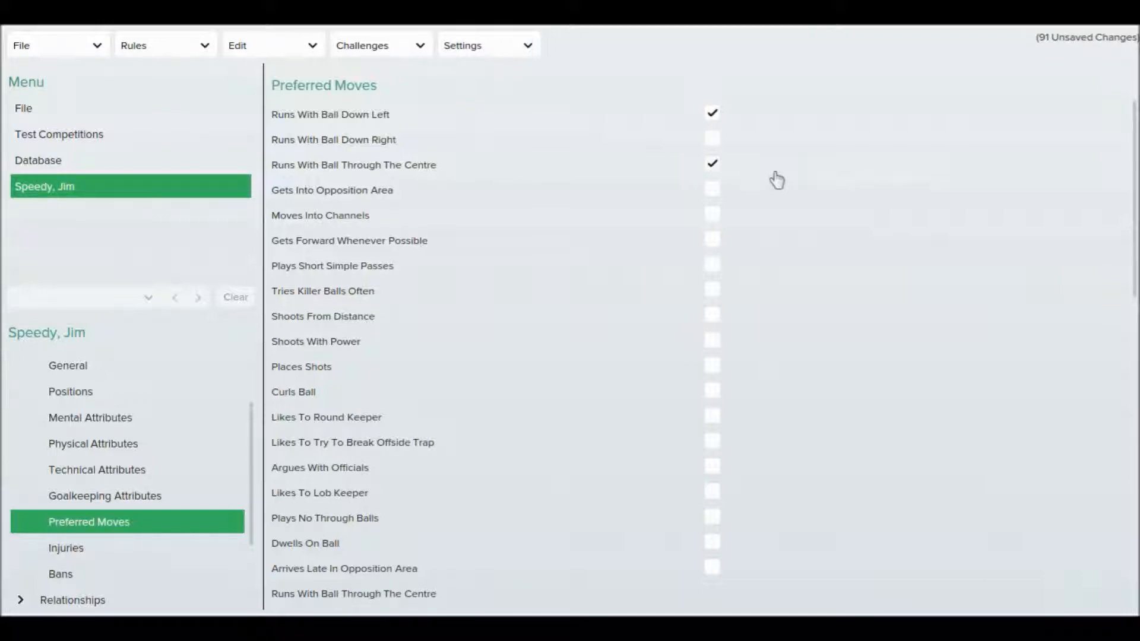
pyautogui.click(713, 190)
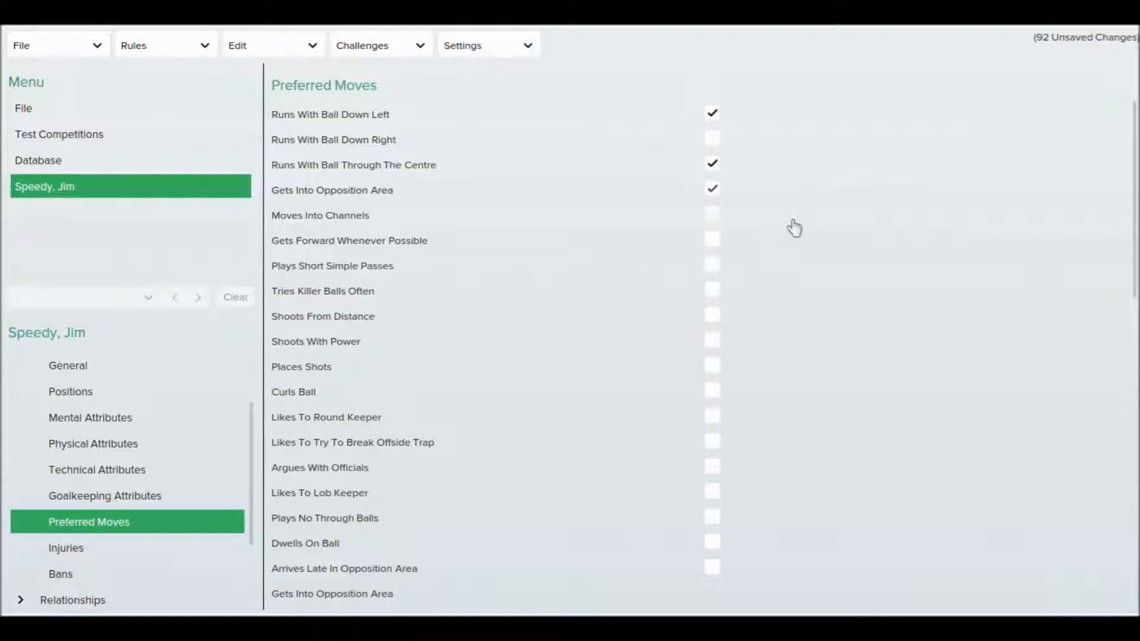
# Step: Enable the preferred moves Moves Into Channels, Gets Forward Whenever Possible, Shoots From Distance, Shoots With Power and Likes To Round Keeper
pyautogui.click(718, 221)
pyautogui.click(714, 239)
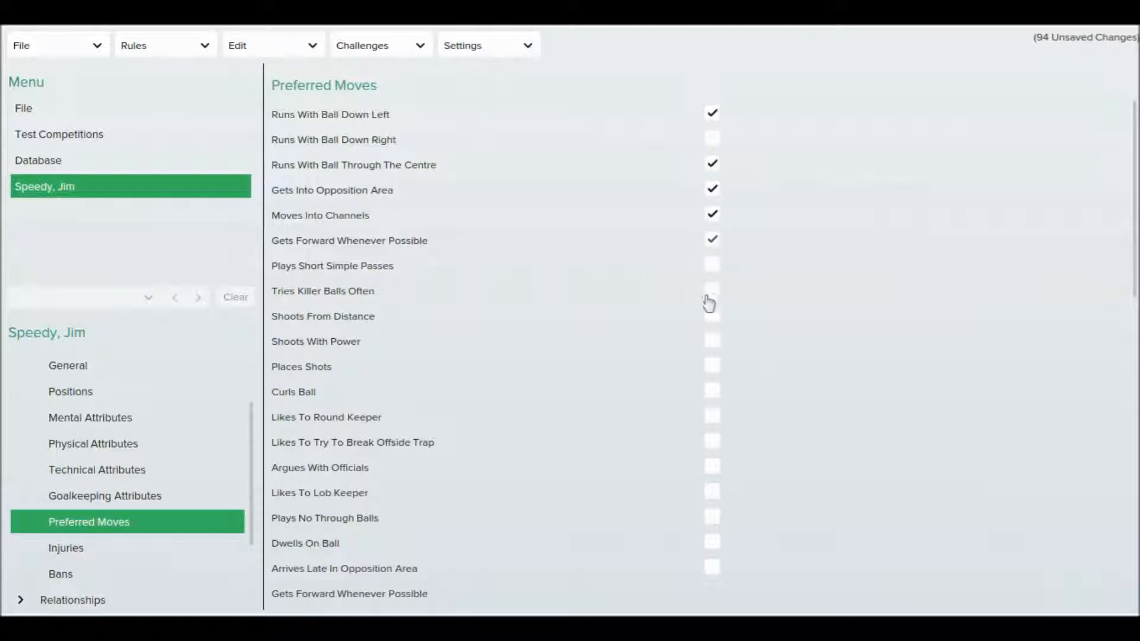
pyautogui.click(711, 315)
pyautogui.click(712, 340)
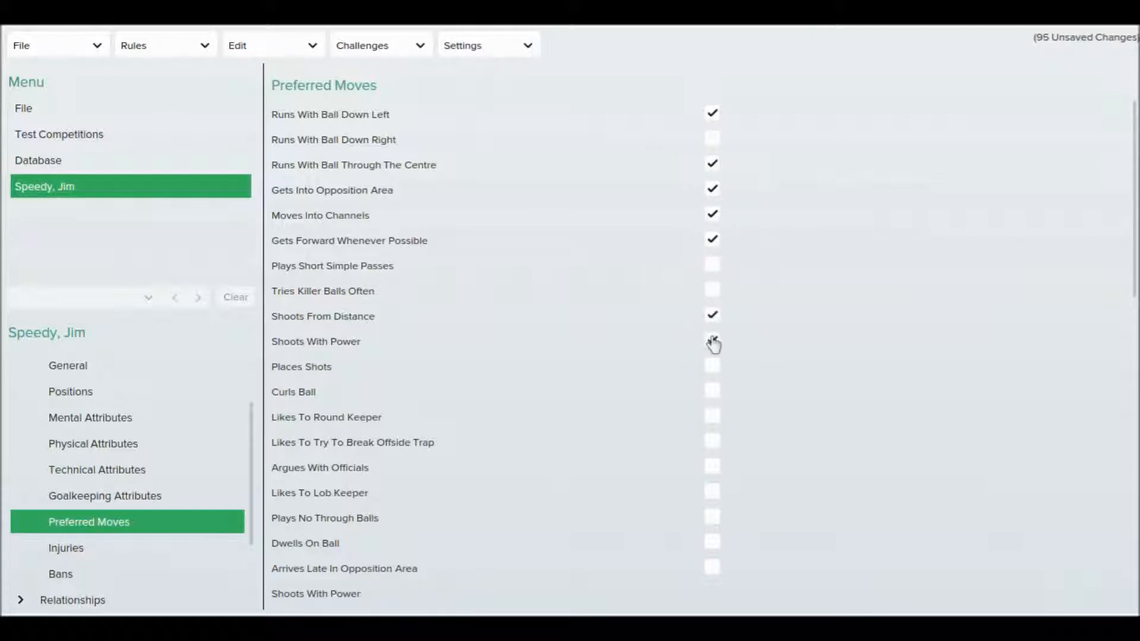
pyautogui.click(714, 415)
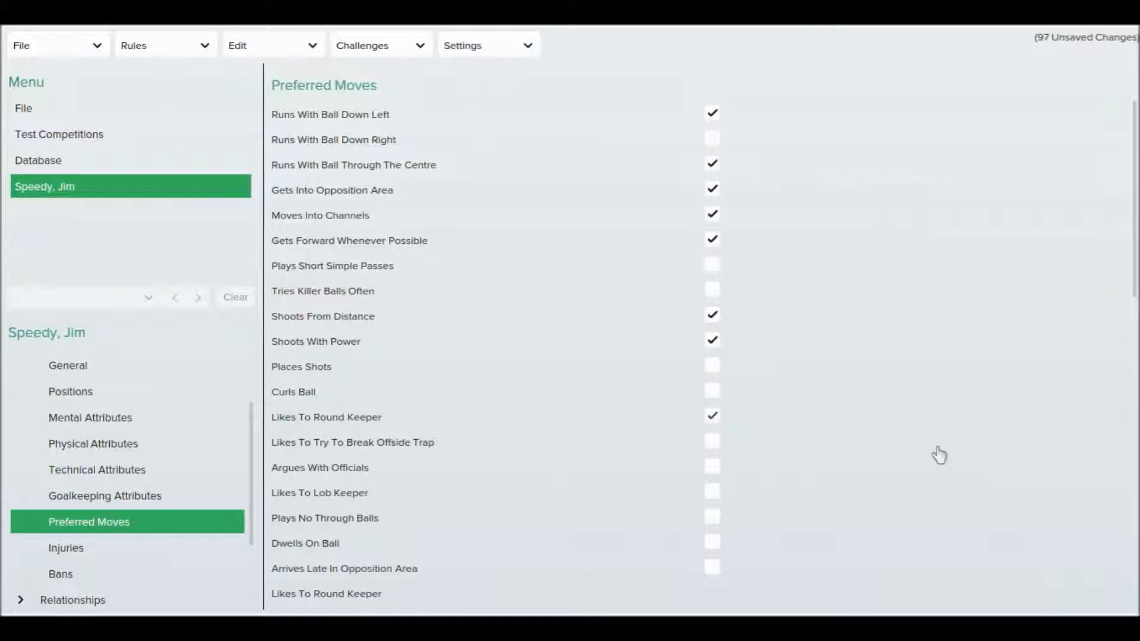
# Step: Enable the preferred moves Likes To Lob Keeper, Does Not Dive Into Tackles and Runs With Ball Often
pyautogui.moveTo(1136, 268); pyautogui.dragTo(1135, 324)
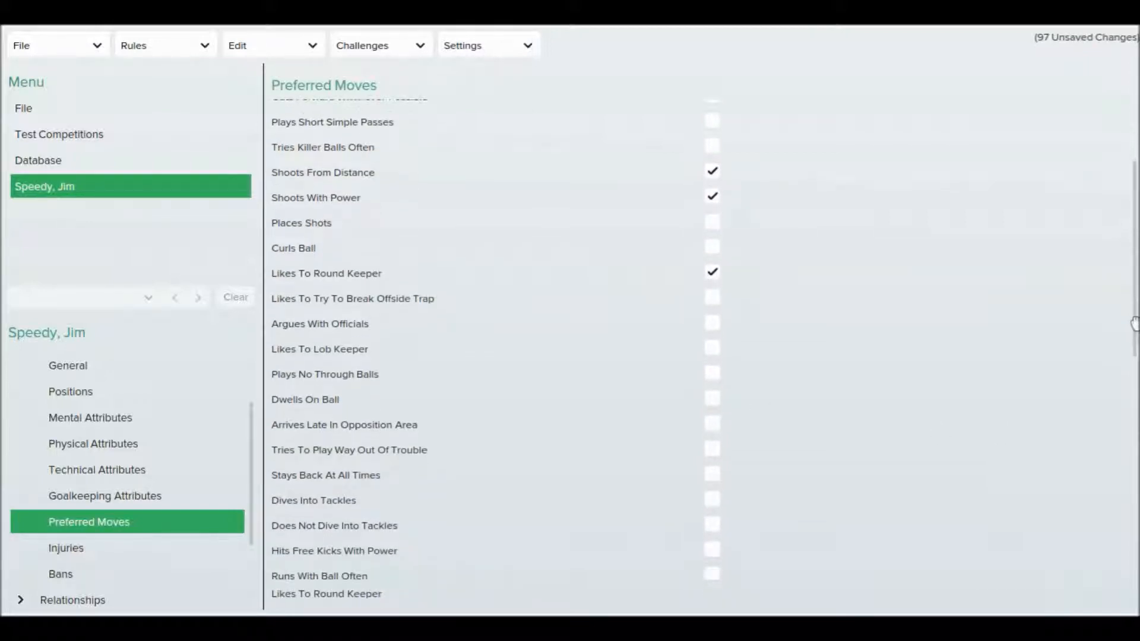
pyautogui.click(710, 349)
pyautogui.click(712, 527)
pyautogui.click(712, 527)
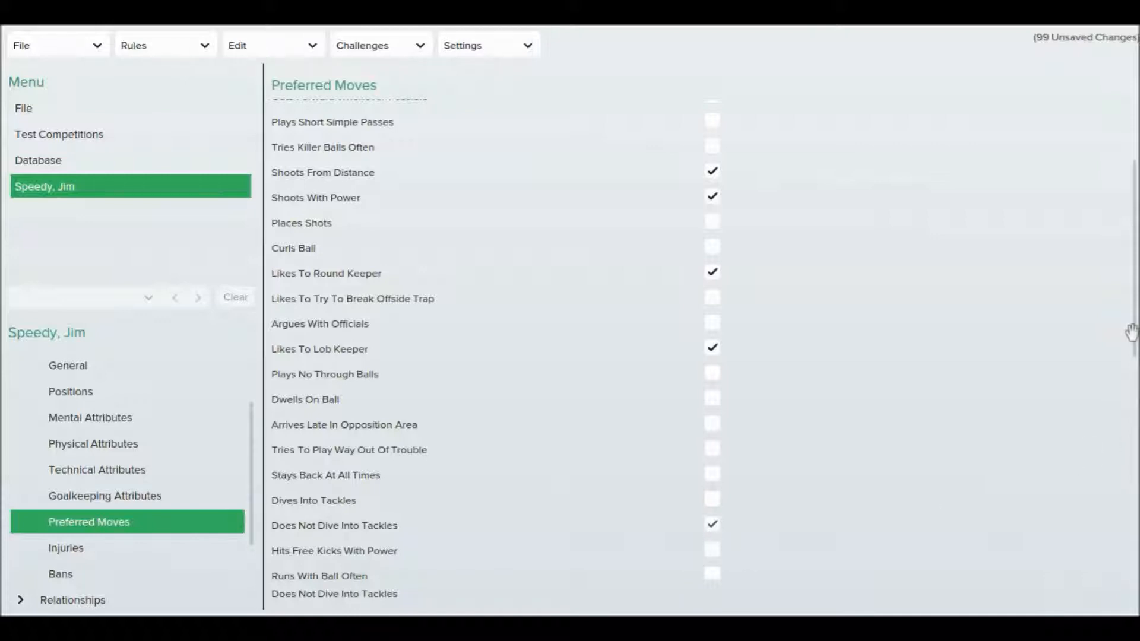
pyautogui.moveTo(1131, 333); pyautogui.dragTo(1133, 414)
pyautogui.click(714, 385)
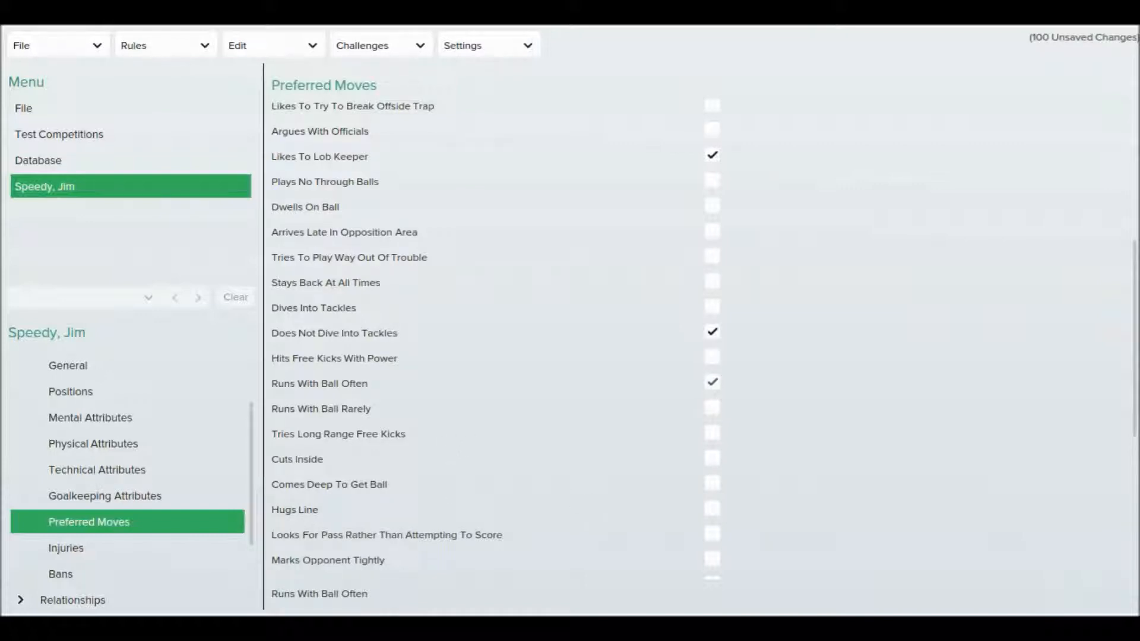
# Step: Enable the preferred moves Cuts Inside, Looks For Pass Rather Than Attempting To Score and Plays One-Twos
pyautogui.click(713, 463)
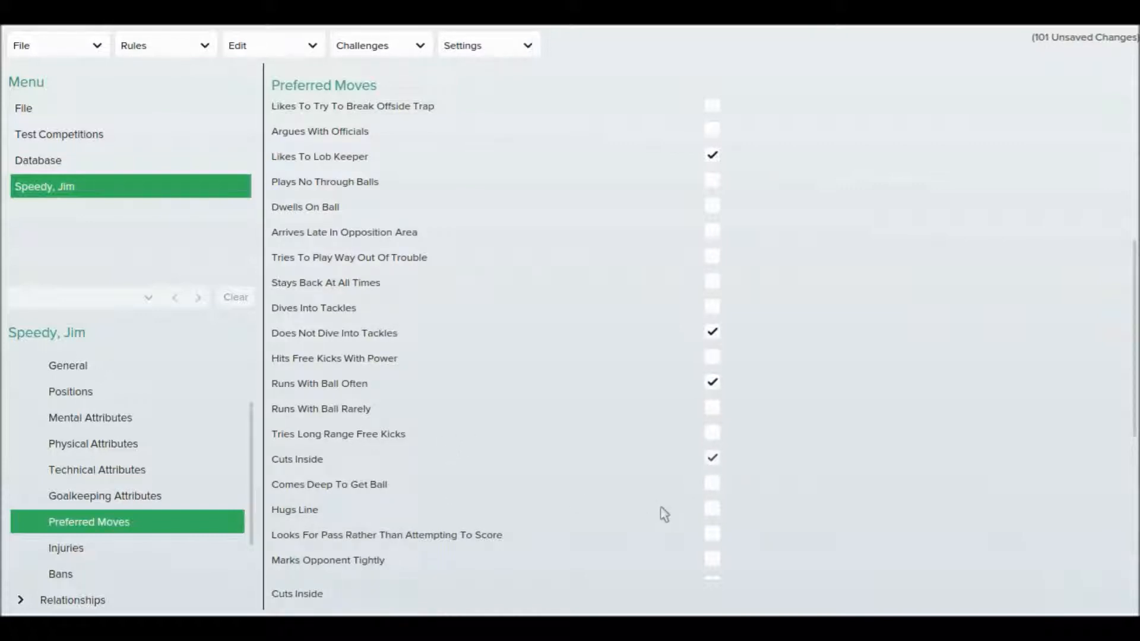
pyautogui.click(713, 538)
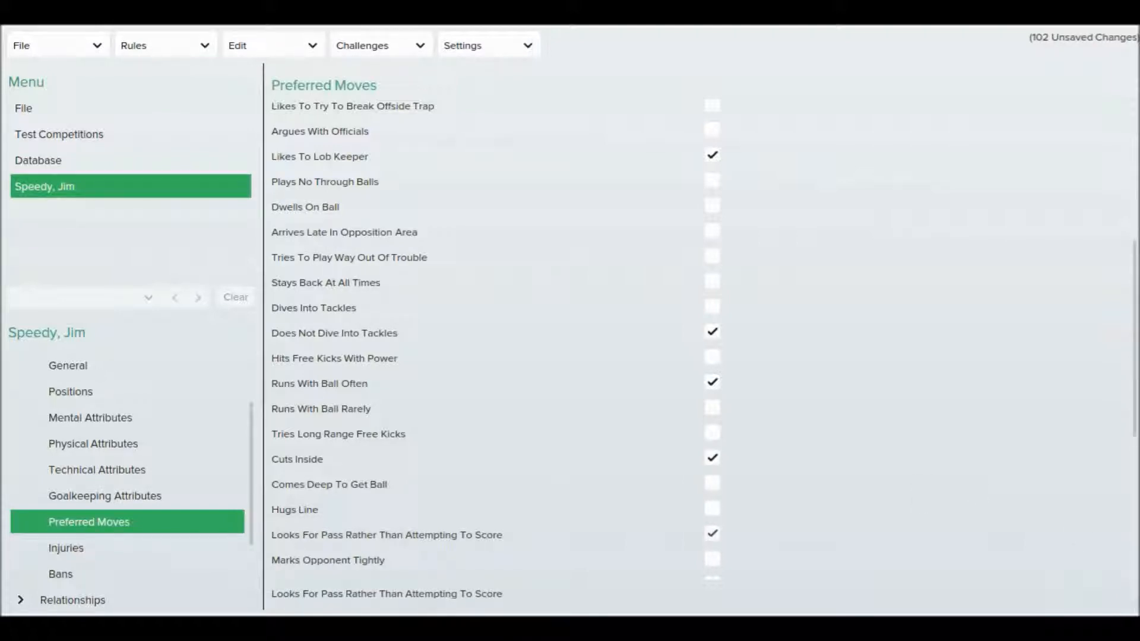
pyautogui.scroll(-3, 1135, 421)
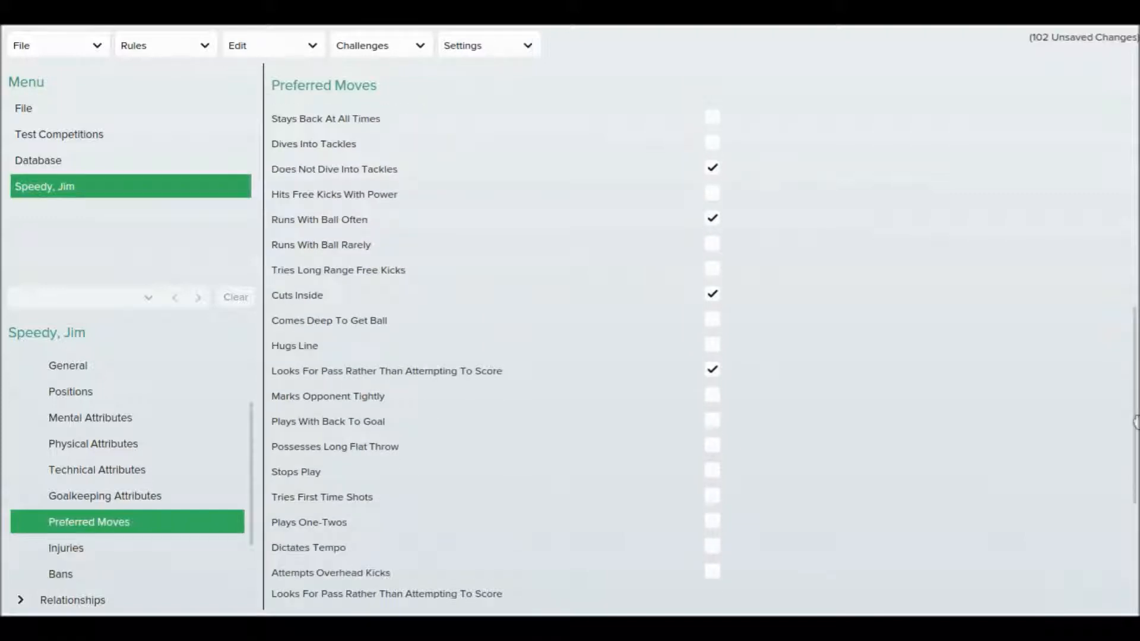
pyautogui.scroll(-1, 1136, 422)
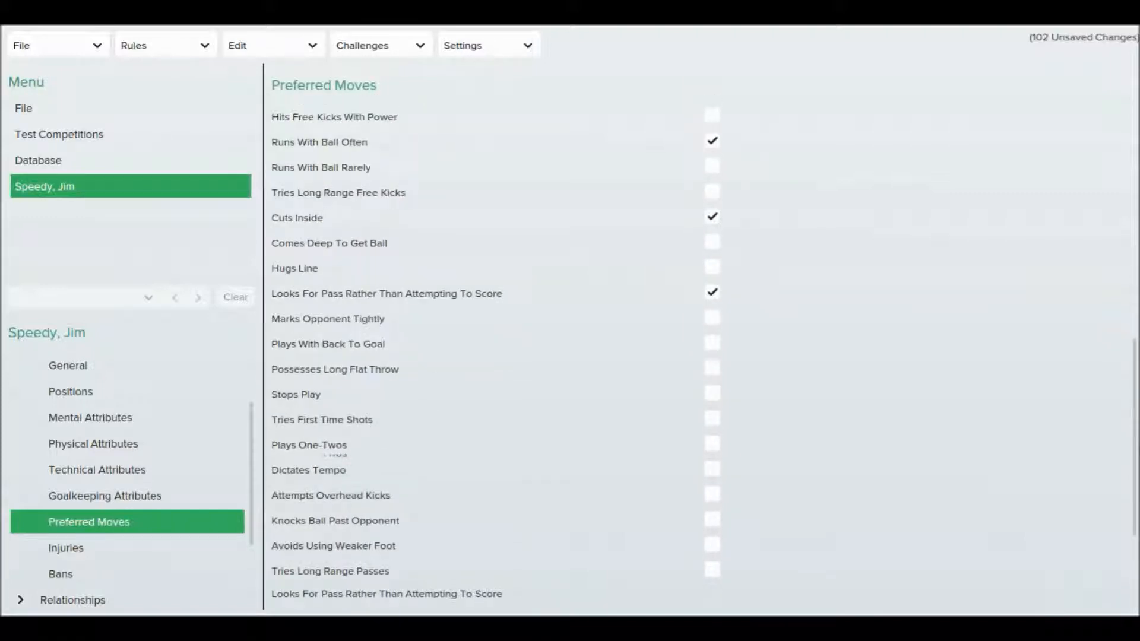
pyautogui.click(711, 449)
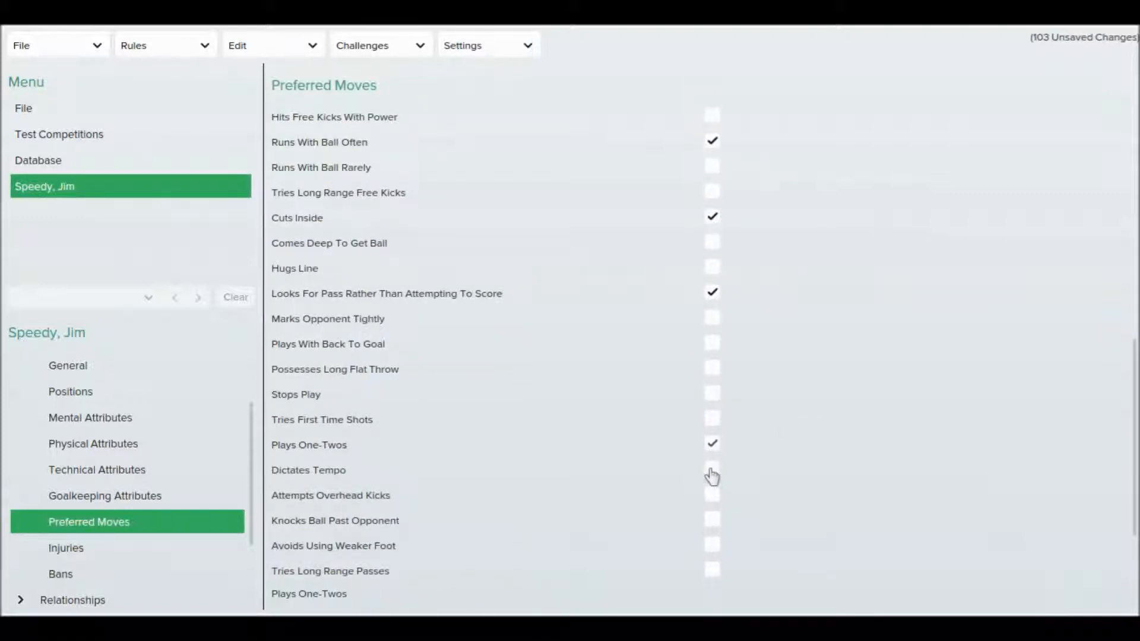
# Step: Enable the preferred moves Dictates Tempo, Attempts Overhead Kicks, Knocks Ball Past Opponent and Penalty Box Player
pyautogui.click(712, 475)
pyautogui.click(714, 499)
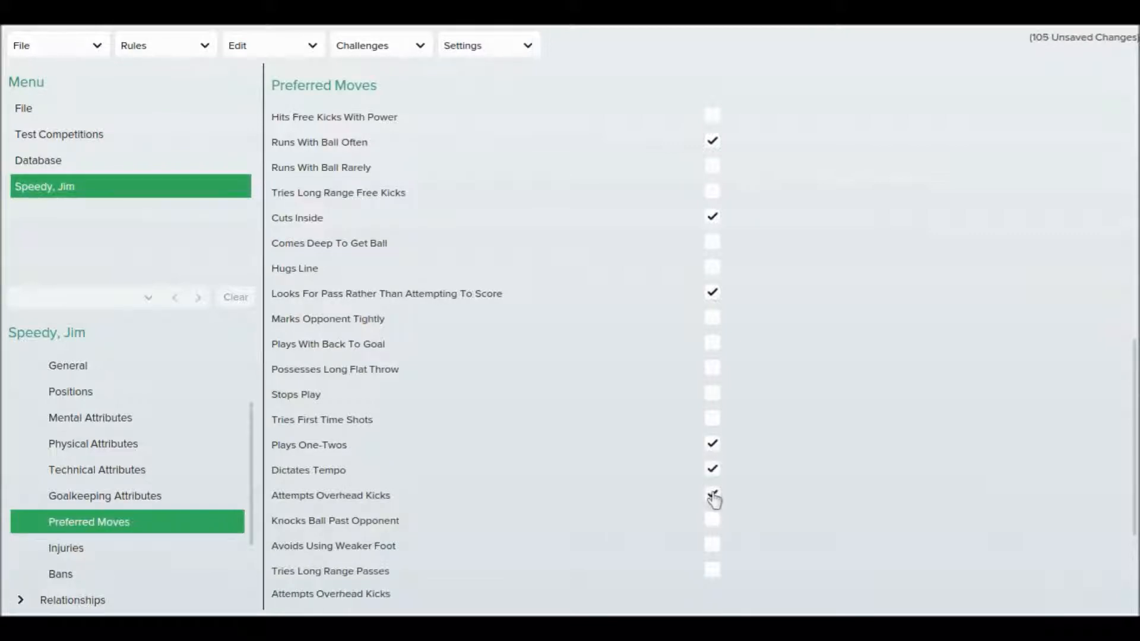
pyautogui.click(712, 523)
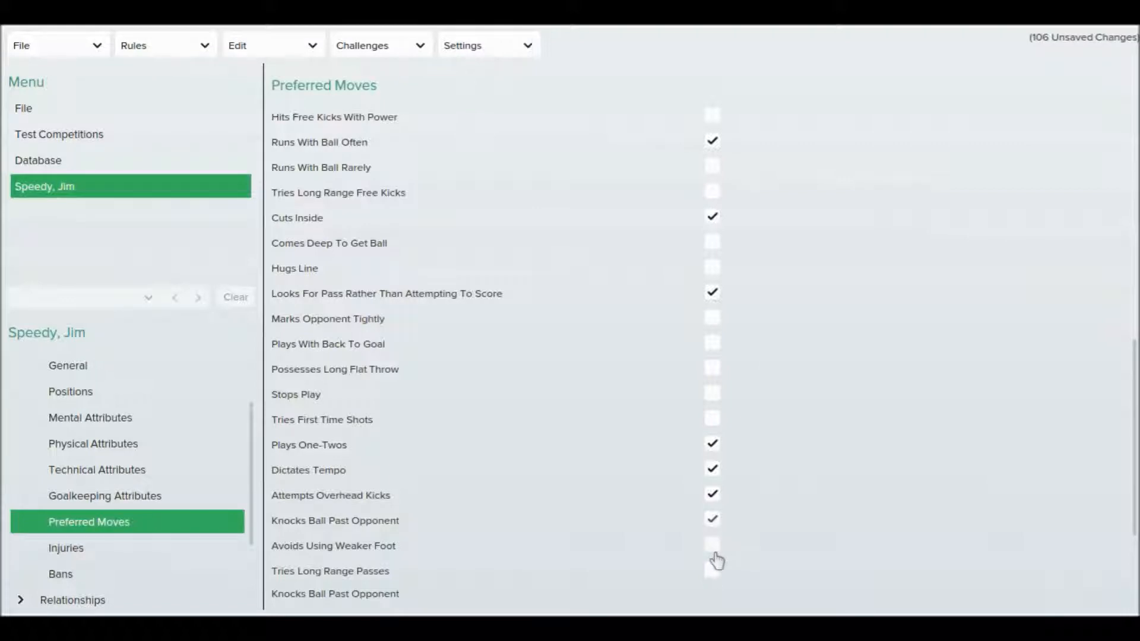
pyautogui.moveTo(1132, 459); pyautogui.dragTo(1132, 503)
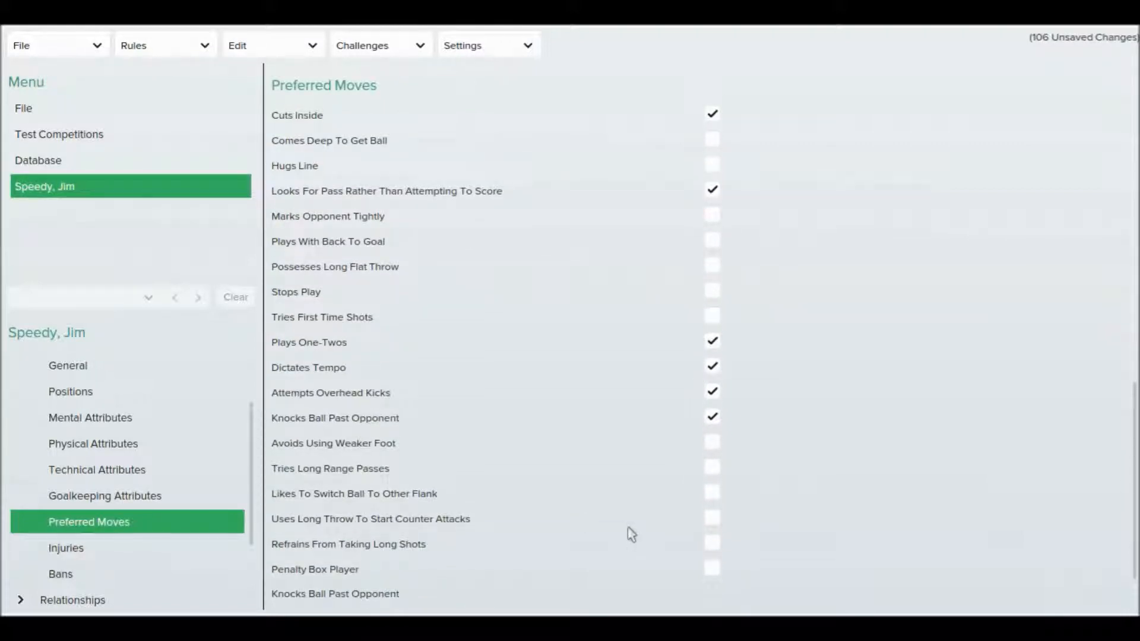
pyautogui.click(713, 575)
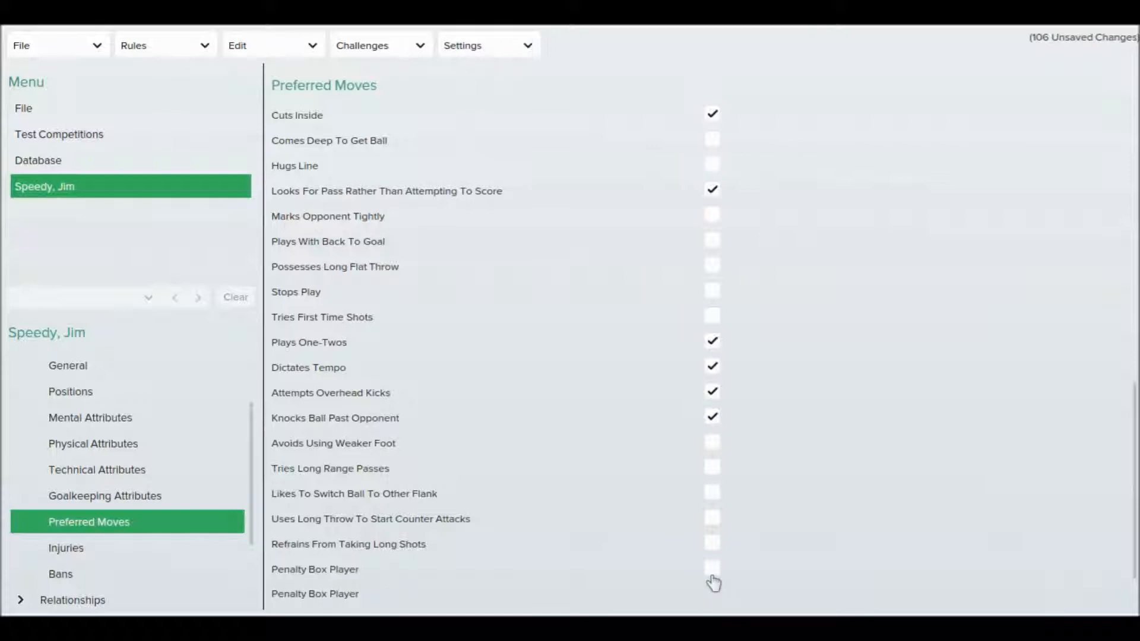
# Step: Review the player's injuries, bans, favourite people and disliked people
pyautogui.click(167, 549)
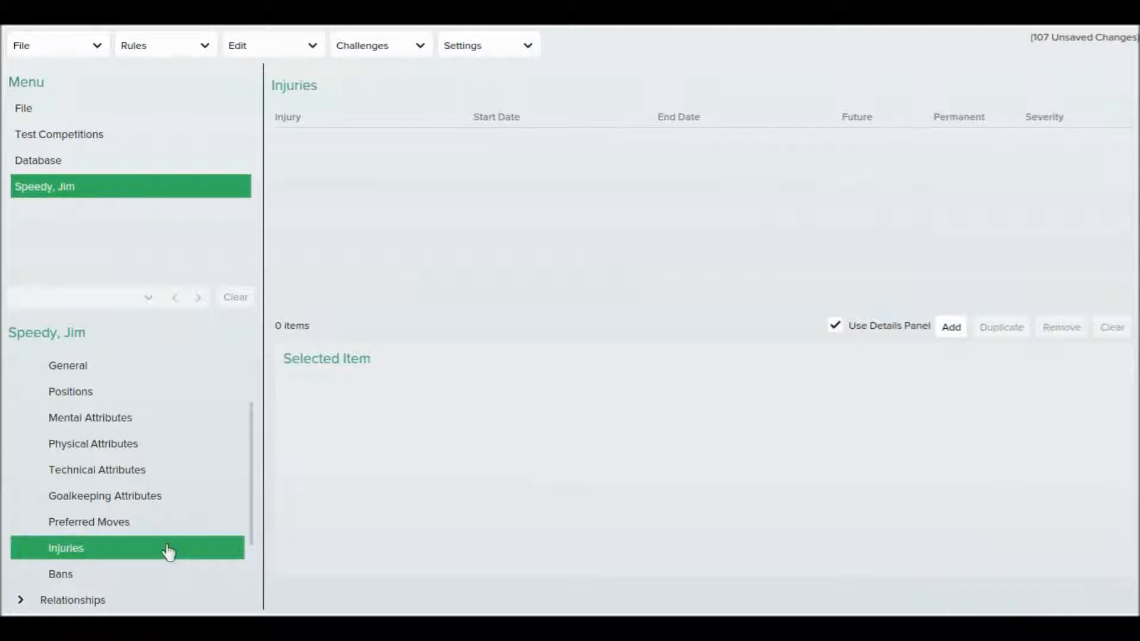
pyautogui.moveTo(250, 466); pyautogui.dragTo(250, 578)
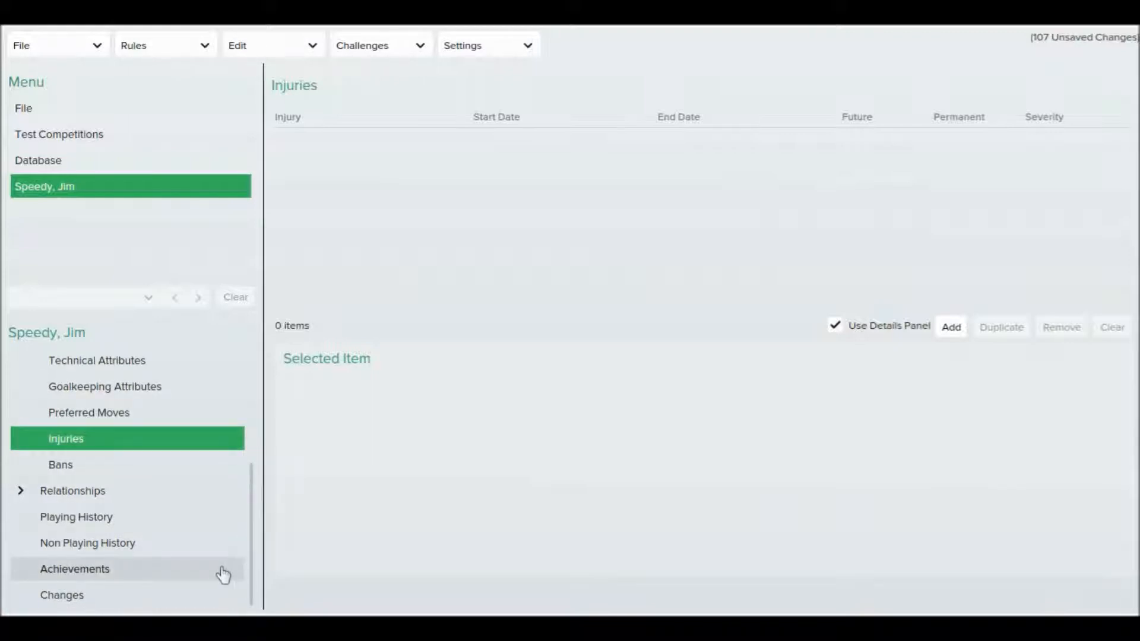
pyautogui.click(100, 475)
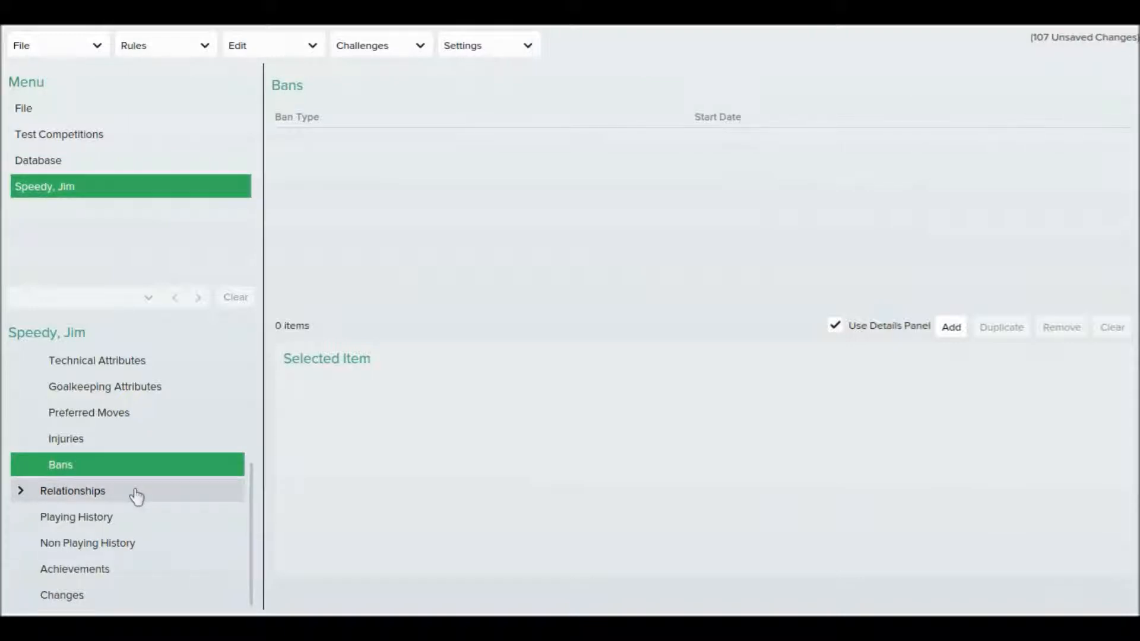
pyautogui.click(137, 496)
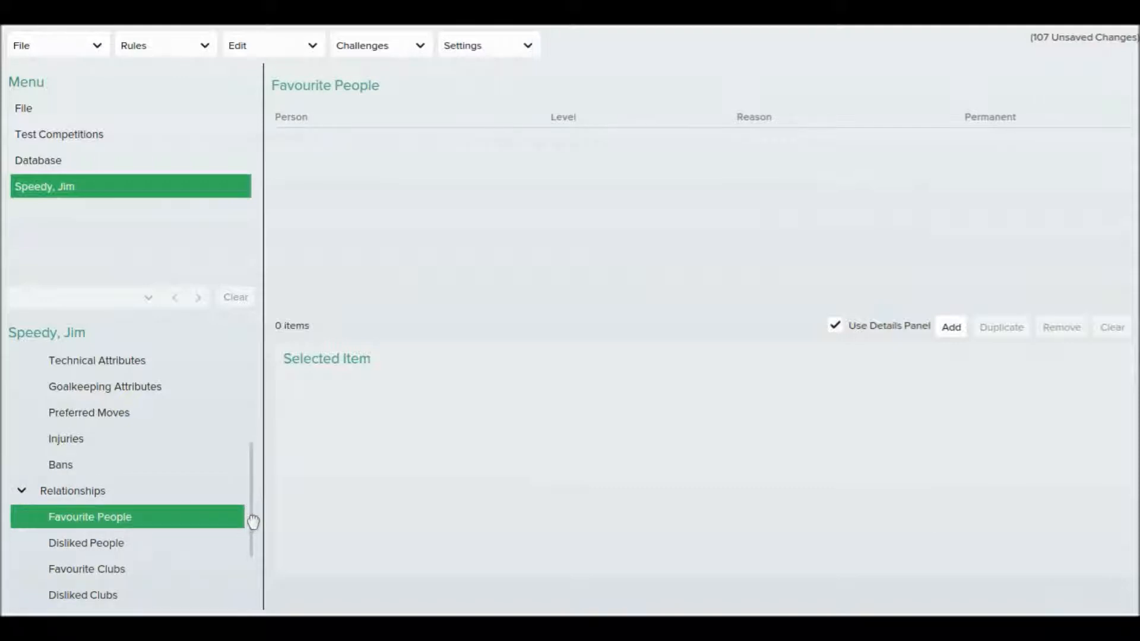
pyautogui.moveTo(253, 522); pyautogui.dragTo(254, 555)
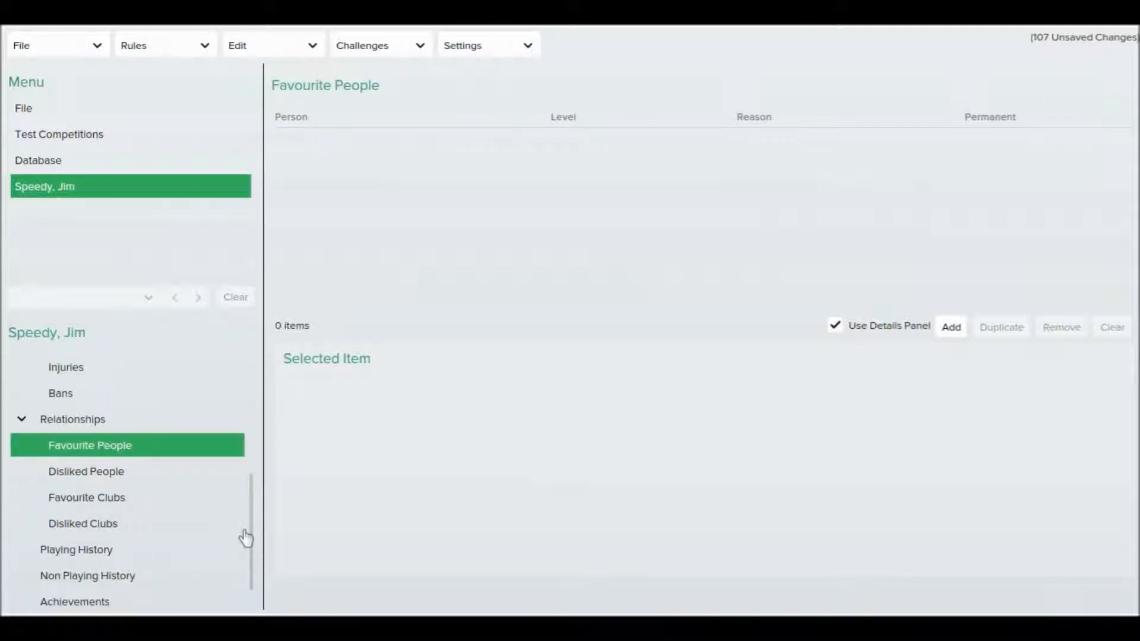
pyautogui.click(204, 478)
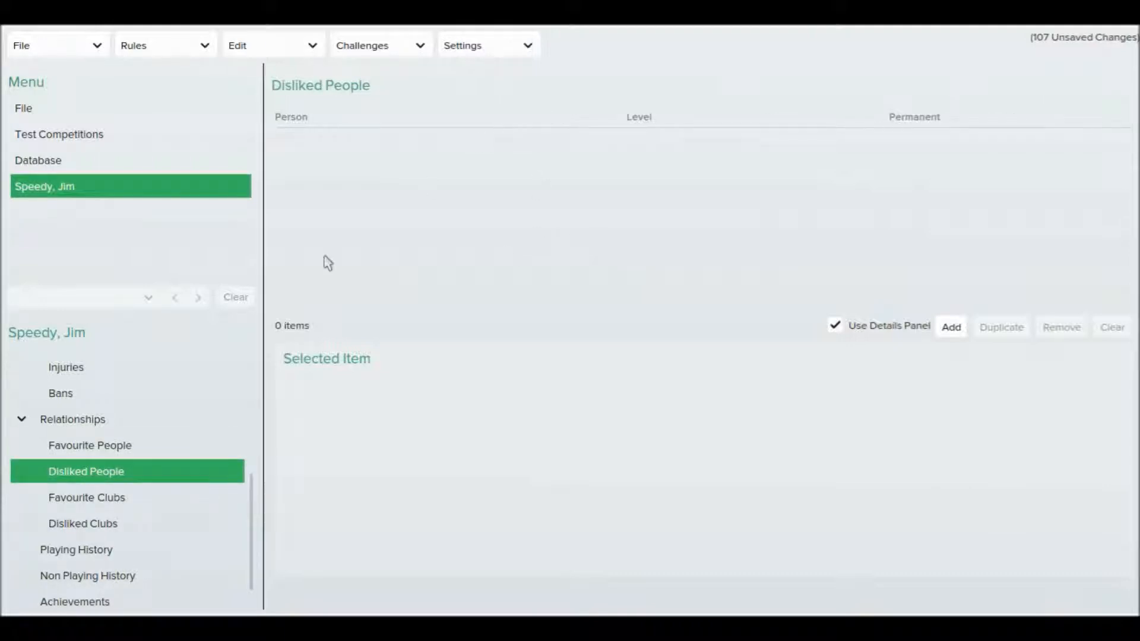
# Step: Add an entry to the player's favourite clubs and search the club records for Wolves
pyautogui.click(199, 517)
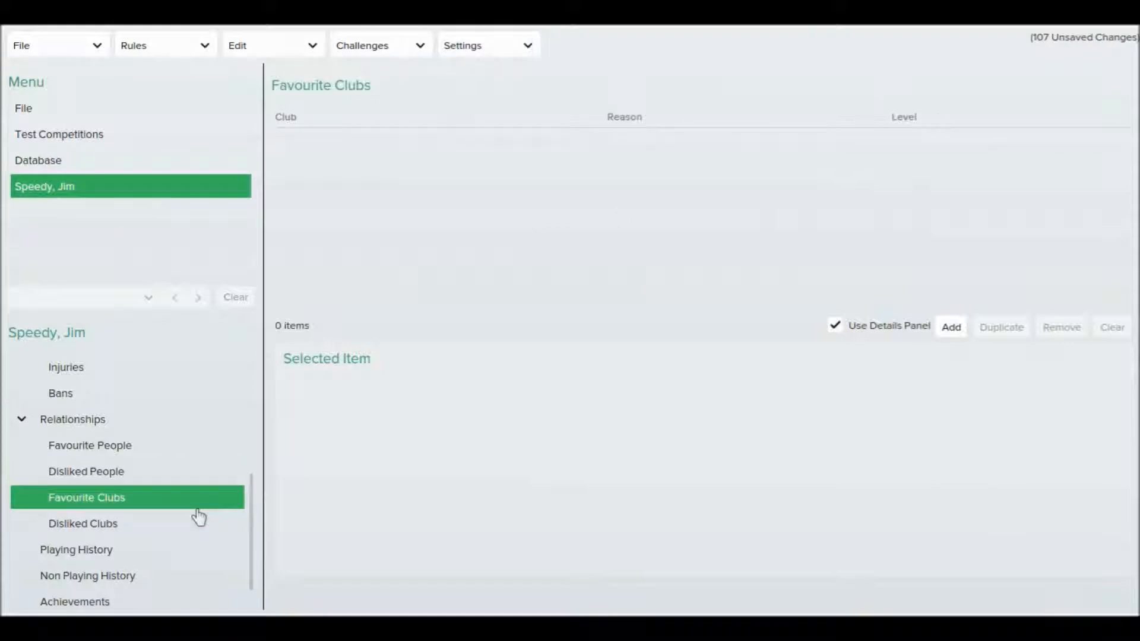
pyautogui.click(953, 327)
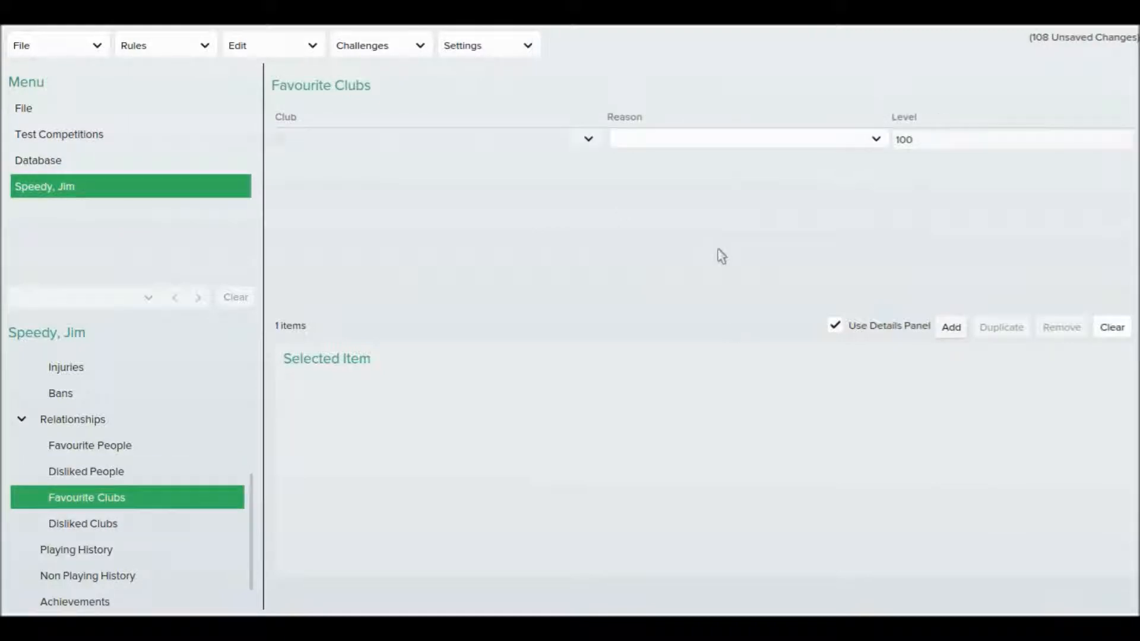
pyautogui.click(588, 131)
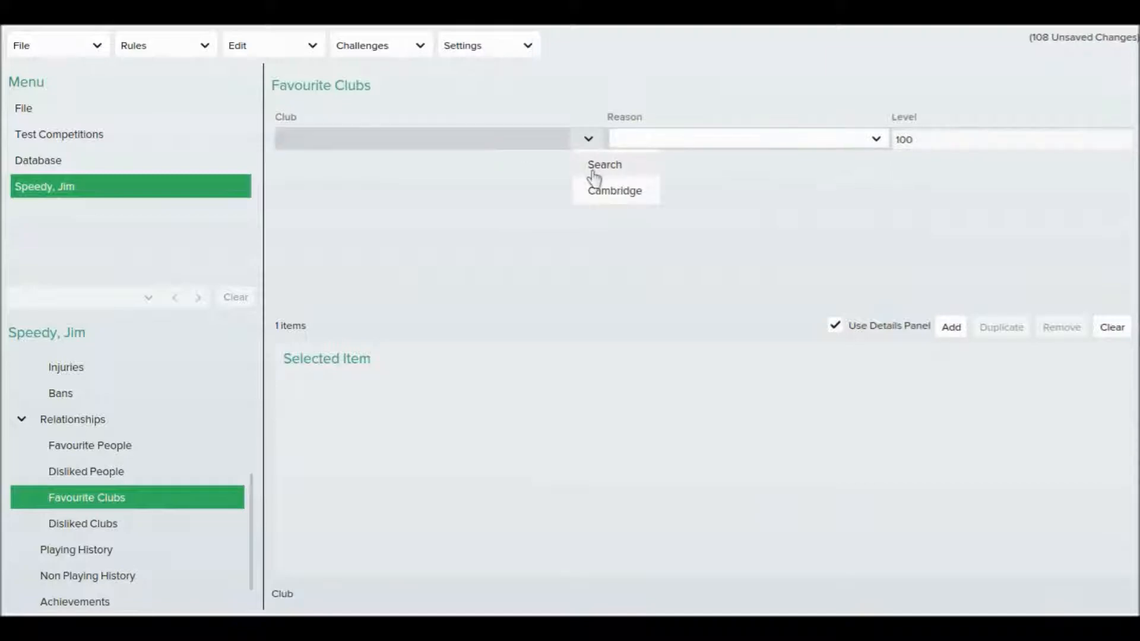
pyautogui.click(592, 170)
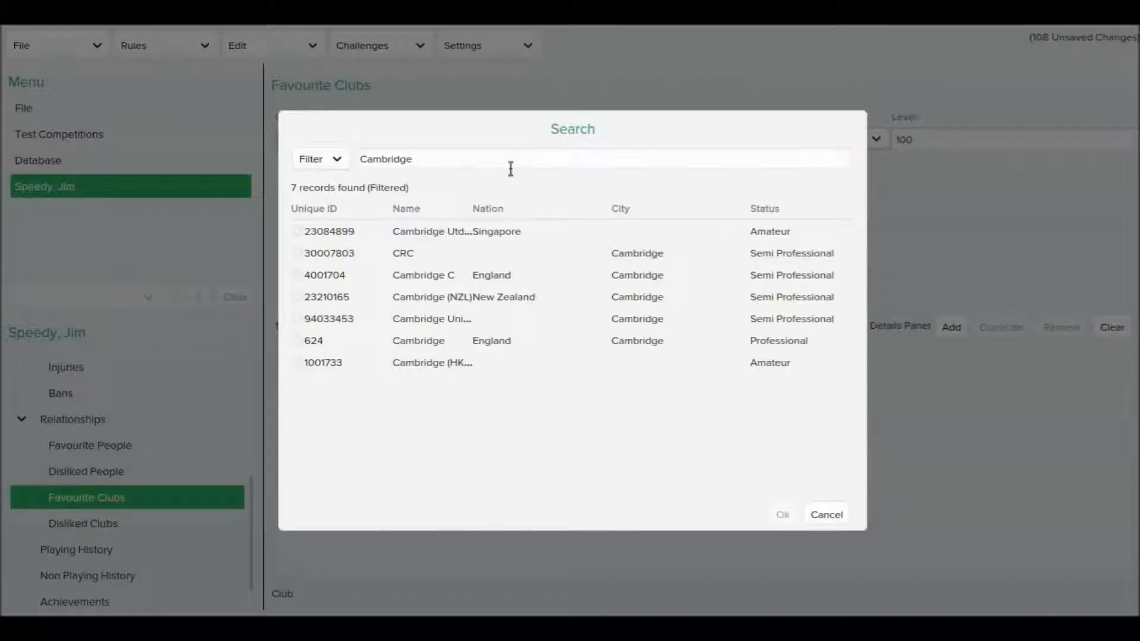
pyautogui.press('BackSpace')
pyautogui.press('BackSpace')
pyautogui.press('BackSpace')
pyautogui.press('BackSpace')
pyautogui.press('BackSpace')
pyautogui.press('BackSpace')
pyautogui.press('BackSpace')
pyautogui.press('BackSpace')
pyautogui.press('BackSpace')
pyautogui.write('Wolves')
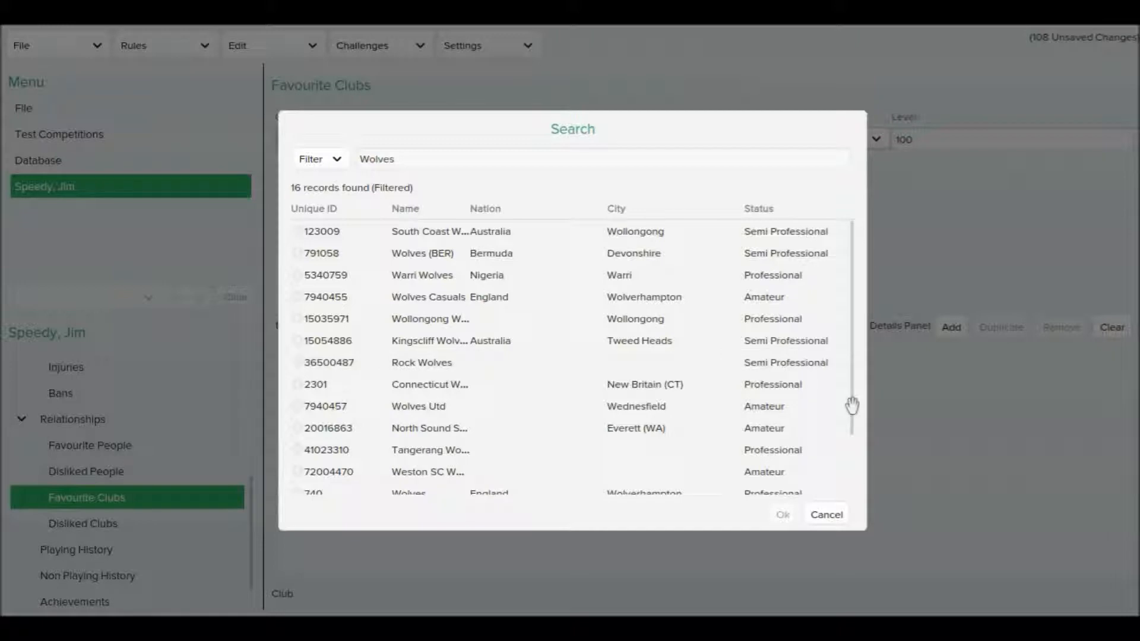
# Step: Assign the professional Wolves club from Wolverhampton, England, as the favourite club with Supporter as the reason
pyautogui.moveTo(852, 395); pyautogui.dragTo(855, 471)
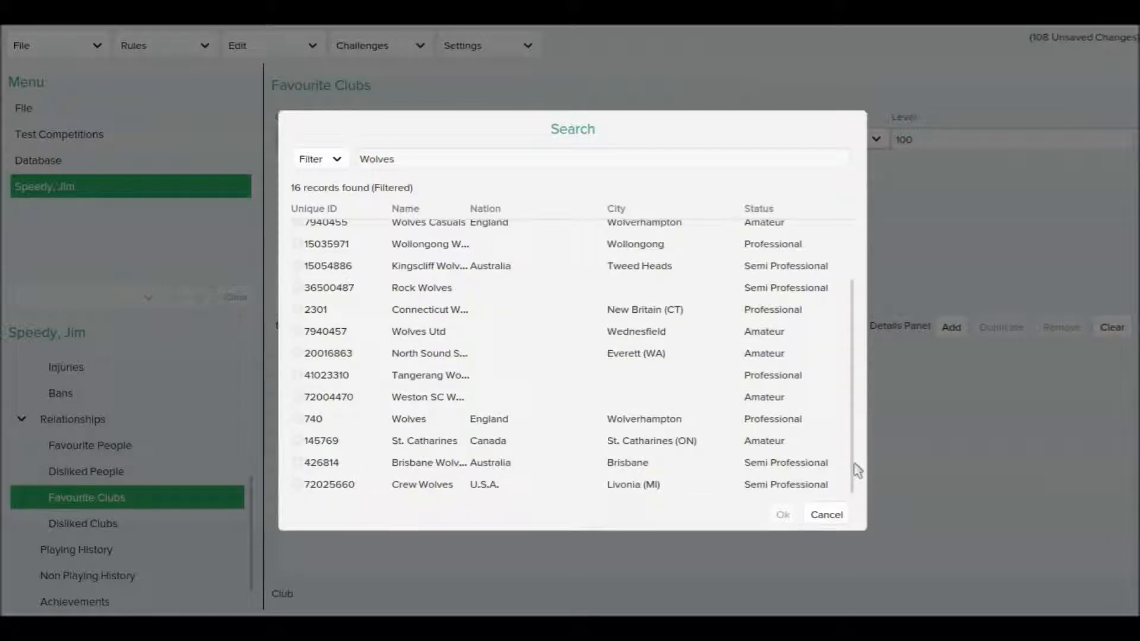
pyautogui.click(528, 419)
pyautogui.click(783, 517)
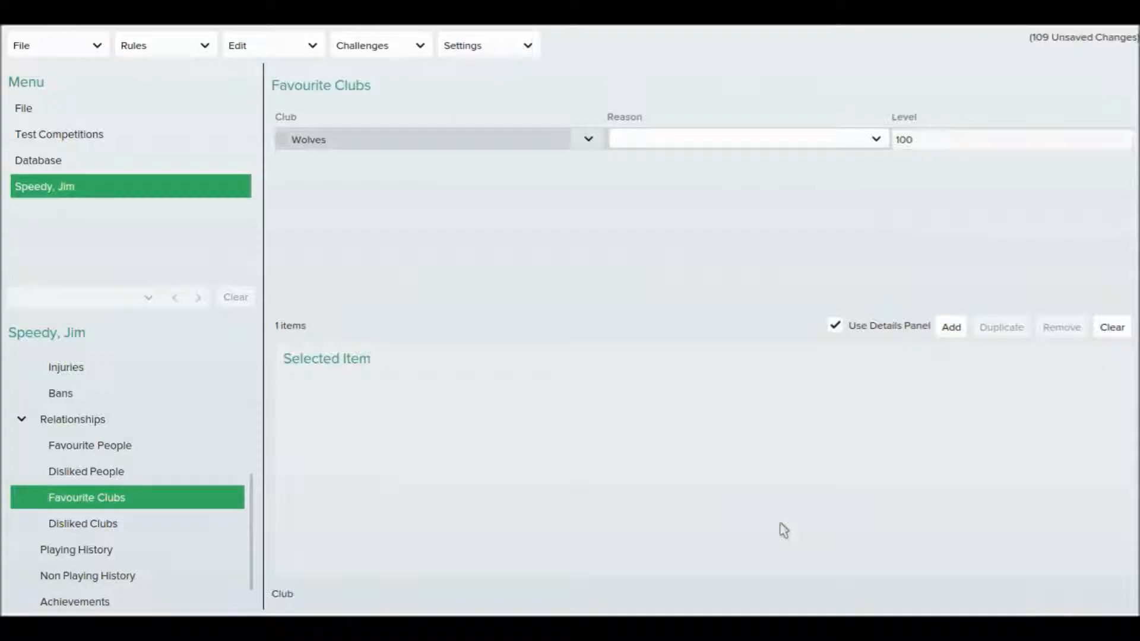
pyautogui.click(825, 142)
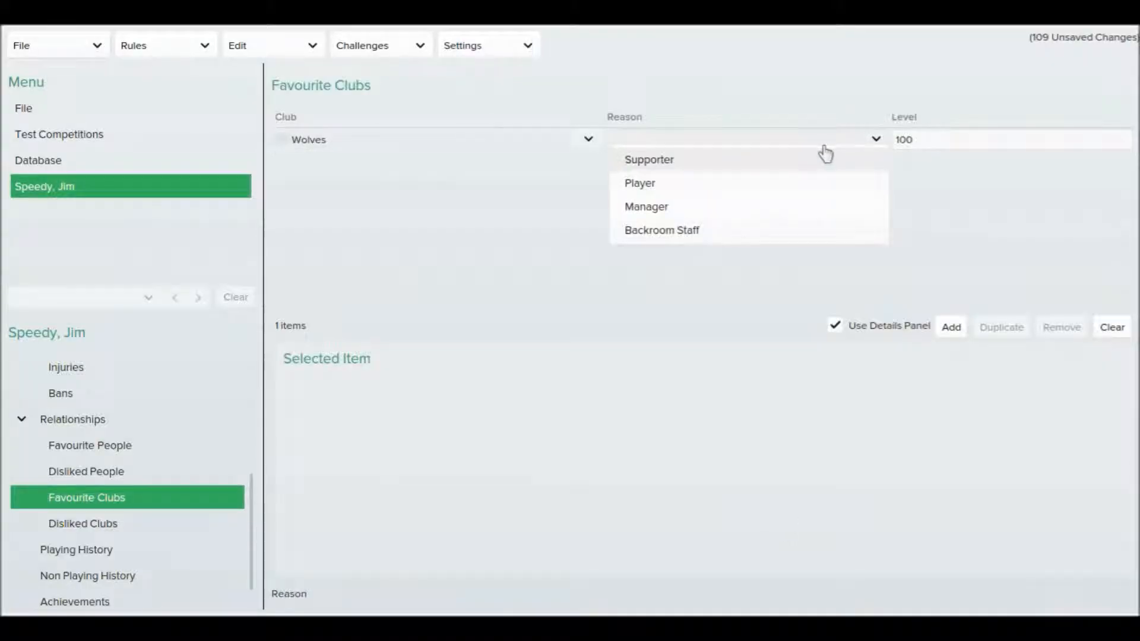
pyautogui.click(763, 159)
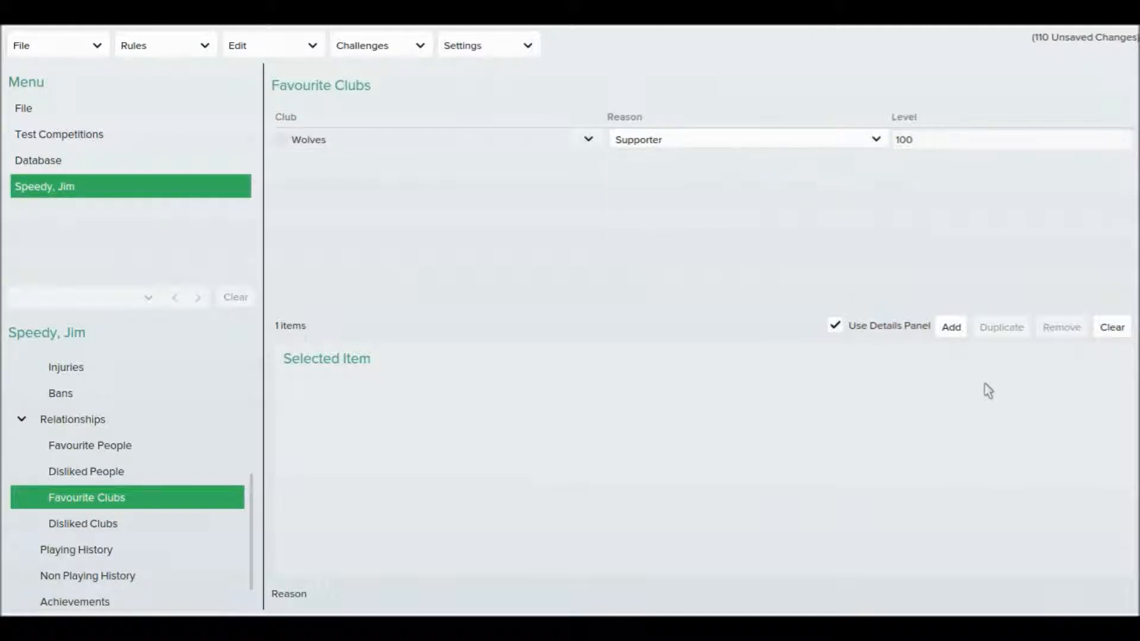
# Step: Add Cambridge as a second favourite club with Player as the reason
pyautogui.click(952, 334)
pyautogui.click(589, 160)
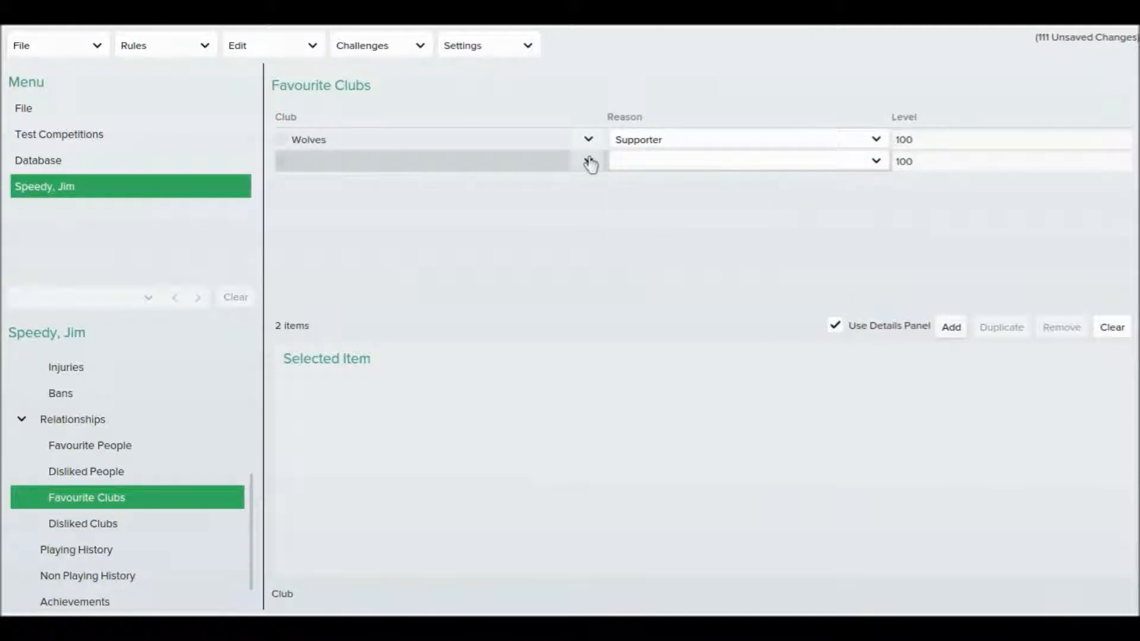
pyautogui.click(590, 161)
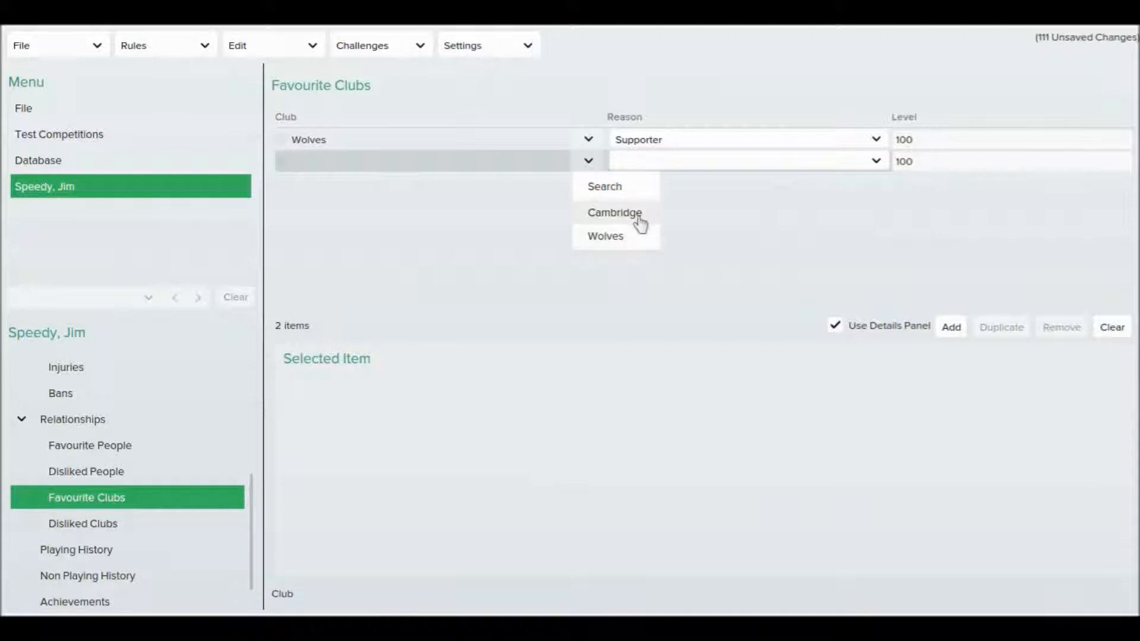
pyautogui.click(640, 220)
pyautogui.click(725, 169)
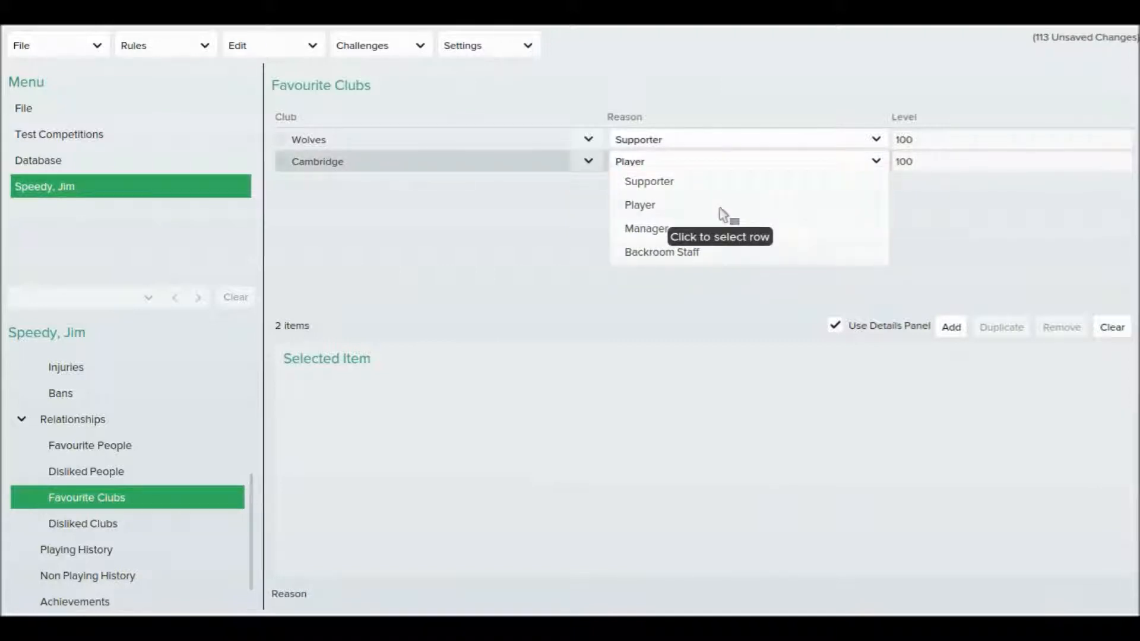
pyautogui.click(733, 212)
# Step: Set the favourite level for Cambridge to 80
pyautogui.click(915, 161)
pyautogui.press('BackSpace')
pyautogui.press('BackSpace')
pyautogui.press('BackSpace')
pyautogui.write('80')
pyautogui.click(754, 252)
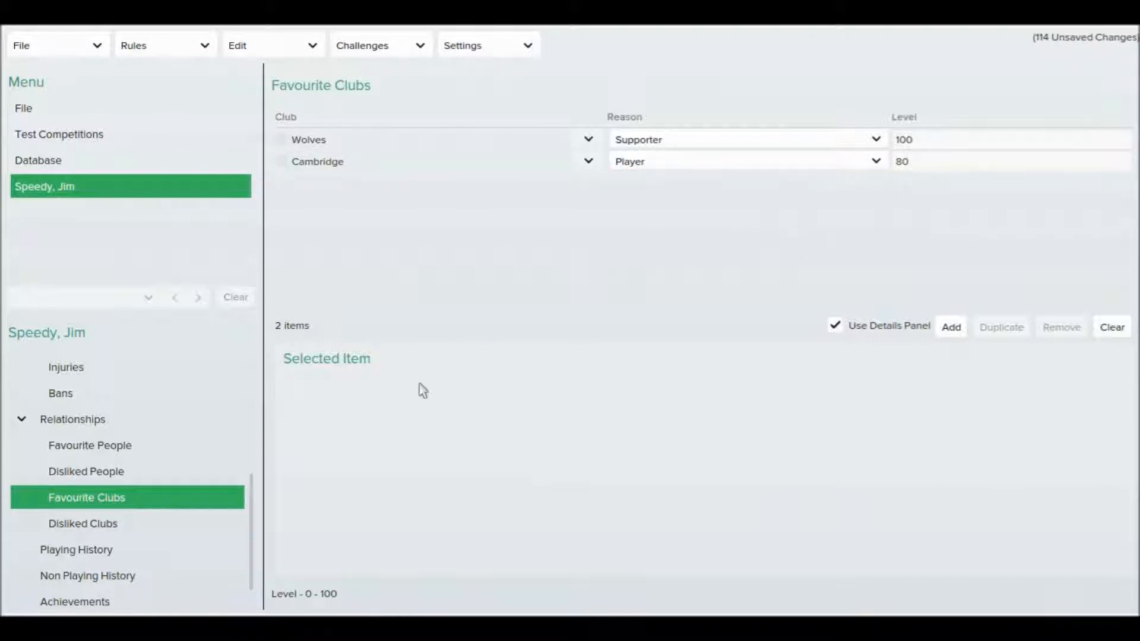
# Step: Review the player's disliked clubs, favourite people, playing history, non playing history and achievements
pyautogui.click(209, 531)
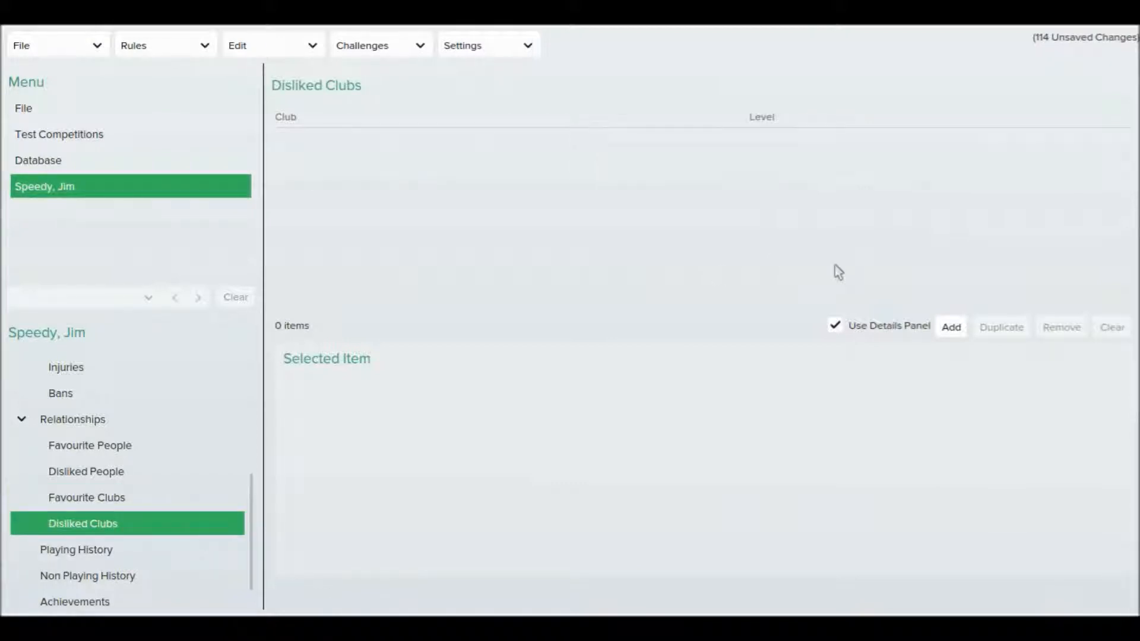
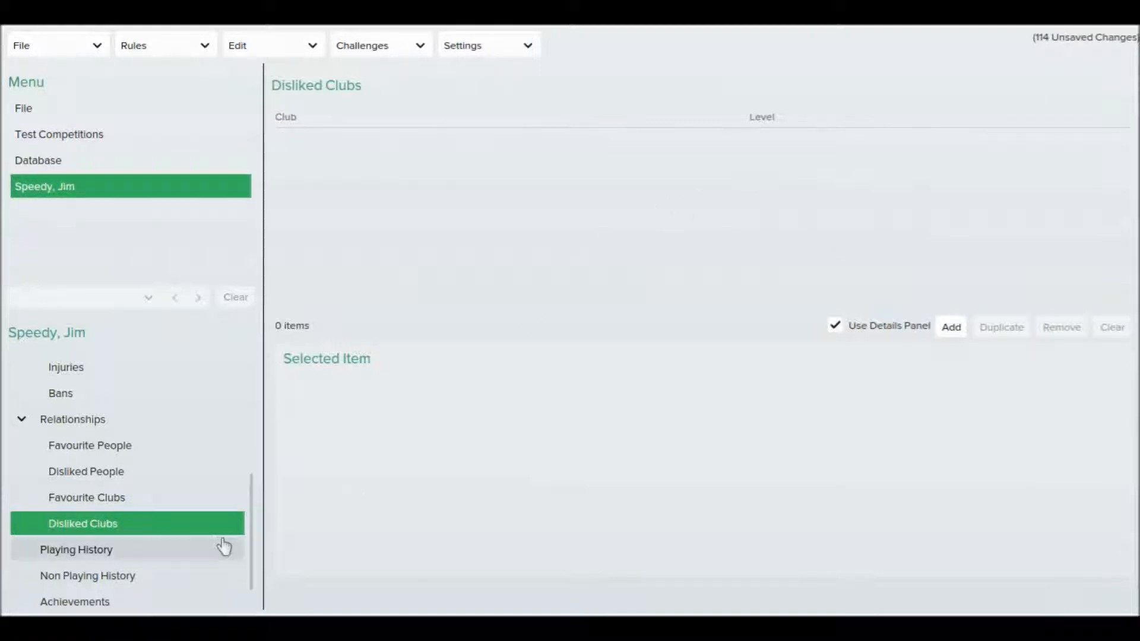
pyautogui.click(178, 446)
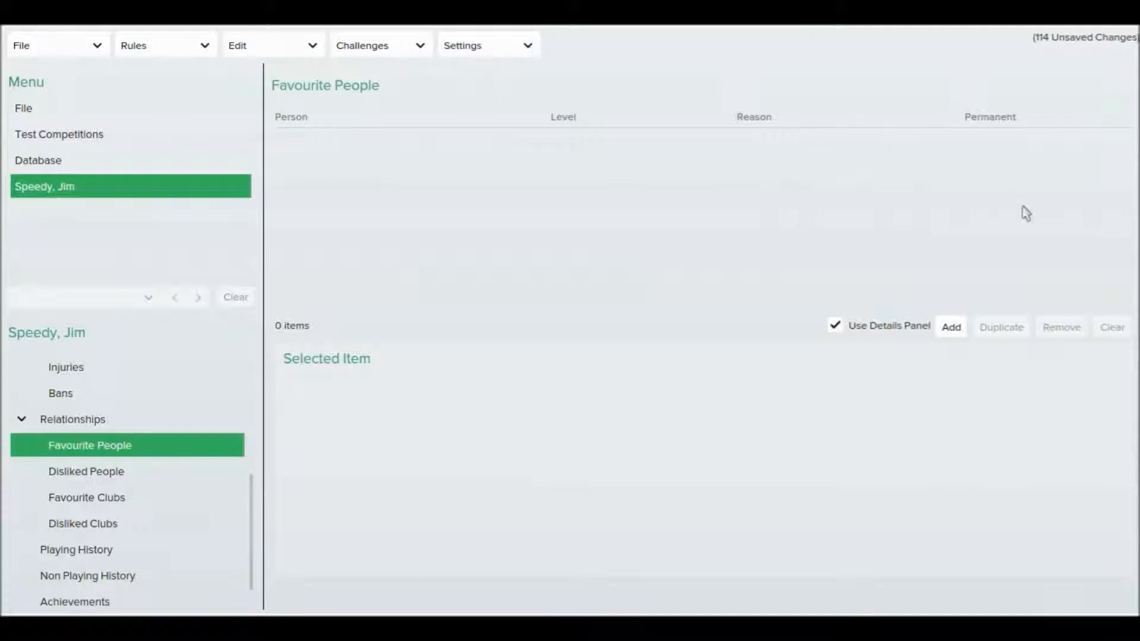
pyautogui.click(192, 554)
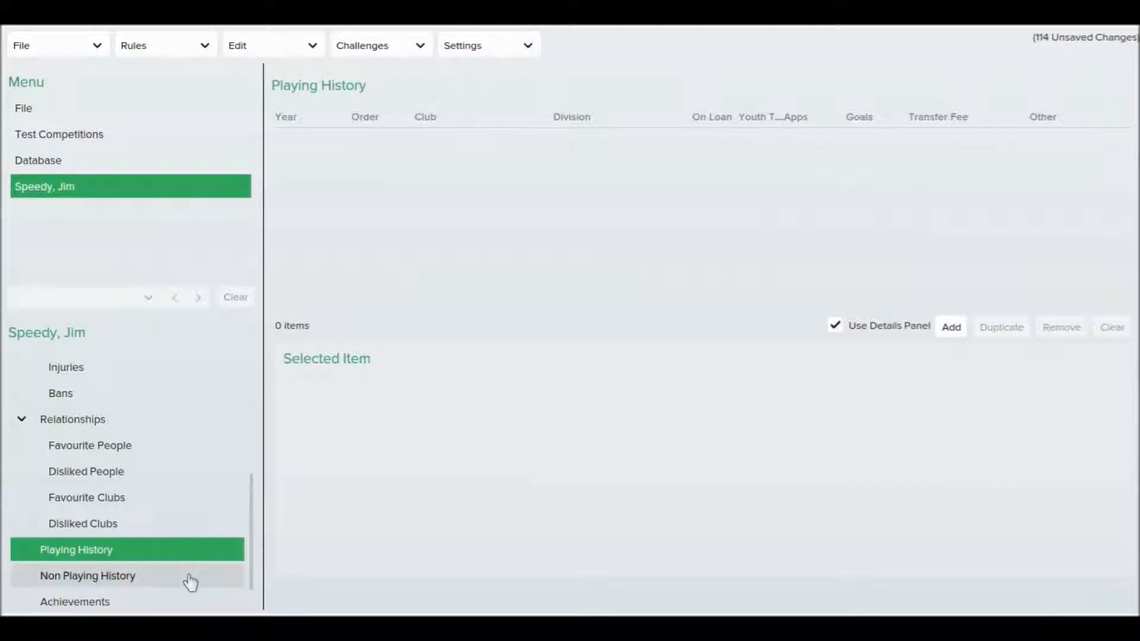
pyautogui.click(189, 579)
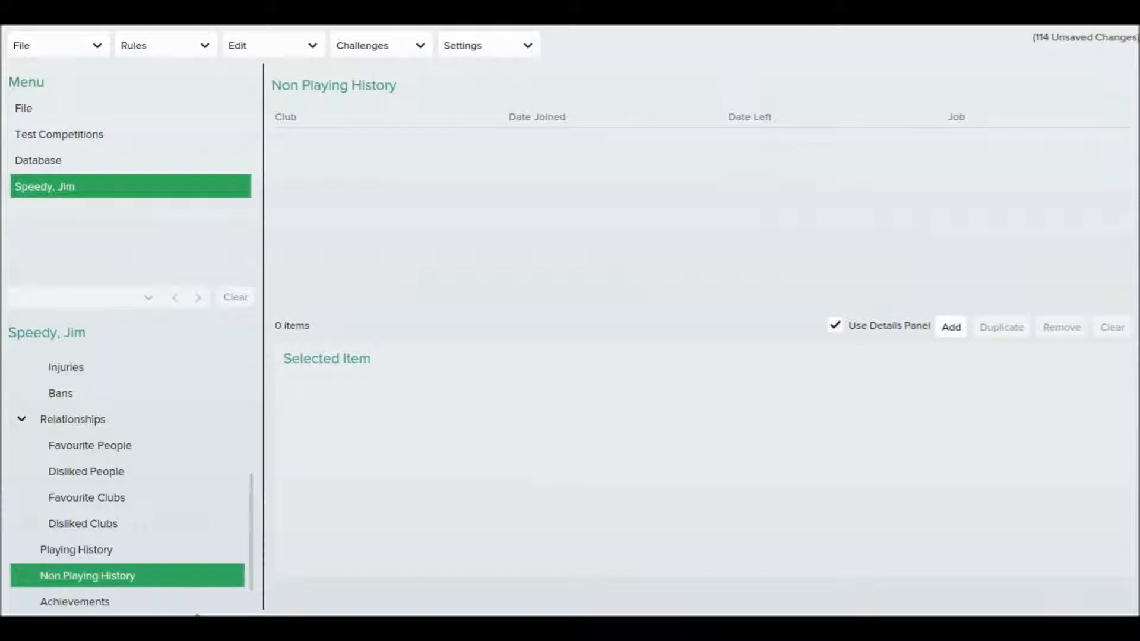
pyautogui.click(198, 607)
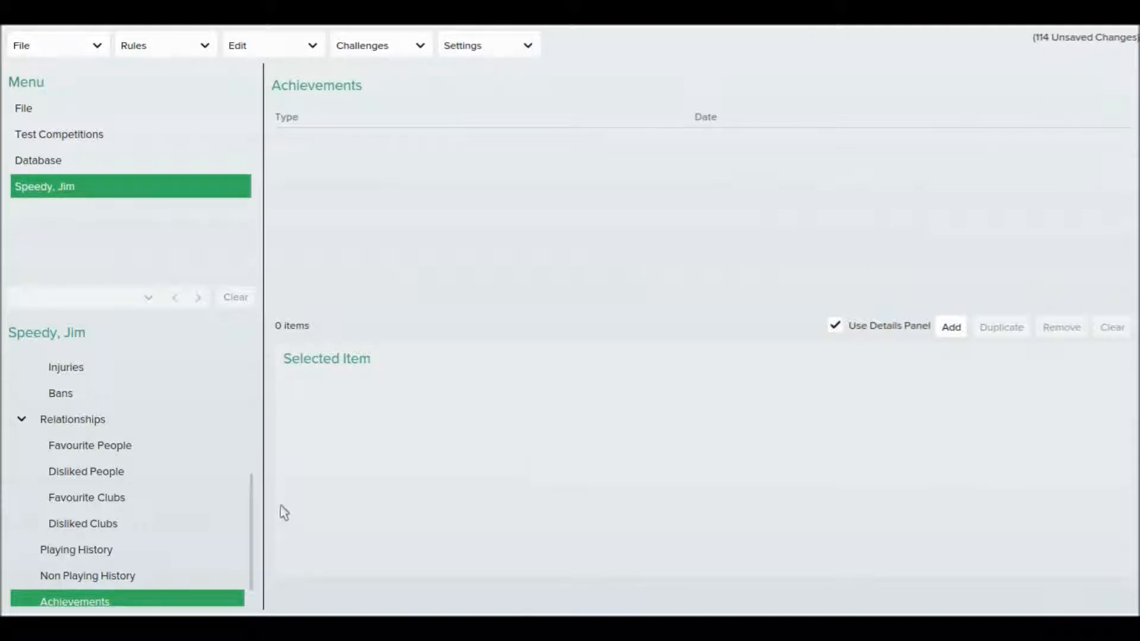
pyautogui.moveTo(250, 527); pyautogui.dragTo(249, 349)
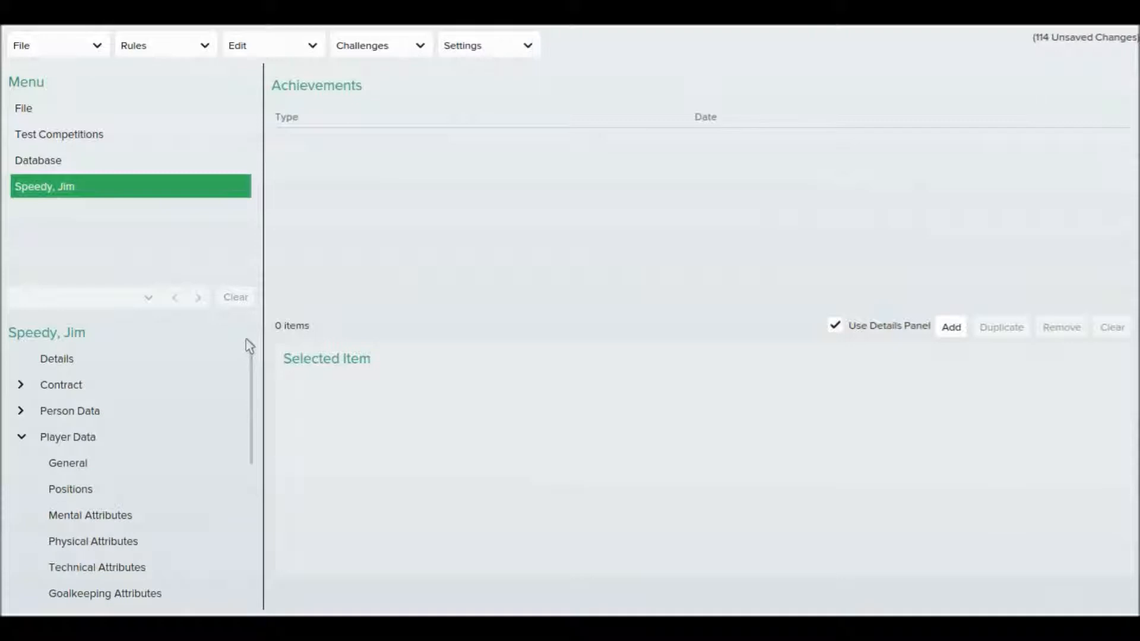
# Step: Review the new player's personal details
pyautogui.click(214, 376)
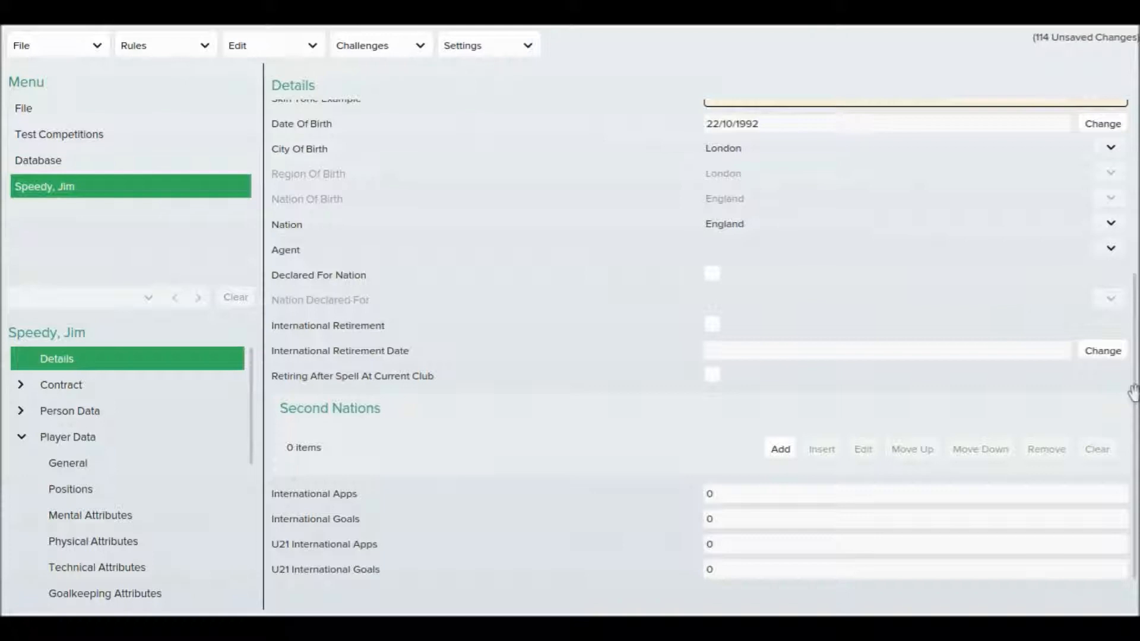
pyautogui.moveTo(1133, 392); pyautogui.dragTo(1135, 159)
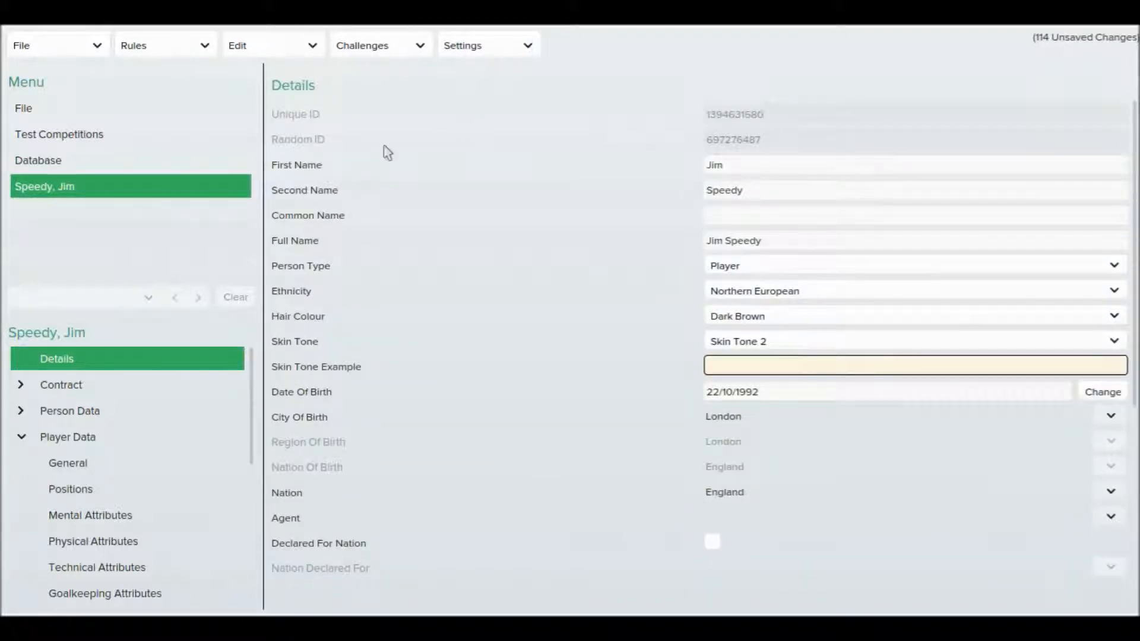
# Step: Search the people database for Luke Chadwick and open his player record for editing
pyautogui.click(176, 160)
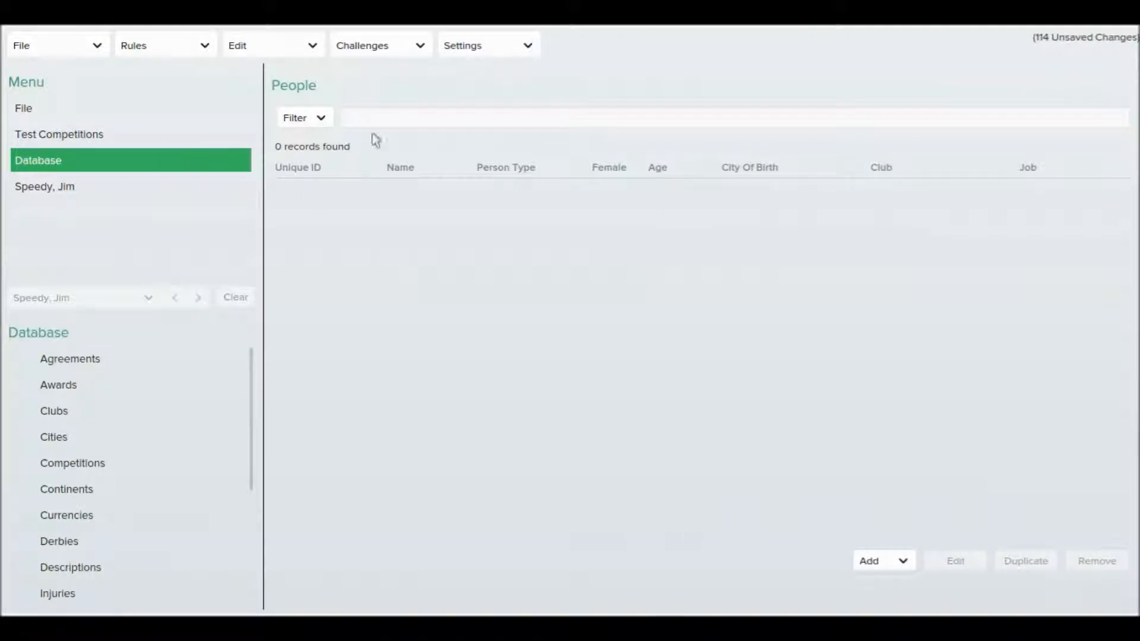
pyautogui.click(367, 116)
pyautogui.write('Luke Chadwick')
pyautogui.press('Return')
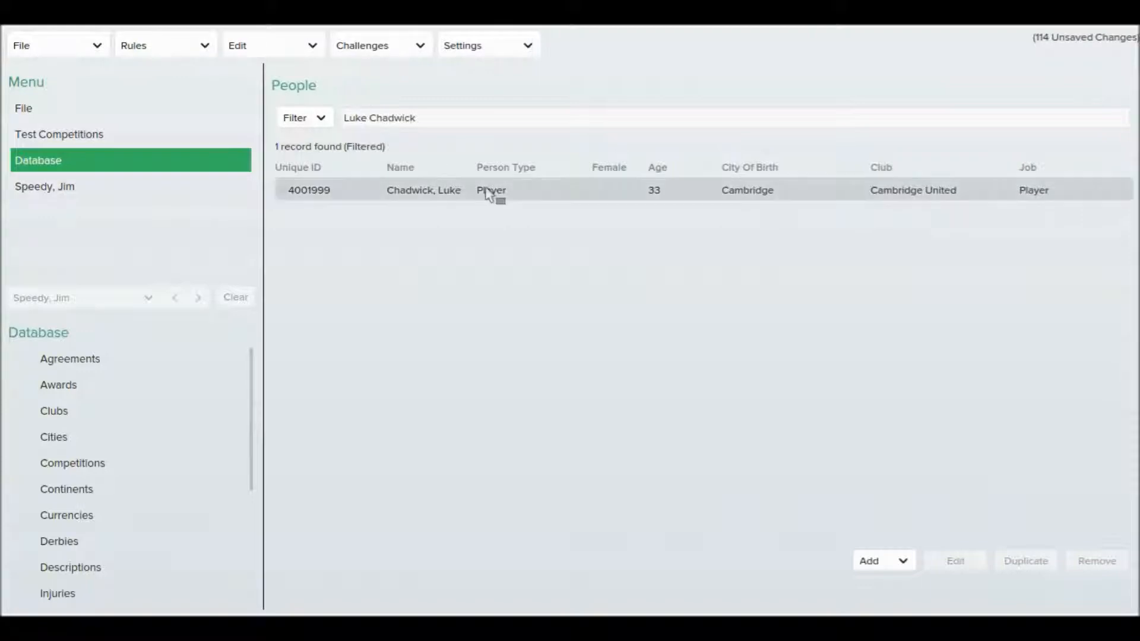
pyautogui.click(549, 200)
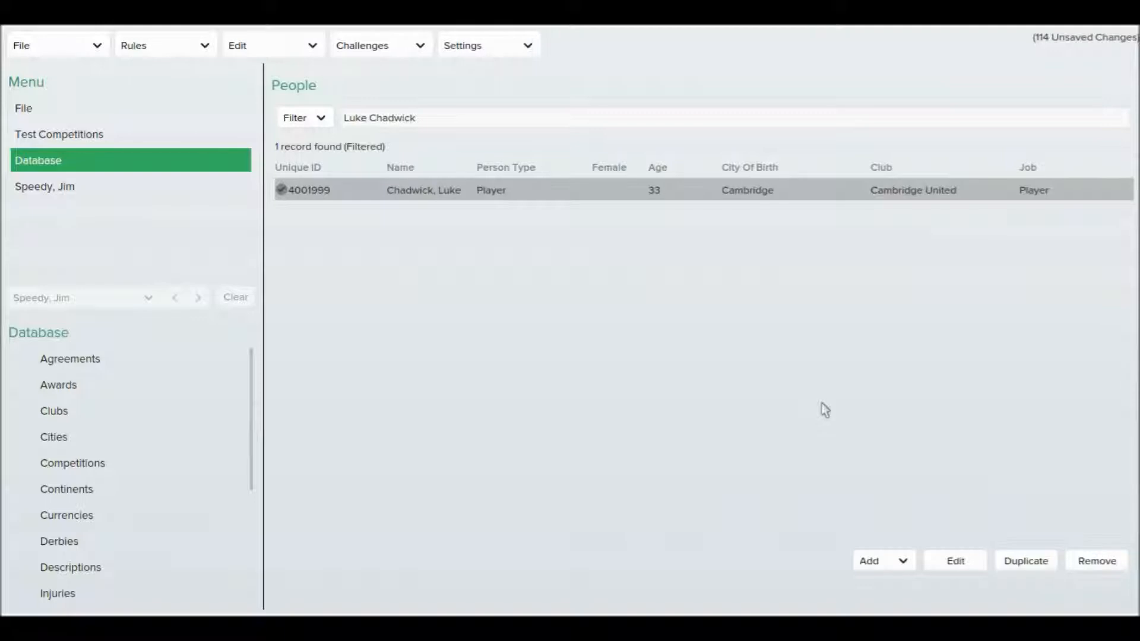
pyautogui.click(946, 562)
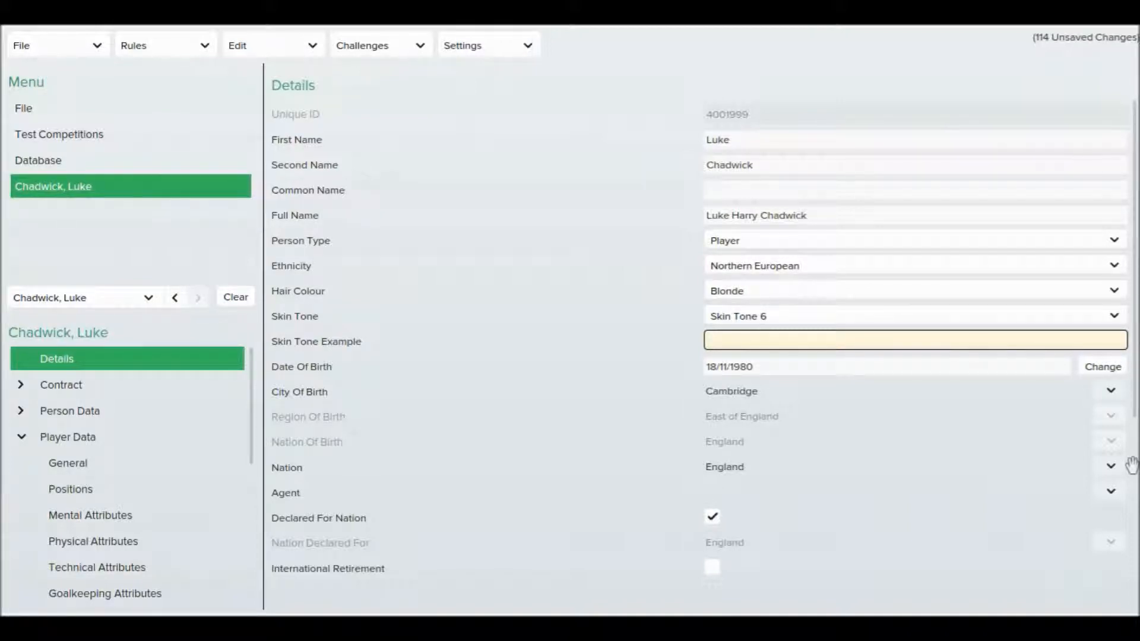
# Step: Change the year in Luke Chadwick's date of birth to make him younger, keeping the day and month
pyautogui.moveTo(1136, 376); pyautogui.dragTo(1138, 484)
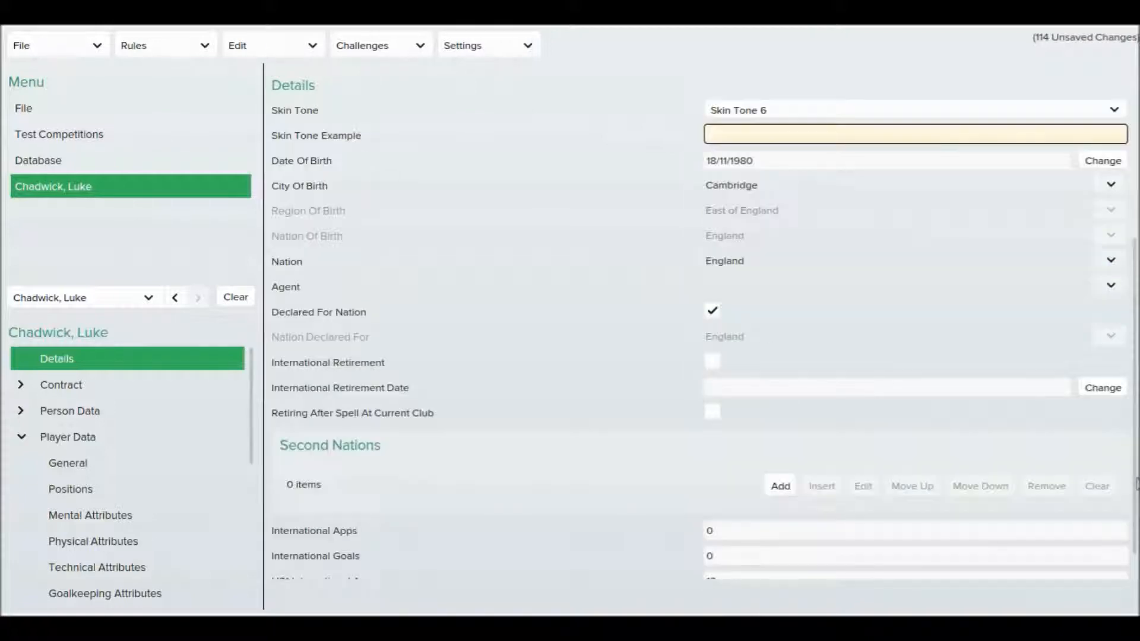
pyautogui.moveTo(1137, 428); pyautogui.dragTo(1129, 240)
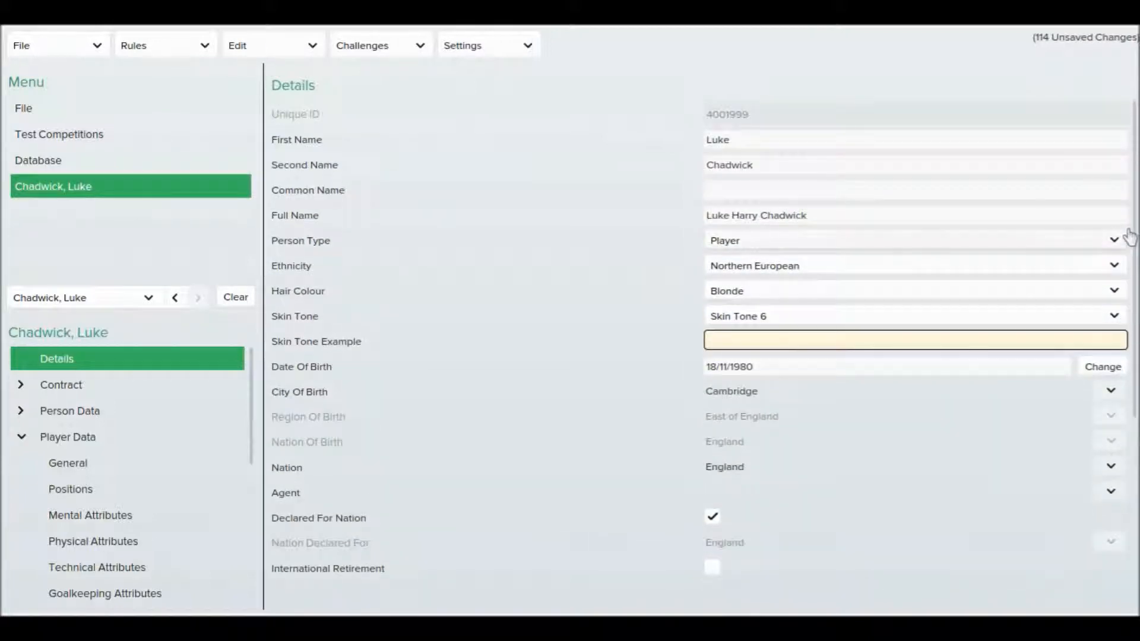
pyautogui.click(1119, 367)
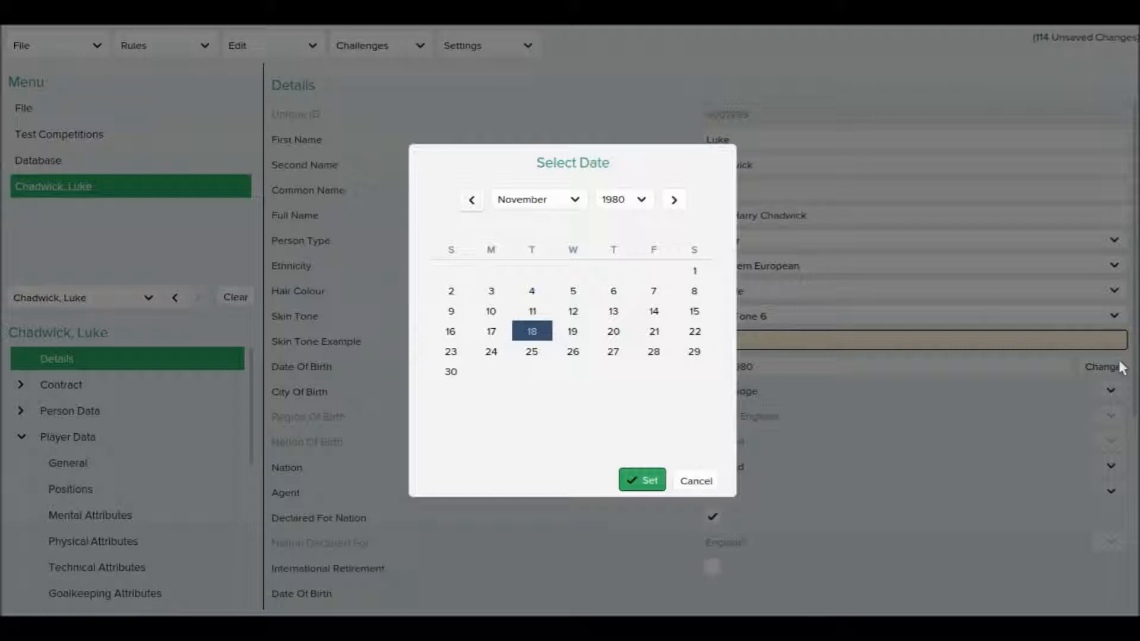
pyautogui.click(644, 204)
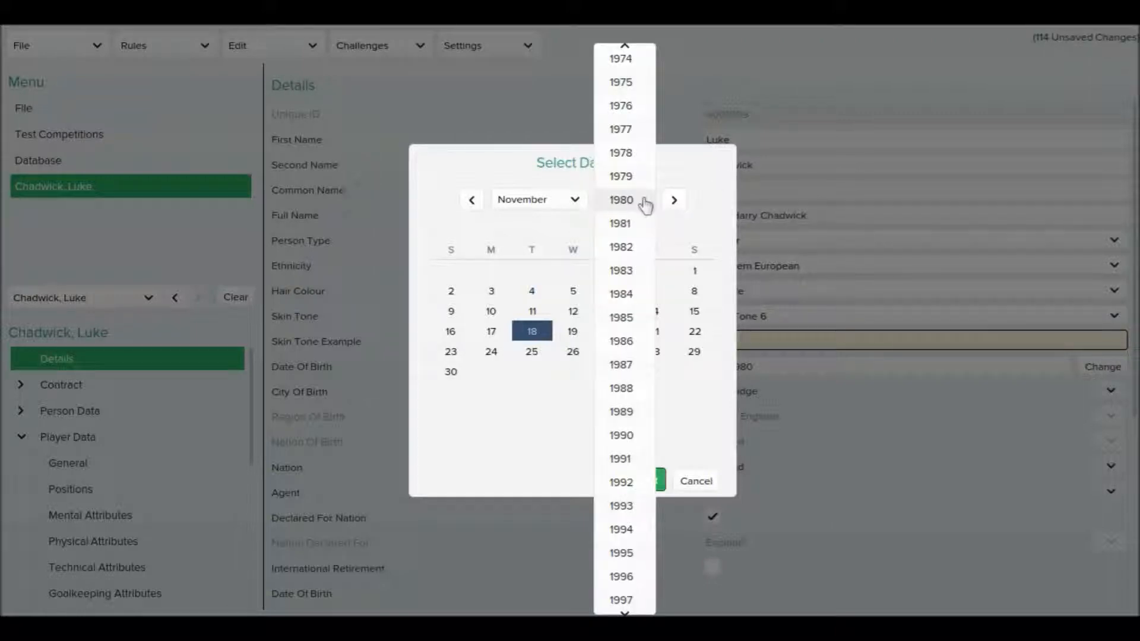
pyautogui.click(634, 532)
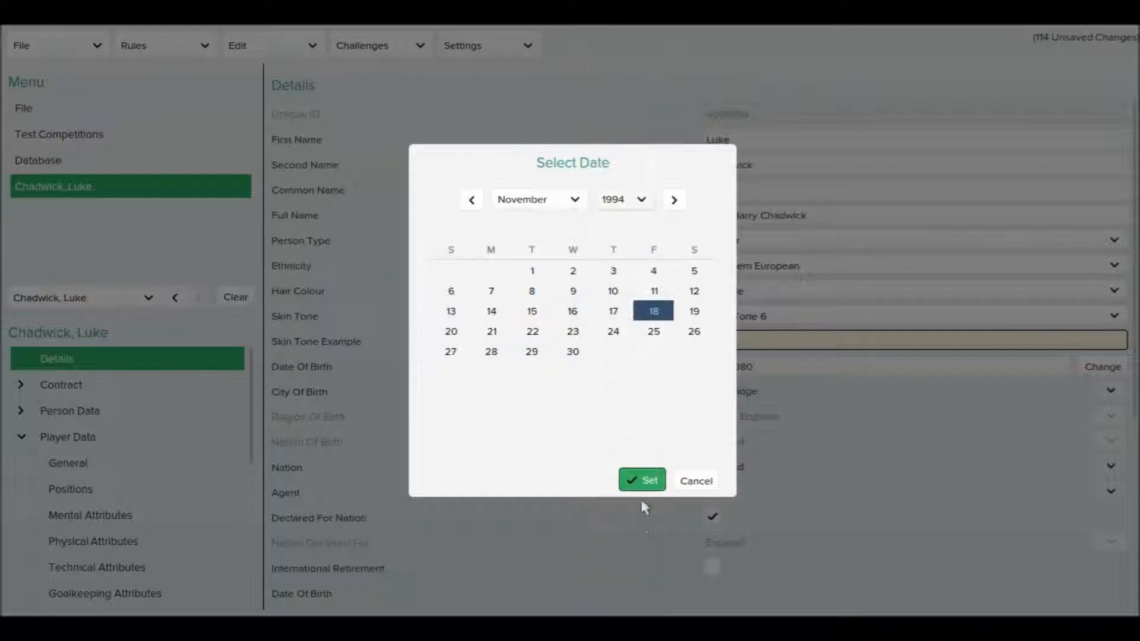
pyautogui.click(647, 484)
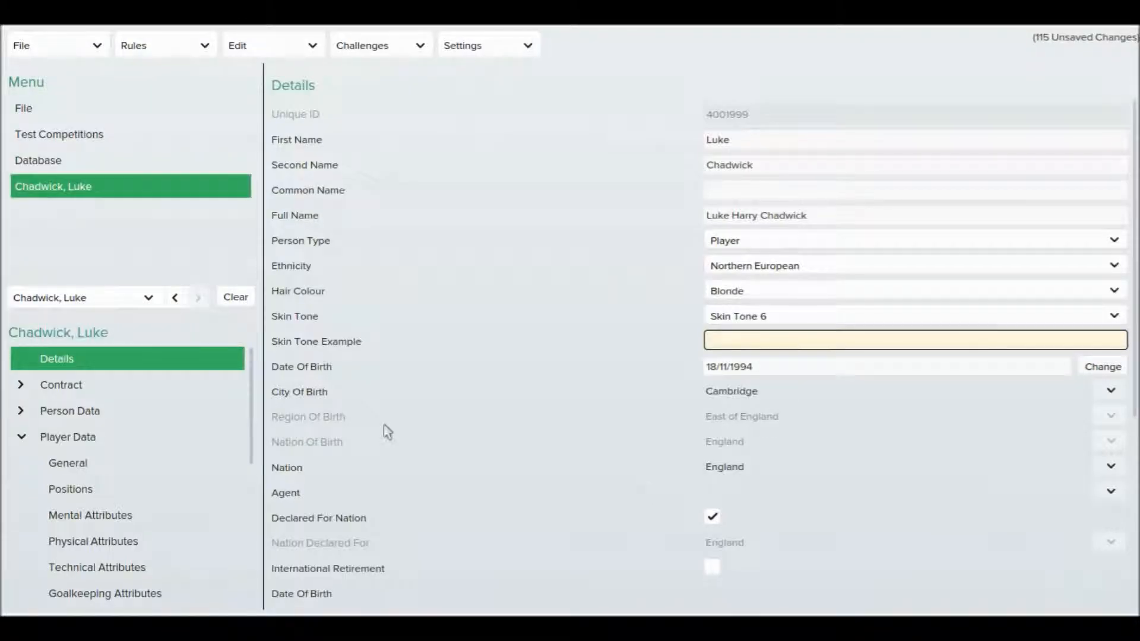
# Step: Set the expiry date of the player's Cambridge United contract to 30/6/2020
pyautogui.click(156, 392)
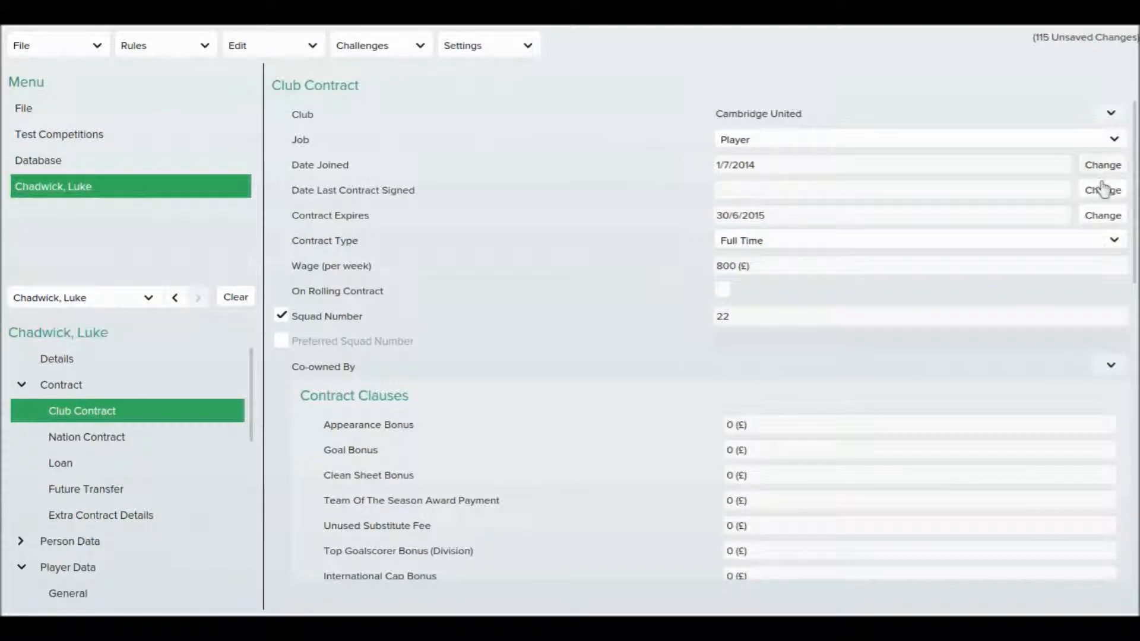
pyautogui.click(1103, 215)
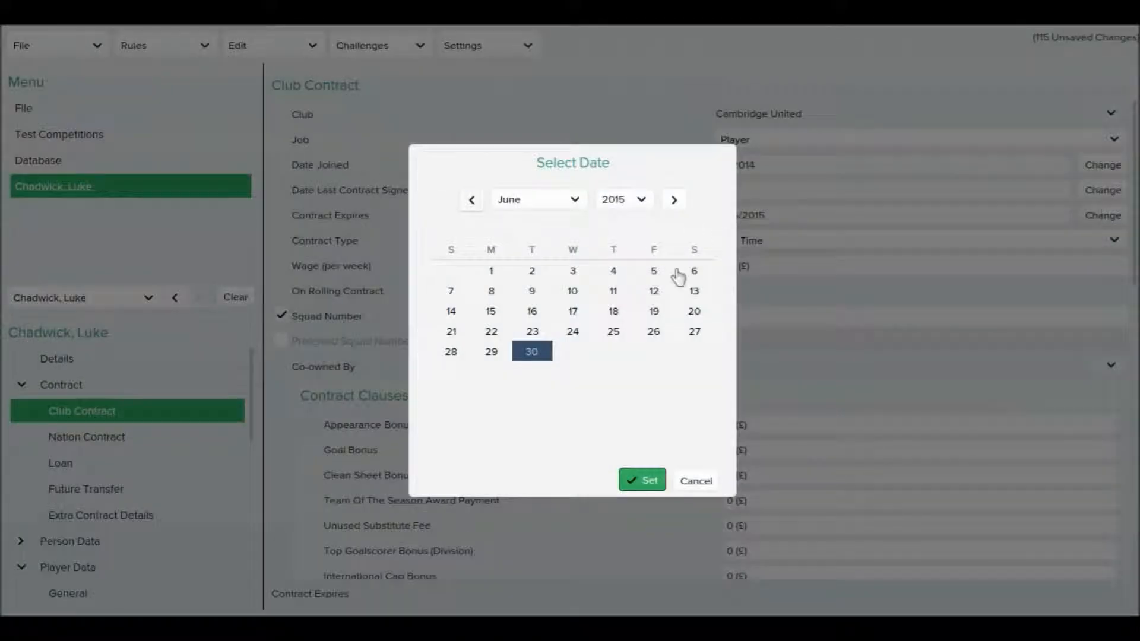
pyautogui.click(635, 202)
pyautogui.click(636, 205)
pyautogui.click(637, 205)
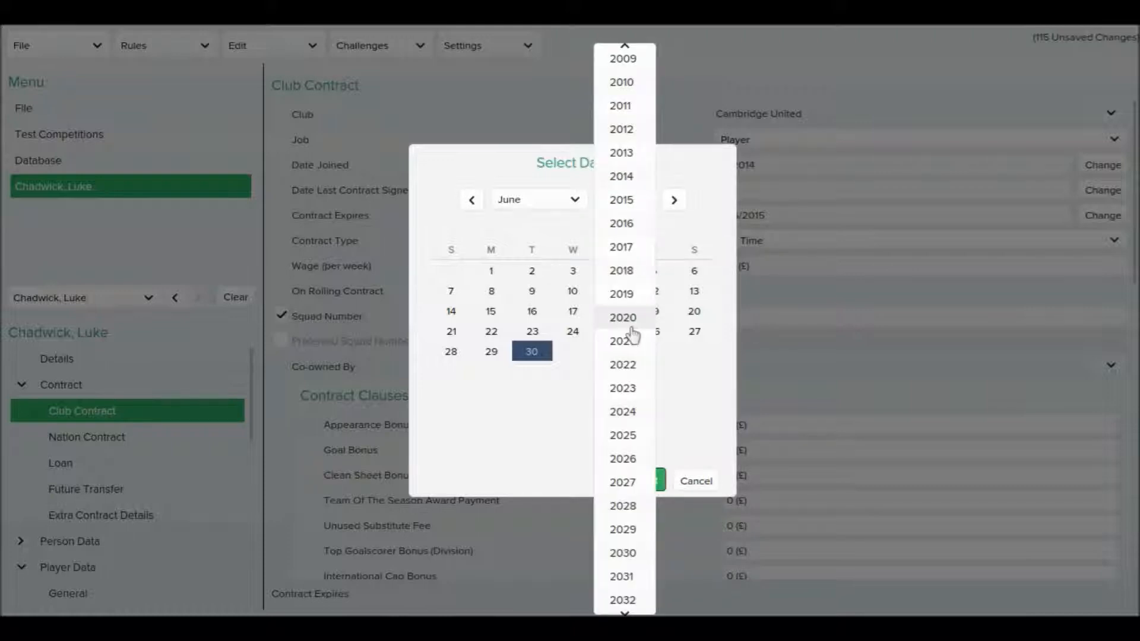
pyautogui.click(636, 319)
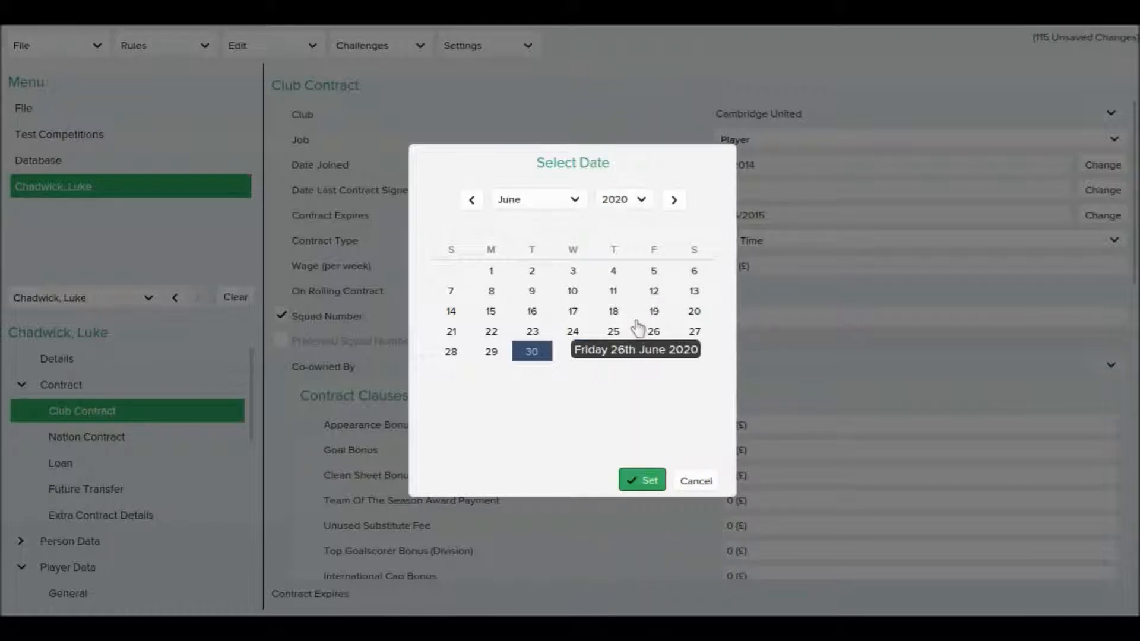
pyautogui.click(645, 481)
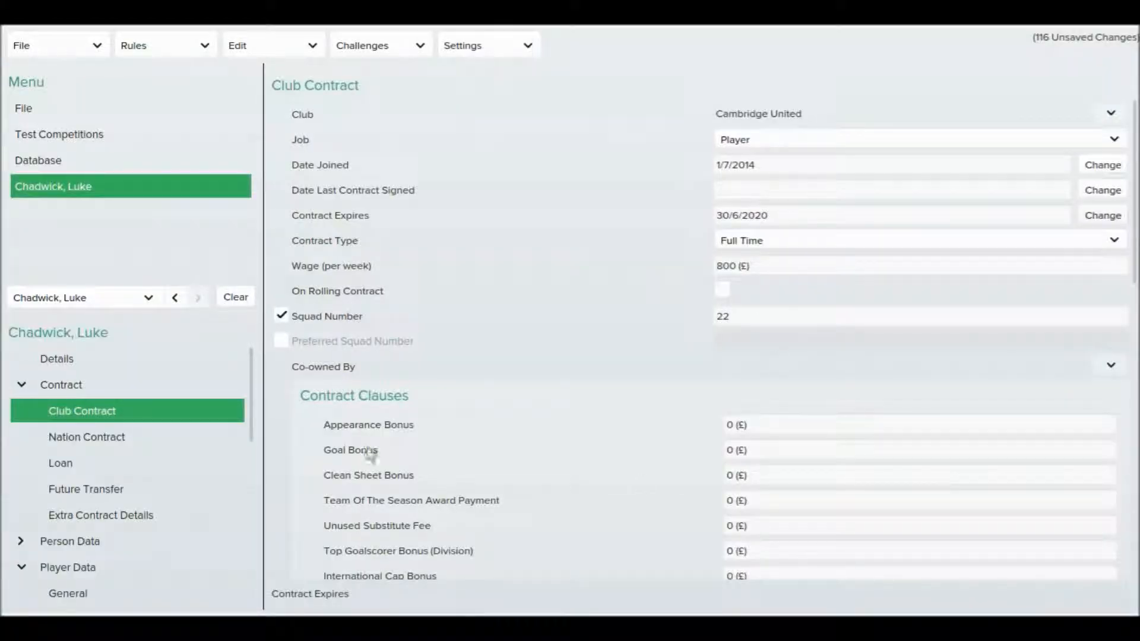
# Step: Check the player's future transfer, then set his Manager job preference to 20 in the person attributes
pyautogui.click(179, 490)
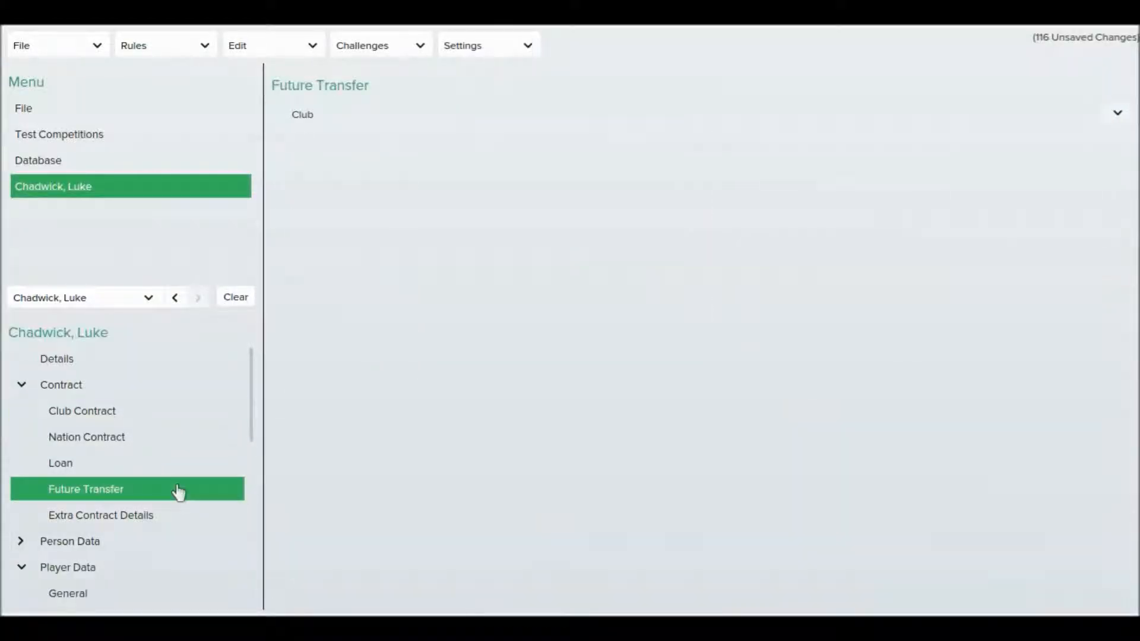
pyautogui.click(18, 383)
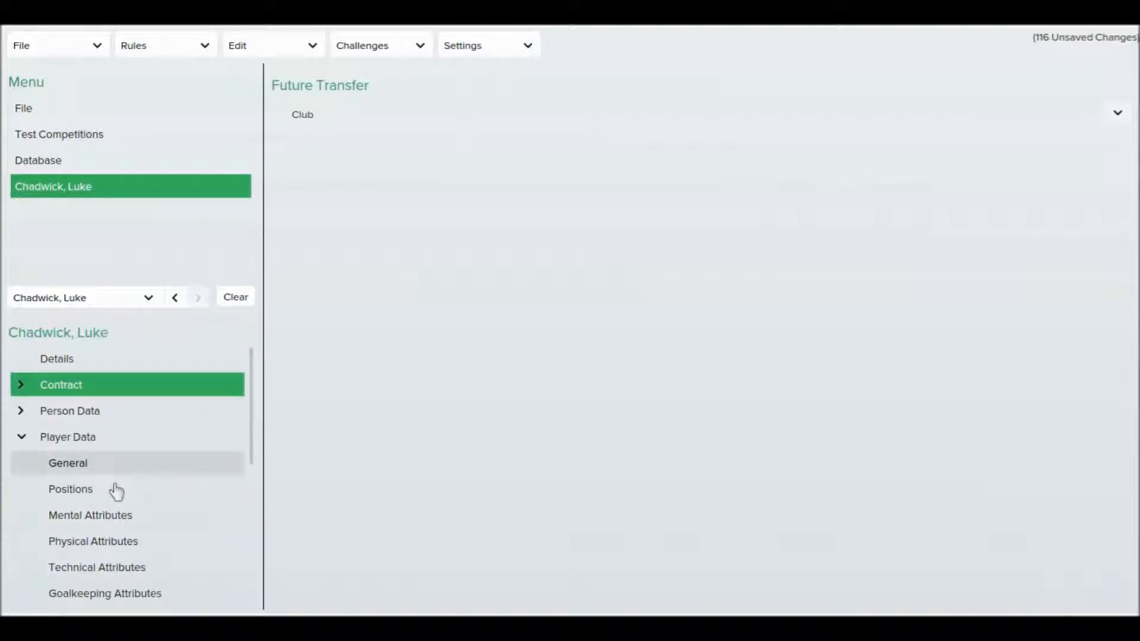
pyautogui.click(134, 419)
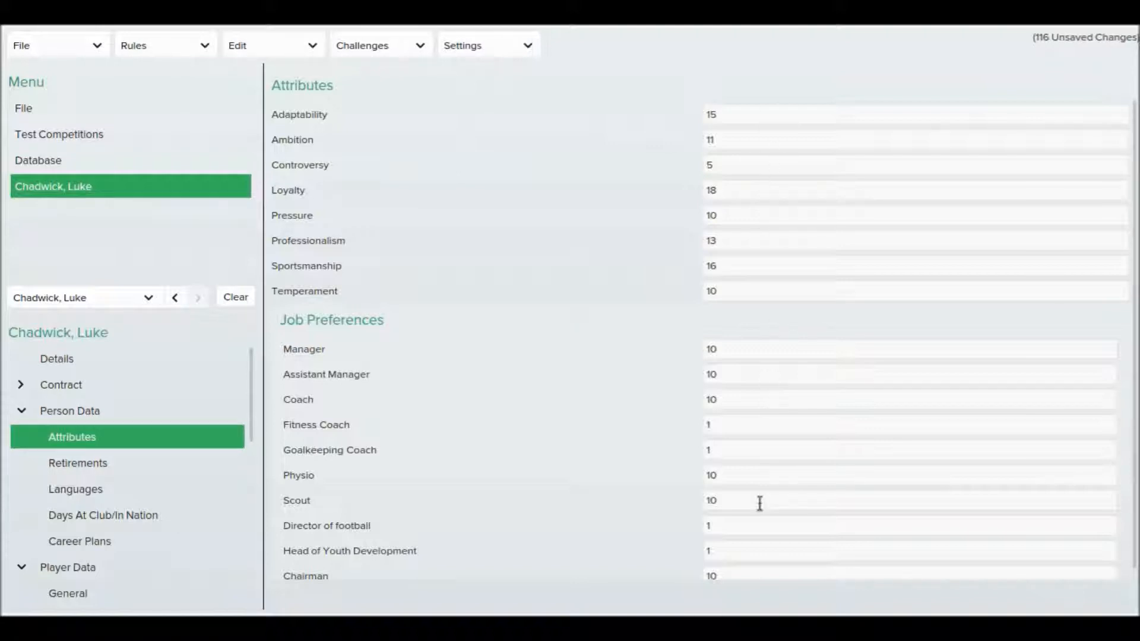
pyautogui.scroll(-1, 1130, 399)
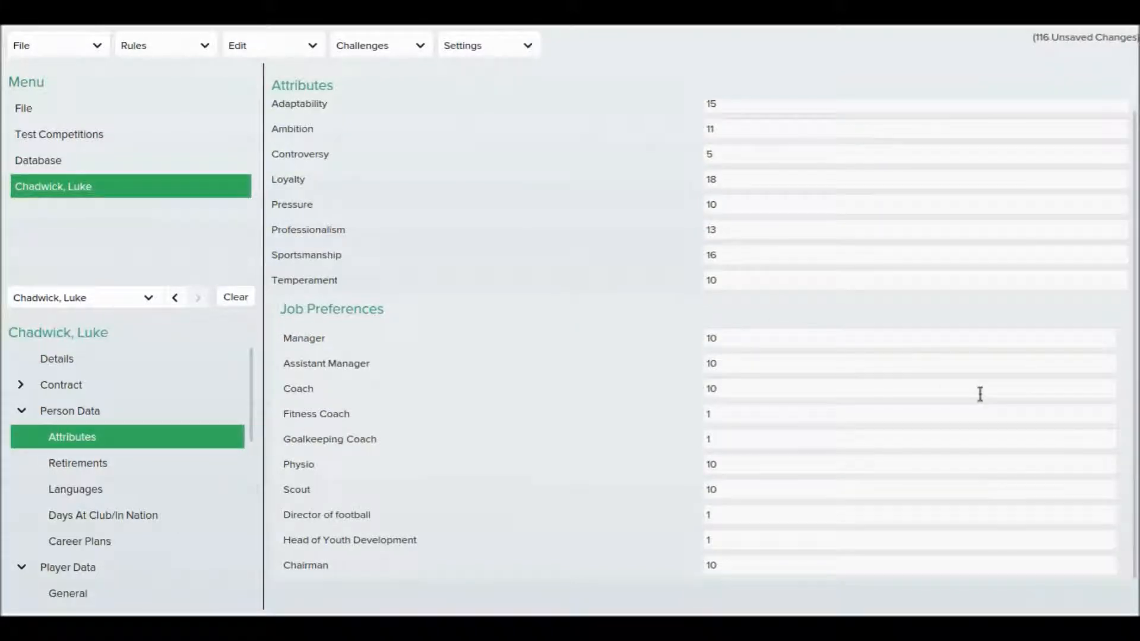
pyautogui.click(741, 347)
pyautogui.press('BackSpace')
pyautogui.press('BackSpace')
pyautogui.write('20')
# Step: Review the player's retirements, languages and days spent at each club or nation
pyautogui.click(134, 469)
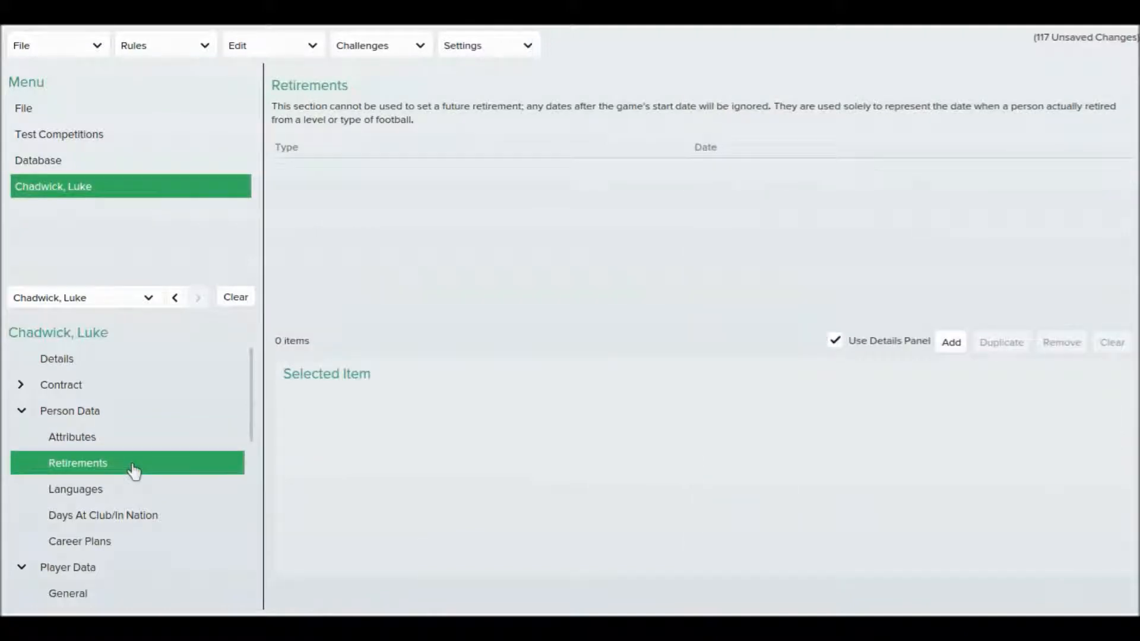
pyautogui.click(133, 491)
pyautogui.click(161, 519)
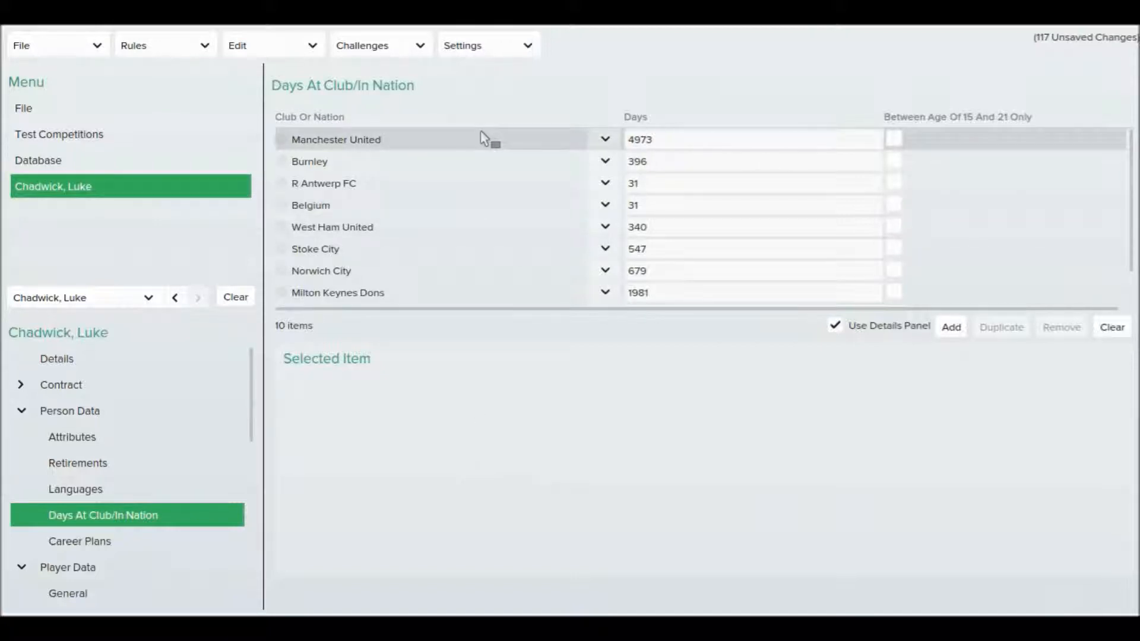
pyautogui.moveTo(1133, 217); pyautogui.dragTo(1131, 277)
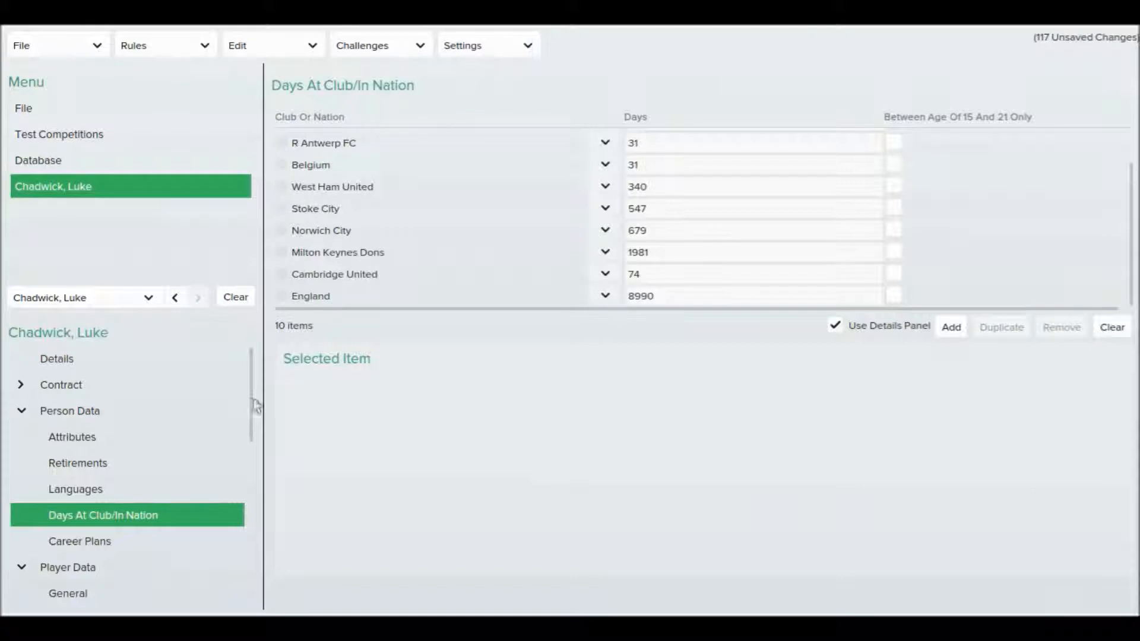
# Step: Set the player's Potential Ability to 190 in the general player data
pyautogui.scroll(-1, 254, 412)
pyautogui.moveTo(254, 412); pyautogui.dragTo(254, 447)
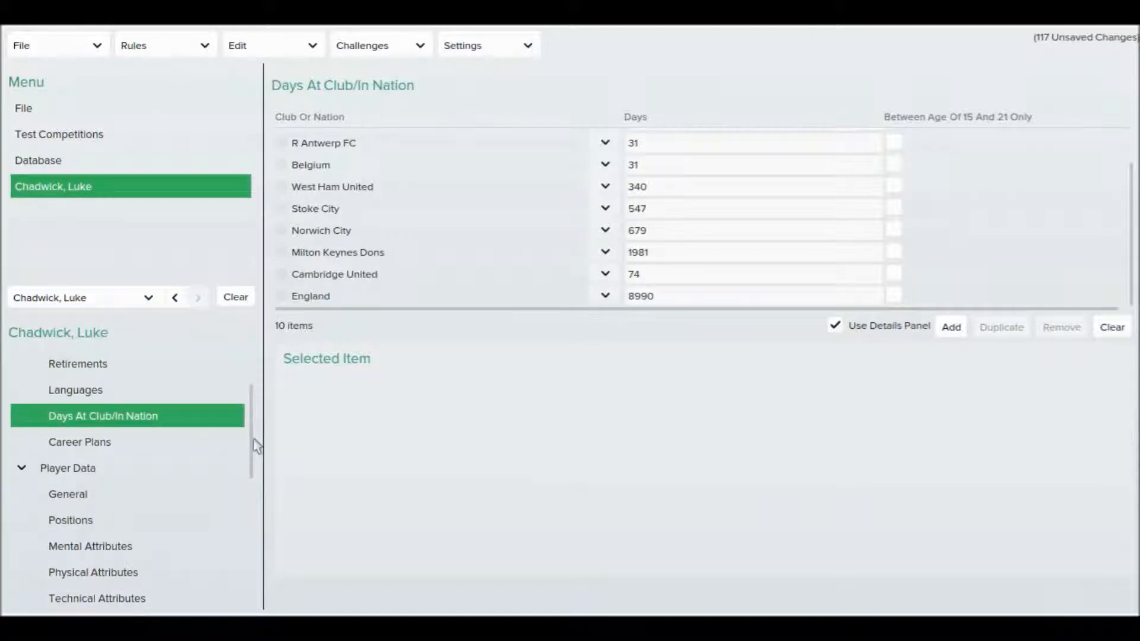
pyautogui.click(147, 469)
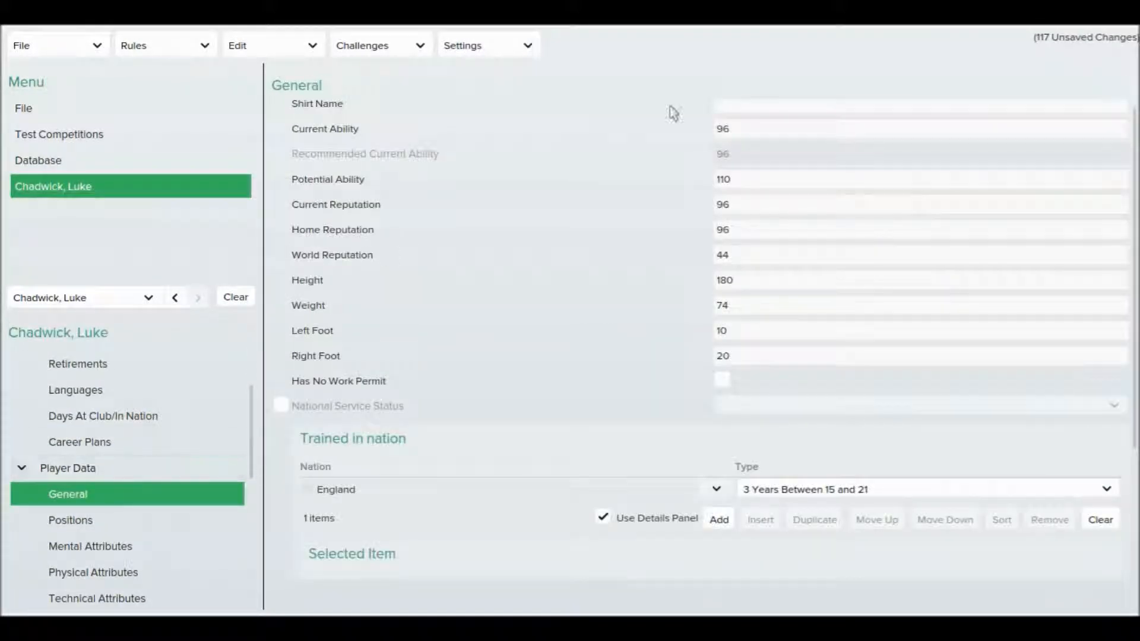
pyautogui.click(722, 178)
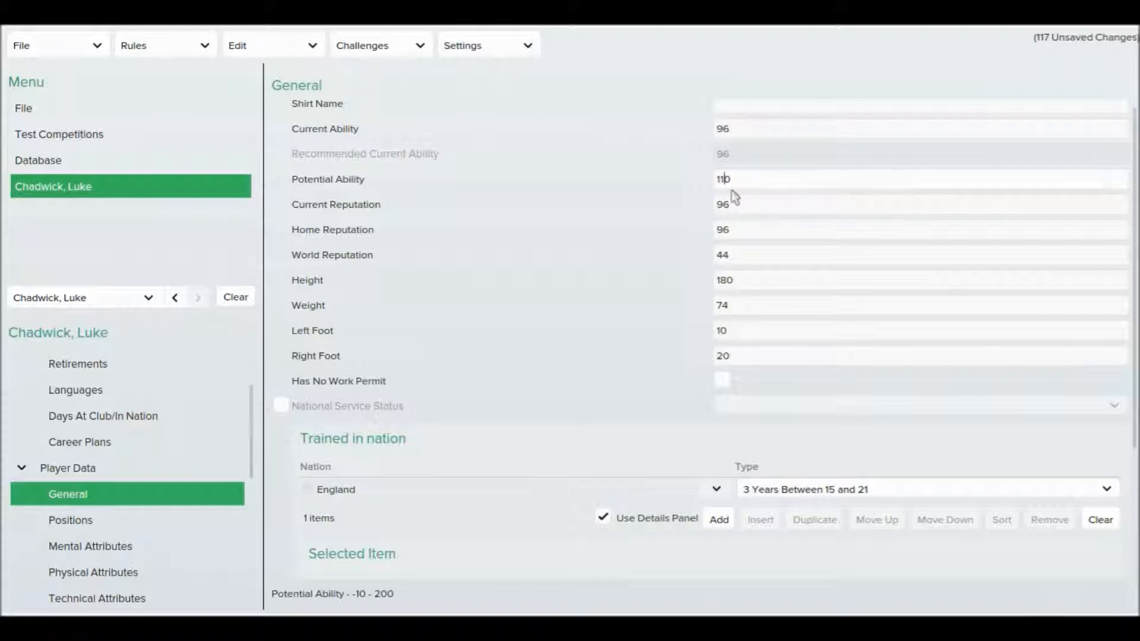
pyautogui.press('BackSpace')
pyautogui.write('9')
# Step: Set the player's Midfielder Left and Midfielder Right position ratings to 14 each
pyautogui.moveTo(252, 407); pyautogui.dragTo(252, 457)
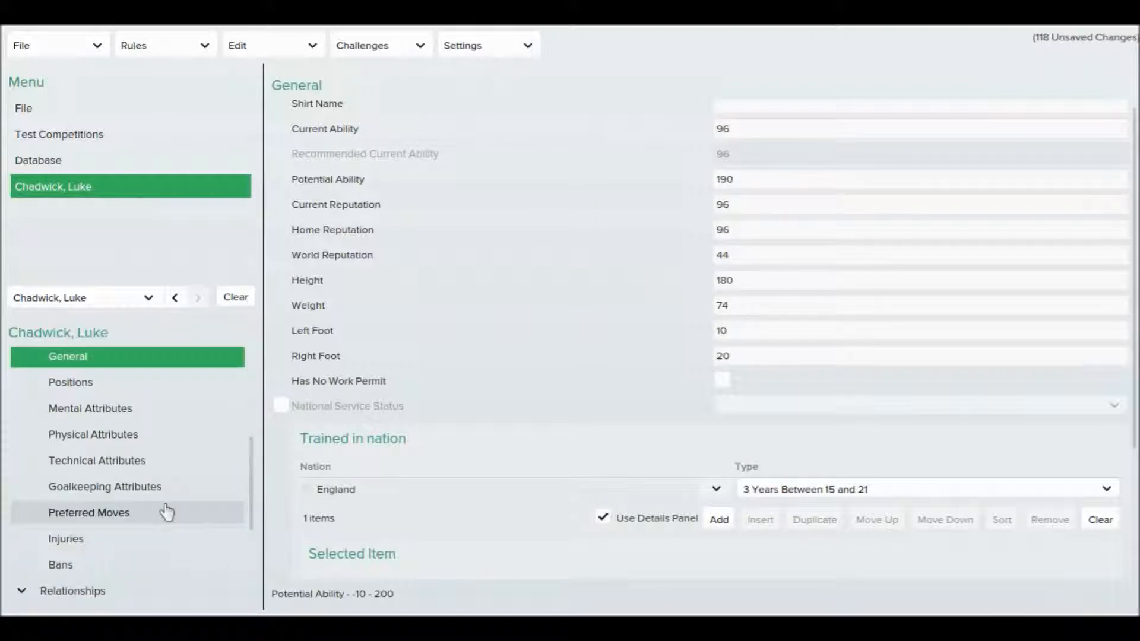
pyautogui.click(151, 387)
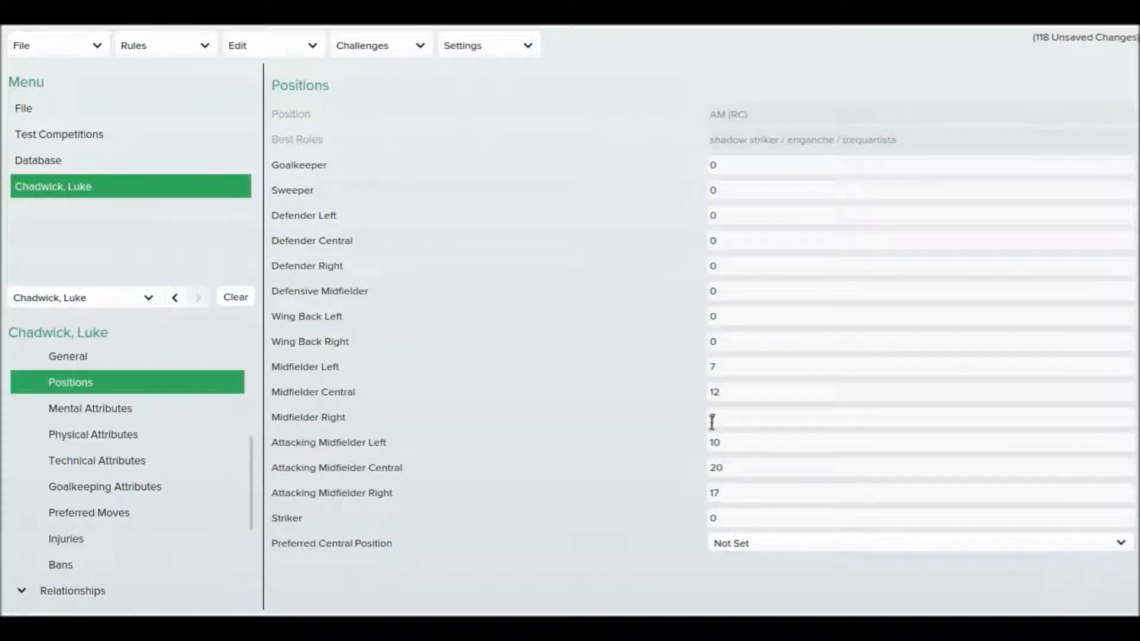
pyautogui.click(730, 370)
pyautogui.press('BackSpace')
pyautogui.write('14')
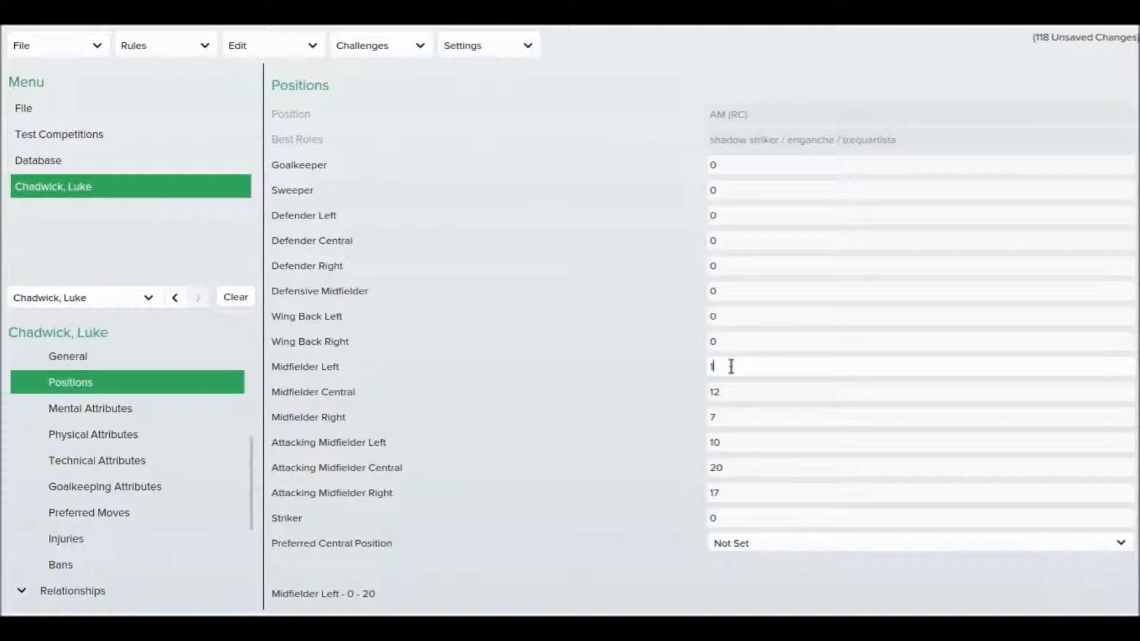
pyautogui.click(731, 421)
pyautogui.press('BackSpace')
pyautogui.write('14')
# Step: Review the player's mental, physical and technical attributes
pyautogui.click(176, 411)
pyautogui.click(174, 436)
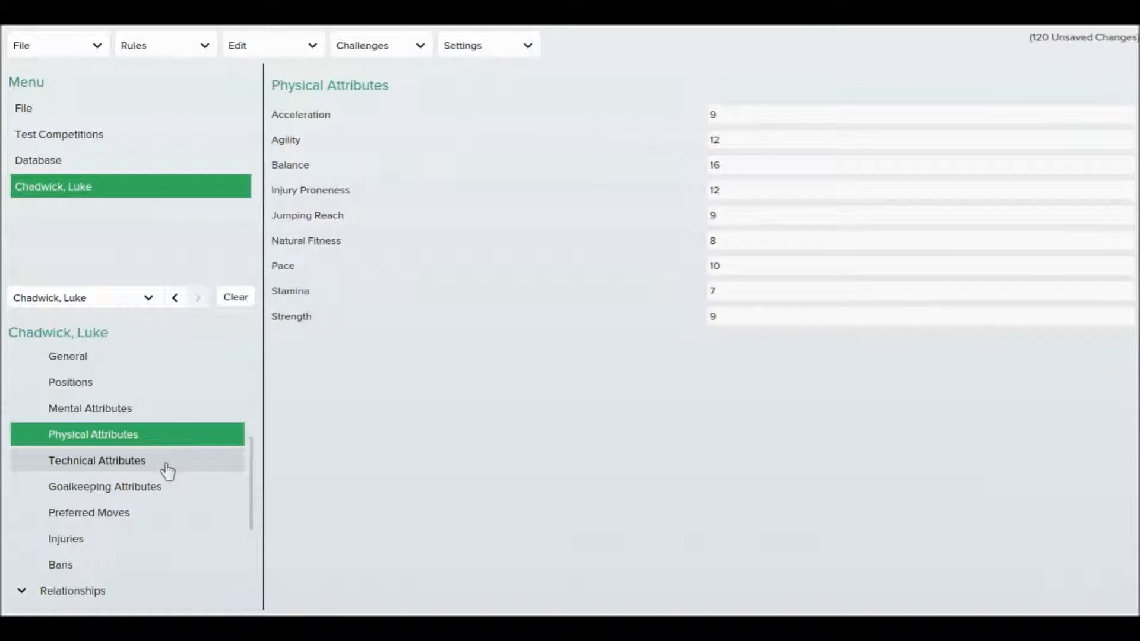
pyautogui.click(166, 469)
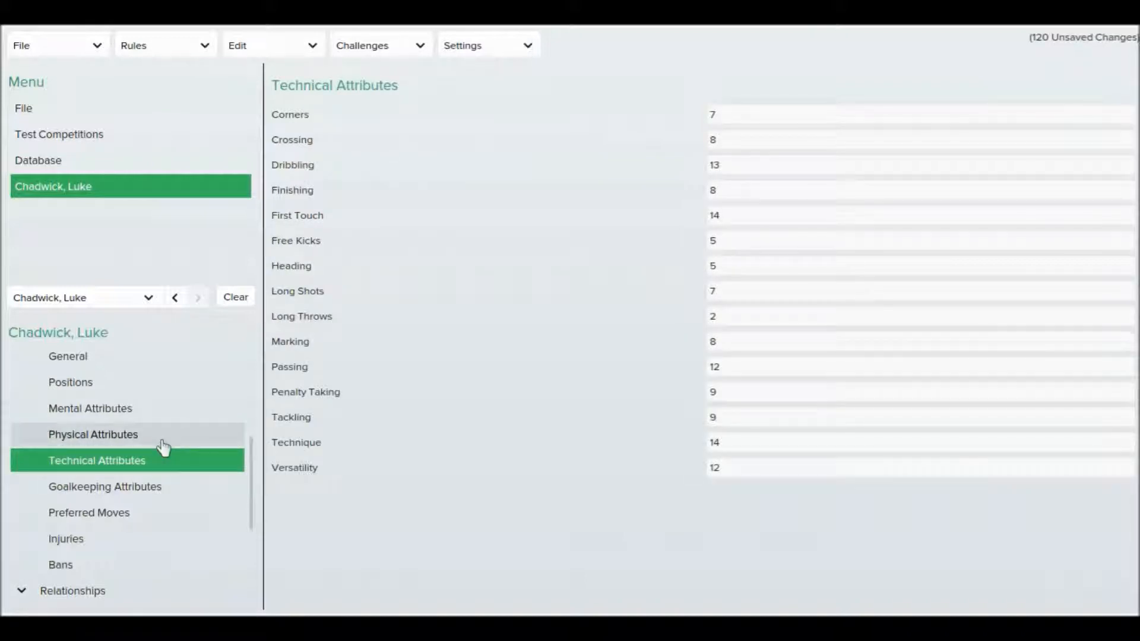
# Step: Set the player's physical attributes to Acceleration 19, Natural Fitness 18, Stamina 17 and Strength 19
pyautogui.click(162, 442)
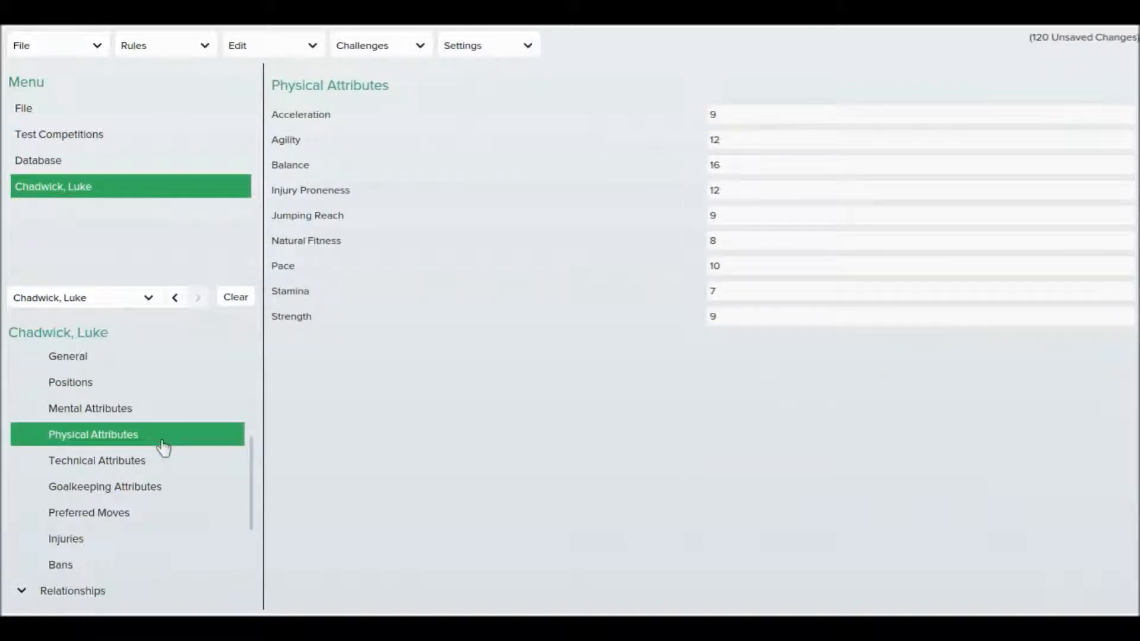
pyautogui.click(707, 114)
pyautogui.write('1')
pyautogui.click(711, 215)
pyautogui.click(710, 241)
pyautogui.write('1')
pyautogui.click(713, 292)
pyautogui.write('1')
pyautogui.click(712, 317)
pyautogui.write('1')
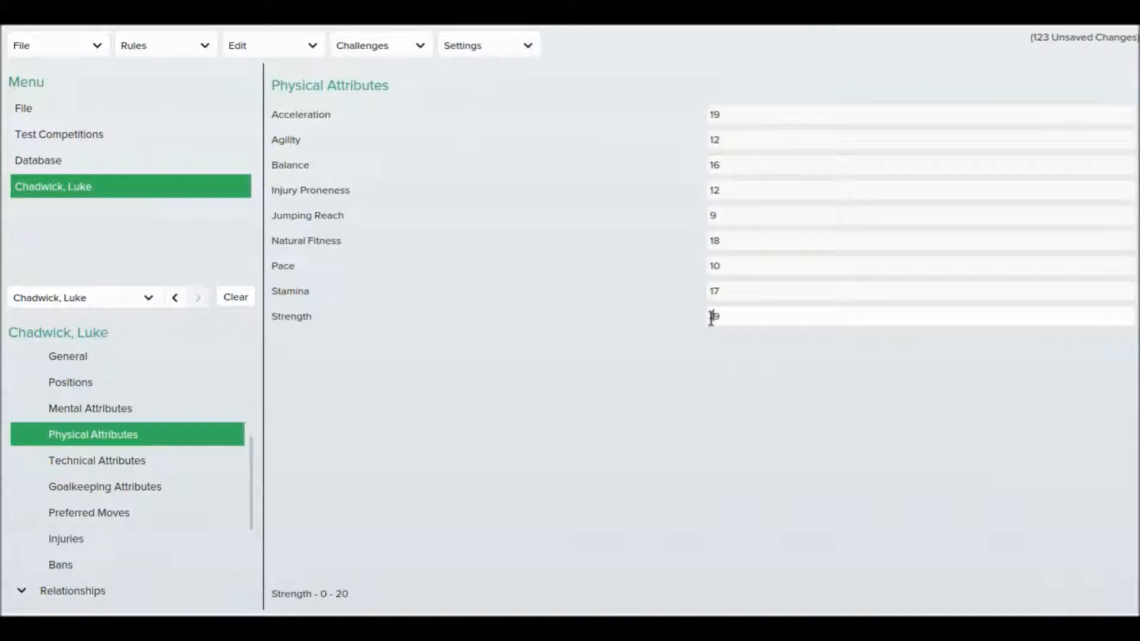
# Step: Set the player's Finishing to 18 and edit Penalty Taking in the technical attributes
pyautogui.click(172, 469)
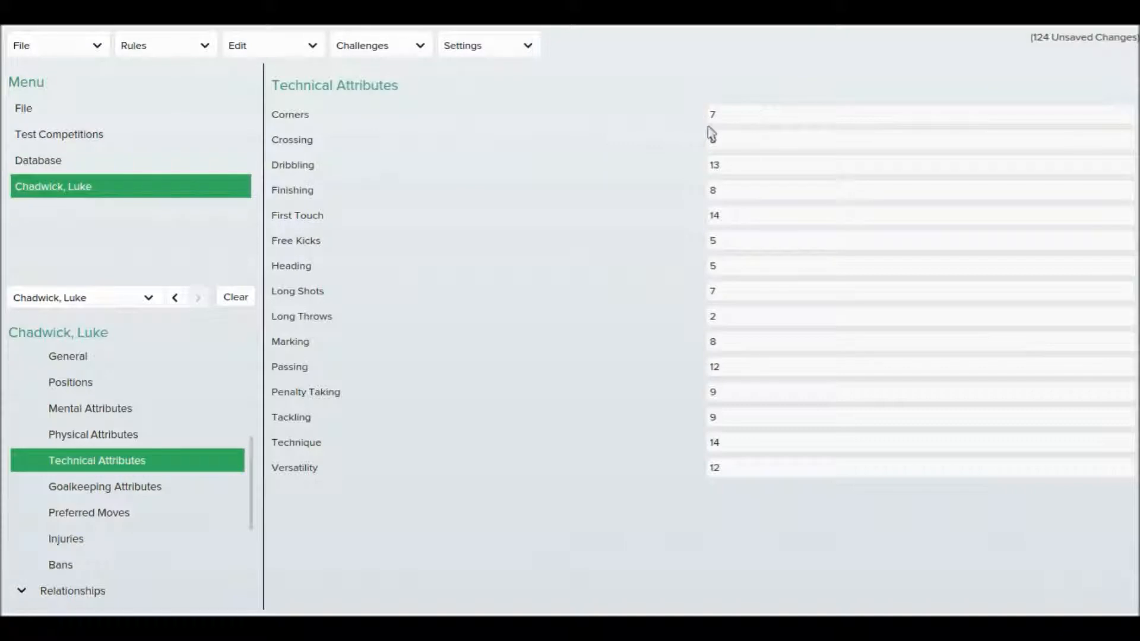
pyautogui.click(712, 189)
pyautogui.write('1')
pyautogui.click(713, 263)
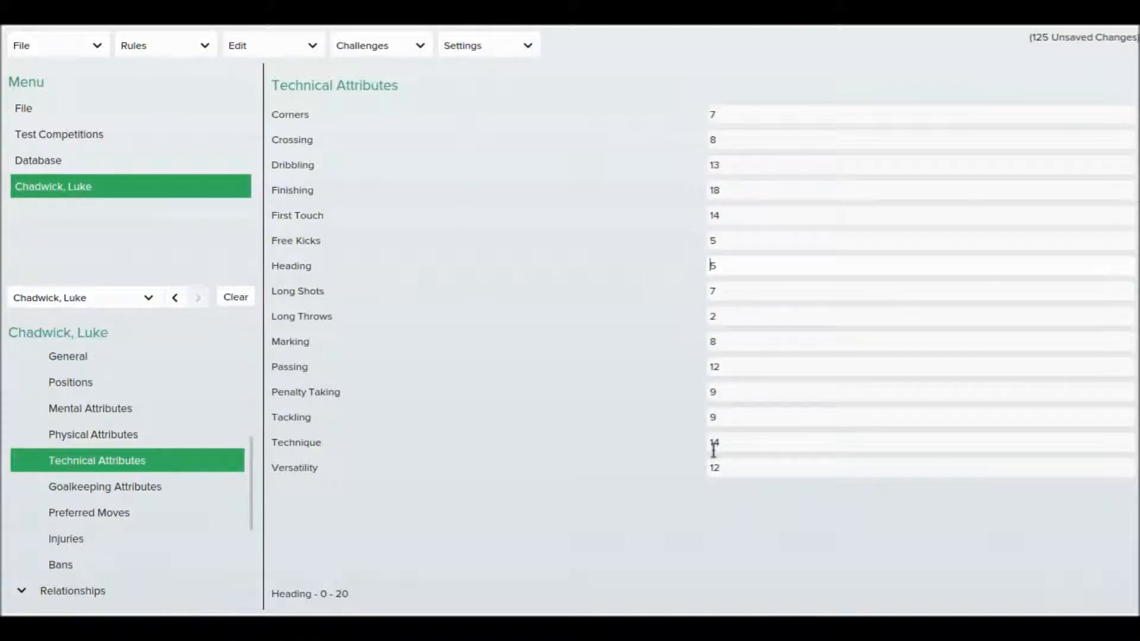
pyautogui.click(714, 393)
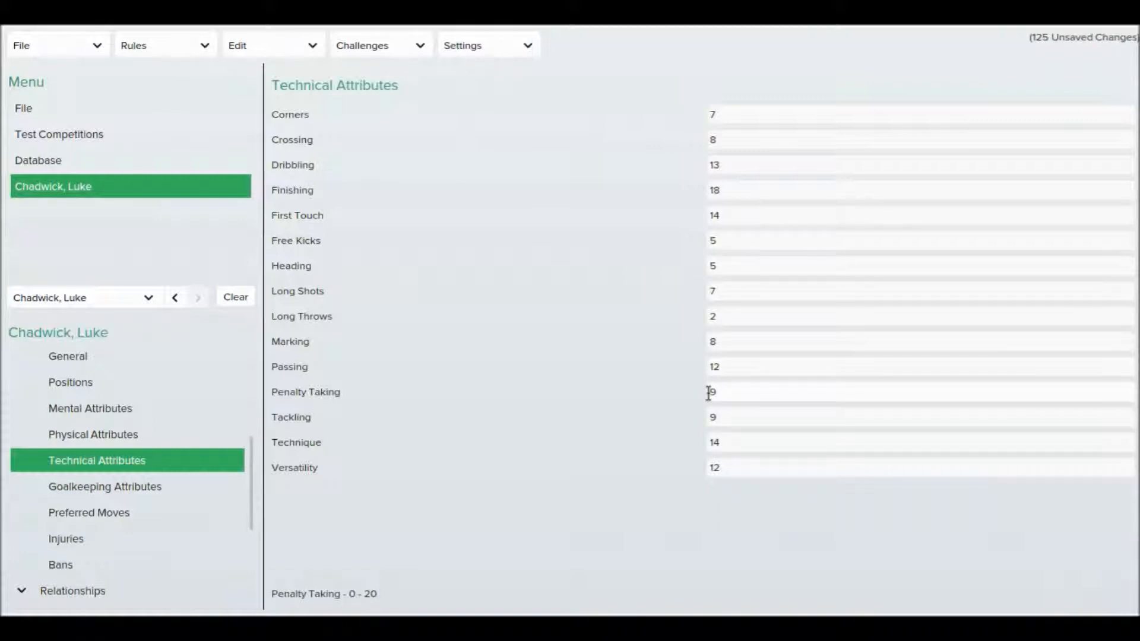
# Step: Review the player's preferred moves, injuries, favourite and disliked people, and favourite and disliked clubs
pyautogui.click(171, 520)
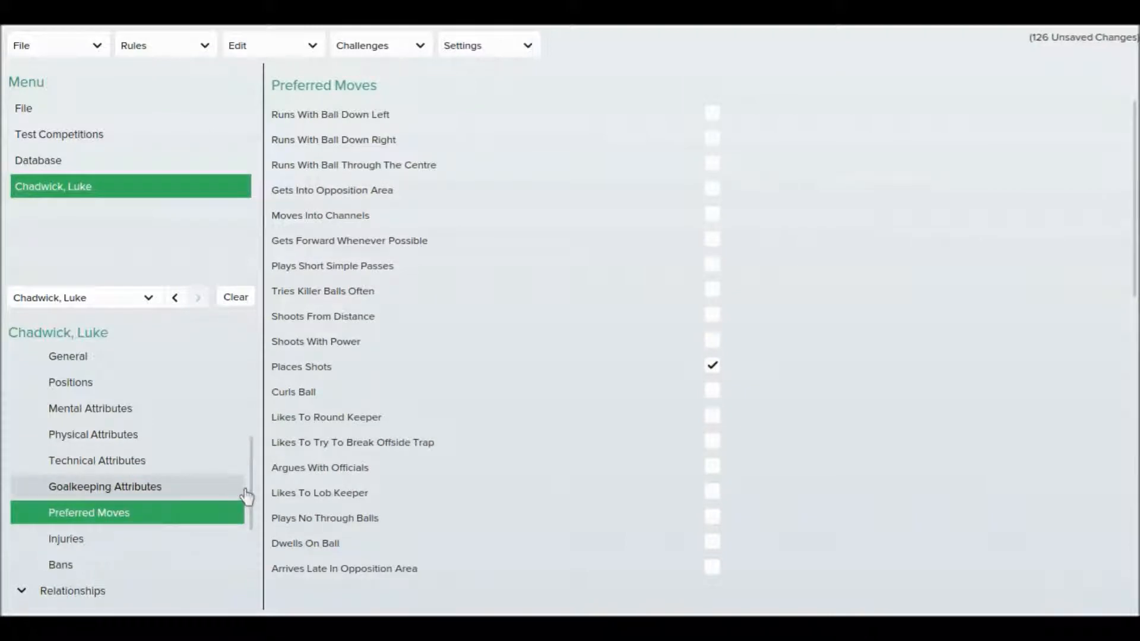
pyautogui.click(206, 550)
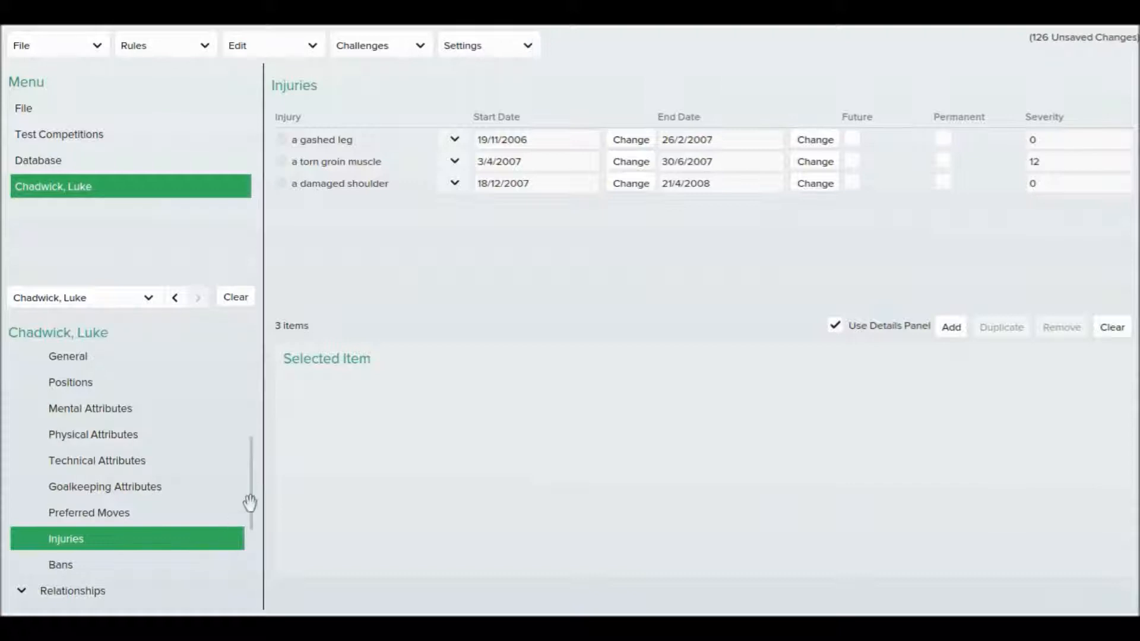
pyautogui.moveTo(250, 503); pyautogui.dragTo(251, 591)
pyautogui.click(147, 416)
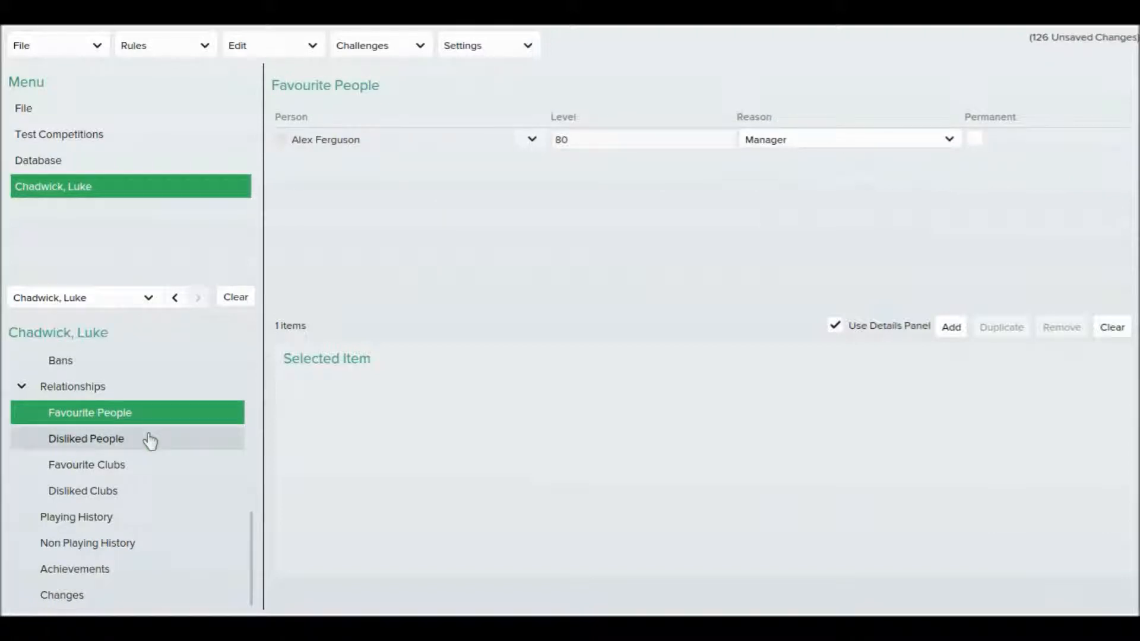
pyautogui.click(148, 440)
pyautogui.click(150, 469)
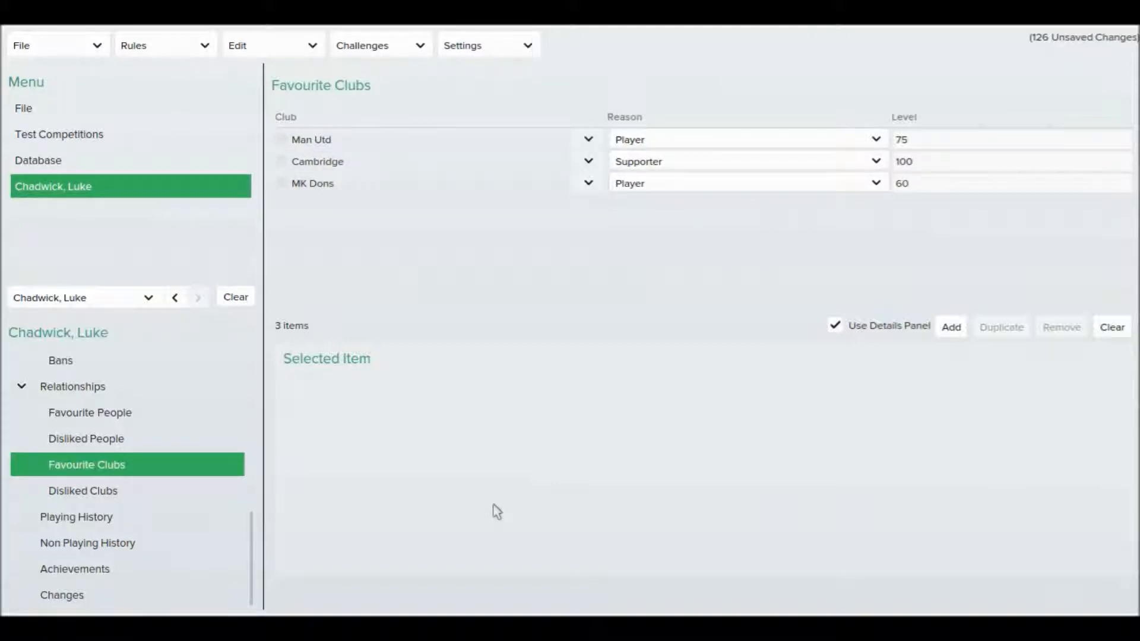
pyautogui.click(159, 491)
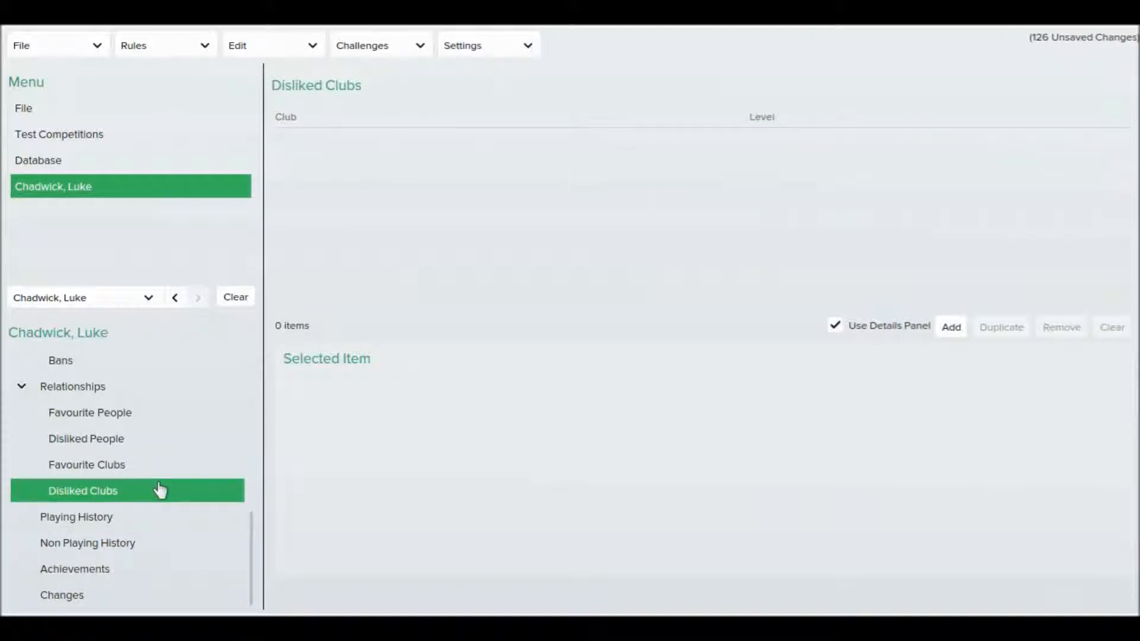
# Step: Review the player's playing history, non-playing history, achievements and list of database changes
pyautogui.click(159, 527)
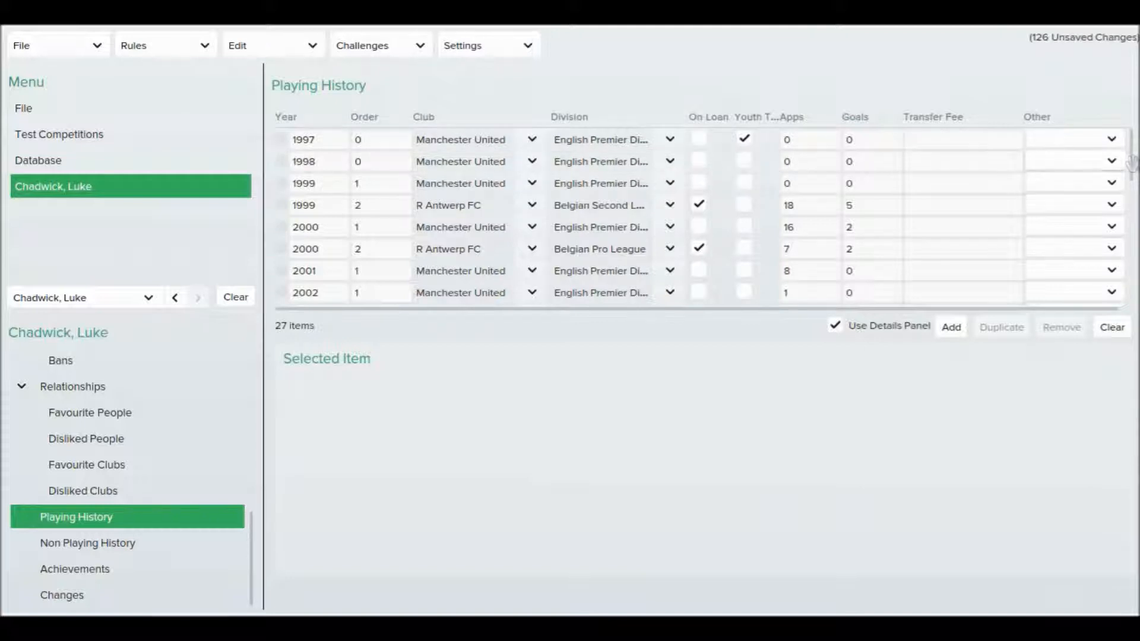
pyautogui.moveTo(1132, 164); pyautogui.dragTo(1131, 241)
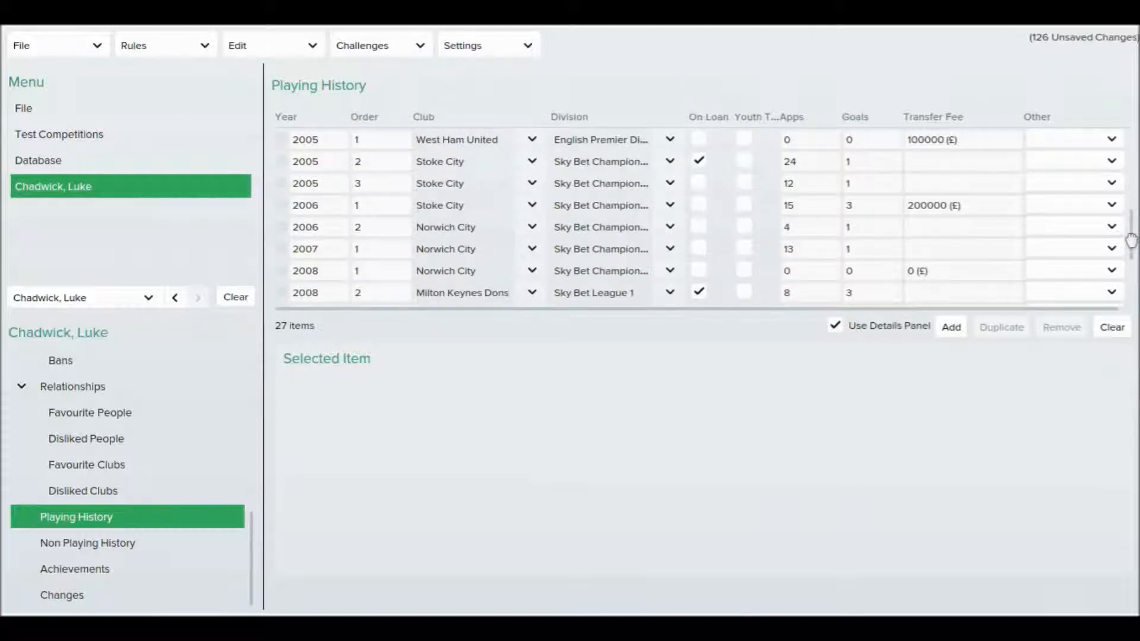
pyautogui.moveTo(1131, 241); pyautogui.dragTo(1129, 294)
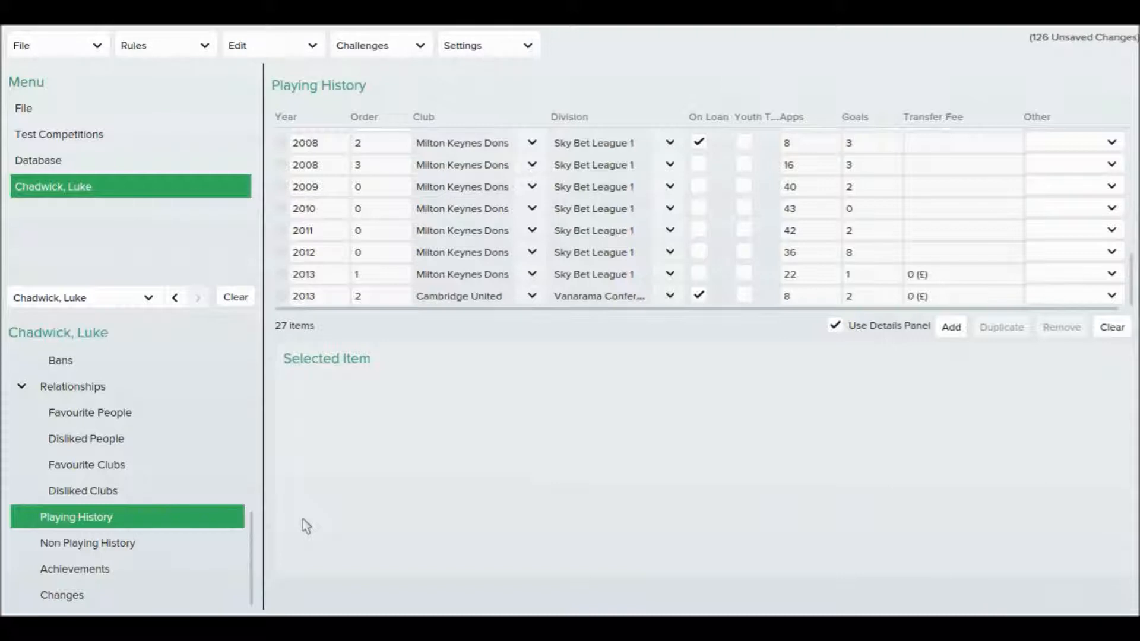
pyautogui.click(200, 542)
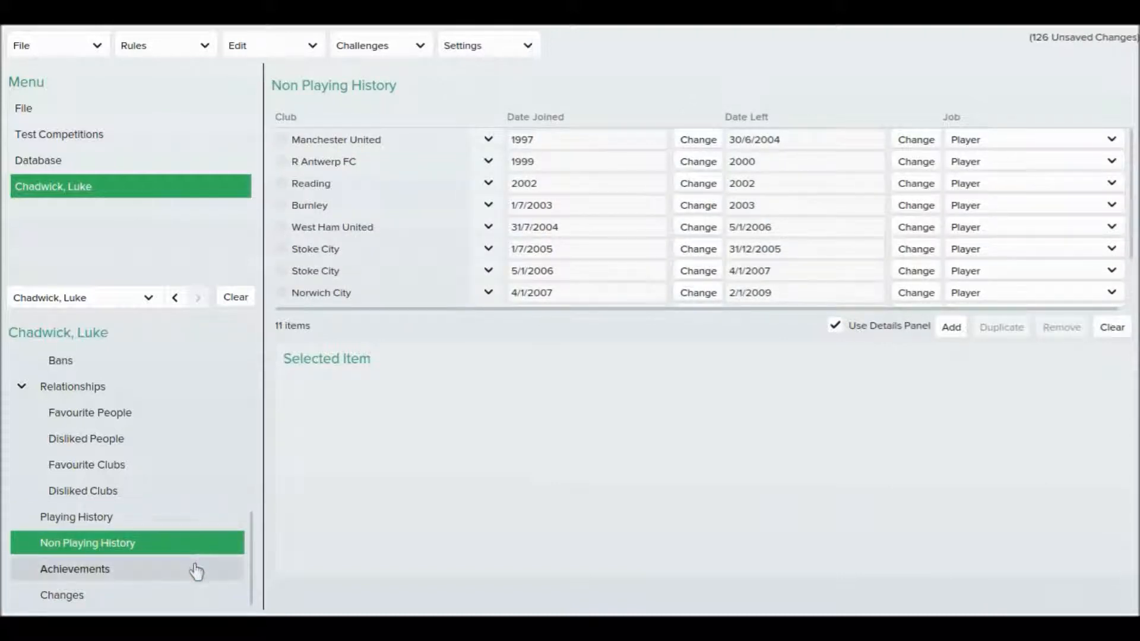
pyautogui.click(196, 570)
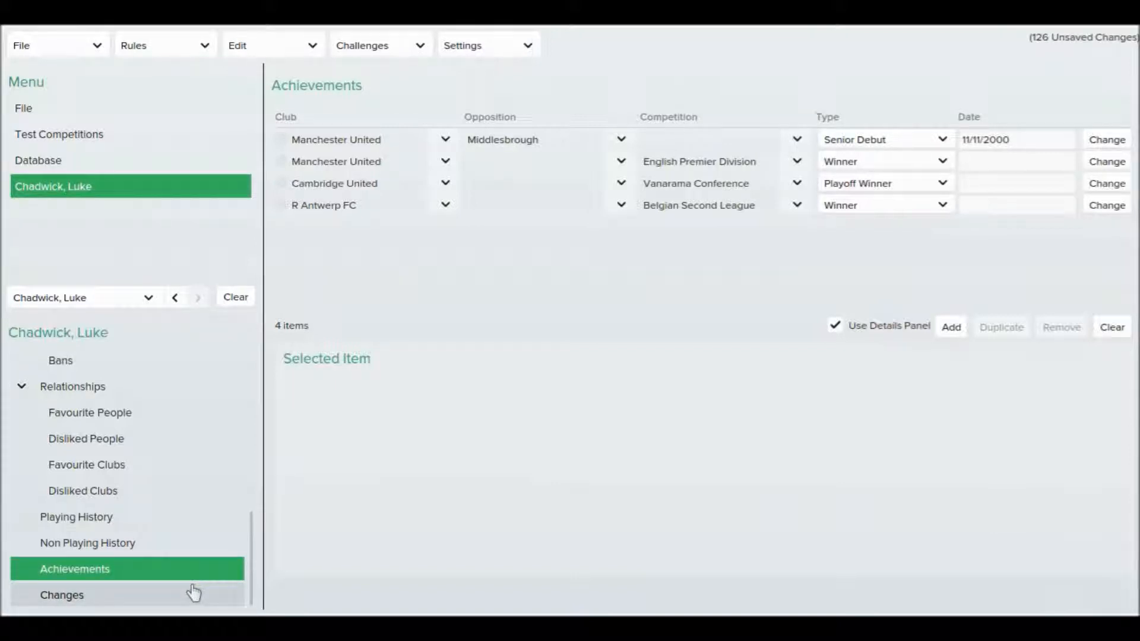
pyautogui.click(194, 593)
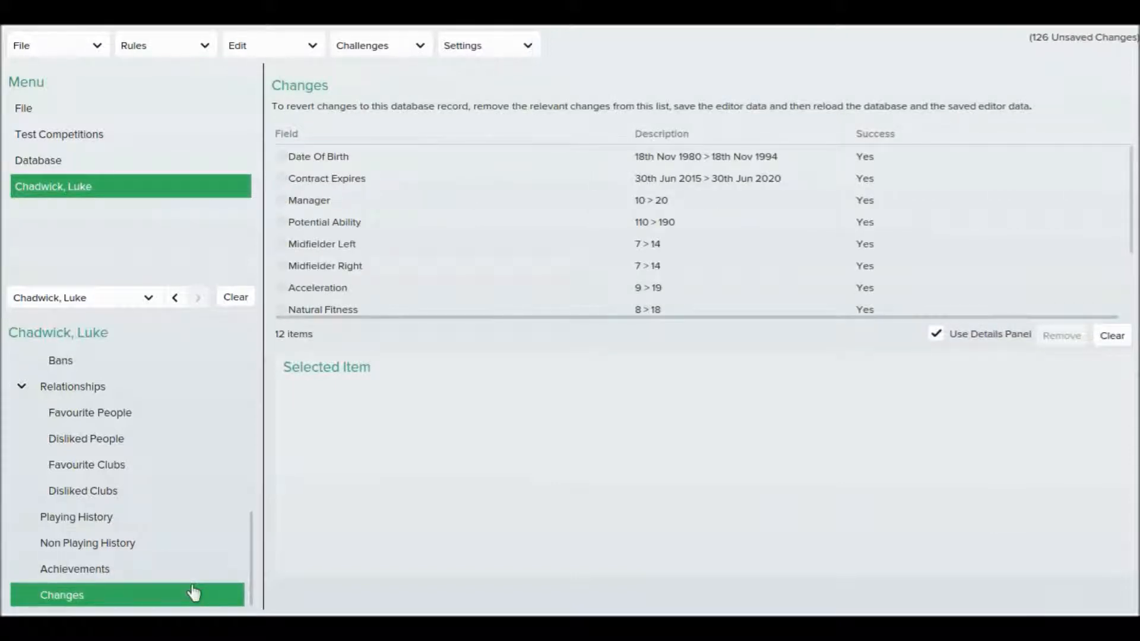
# Step: Save the editor data as a new file titled "Youtube 1"
pyautogui.click(148, 159)
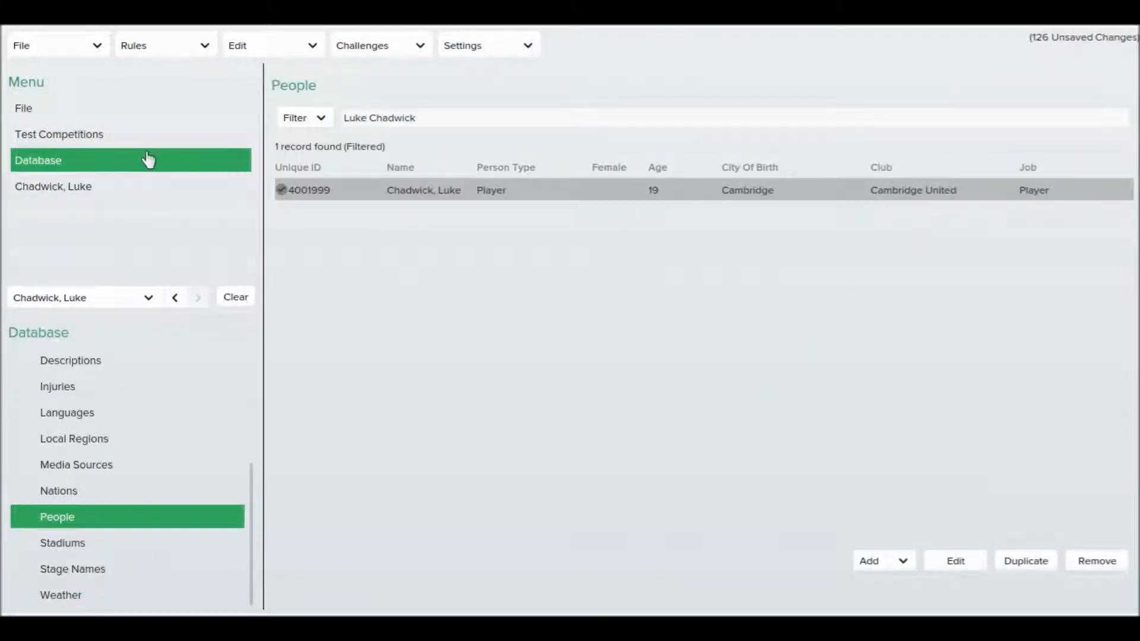
pyautogui.click(83, 49)
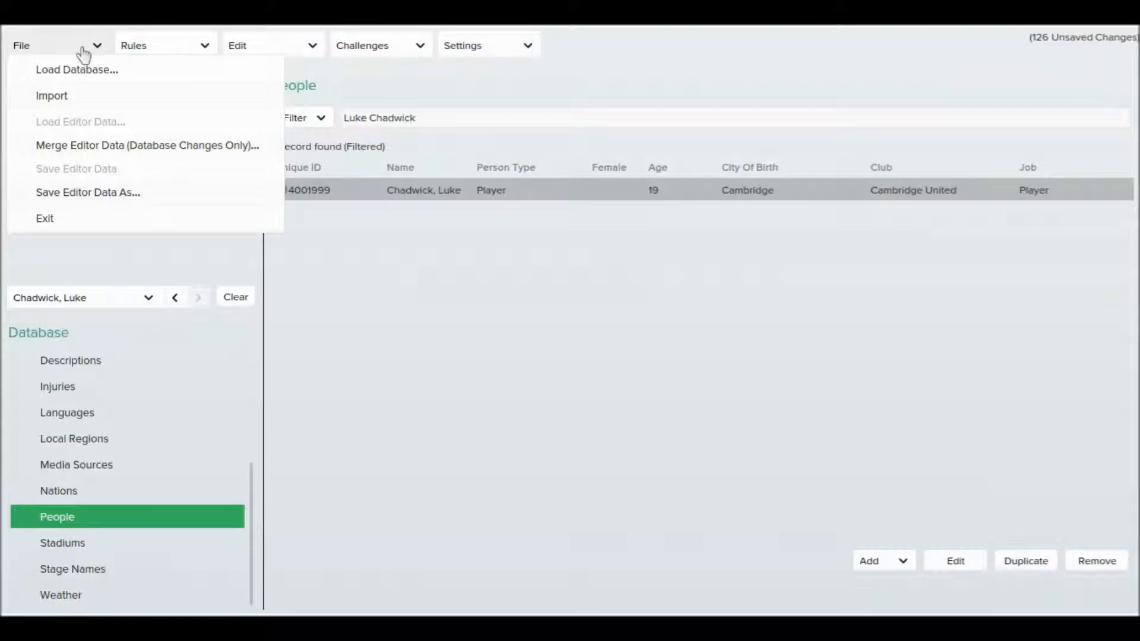
pyautogui.click(108, 193)
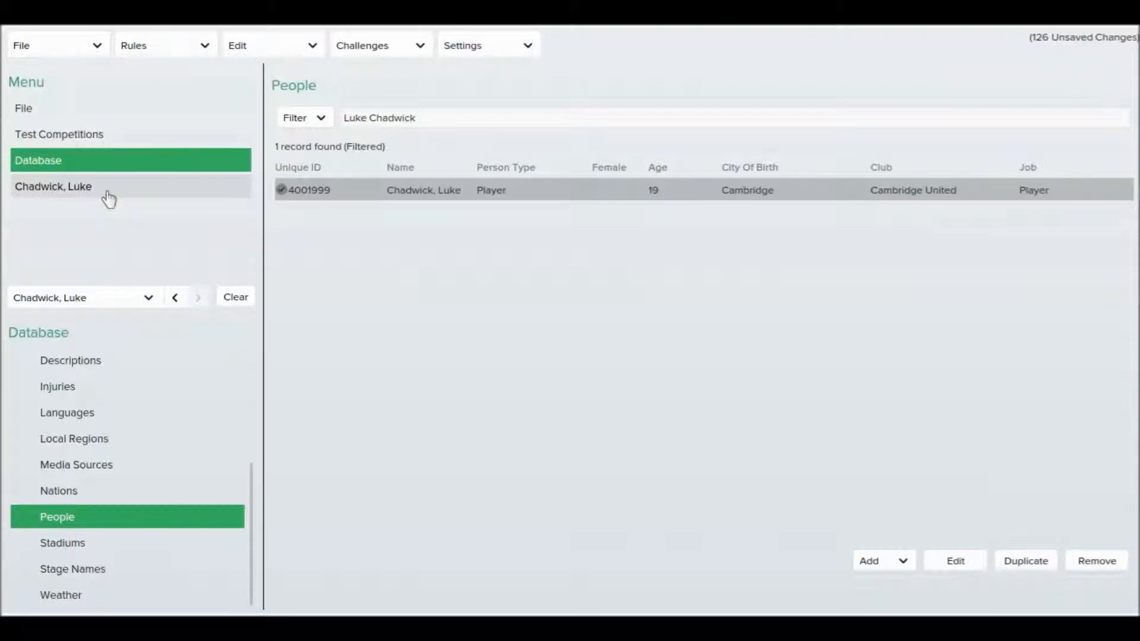
pyautogui.click(69, 45)
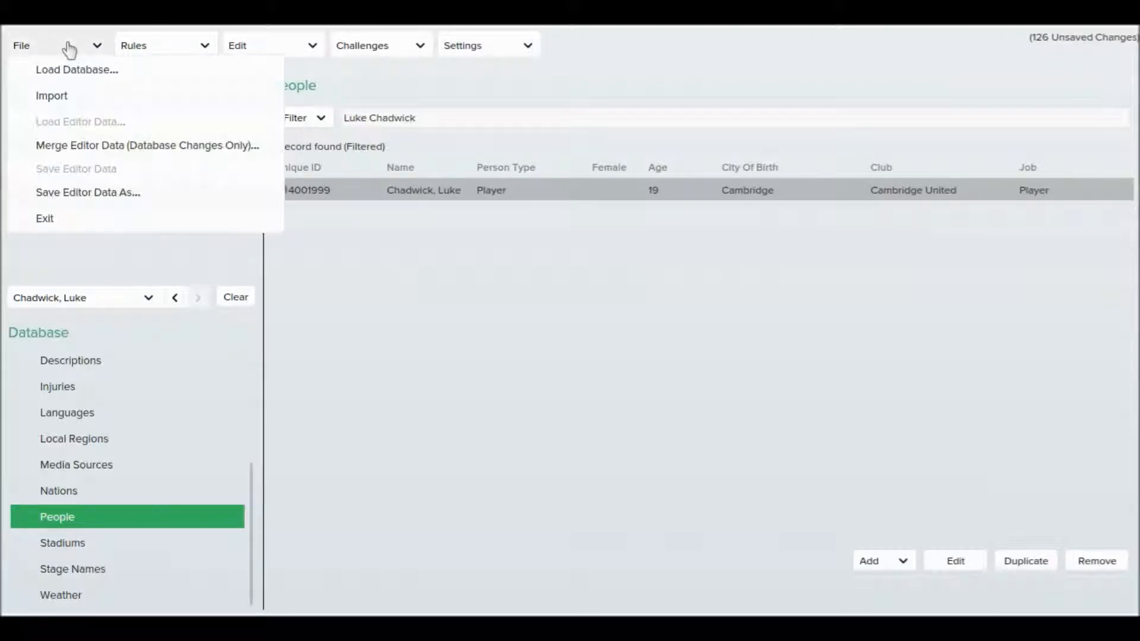
pyautogui.click(74, 194)
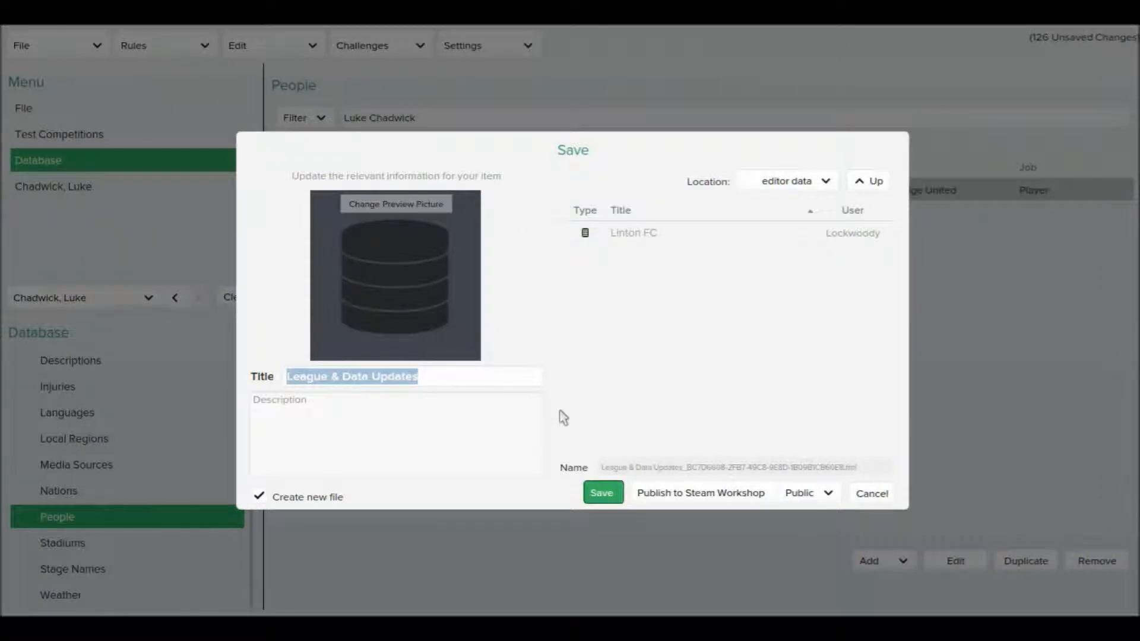
pyautogui.press('BackSpace')
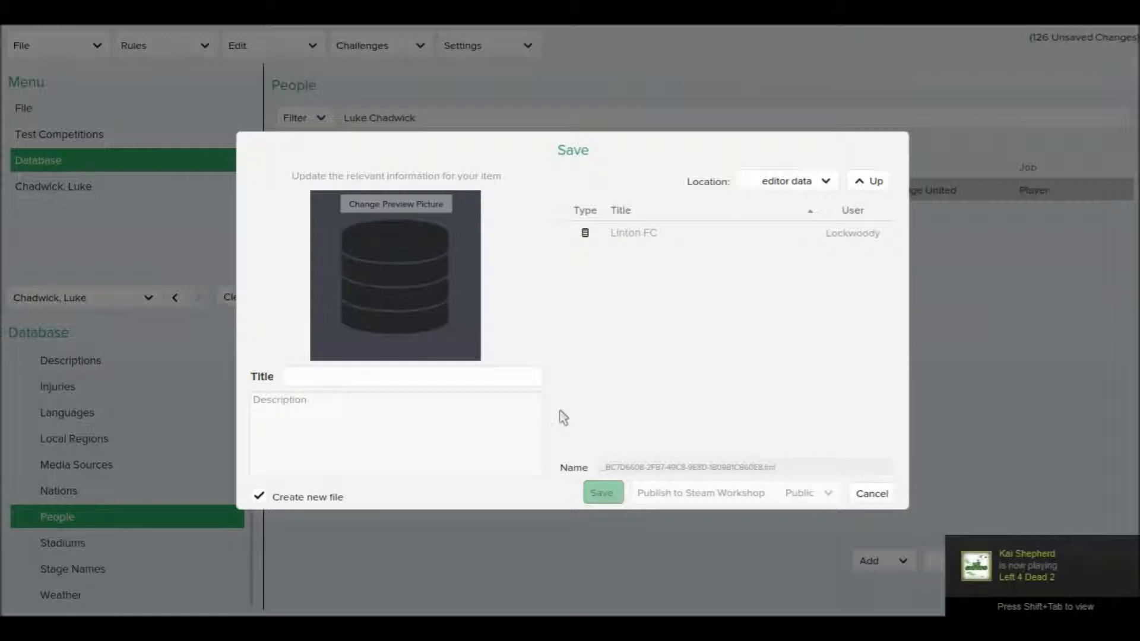
pyautogui.write('Youtube ')
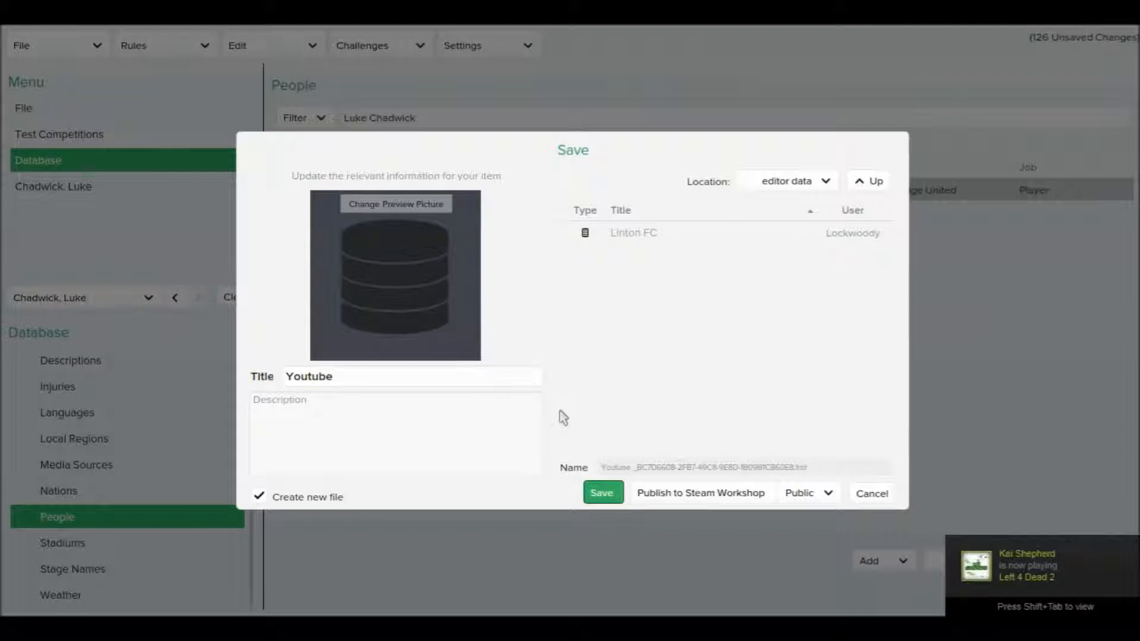
pyautogui.write('1')
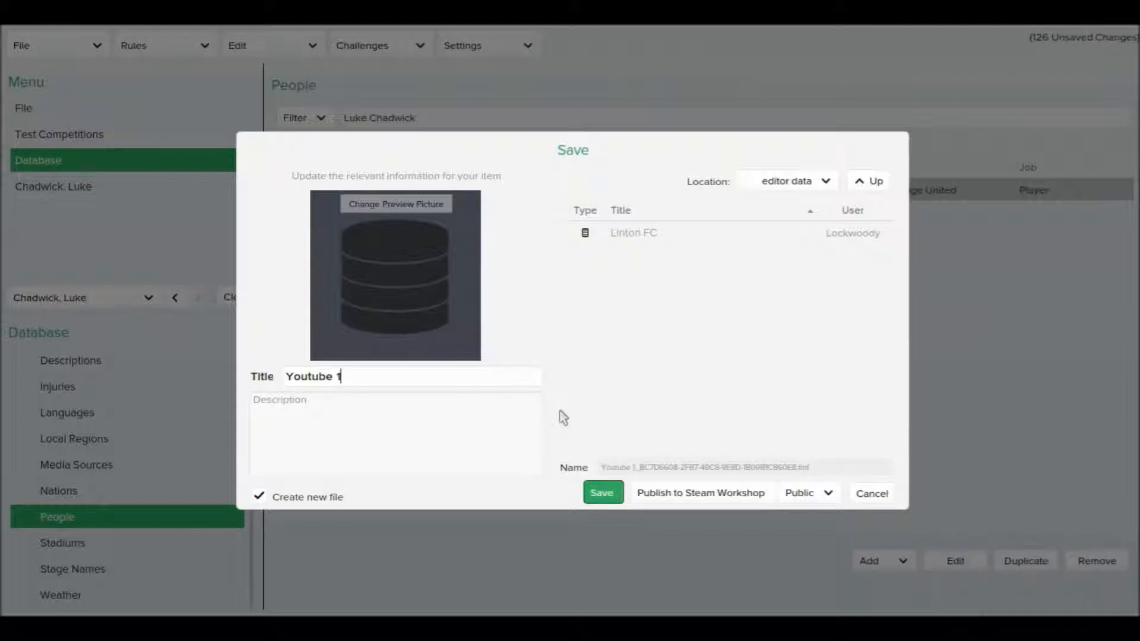
pyautogui.click(609, 497)
pyautogui.click(680, 346)
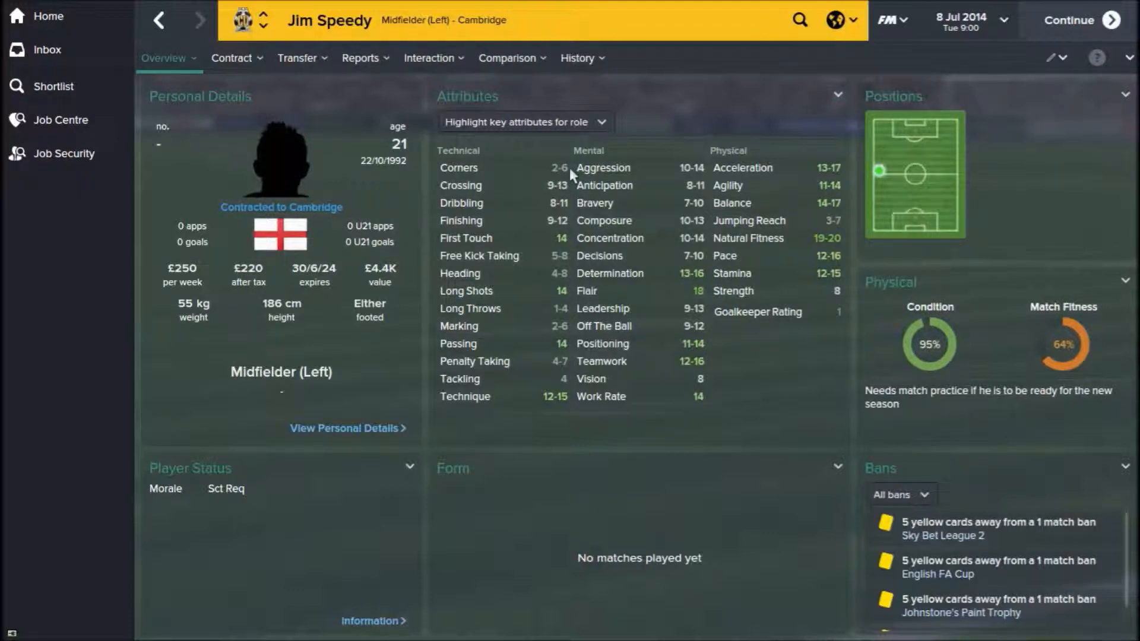
# Step: Check the newly created left midfielder's attributes, positions and reports in Football Manager
pyautogui.click(558, 126)
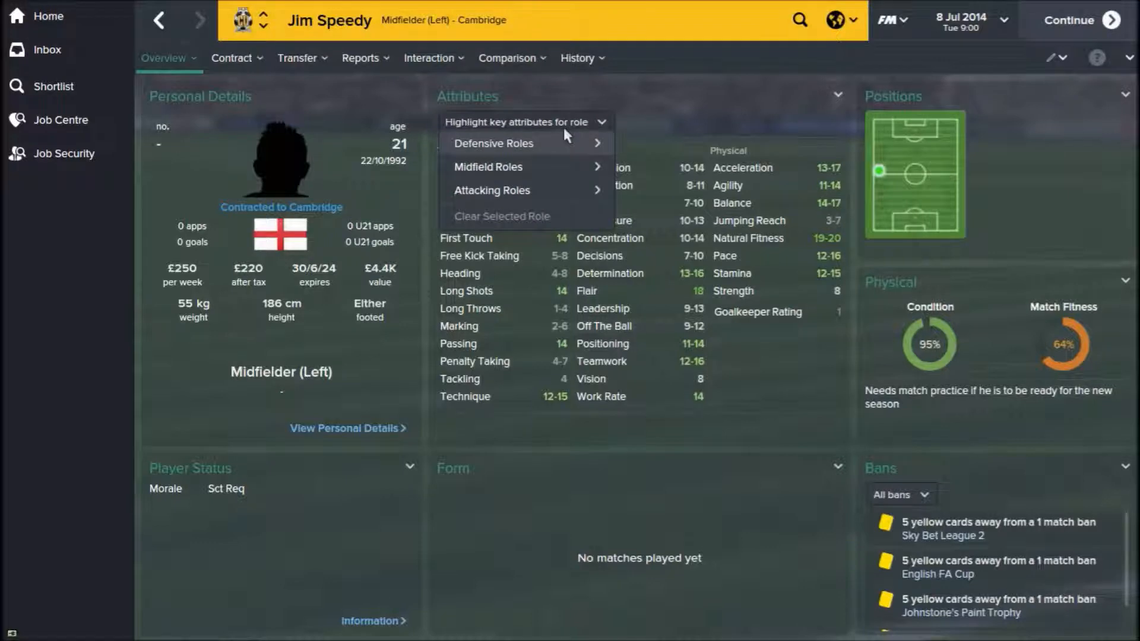
pyautogui.moveTo(564, 131)
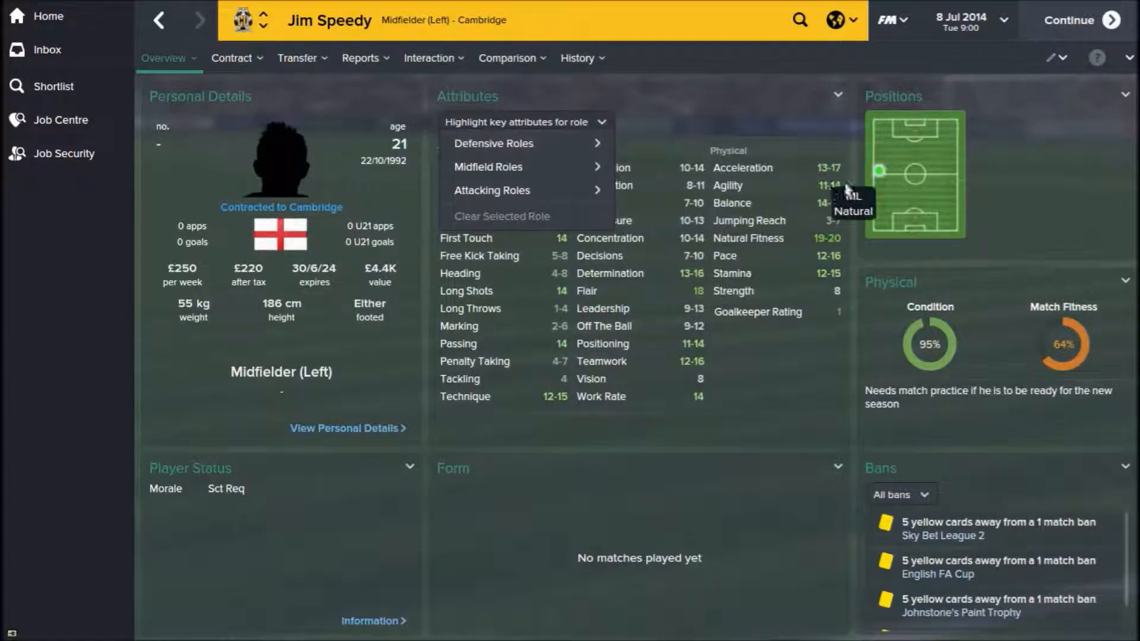
pyautogui.click(701, 120)
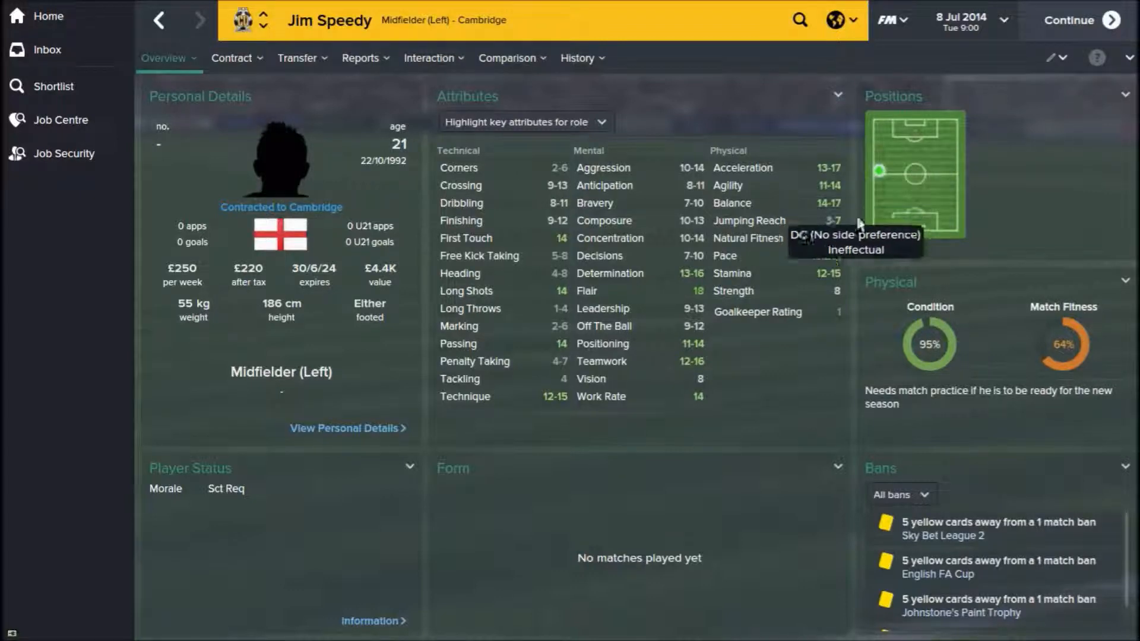
pyautogui.click(348, 76)
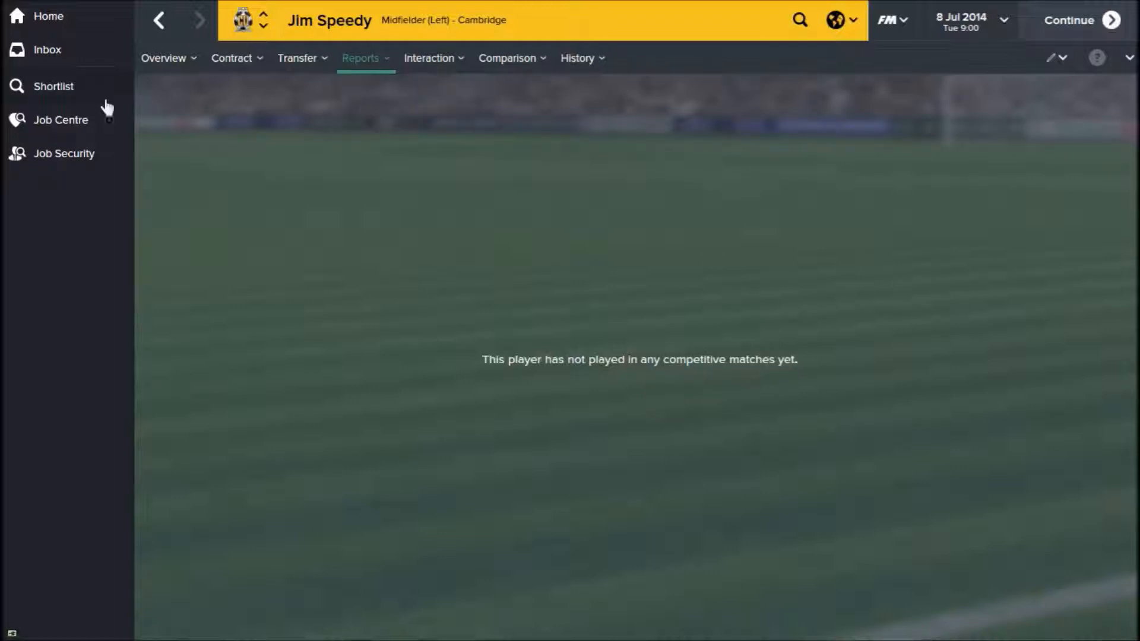
pyautogui.click(162, 24)
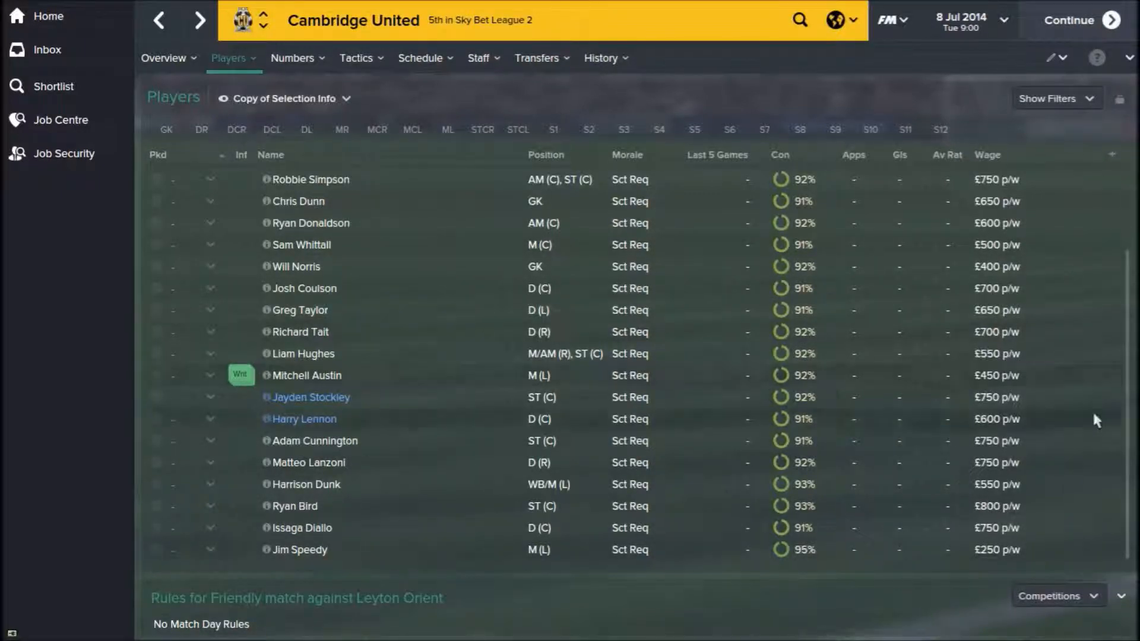
pyautogui.scroll(3, 1128, 429)
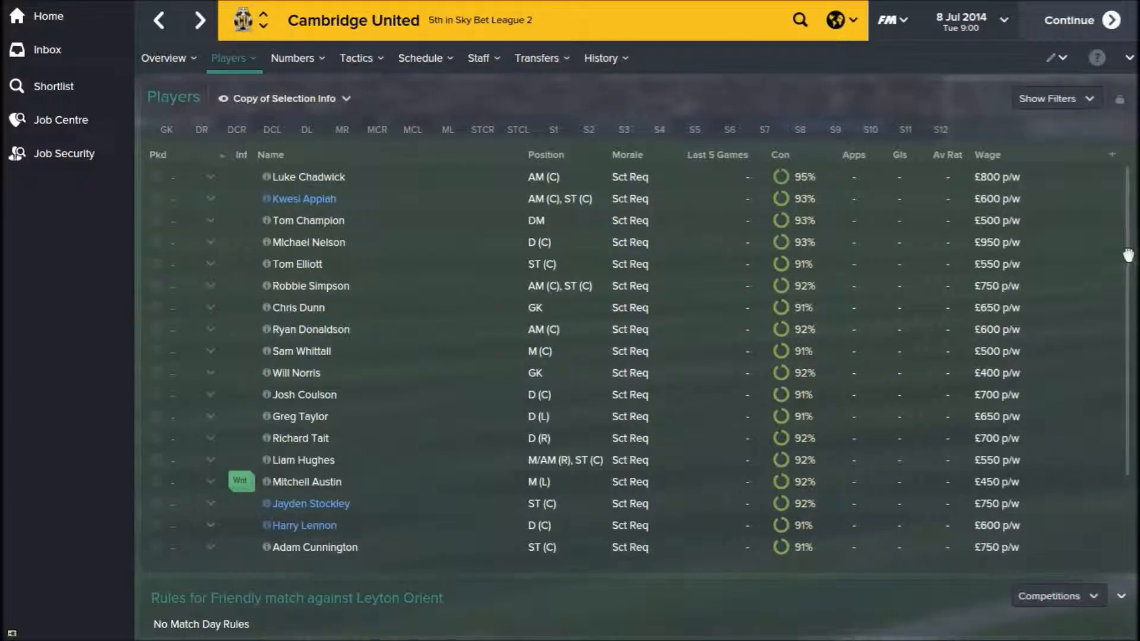
pyautogui.click(322, 177)
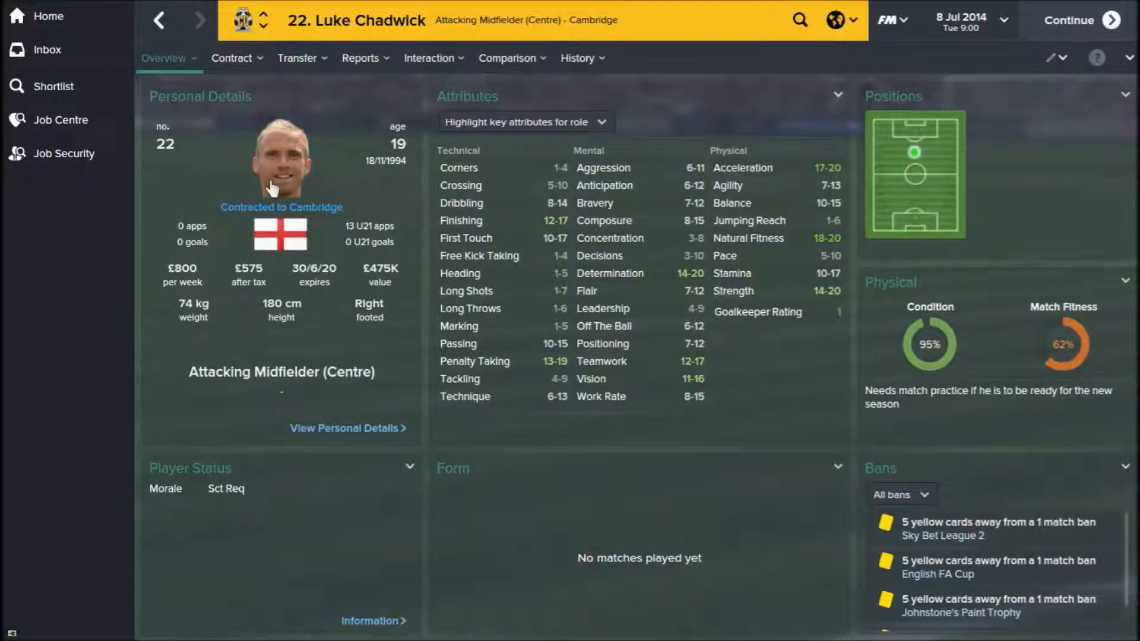
pyautogui.moveTo(347, 60)
pyautogui.moveTo(166, 60)
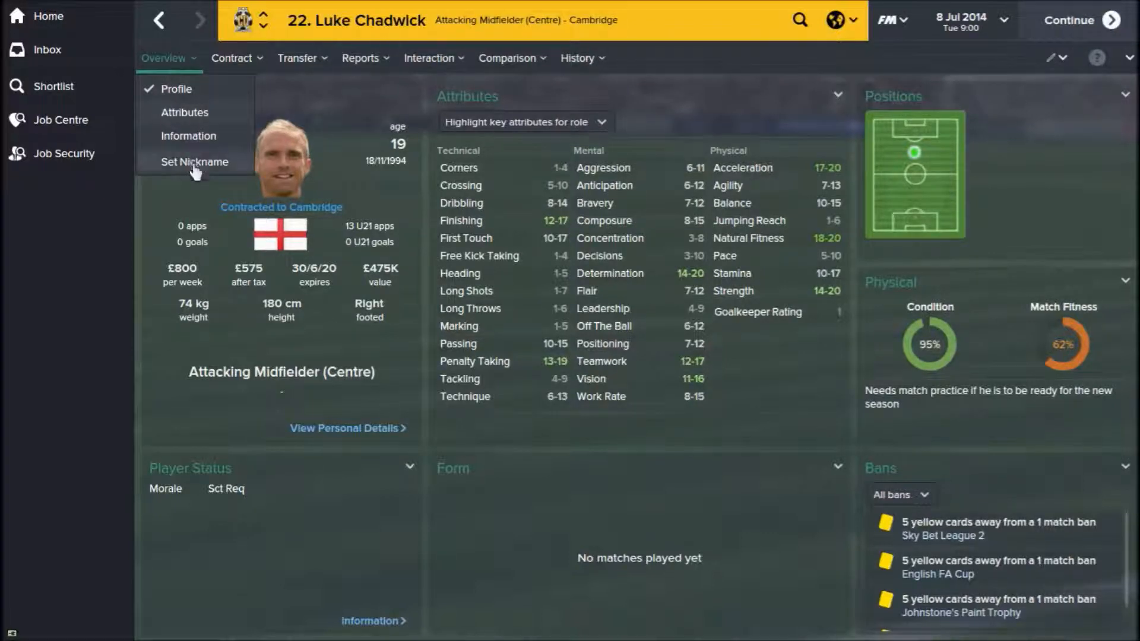
pyautogui.click(219, 140)
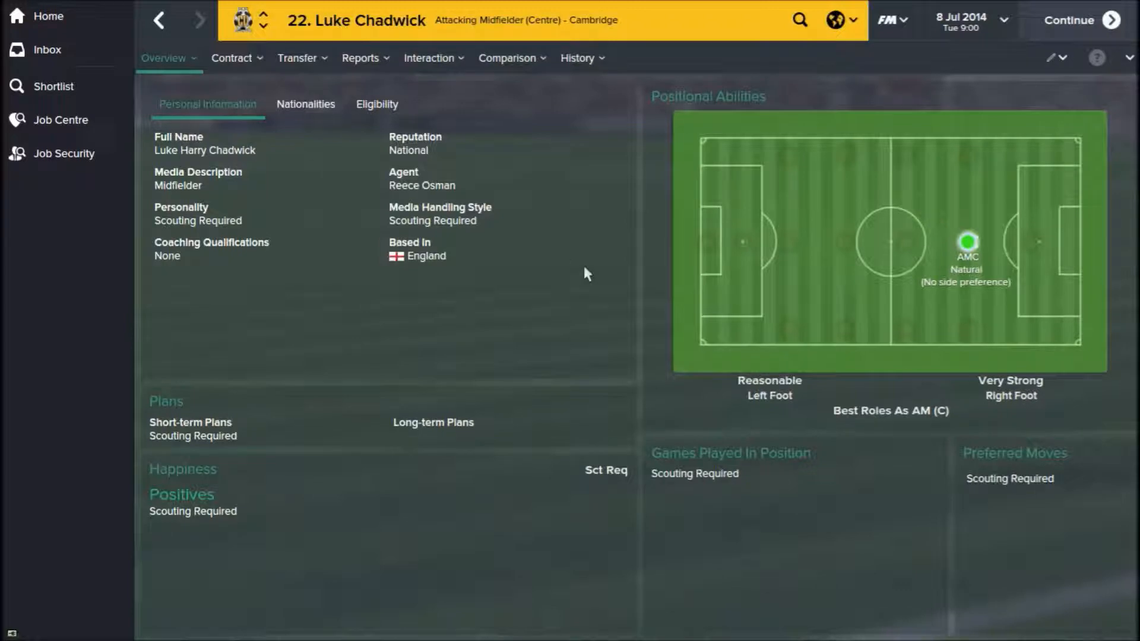
# Step: Review Luke Chadwick's career statistics from the latest season back to the earliest
pyautogui.click(573, 56)
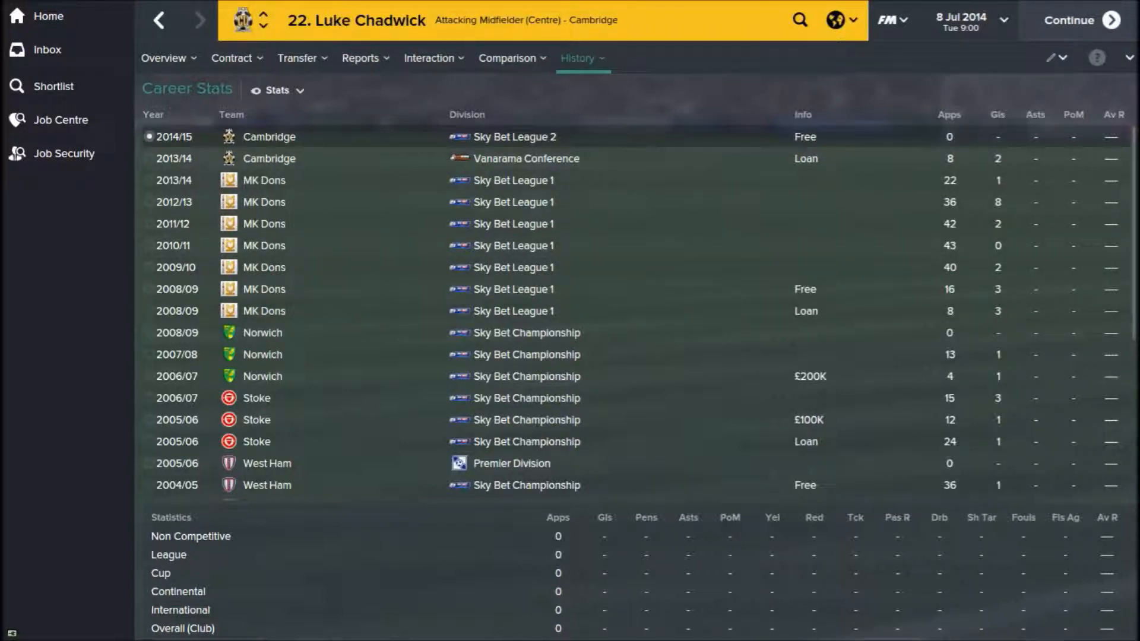
pyautogui.moveTo(1131, 230); pyautogui.dragTo(1127, 501)
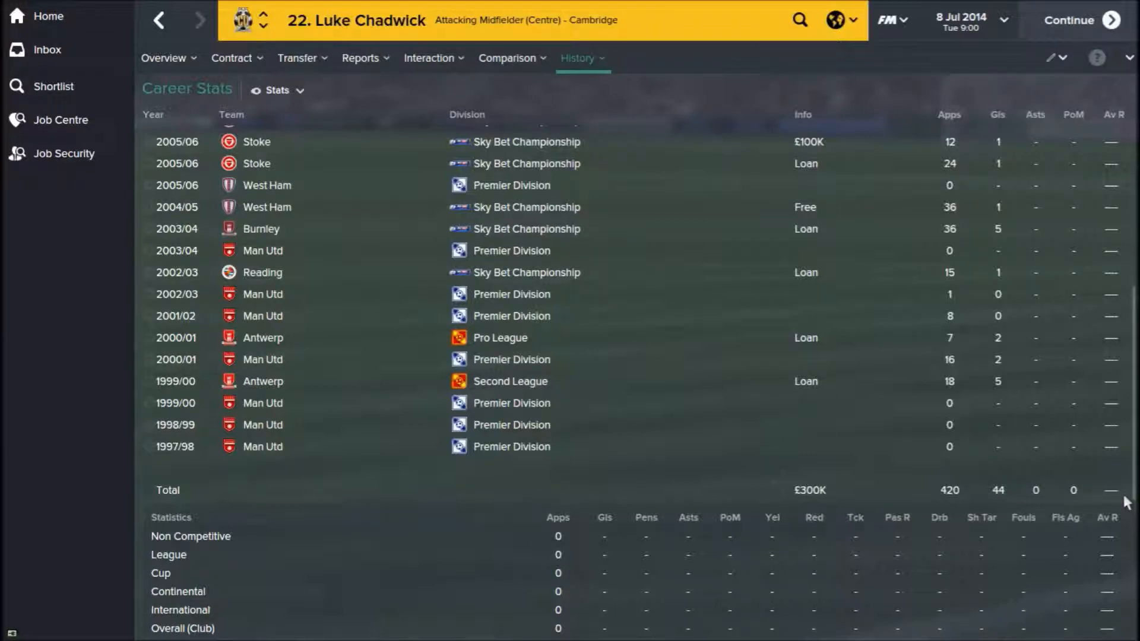
pyautogui.moveTo(1132, 475); pyautogui.dragTo(1134, 312)
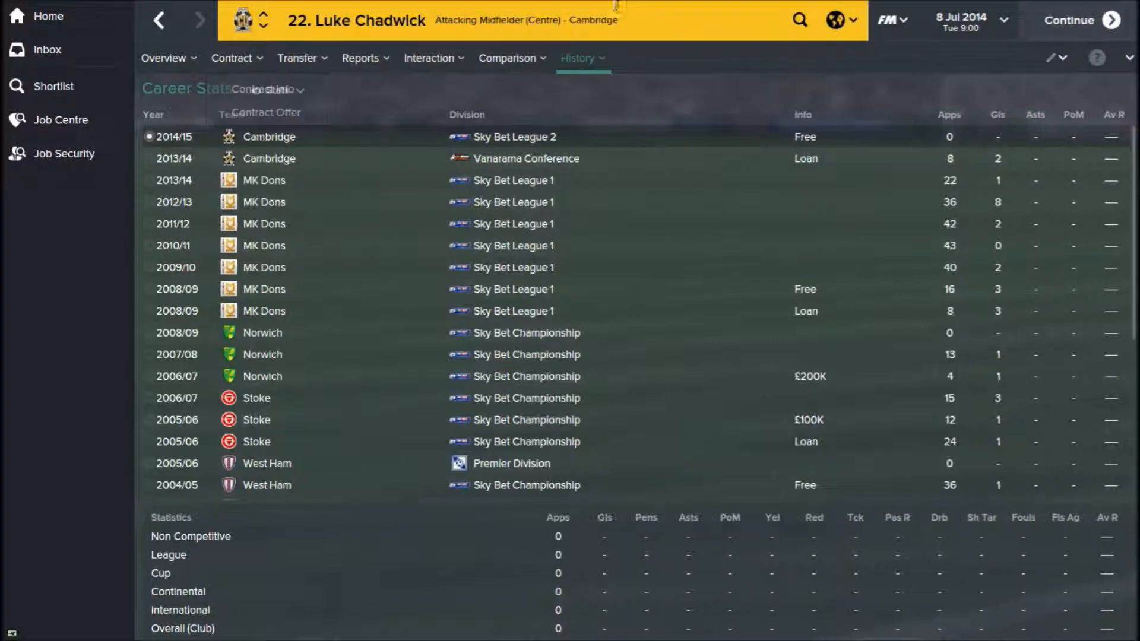
# Step: Return to the Cambridge United squad and open the newly created left midfielder's profile
pyautogui.click(597, 21)
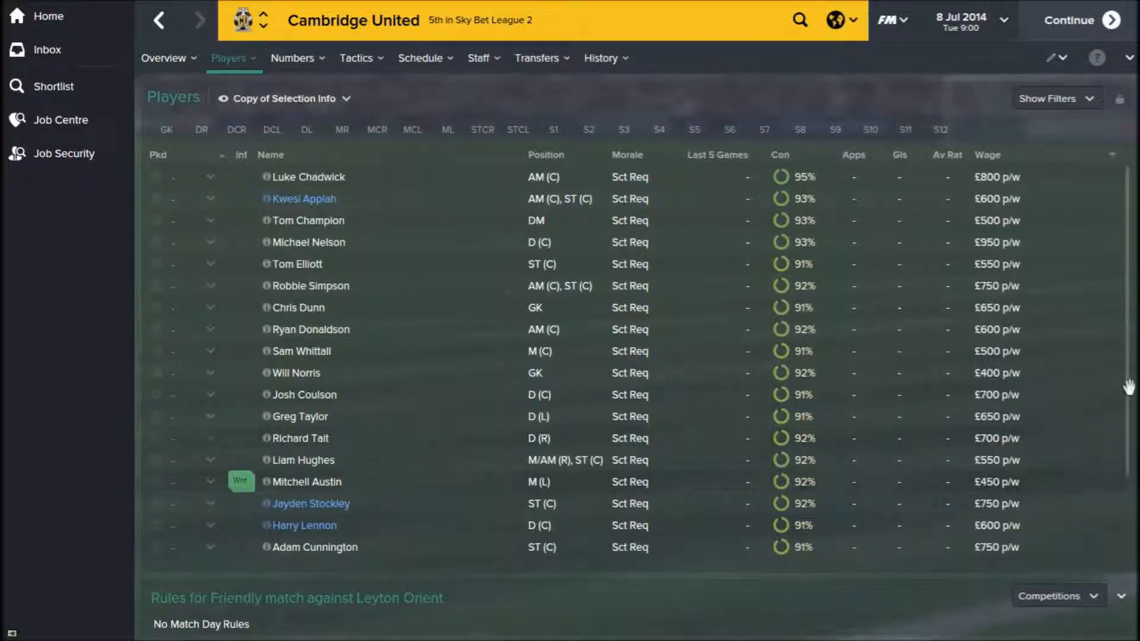
pyautogui.scroll(-3, 1106, 534)
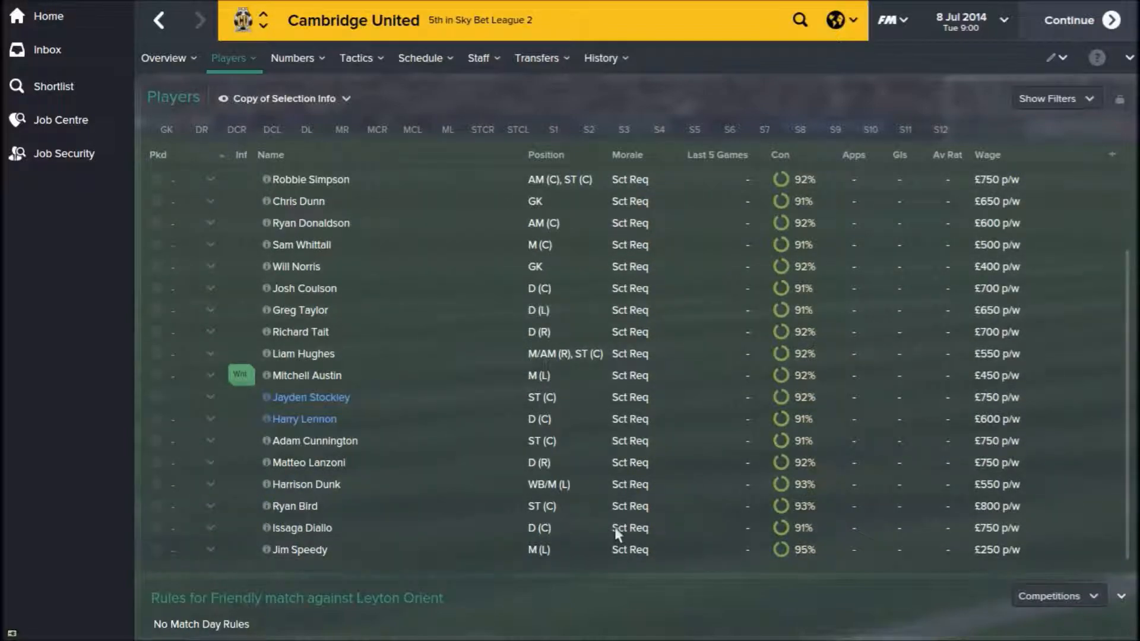
pyautogui.click(300, 550)
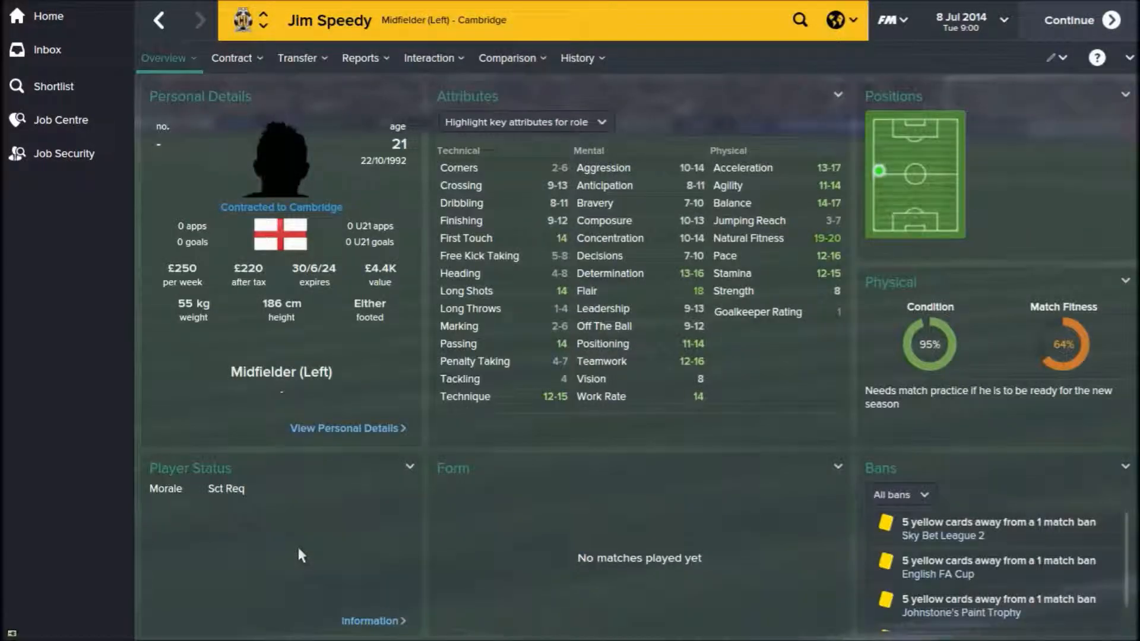